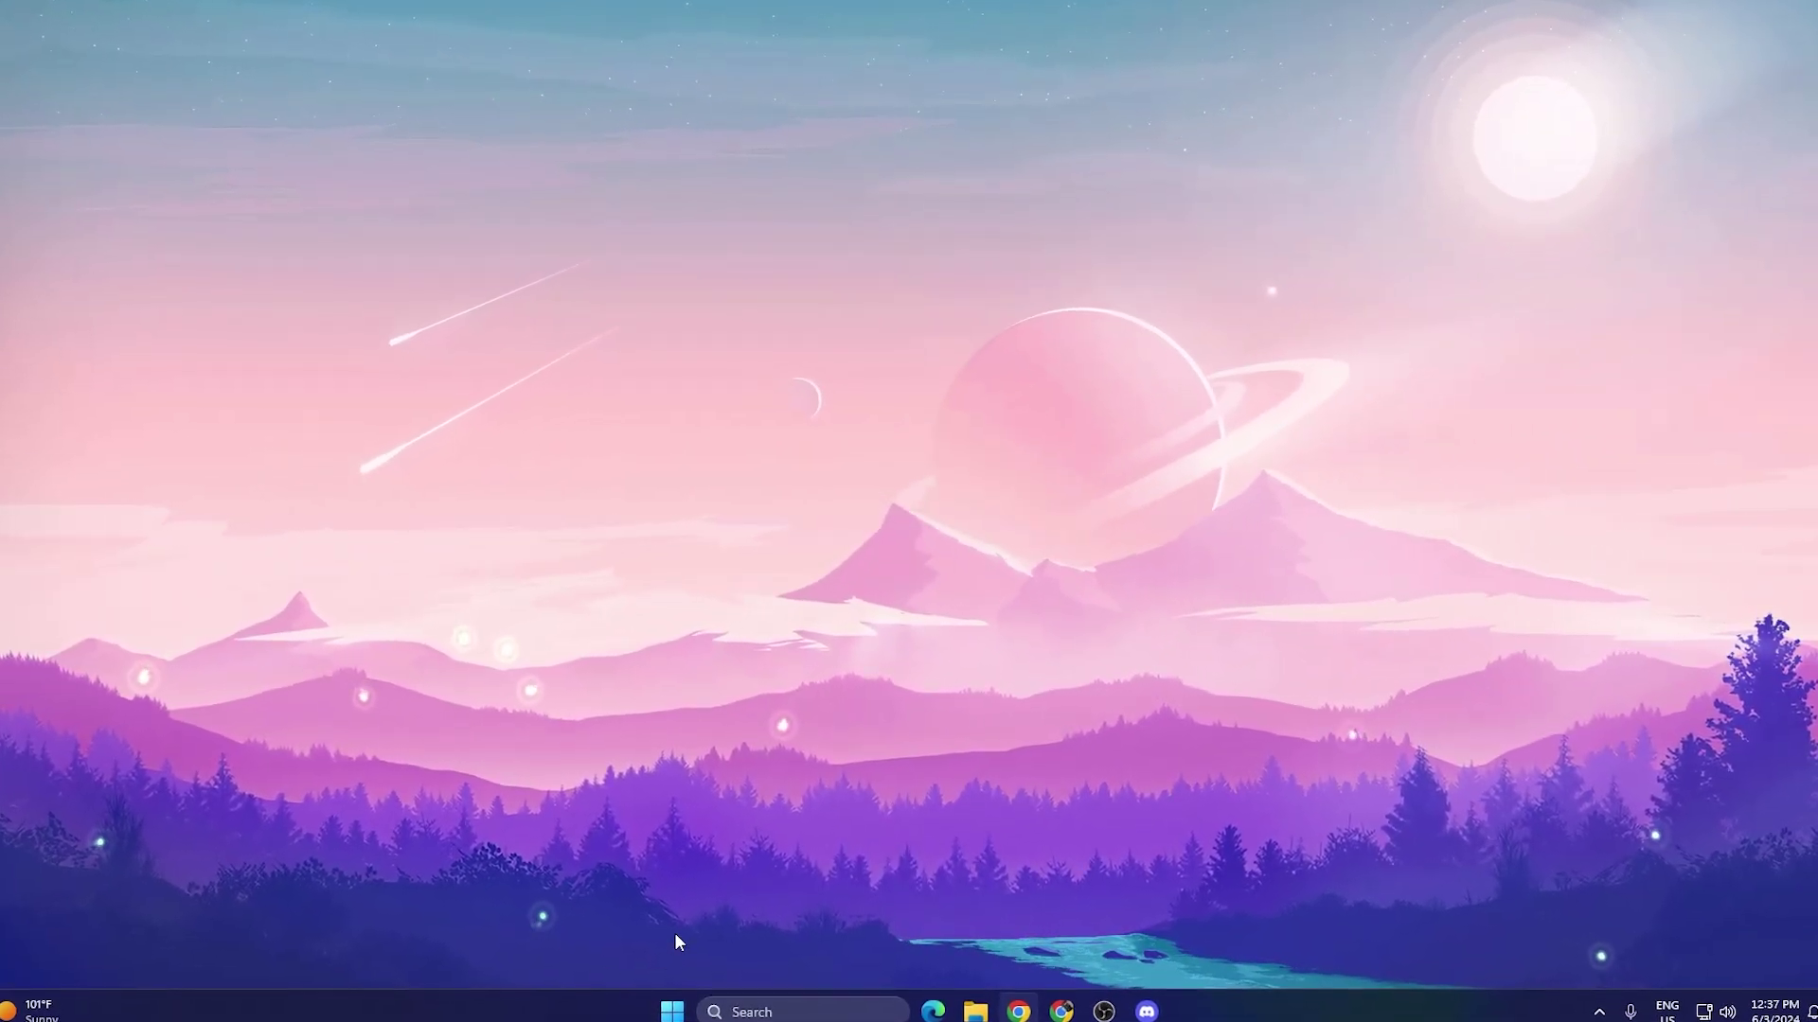
- Search 're' in Windows Search and launch Registry Editor as administrator, approving the UAC prompt
{"action": "left_click", "coordinate": [833, 1009]}
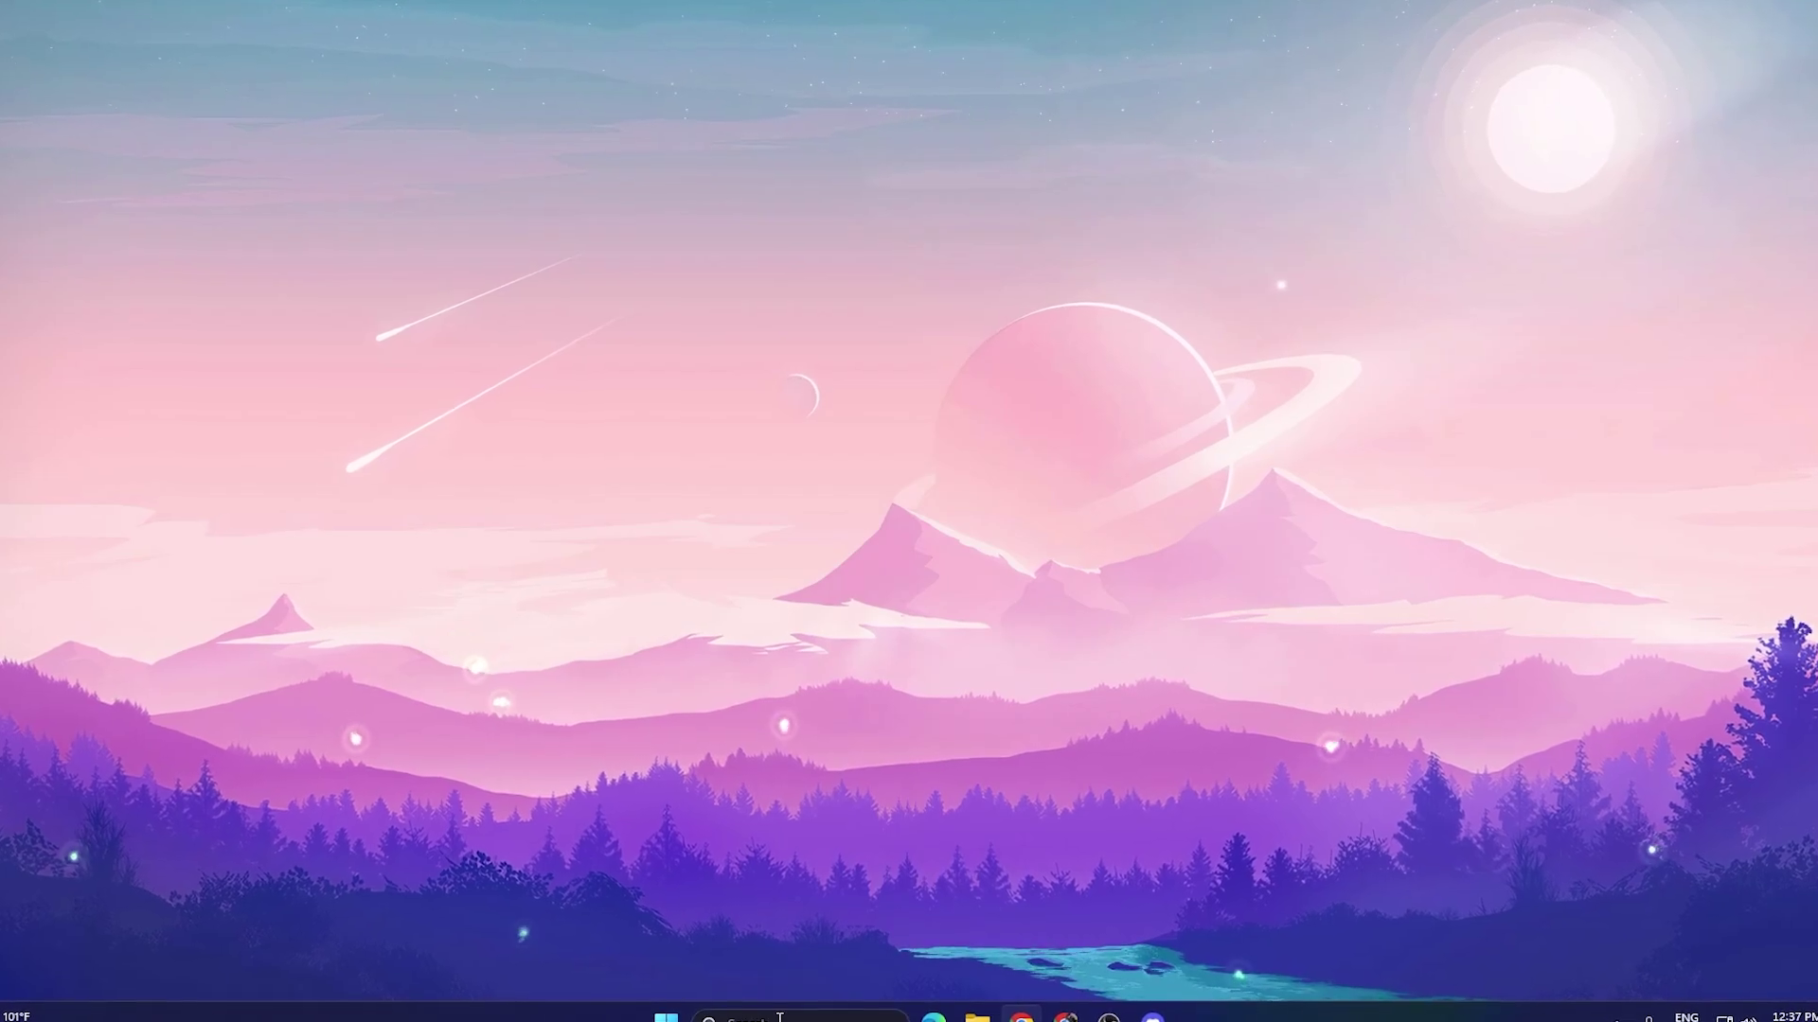
{"action": "type", "text": "re"}
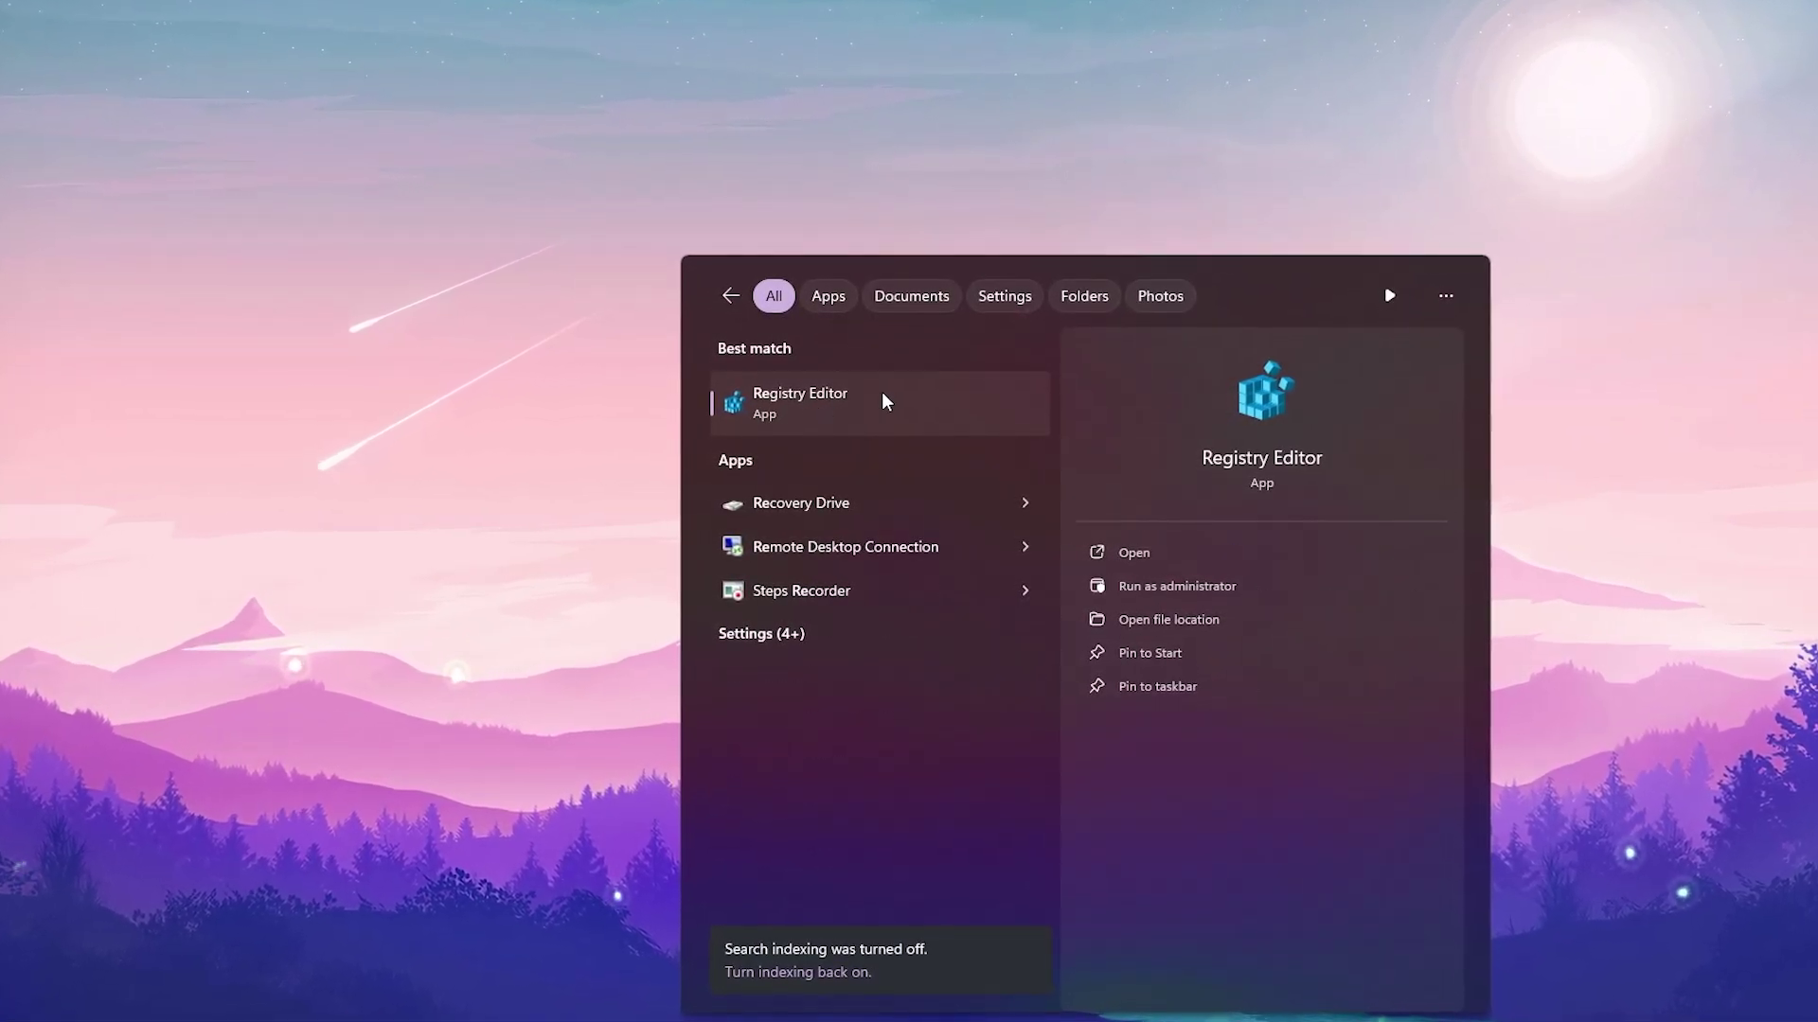
{"action": "right_click", "coordinate": [828, 389]}
{"action": "left_click", "coordinate": [960, 416]}
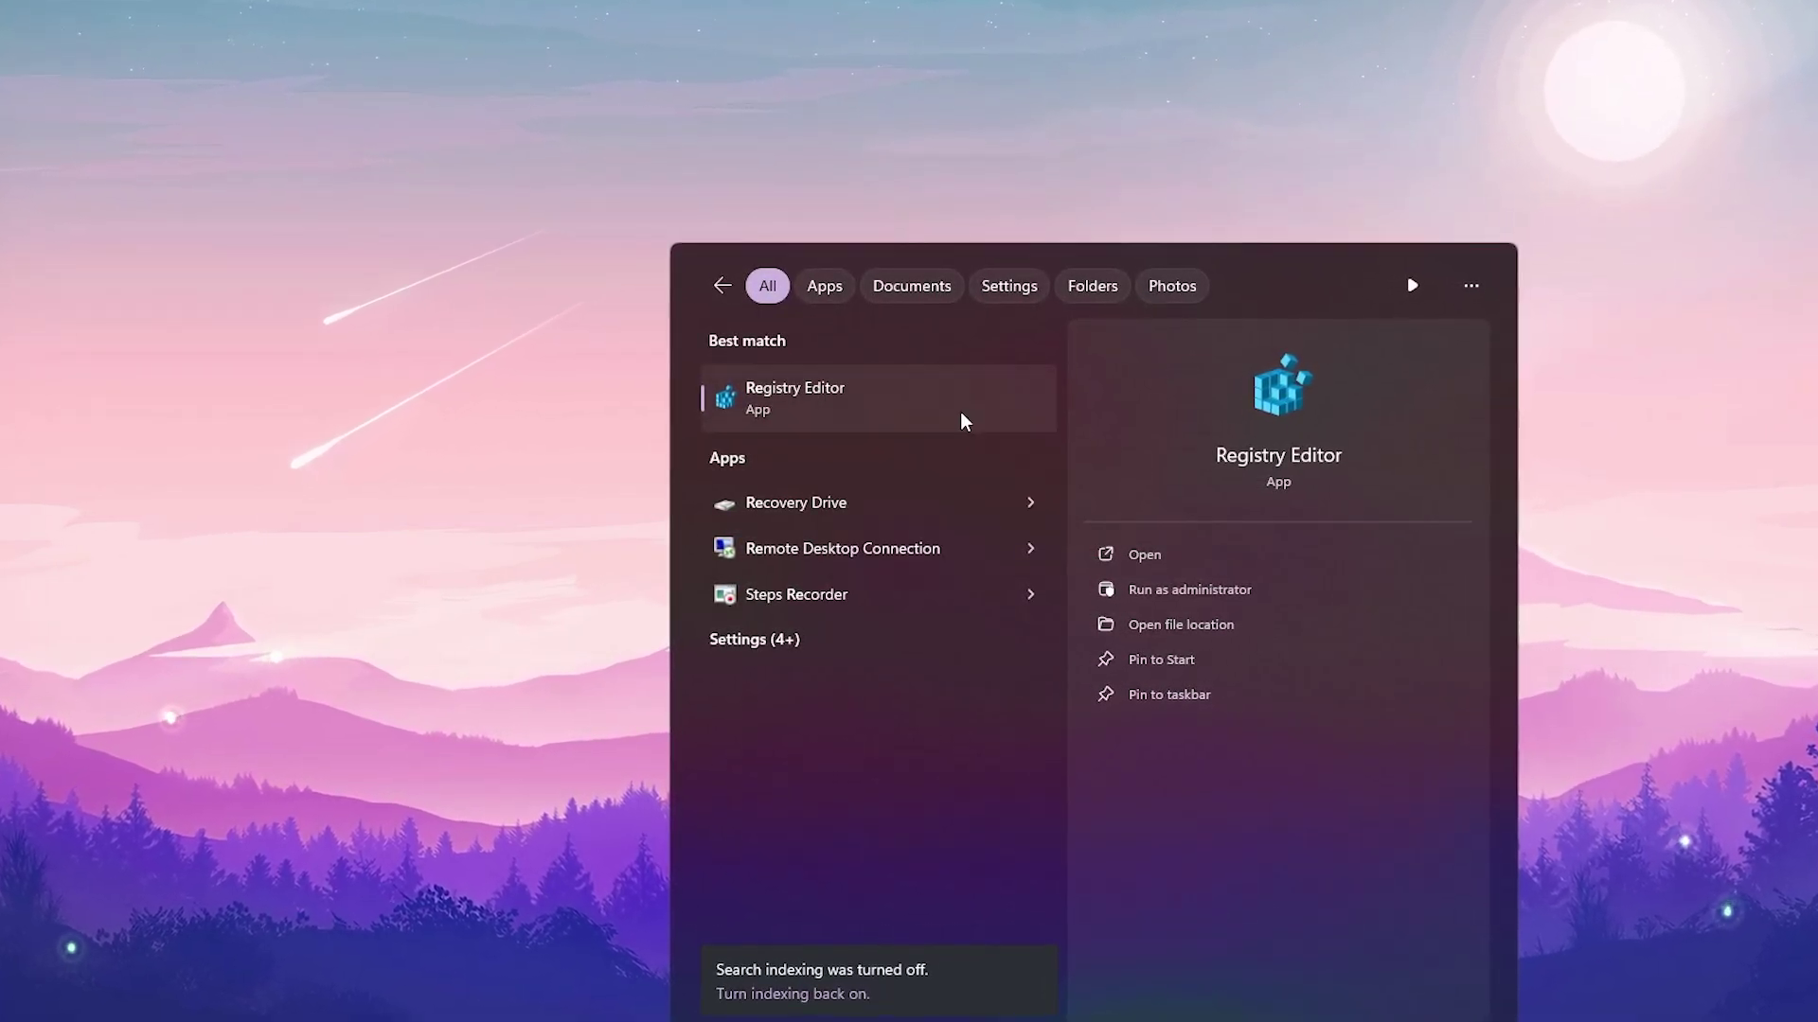
{"action": "left_click", "coordinate": [796, 669]}
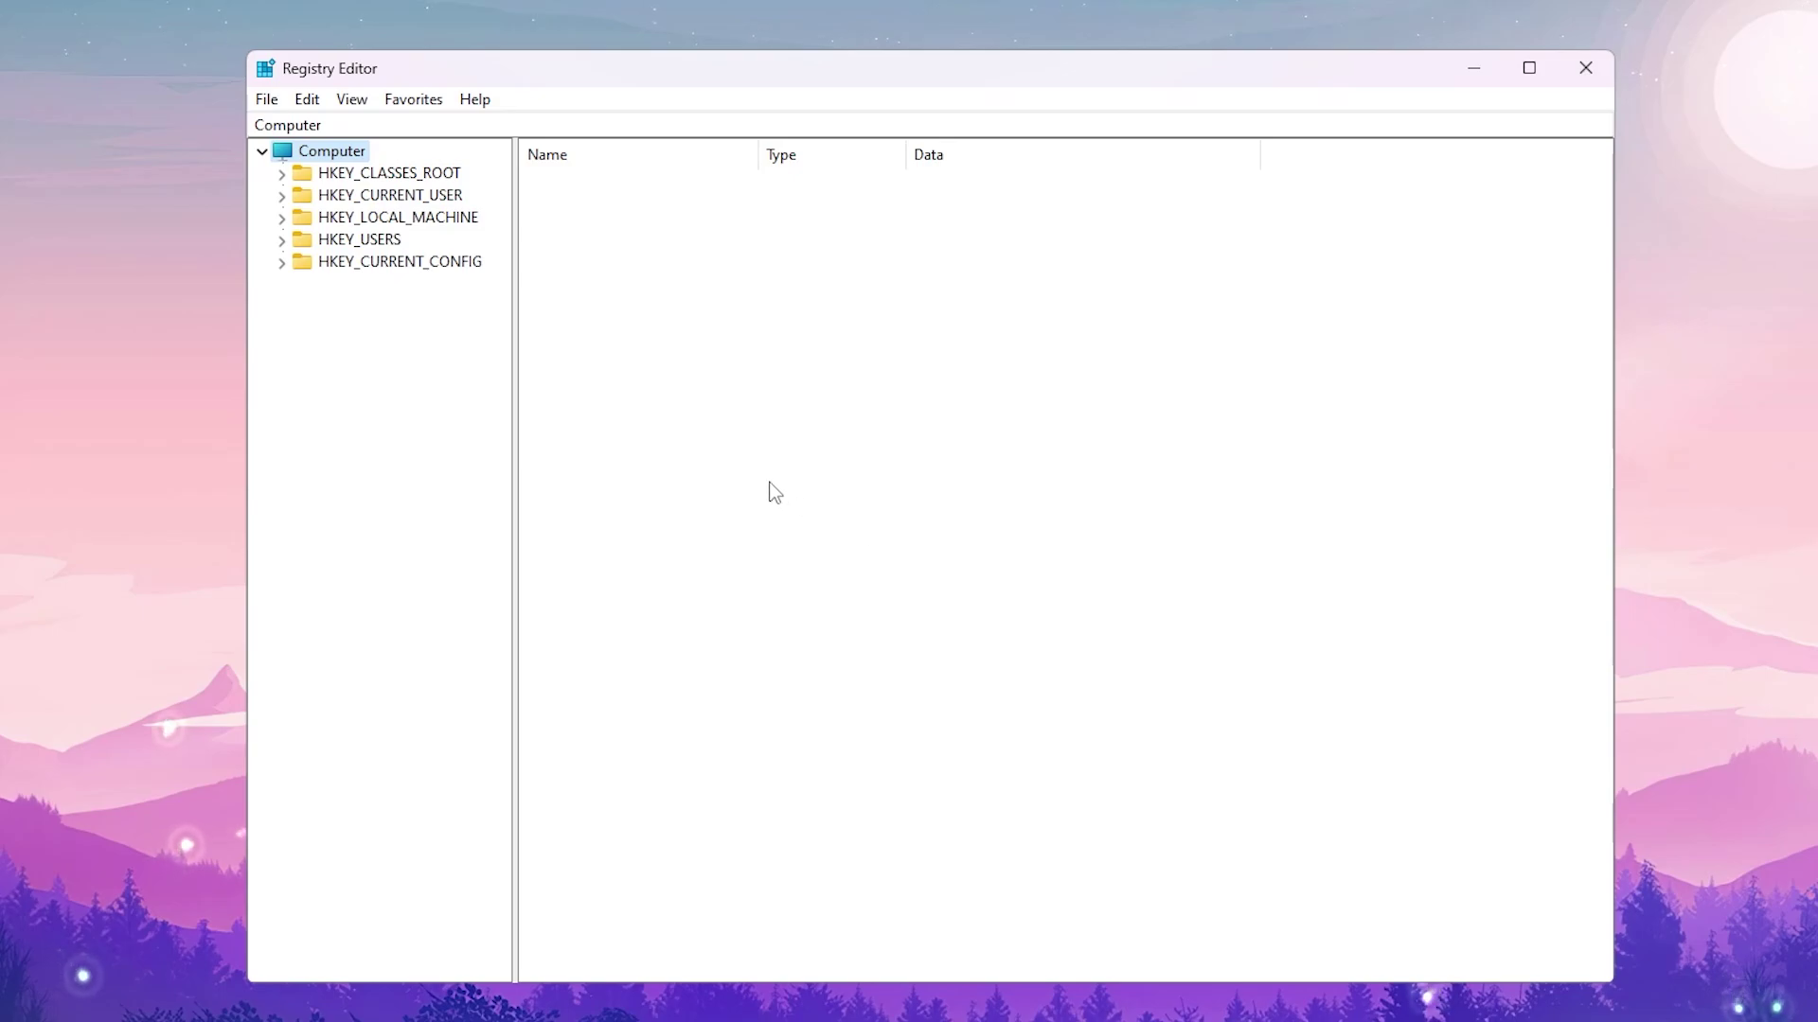
- Expand HKEY_LOCAL_MACHINE, SYSTEM and CurrentControlSet in the registry tree
{"action": "left_click", "coordinate": [294, 216]}
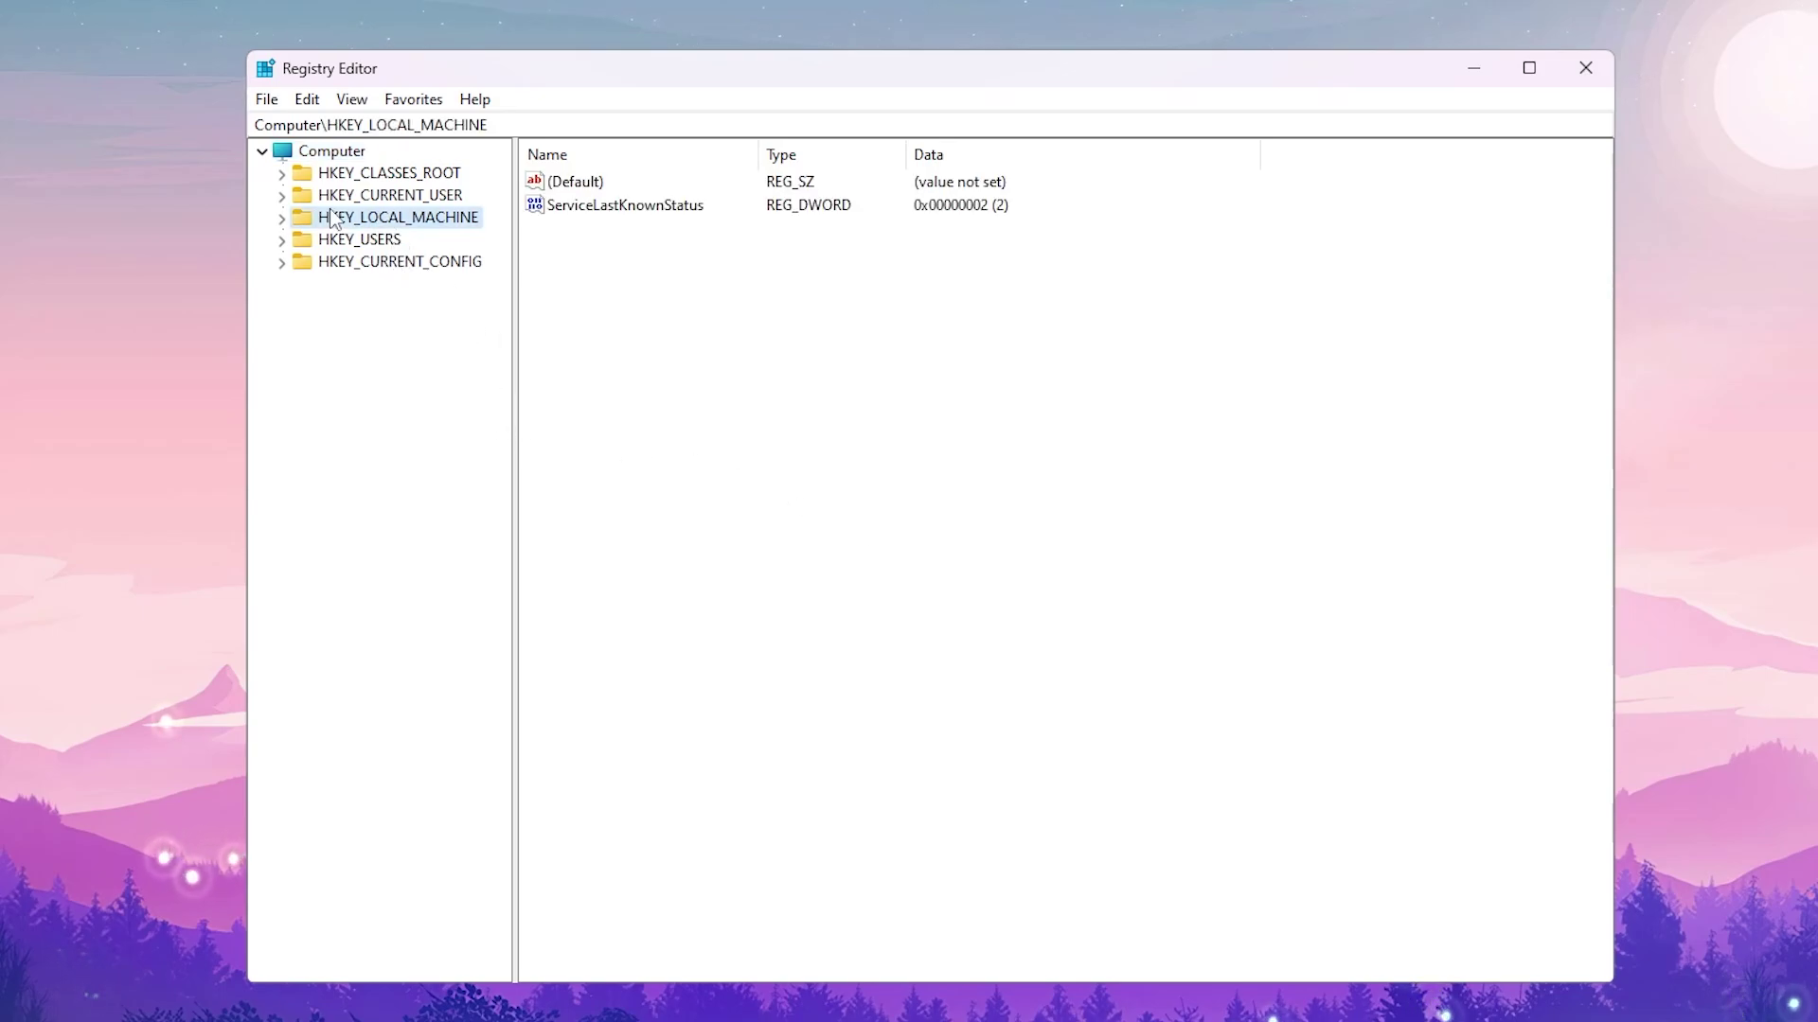
{"action": "double_click", "coordinate": [299, 224]}
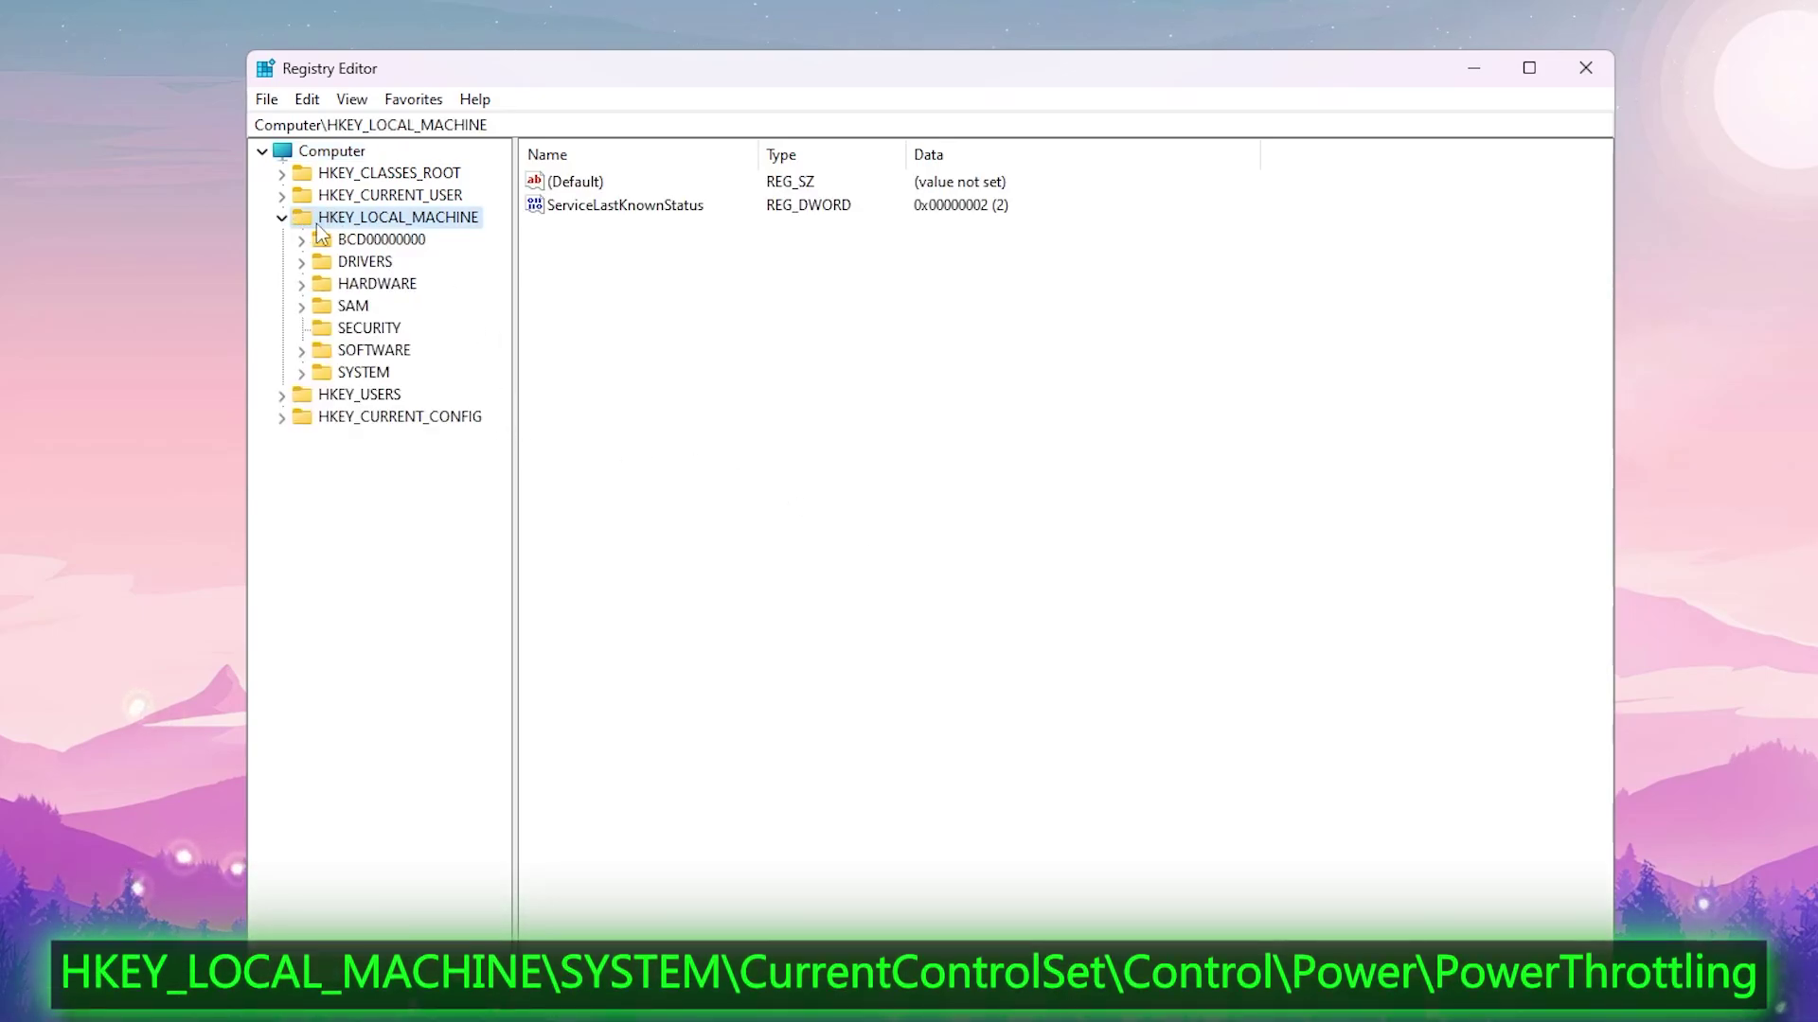
{"action": "left_click", "coordinate": [350, 375]}
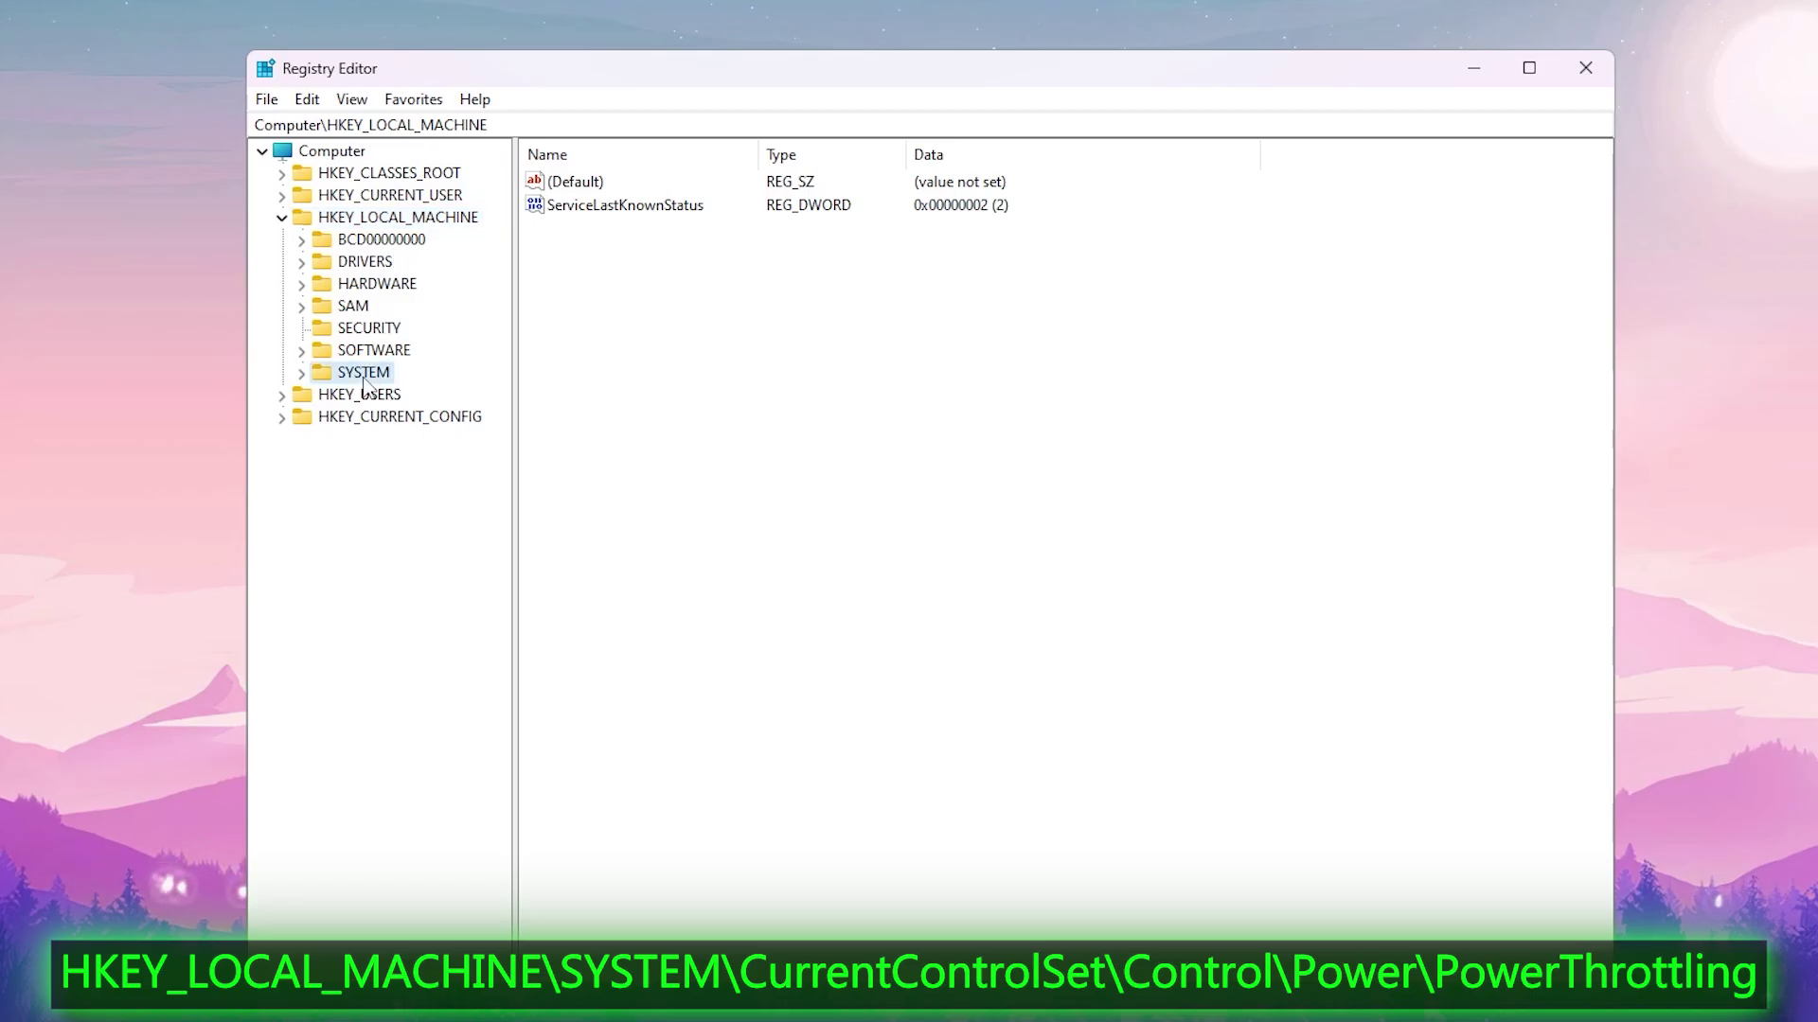
{"action": "left_click", "coordinate": [302, 375]}
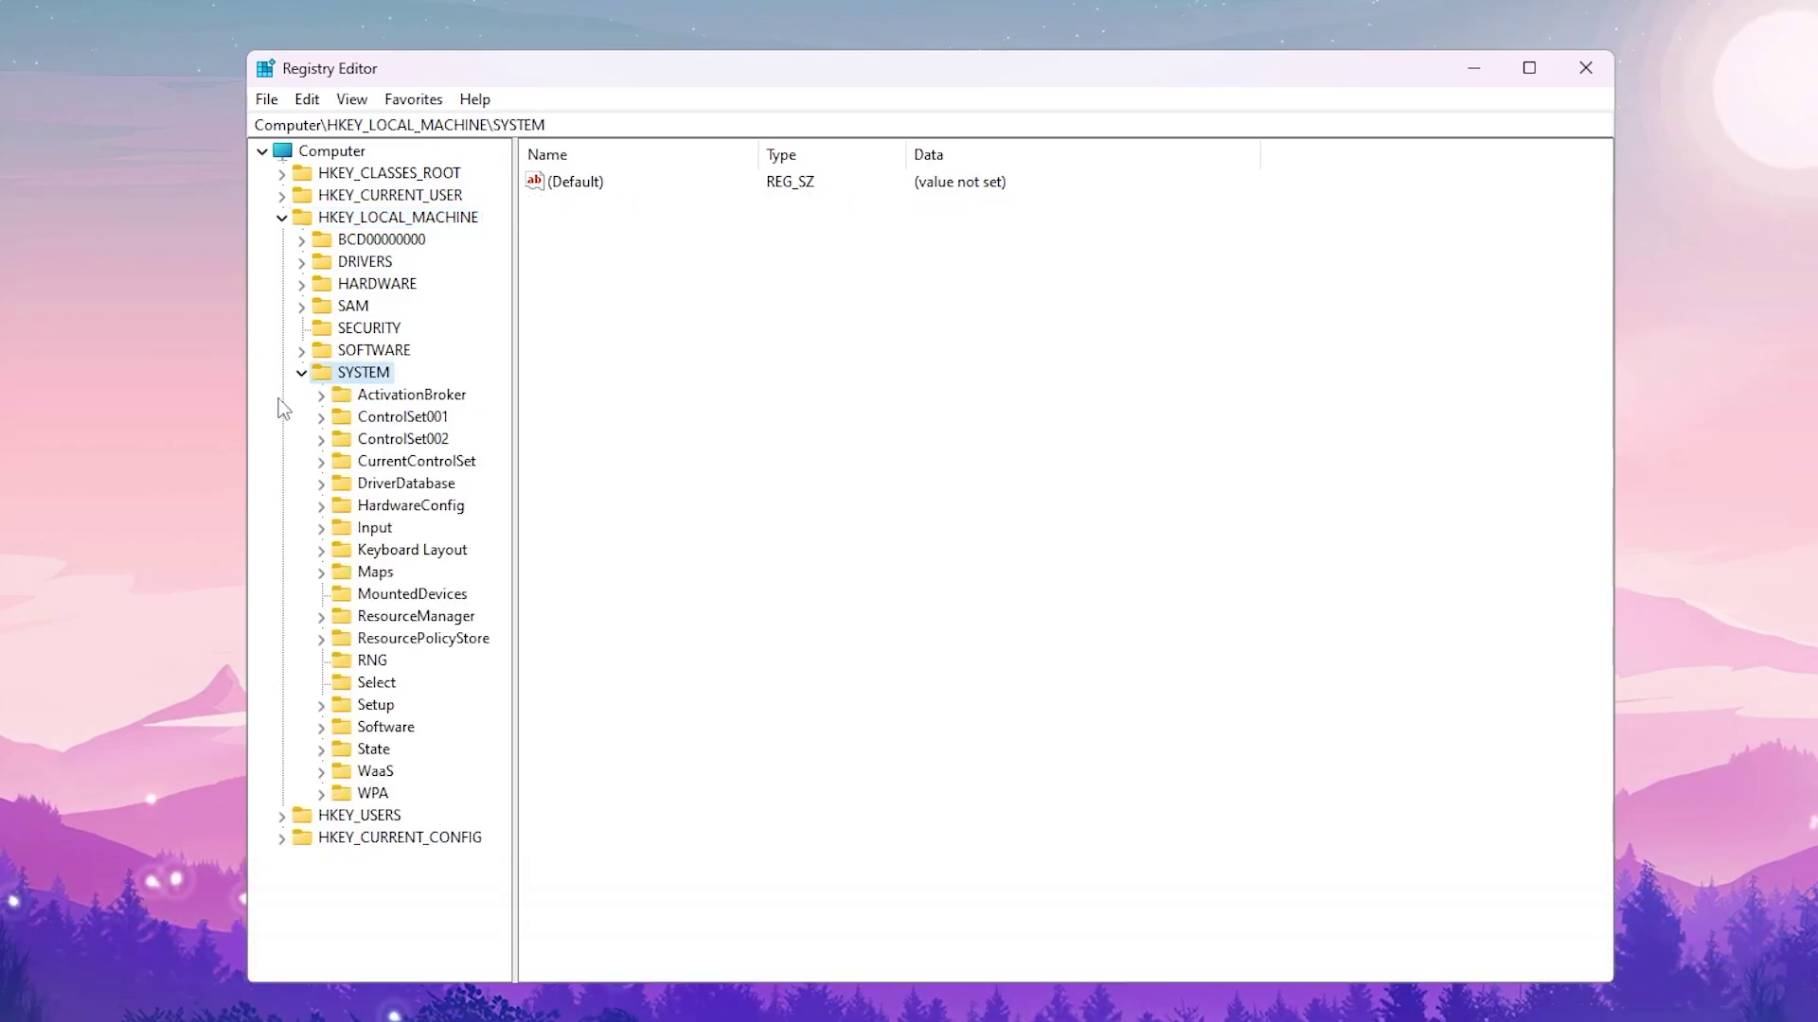
{"action": "left_click", "coordinate": [327, 464]}
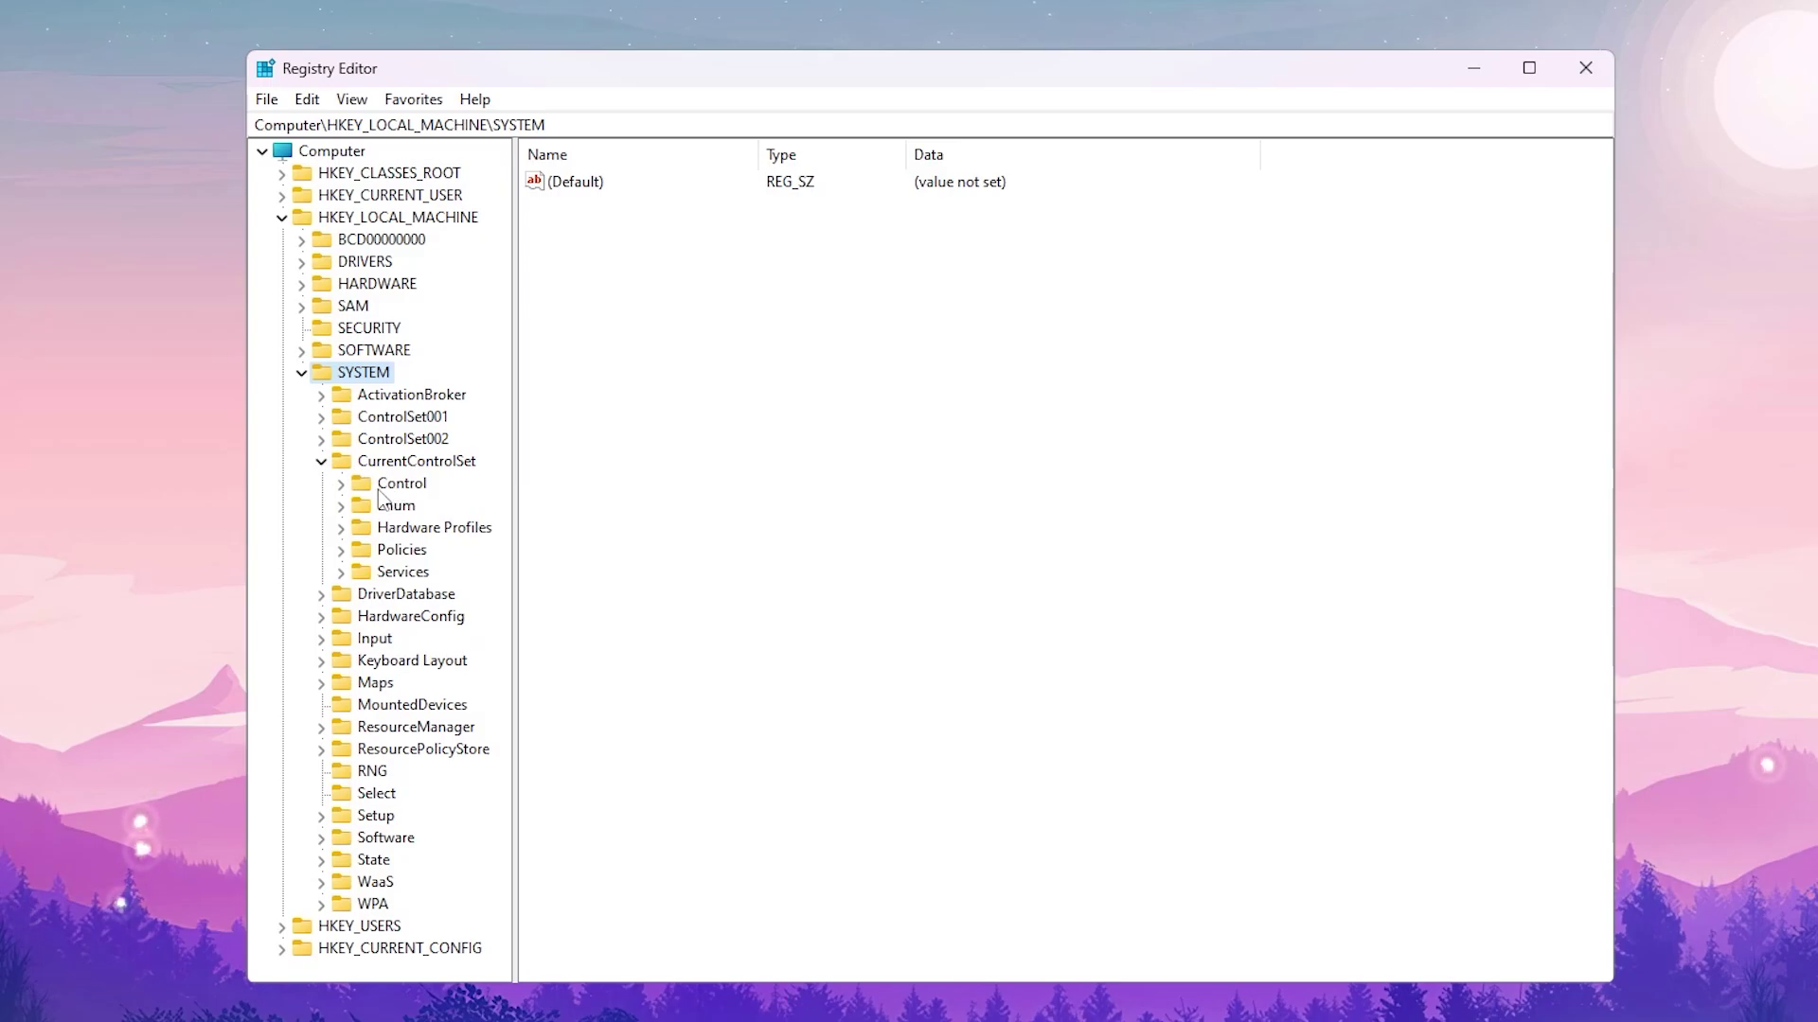
- Expand Control > Power and select PowerThrottling to show its PowerThrottlingOff value
{"action": "left_click", "coordinate": [380, 487]}
{"action": "left_click", "coordinate": [341, 485]}
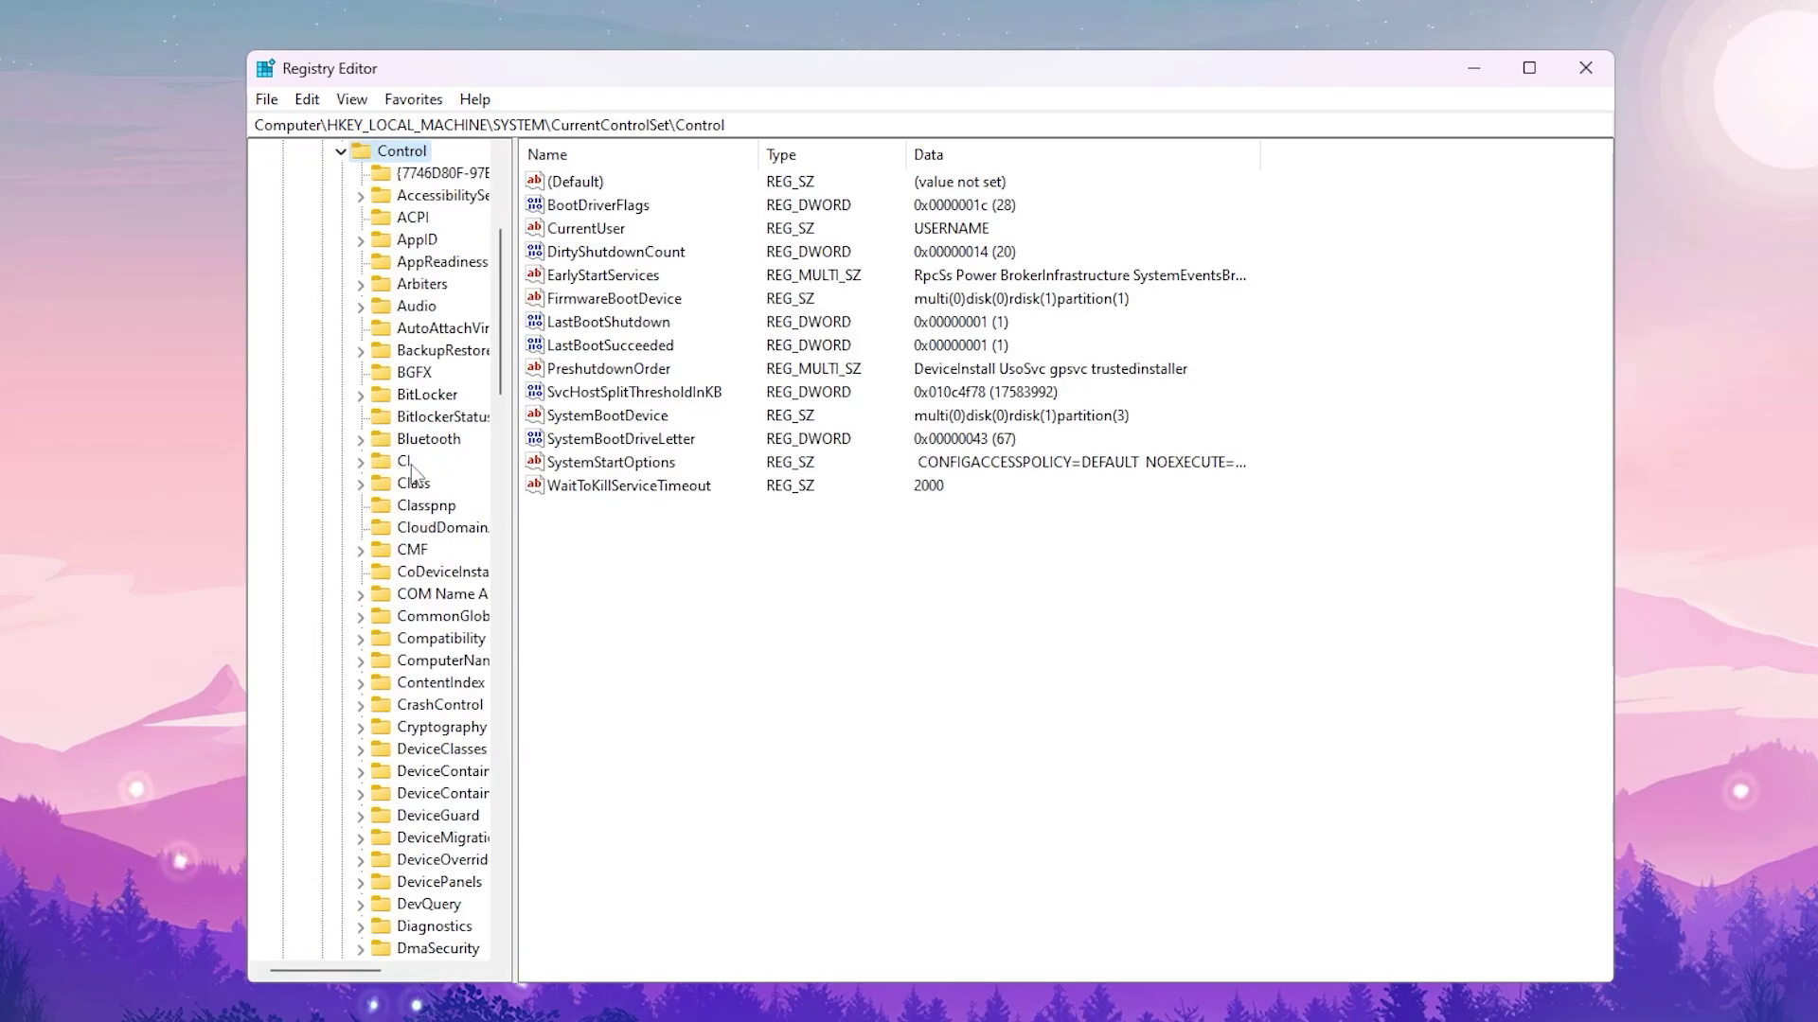
{"action": "scroll", "coordinate": [423, 478], "scroll_direction": "down", "scroll_amount": 16}
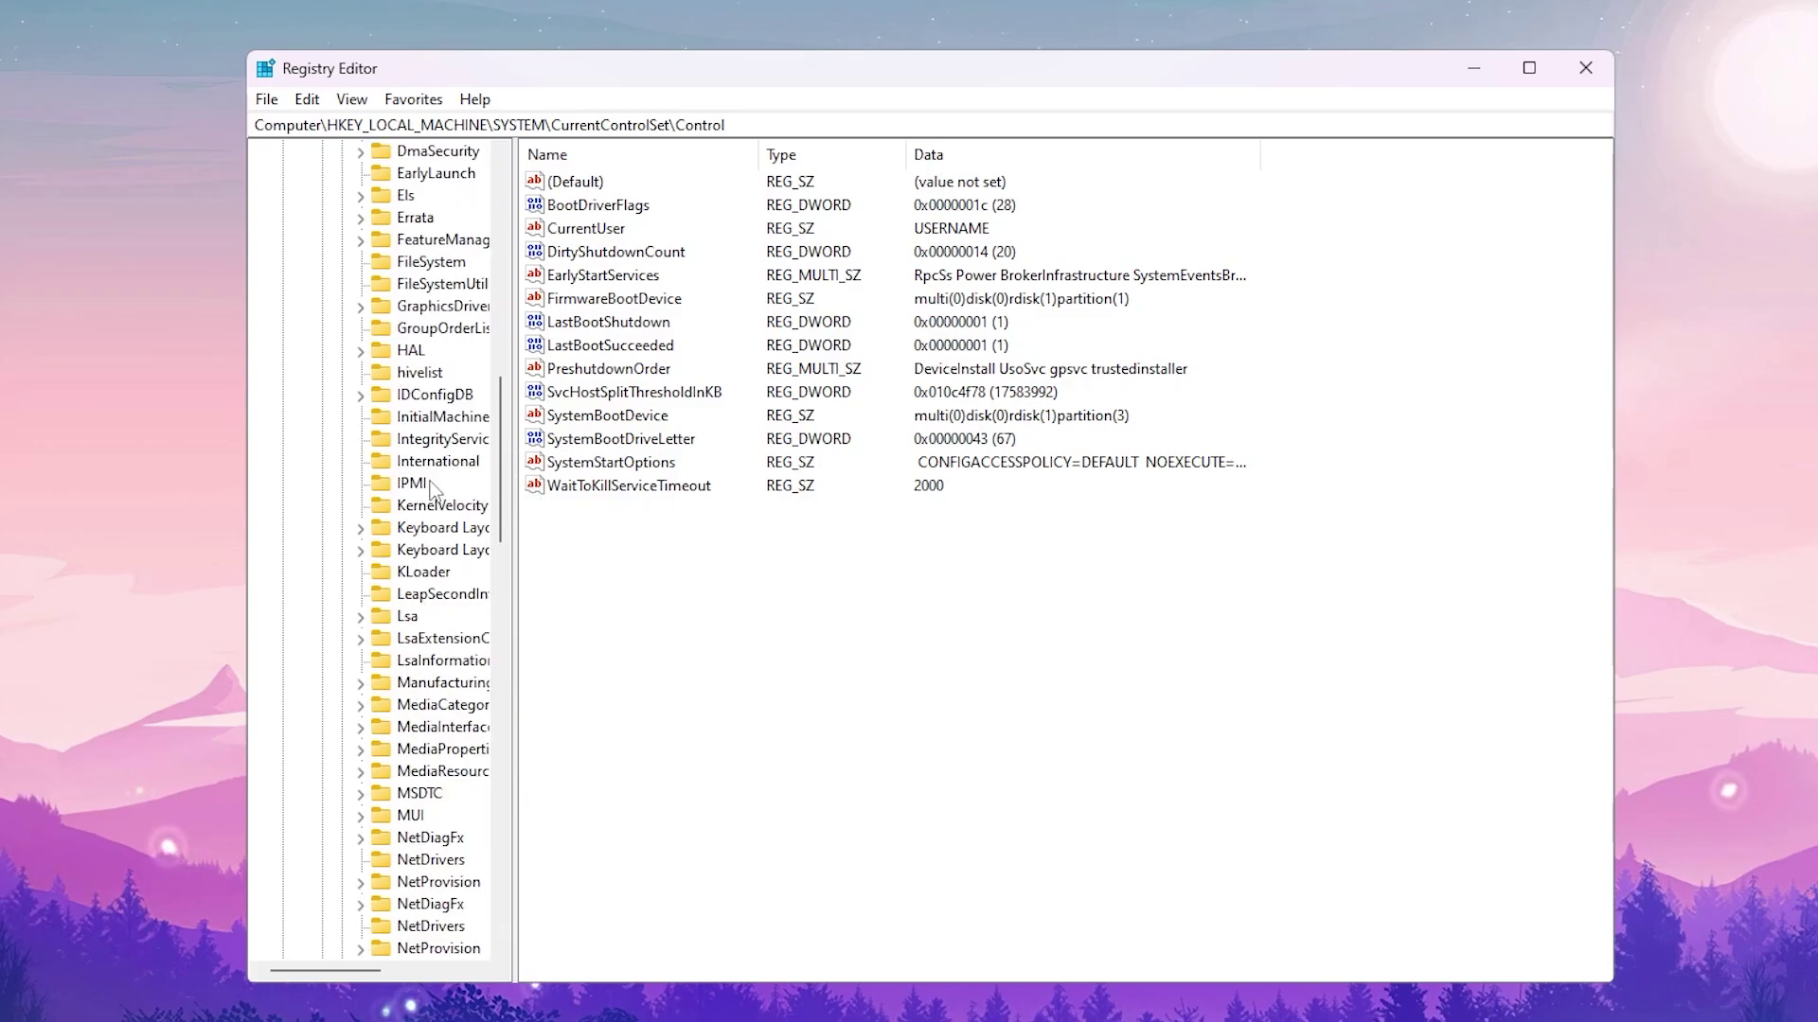
{"action": "scroll", "coordinate": [435, 489], "scroll_direction": "down", "scroll_amount": 3}
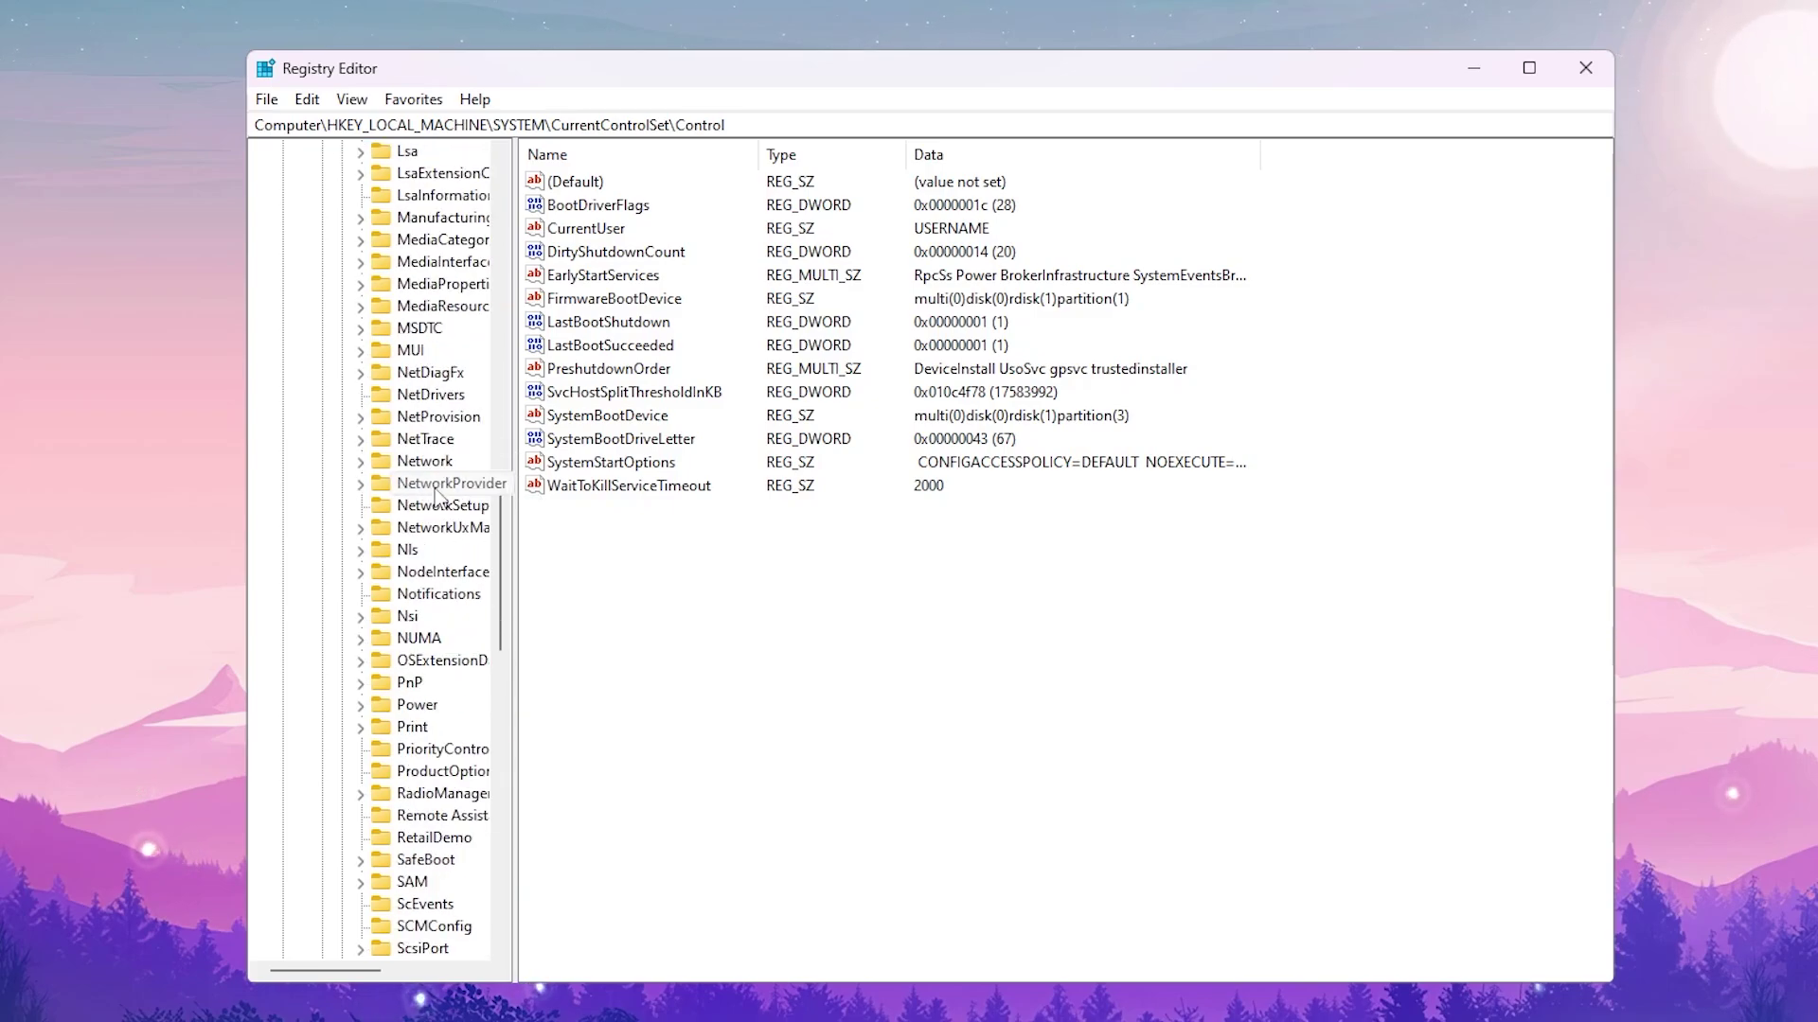
{"action": "left_click", "coordinate": [416, 707]}
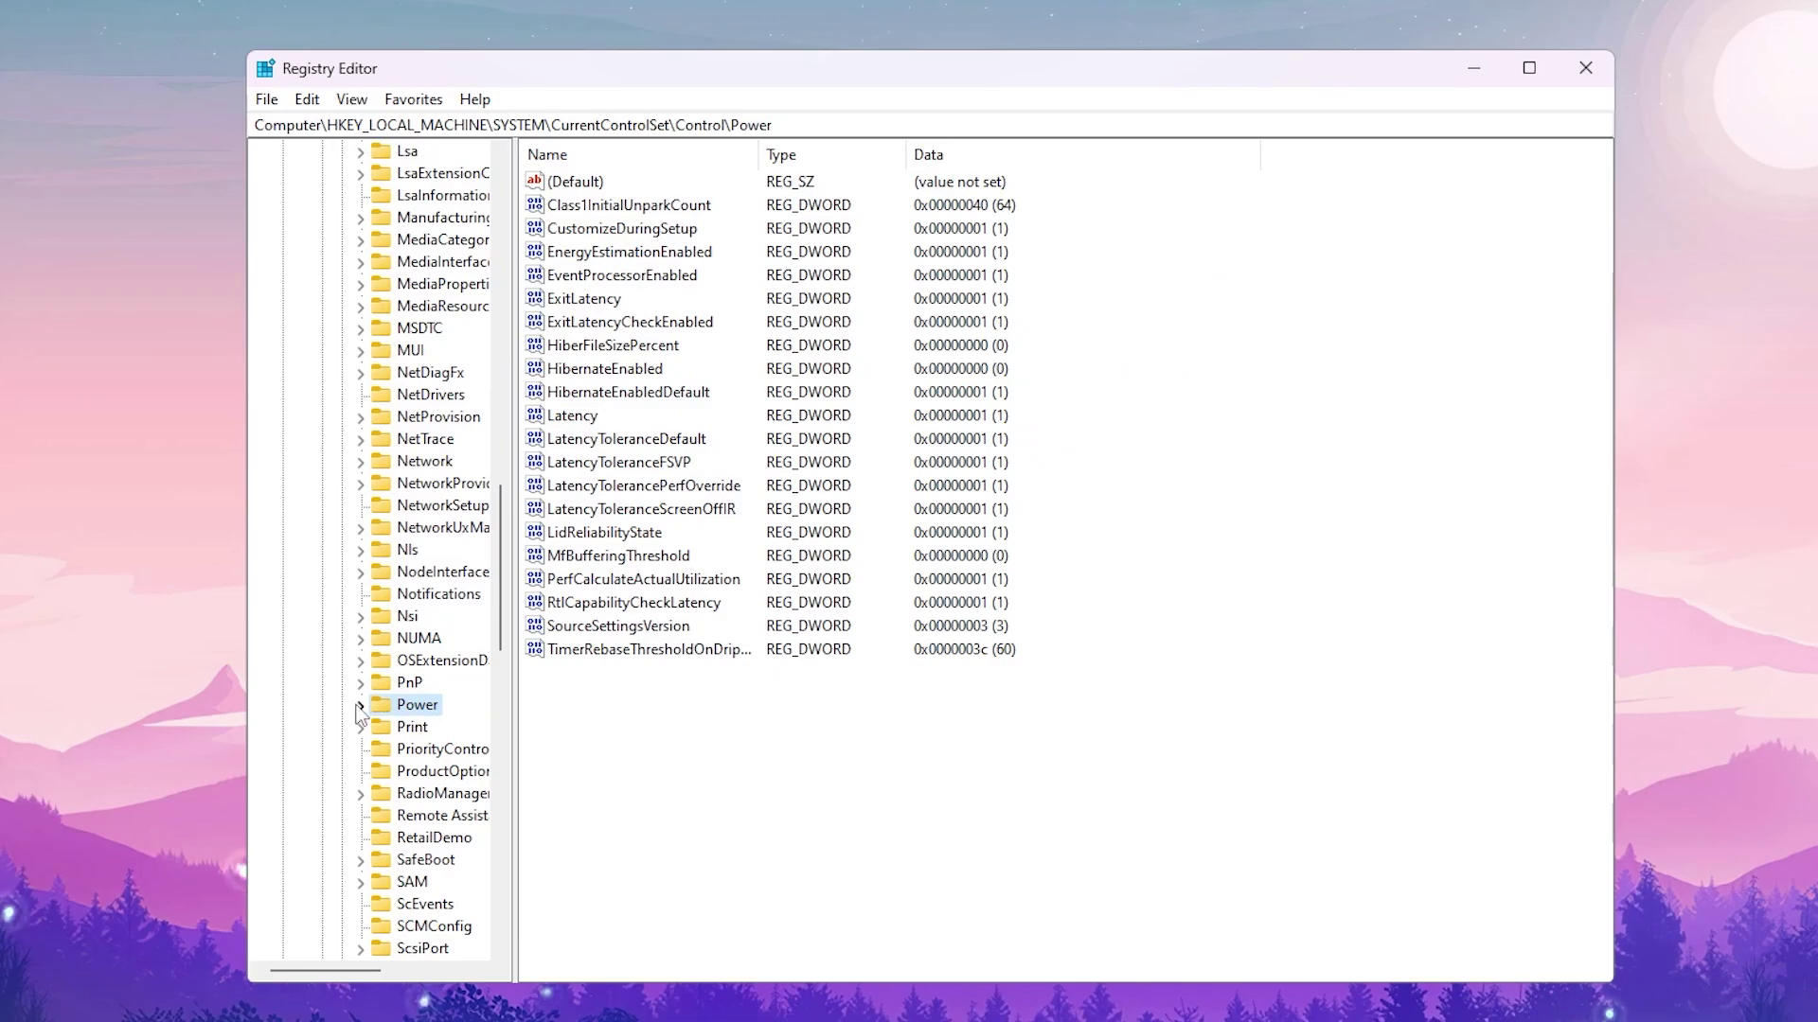
{"action": "left_click", "coordinate": [360, 707]}
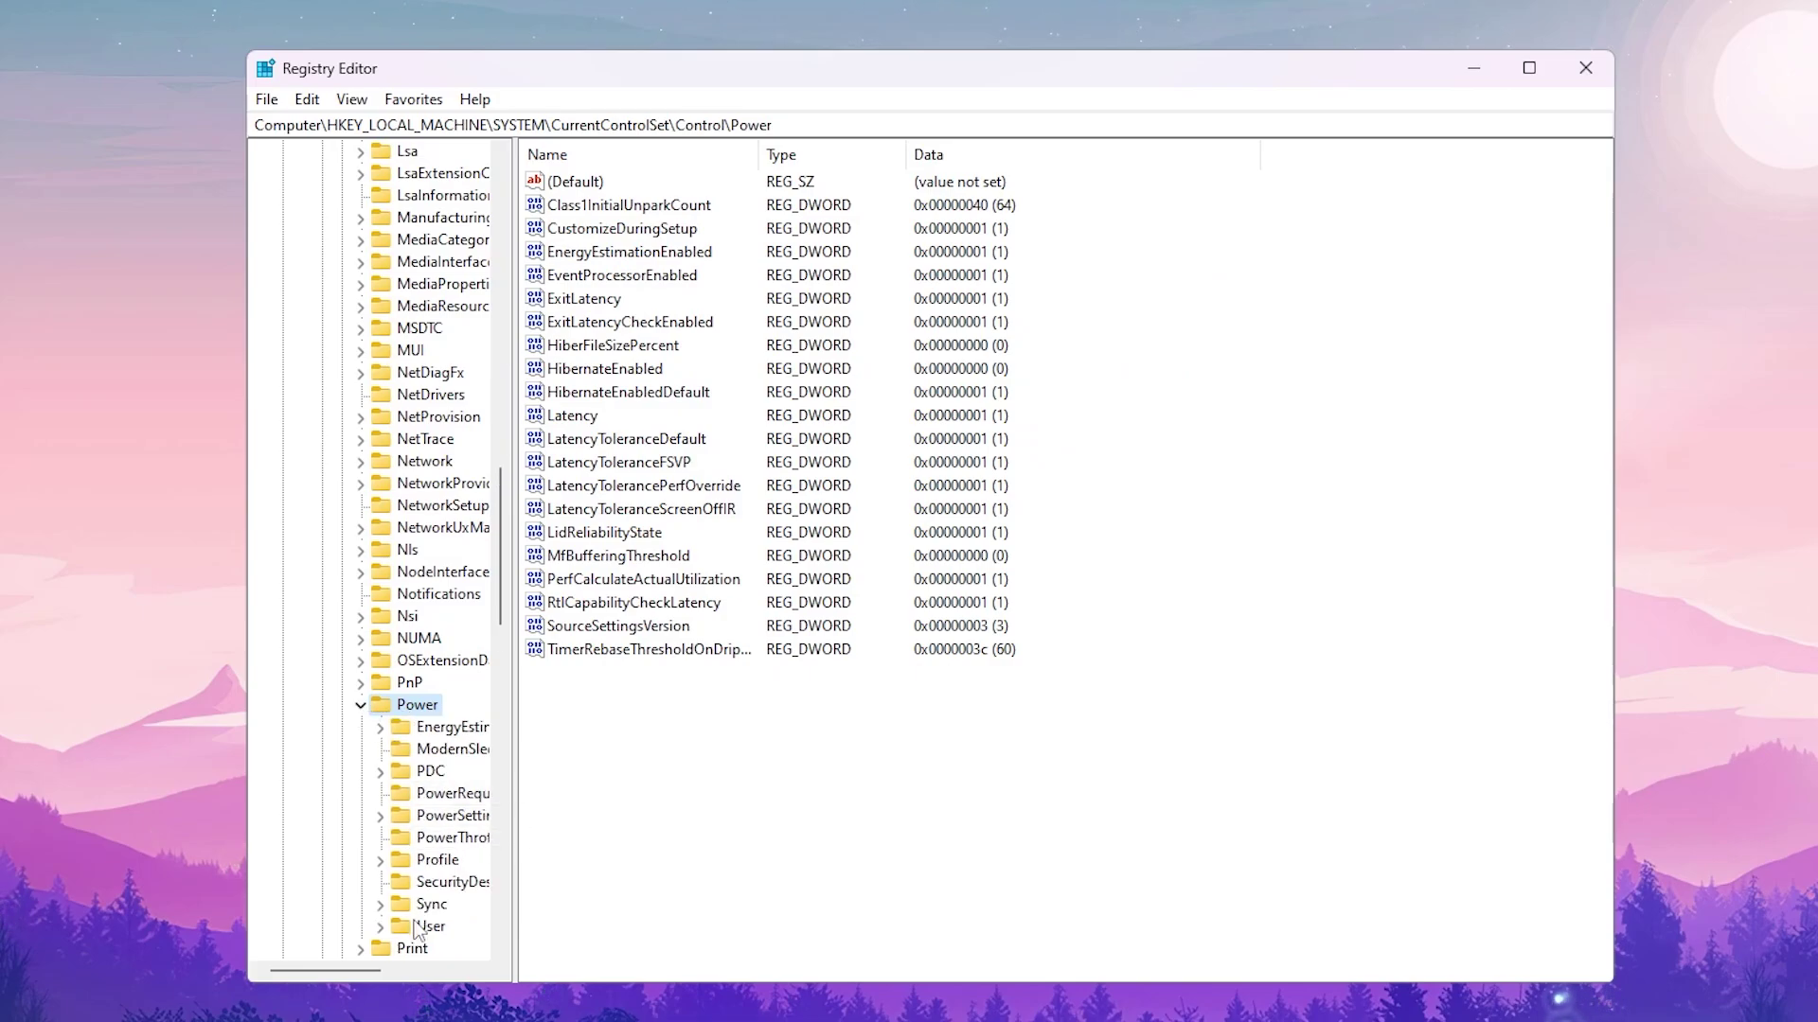
{"action": "left_click_drag", "start_coordinate": [348, 974], "coordinate": [408, 970]}
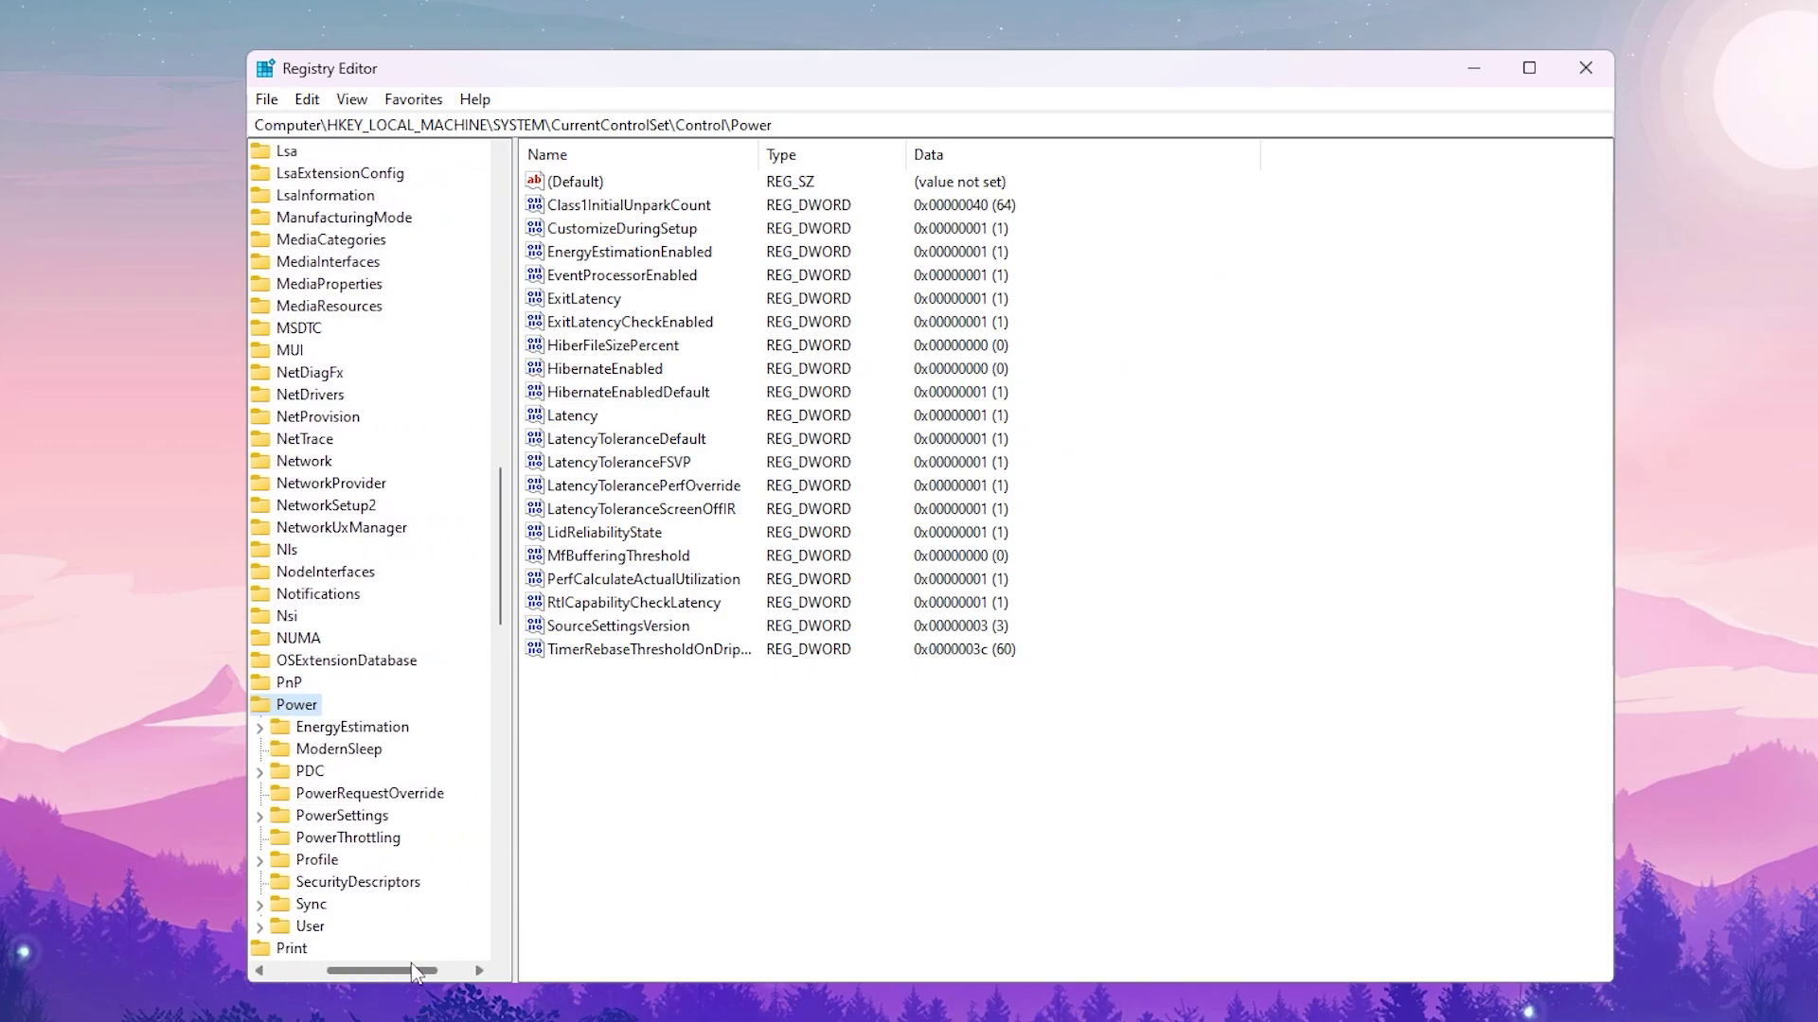
{"action": "left_click", "coordinate": [333, 839]}
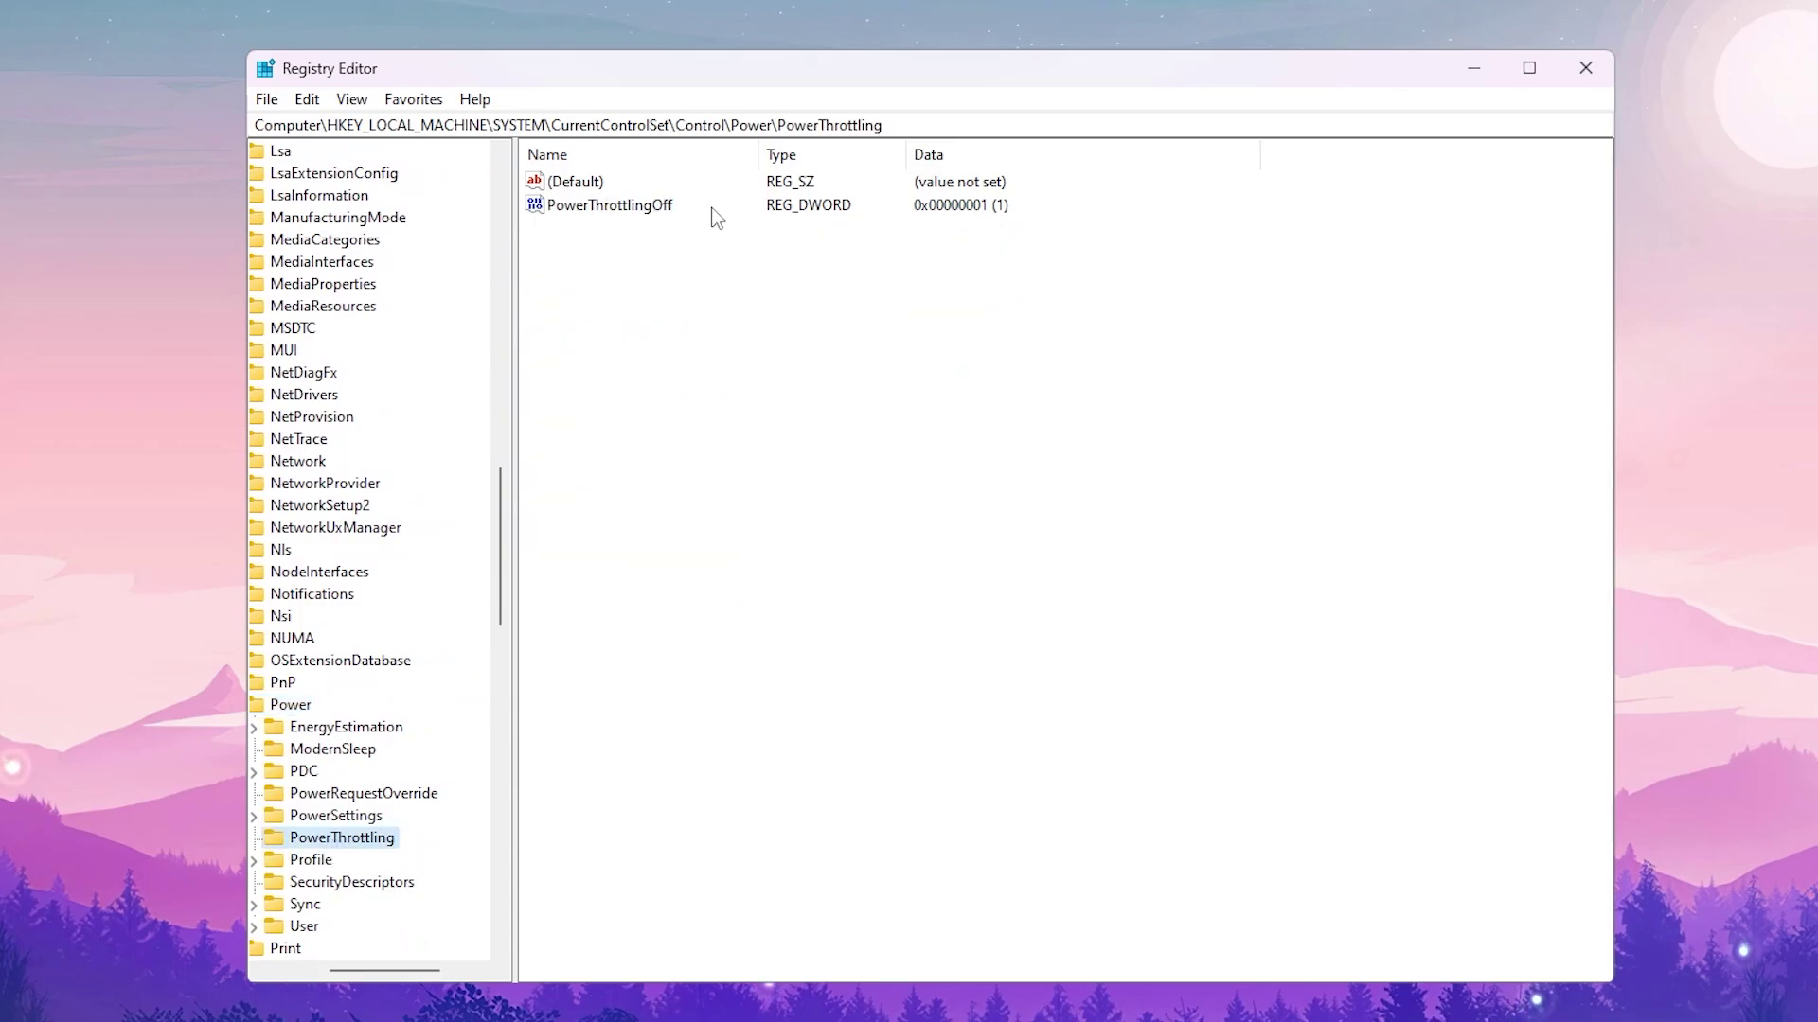
- Open PowerThrottlingOff for modification and confirm its value data of 1
{"action": "right_click", "coordinate": [667, 207]}
{"action": "left_click", "coordinate": [740, 225]}
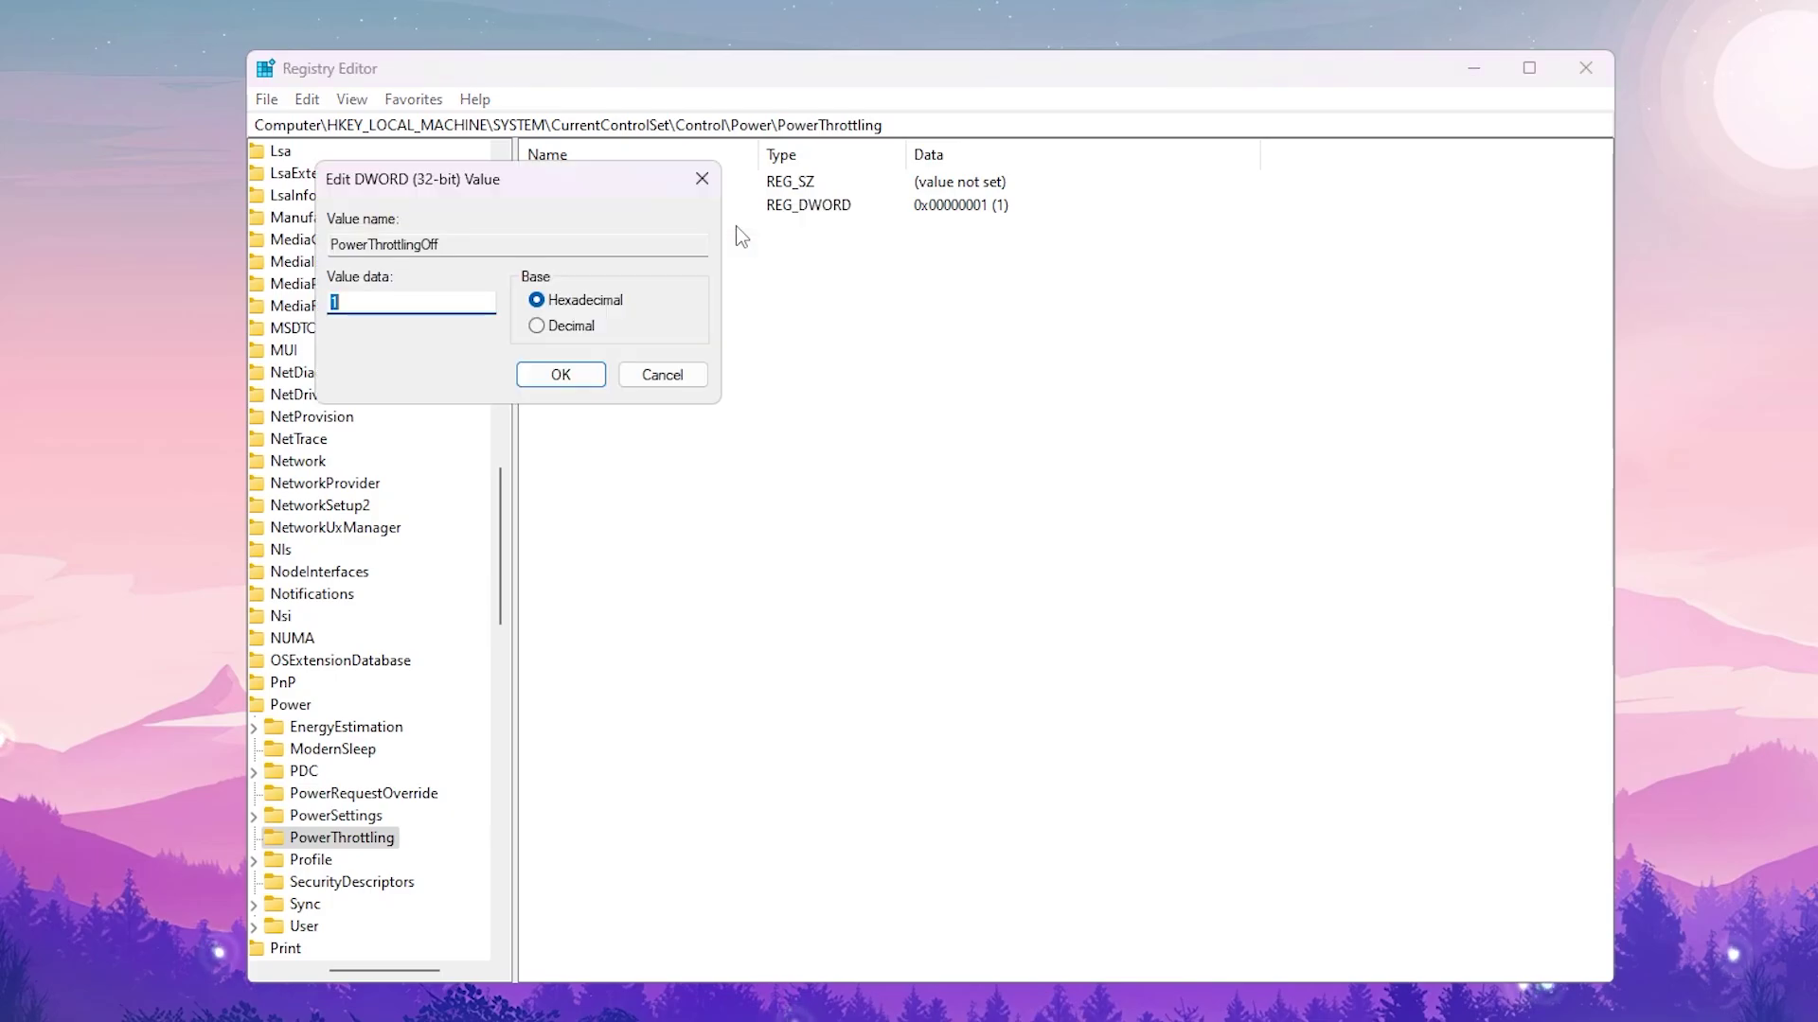
{"action": "left_click_drag", "start_coordinate": [547, 183], "coordinate": [832, 390]}
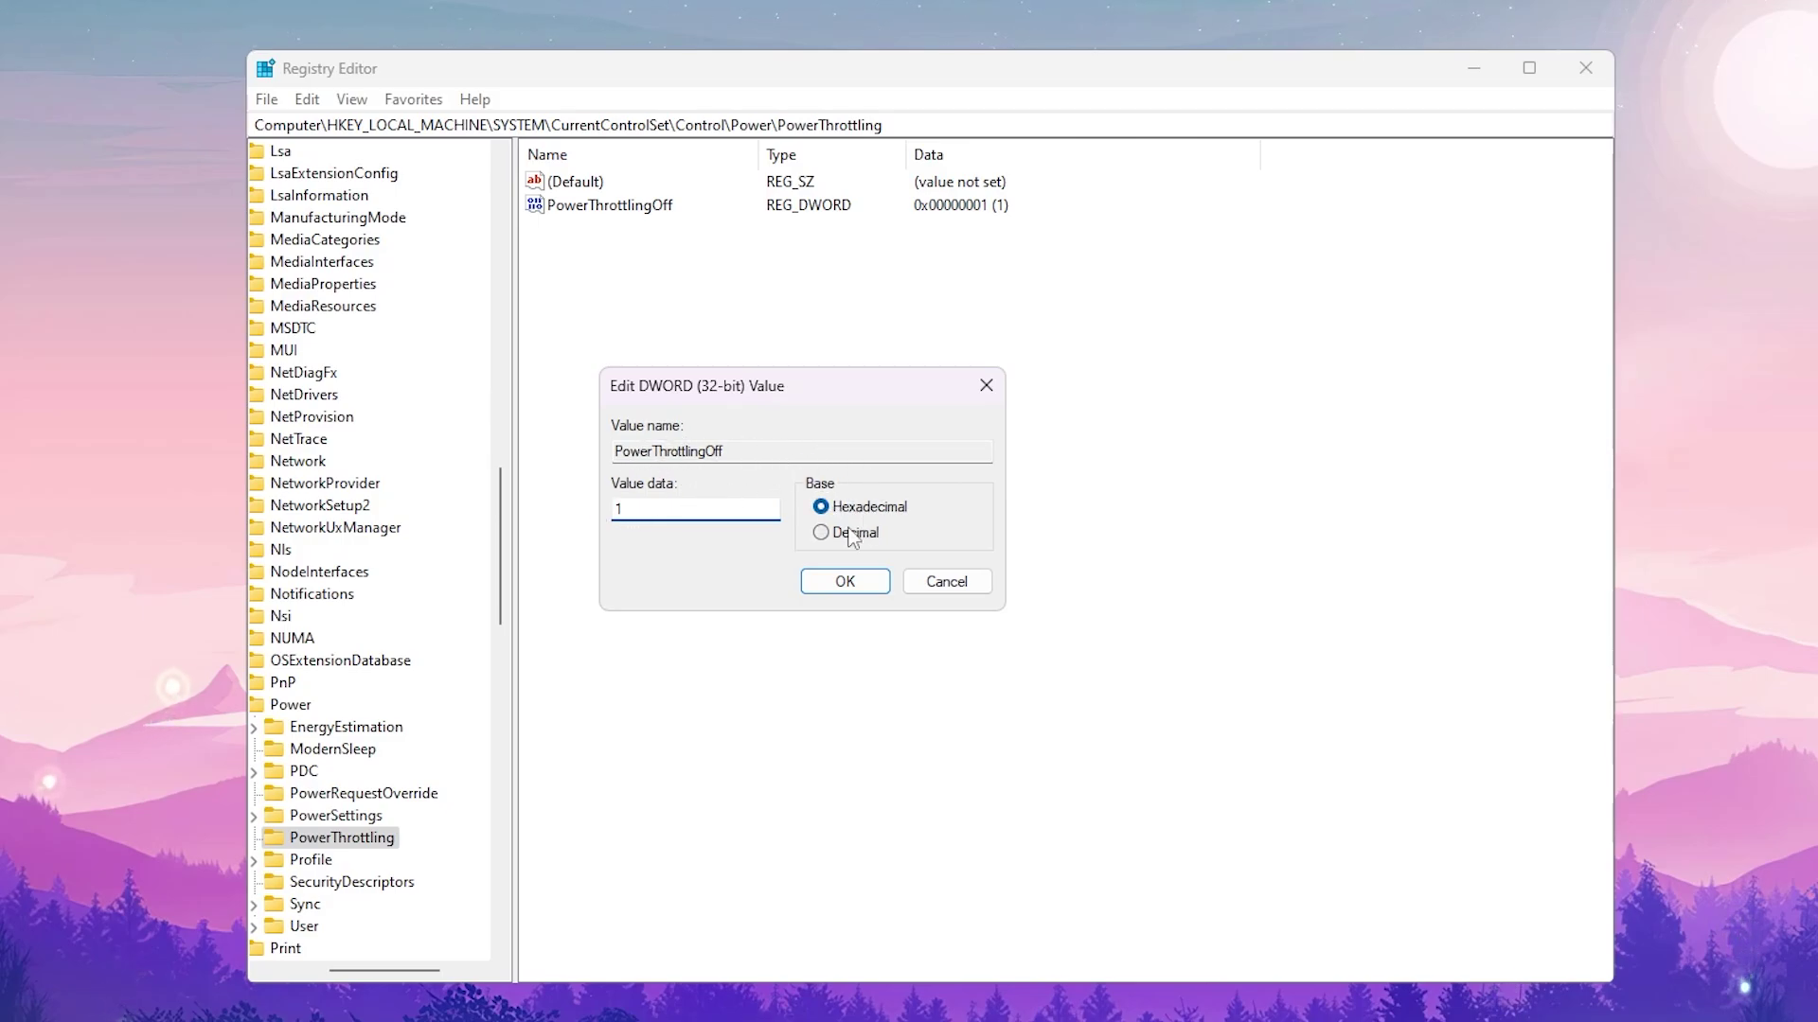
{"action": "left_click", "coordinate": [844, 582]}
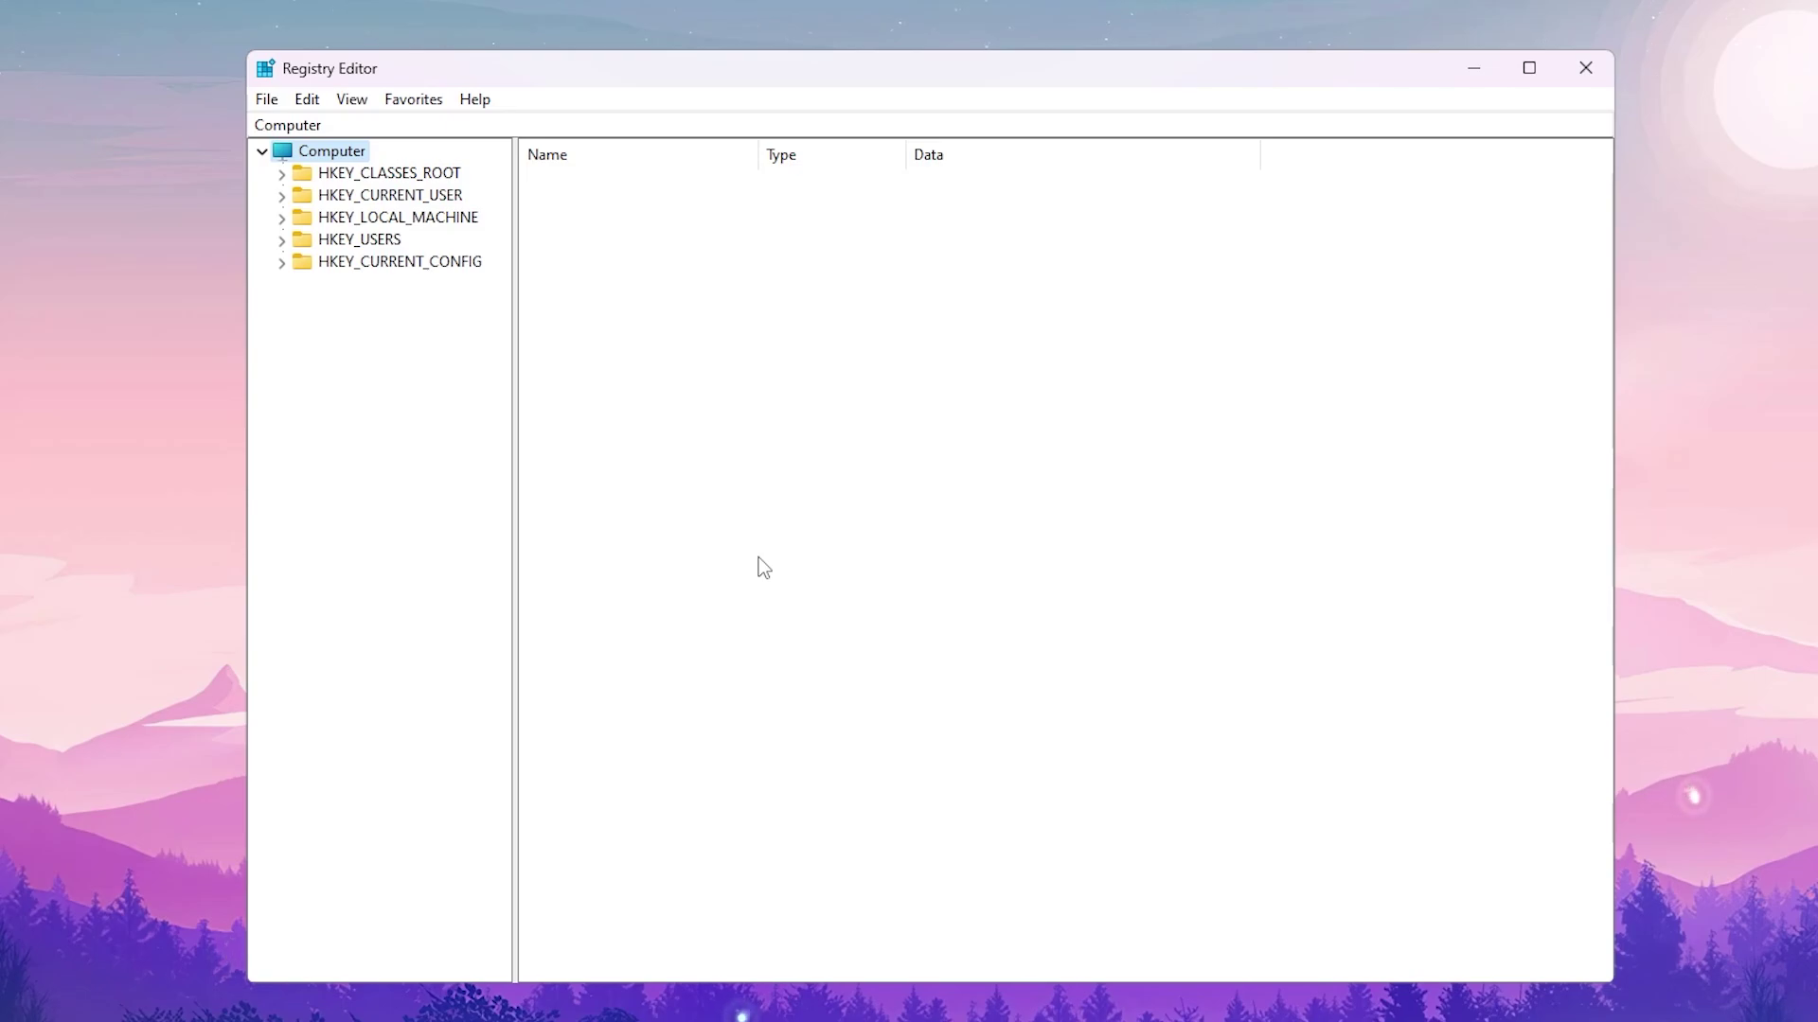
- Expand HKEY_LOCAL_MACHINE, SOFTWARE and Microsoft in the registry tree
{"action": "left_click", "coordinate": [393, 219]}
{"action": "left_click", "coordinate": [282, 219]}
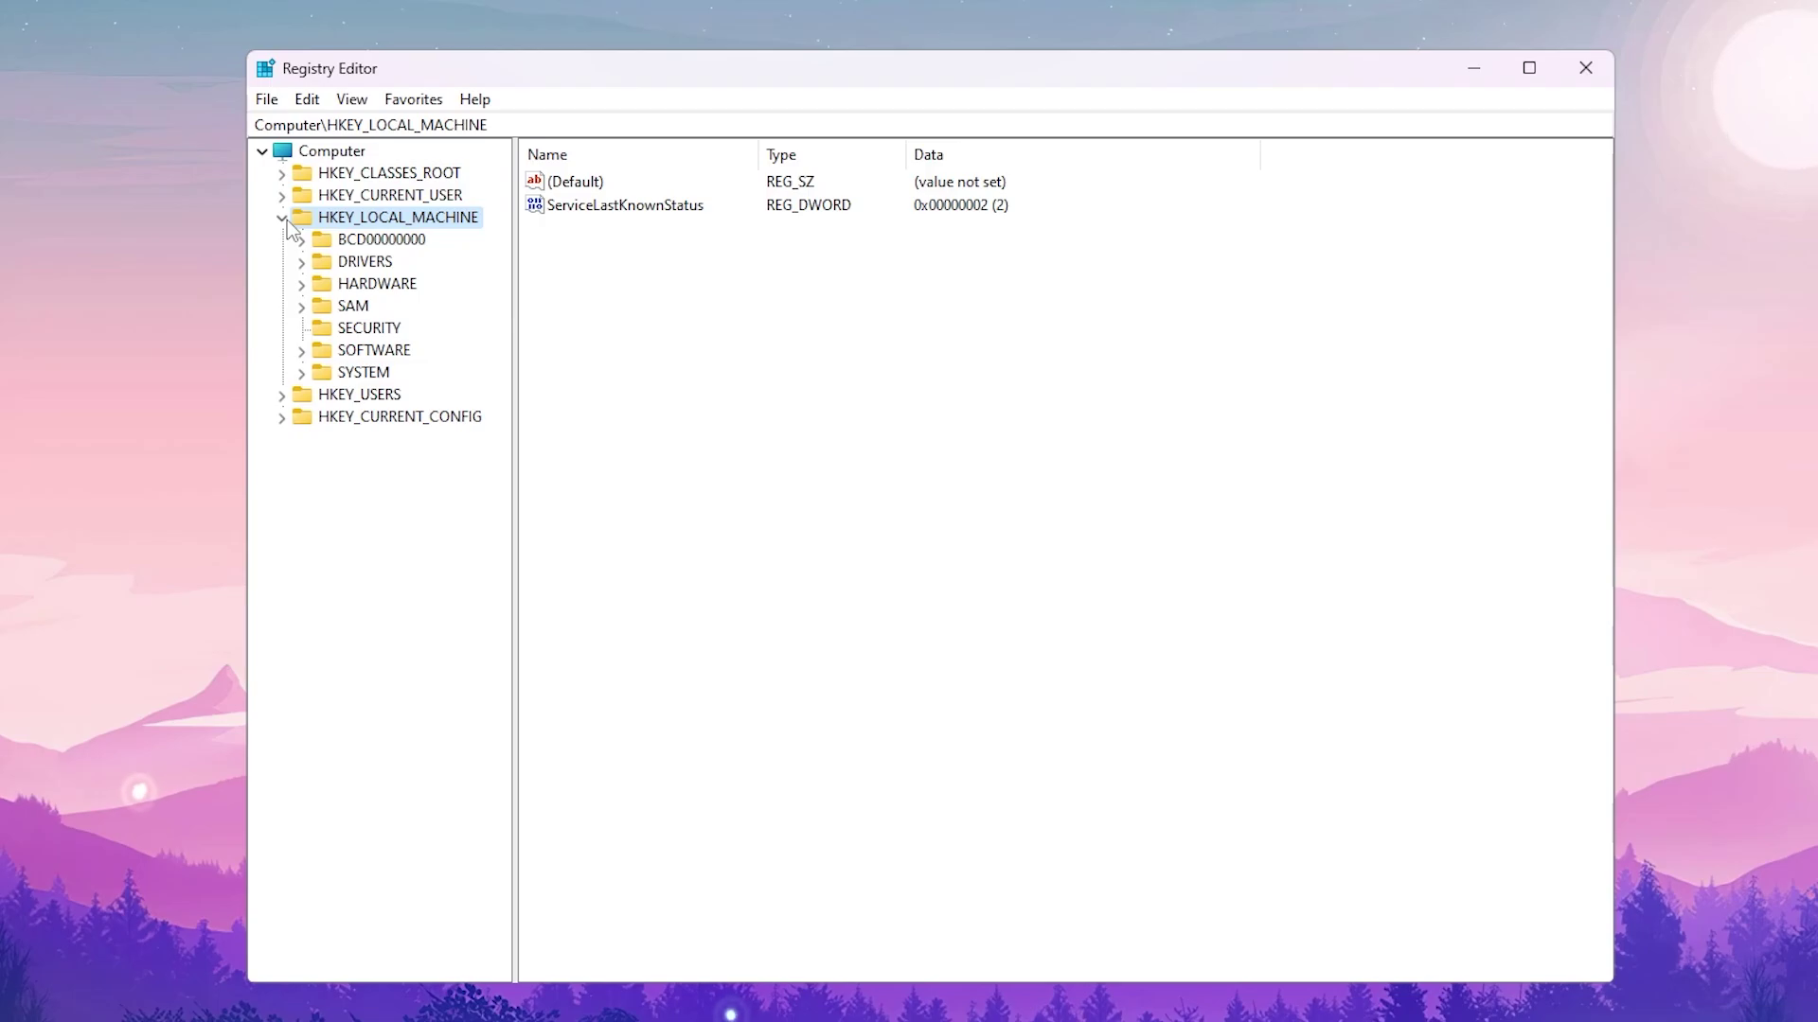
{"action": "left_click", "coordinate": [365, 352]}
{"action": "left_click", "coordinate": [301, 351]}
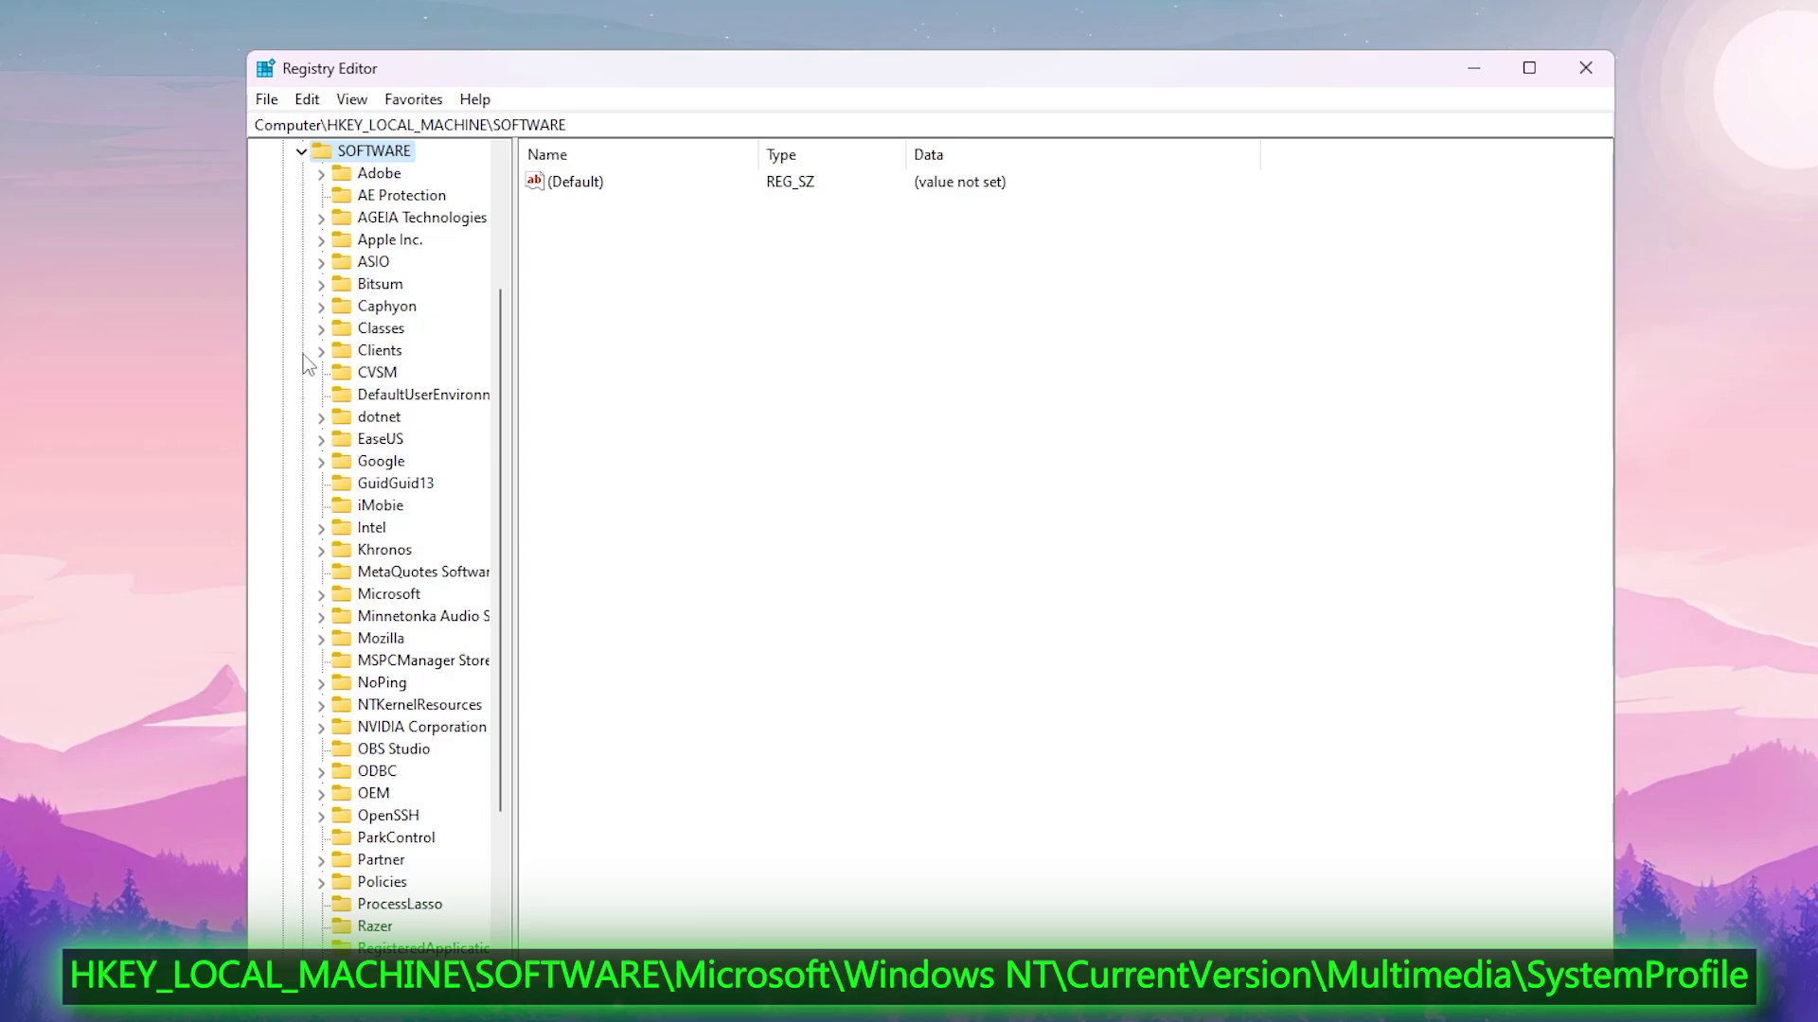
{"action": "scroll", "coordinate": [396, 369], "scroll_direction": "down", "scroll_amount": 3}
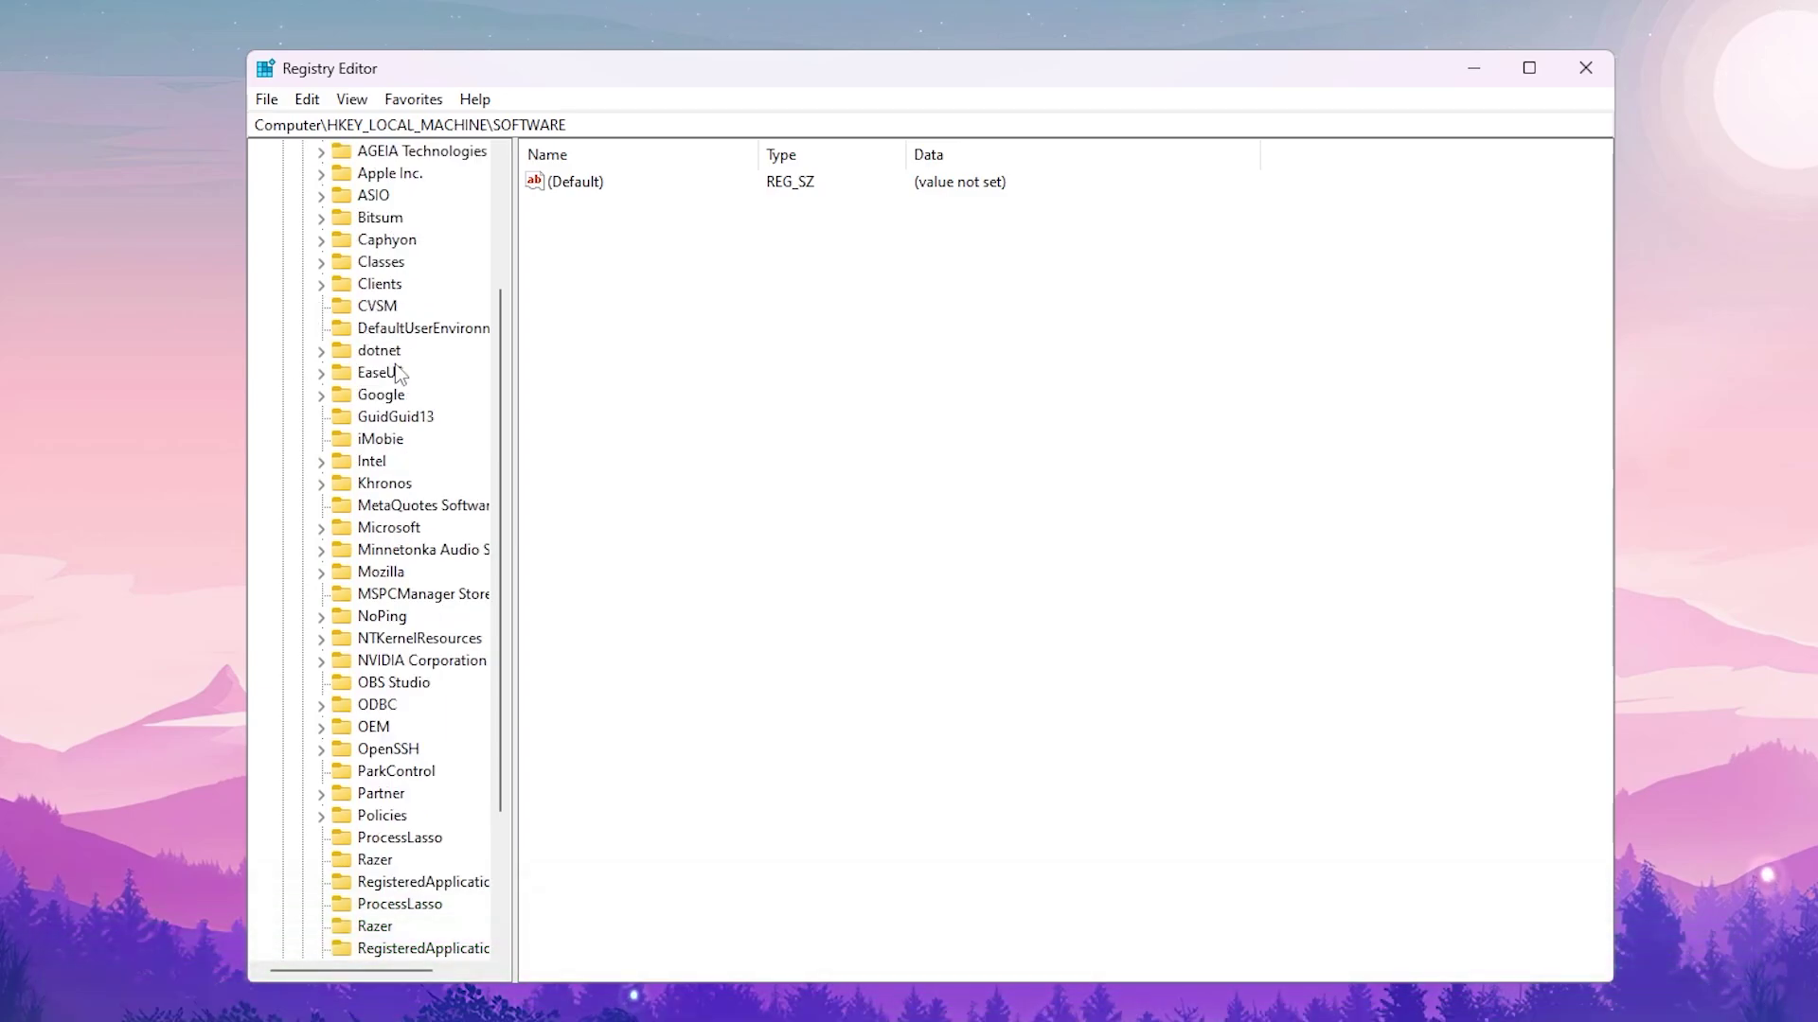
{"action": "scroll", "coordinate": [399, 405], "scroll_direction": "up", "scroll_amount": 2}
{"action": "scroll", "coordinate": [379, 382], "scroll_direction": "up", "scroll_amount": 3}
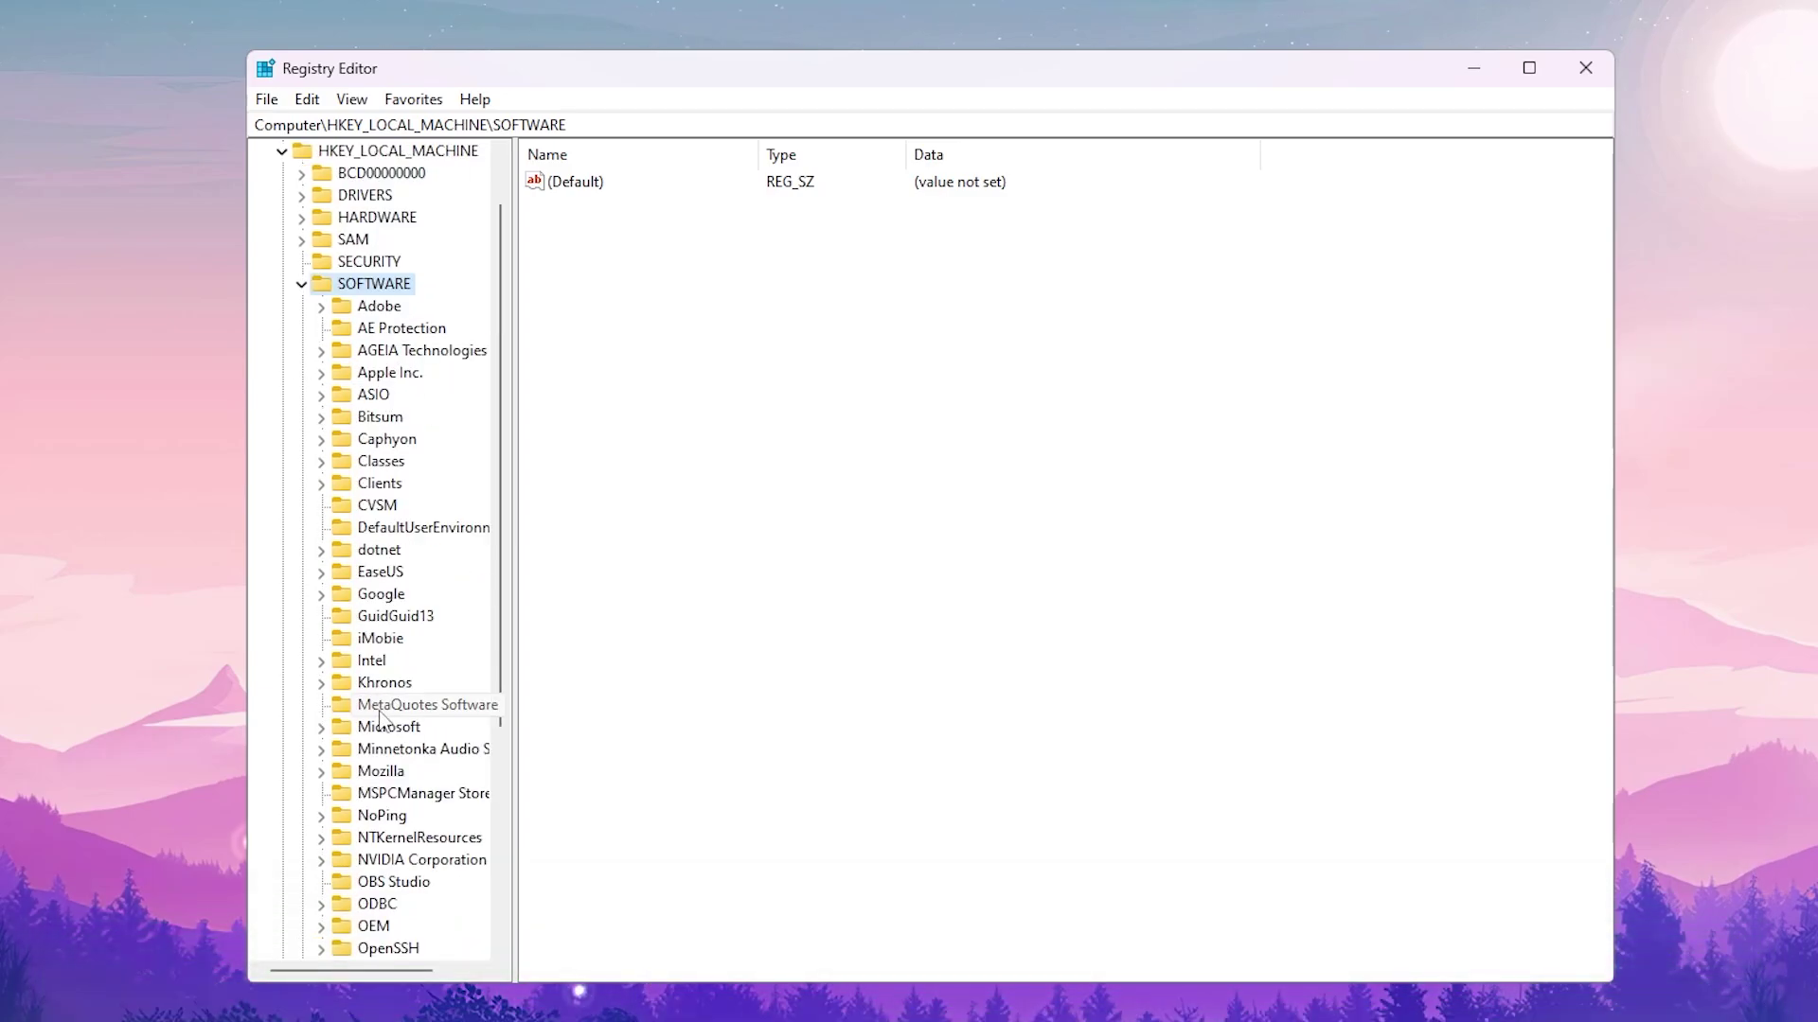
{"action": "left_click", "coordinate": [387, 728]}
{"action": "left_click", "coordinate": [321, 728]}
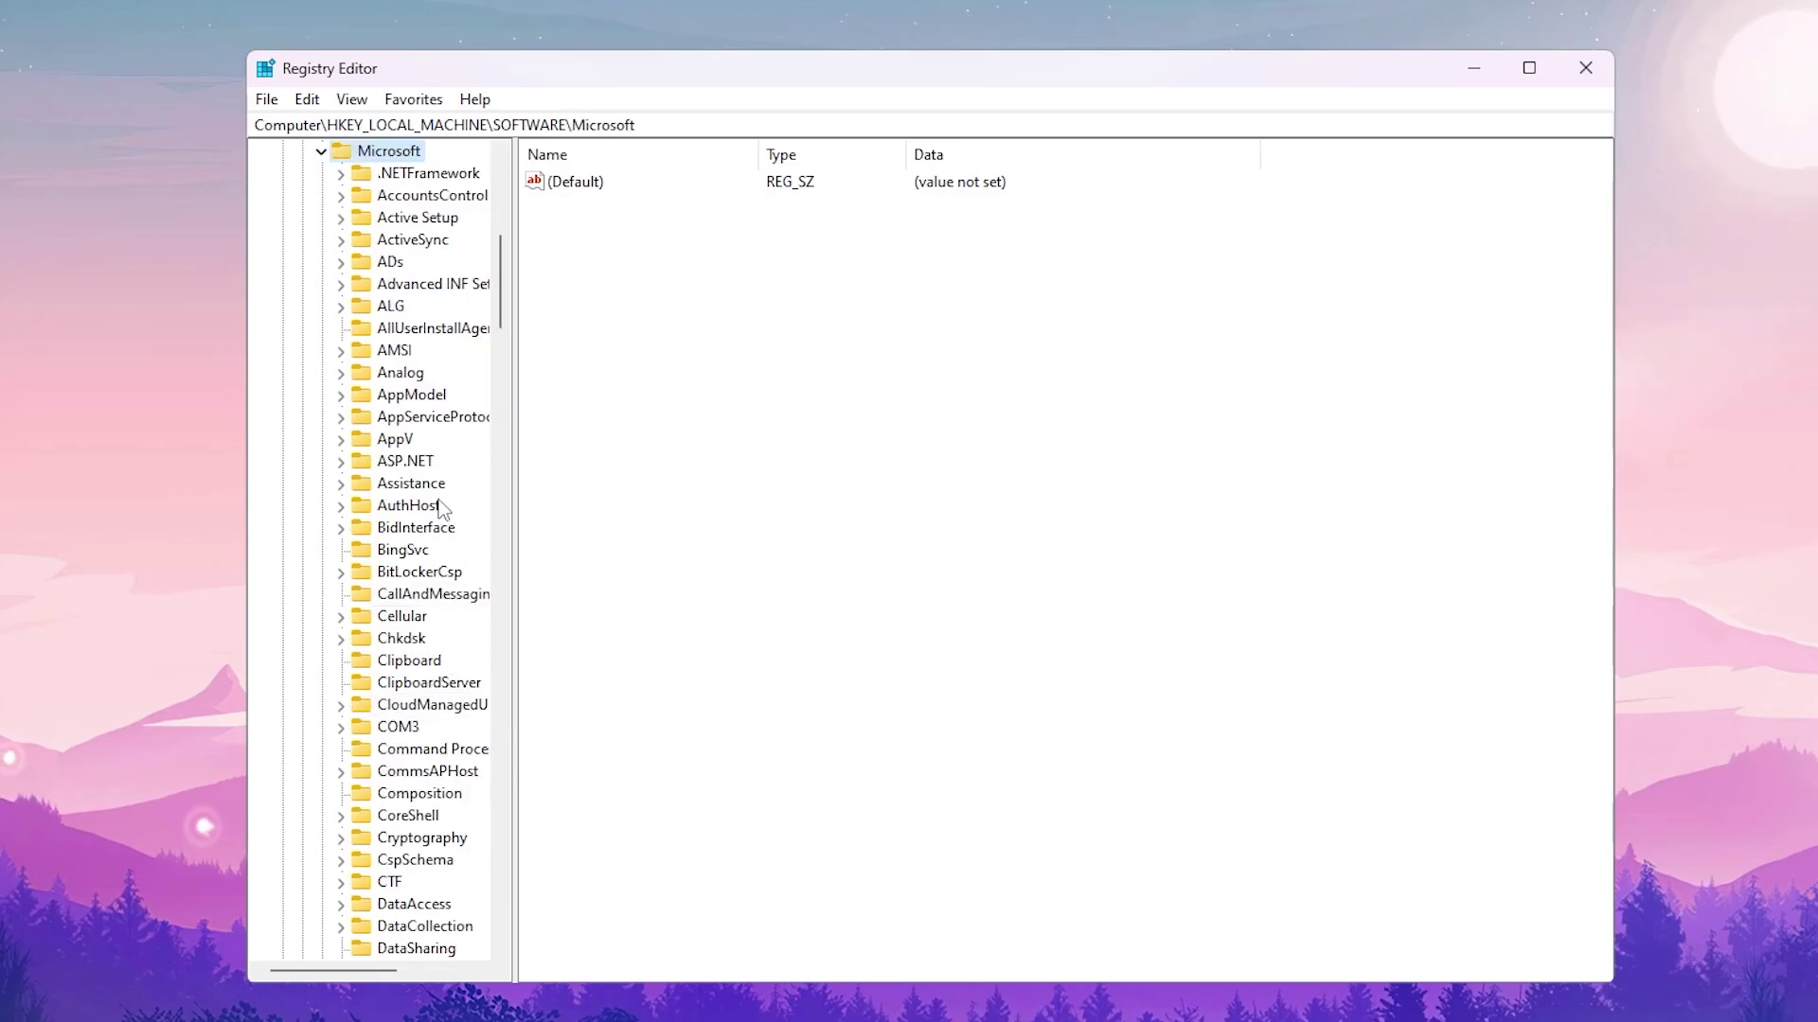
- Expand Windows NT and its CurrentVersion key under Microsoft
{"action": "scroll", "coordinate": [423, 516], "scroll_direction": "down", "scroll_amount": 7}
{"action": "scroll", "coordinate": [424, 516], "scroll_direction": "down", "scroll_amount": 20}
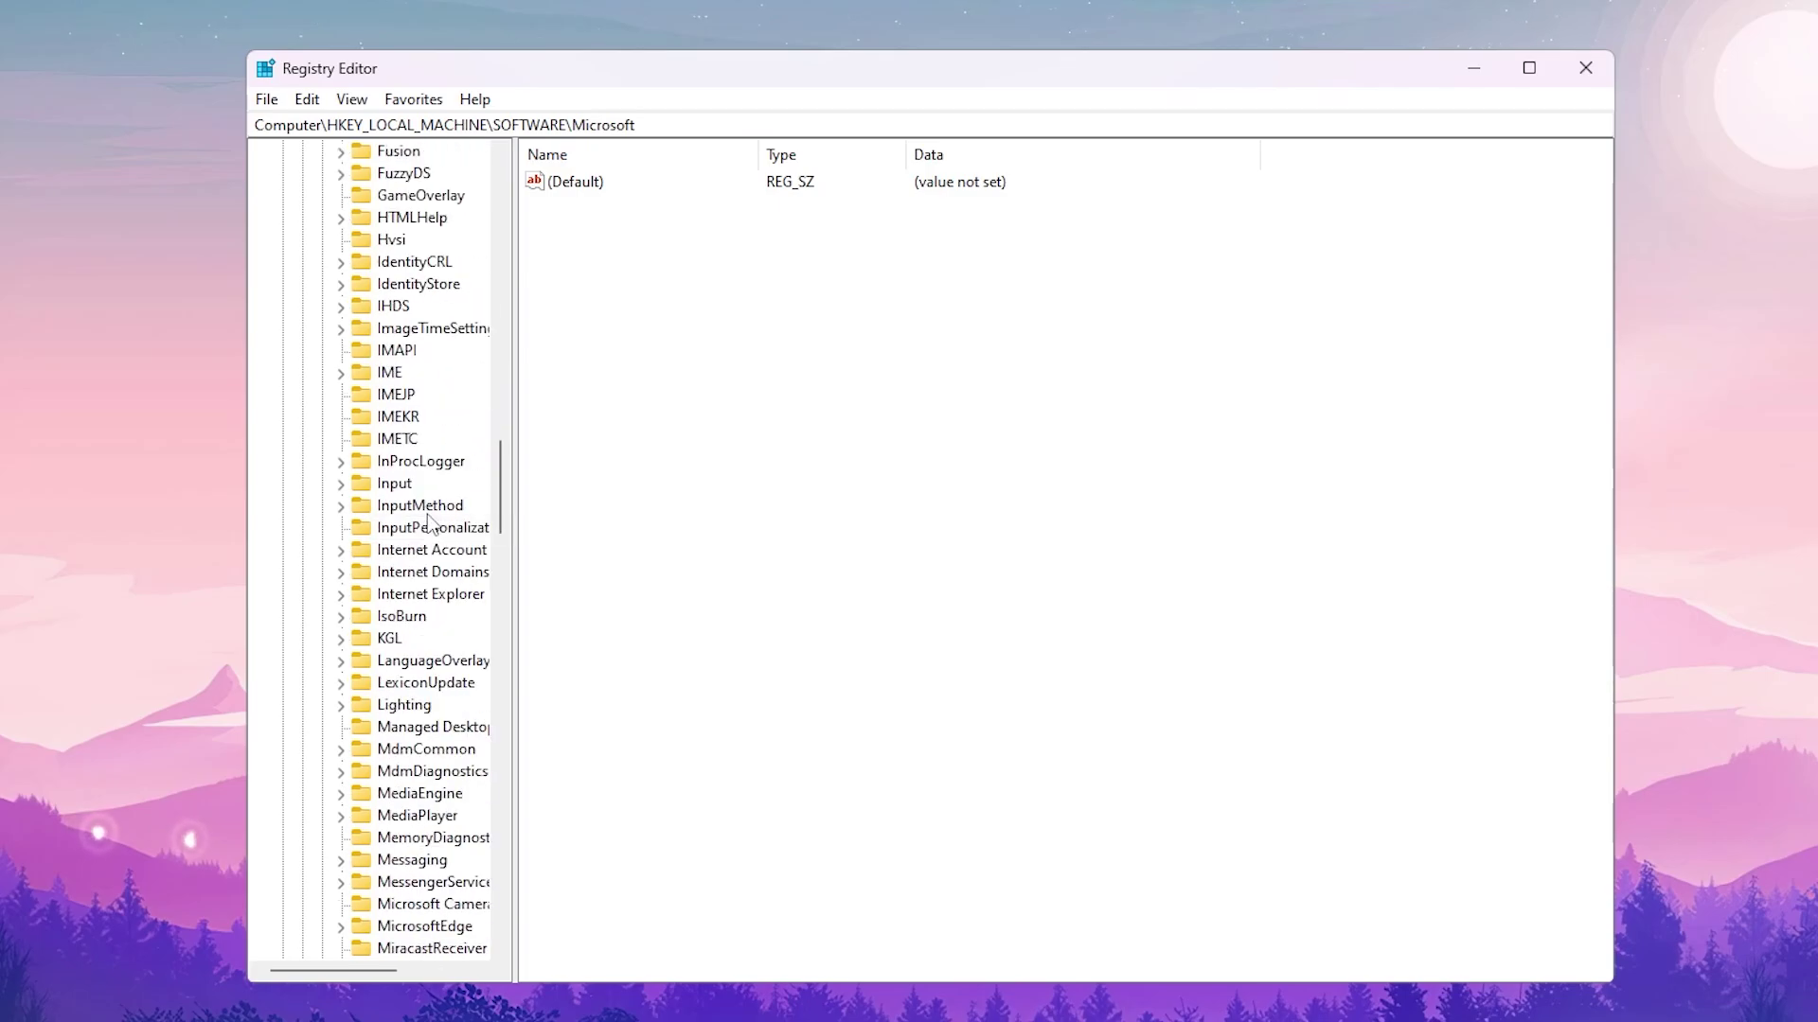
{"action": "scroll", "coordinate": [437, 518], "scroll_direction": "down", "scroll_amount": 20}
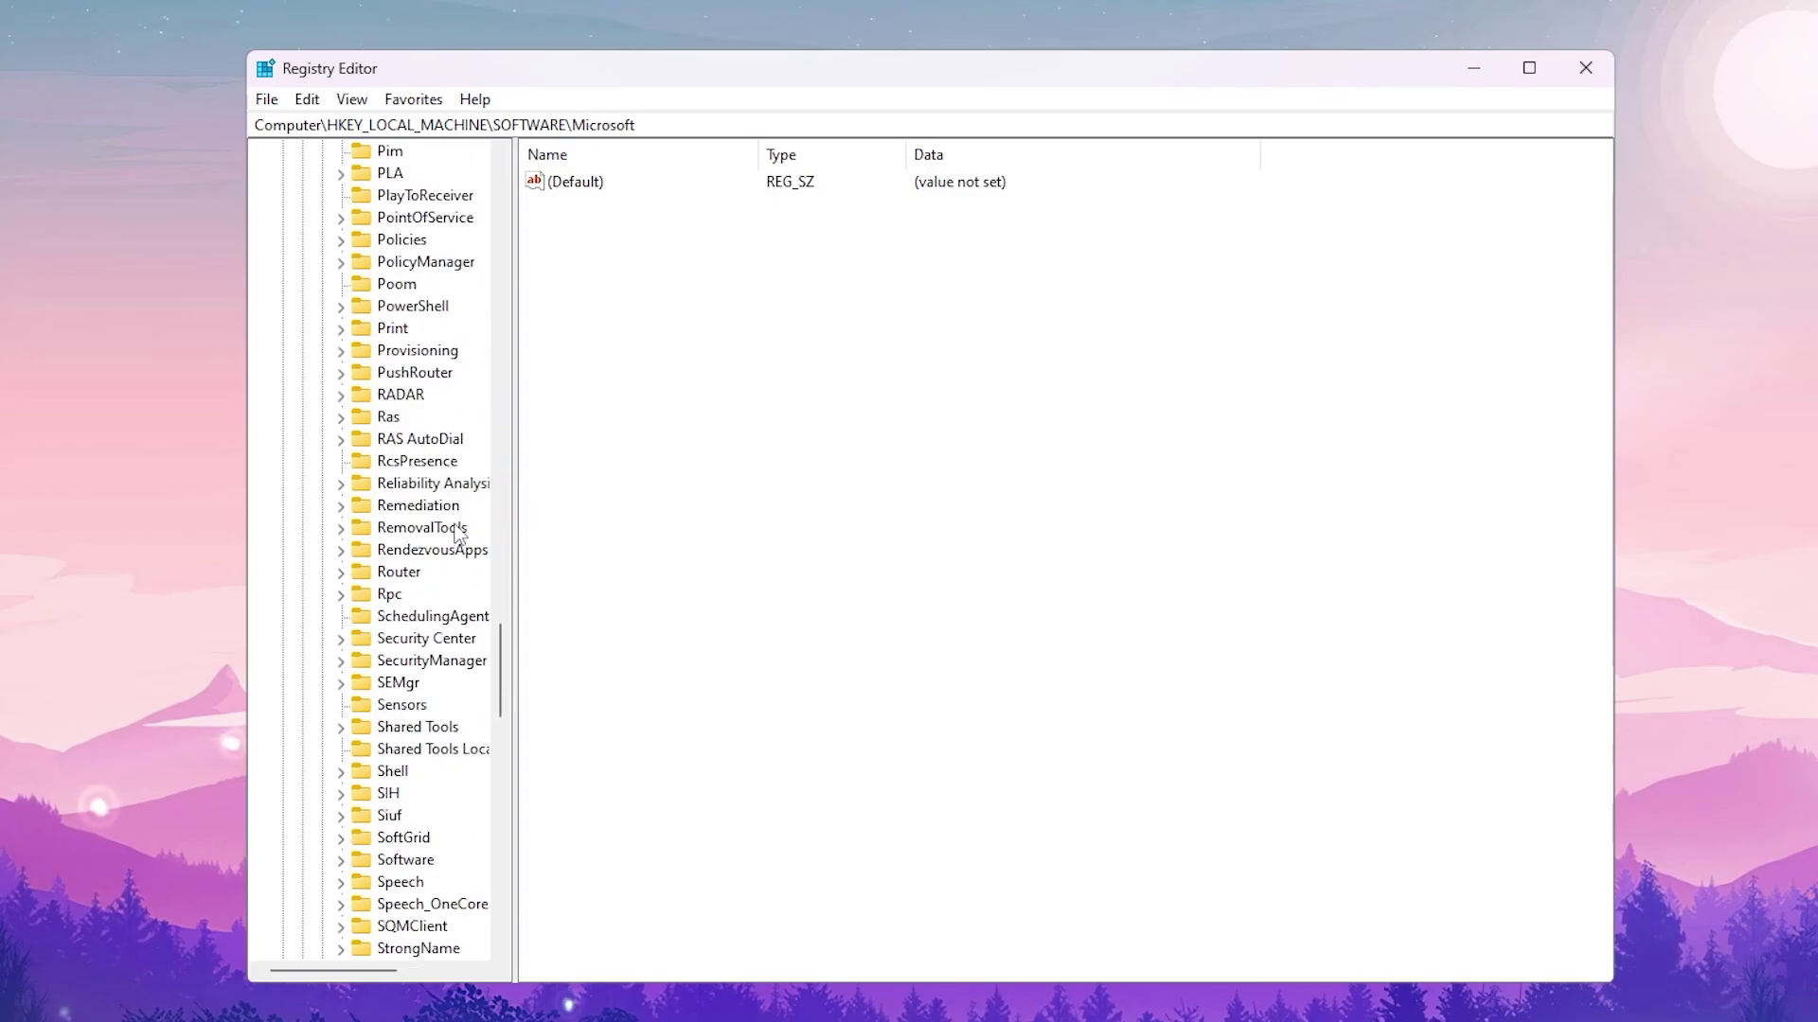
{"action": "scroll", "coordinate": [464, 536], "scroll_direction": "down", "scroll_amount": 9}
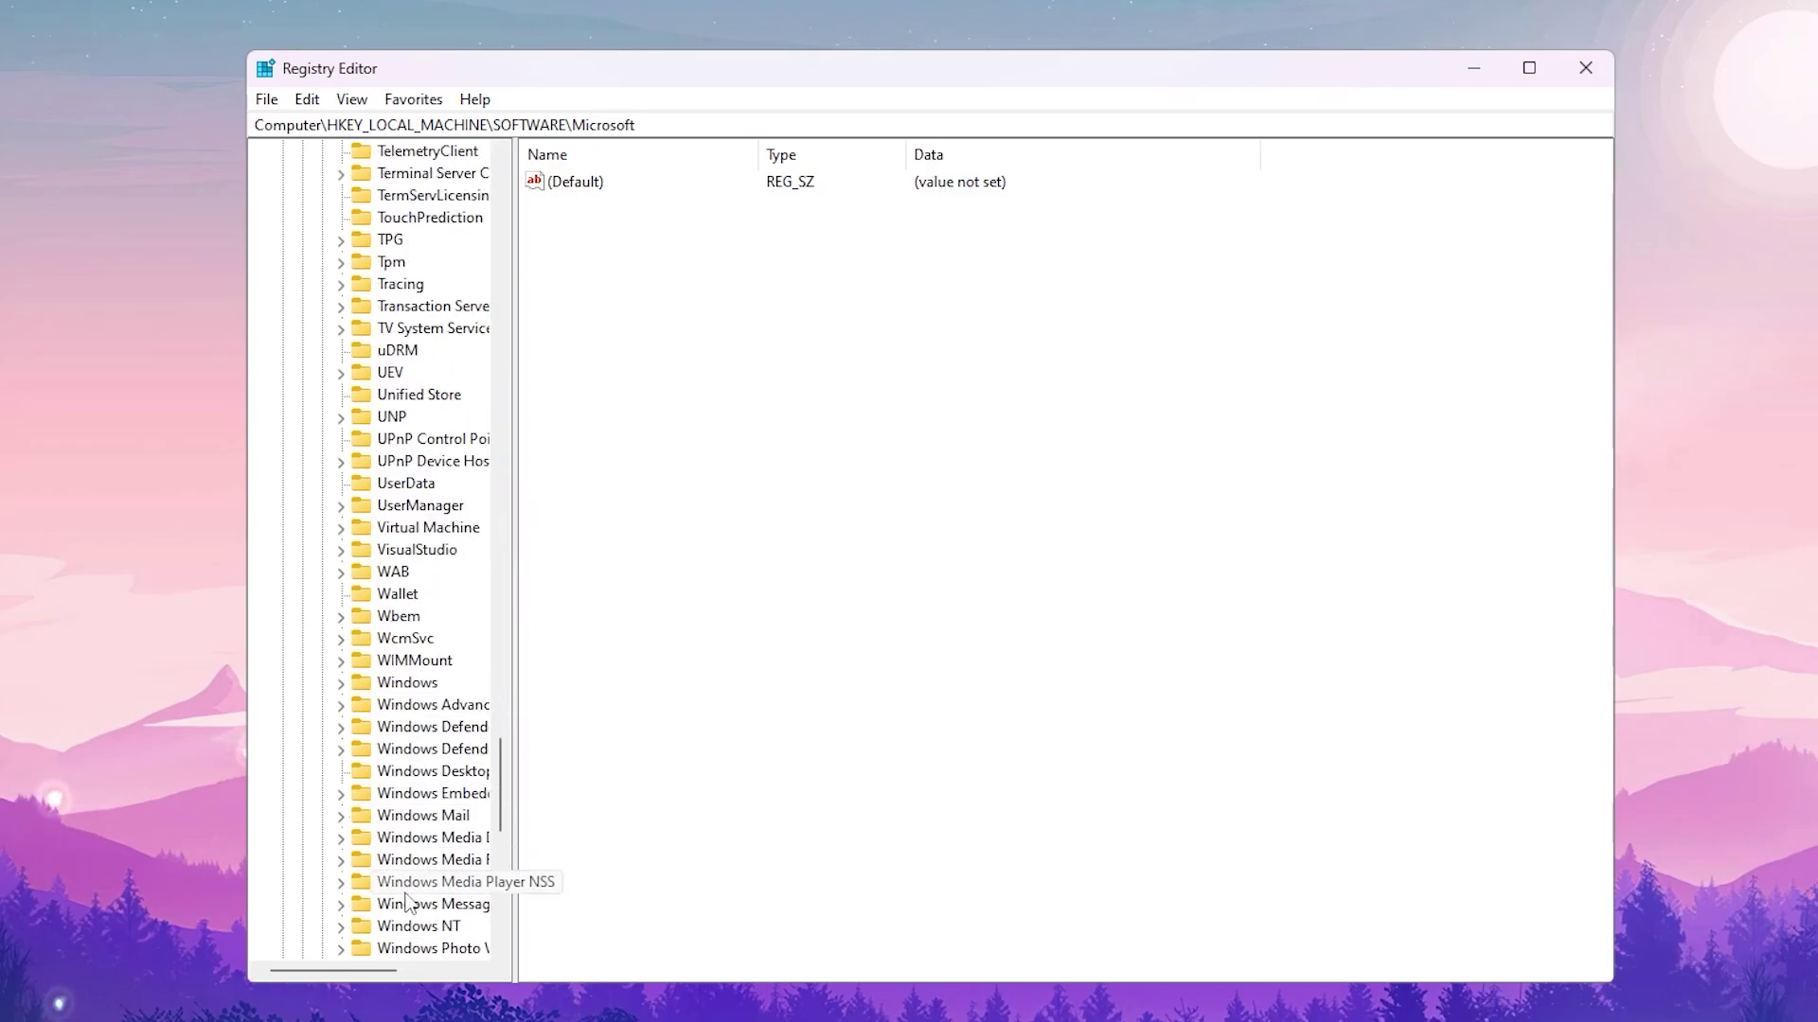
{"action": "scroll", "coordinate": [427, 937], "scroll_direction": "down", "scroll_amount": 1}
{"action": "left_click", "coordinate": [388, 795]}
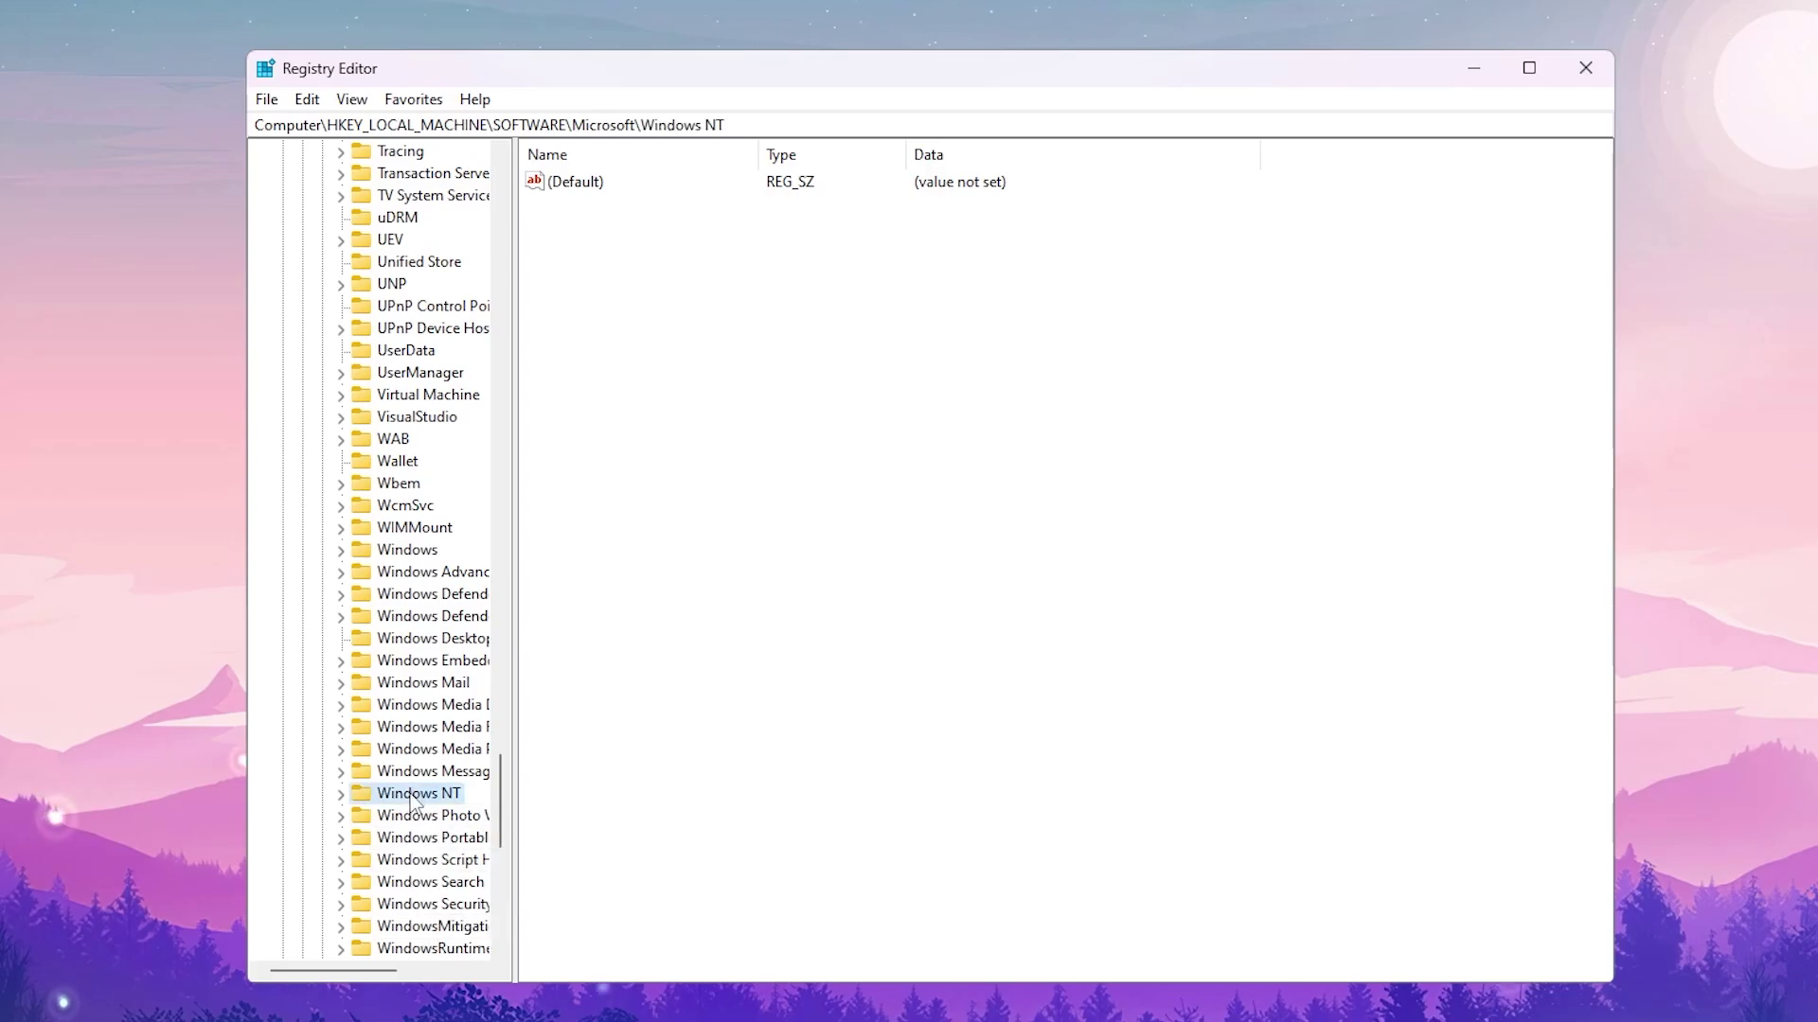
{"action": "left_click", "coordinate": [342, 795]}
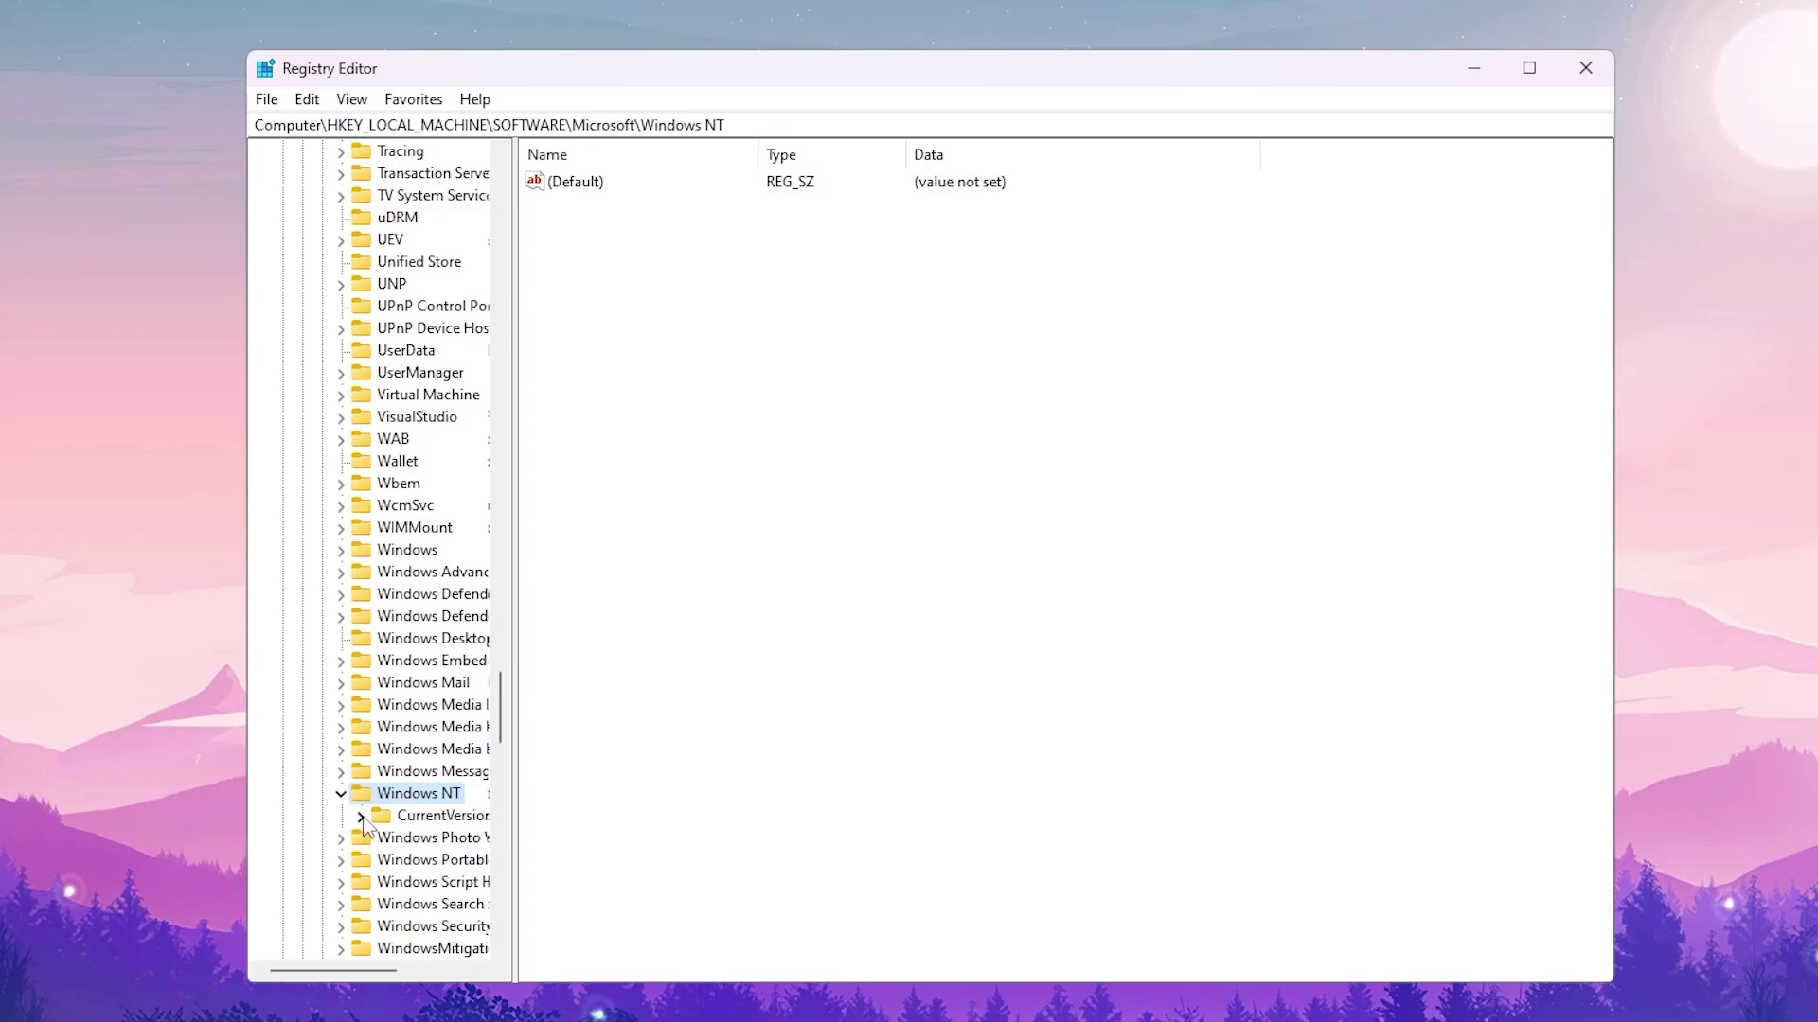
{"action": "left_click", "coordinate": [361, 816]}
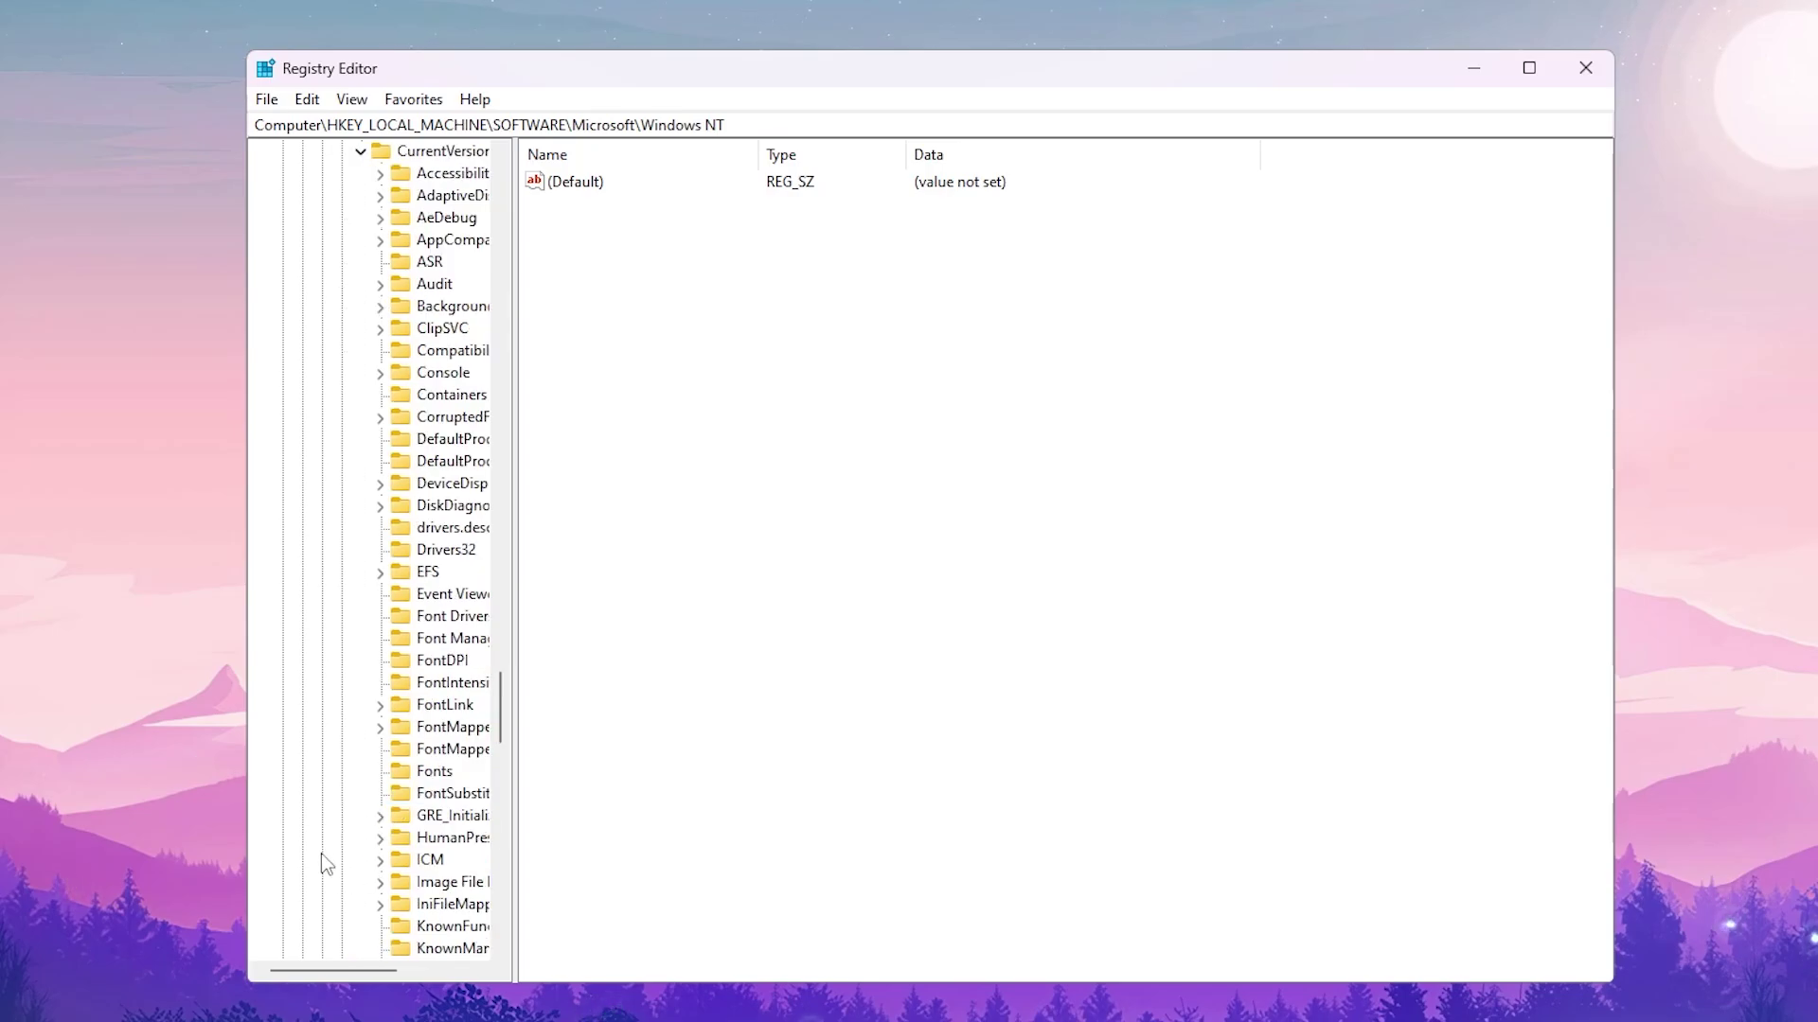
- Expand Multimedia and select SystemProfile to list SystemResponsiveness and NetworkThrottlingIndex
{"action": "scroll", "coordinate": [321, 854], "scroll_direction": "down", "scroll_amount": 11}
{"action": "scroll", "coordinate": [390, 592], "scroll_direction": "down", "scroll_amount": 9}
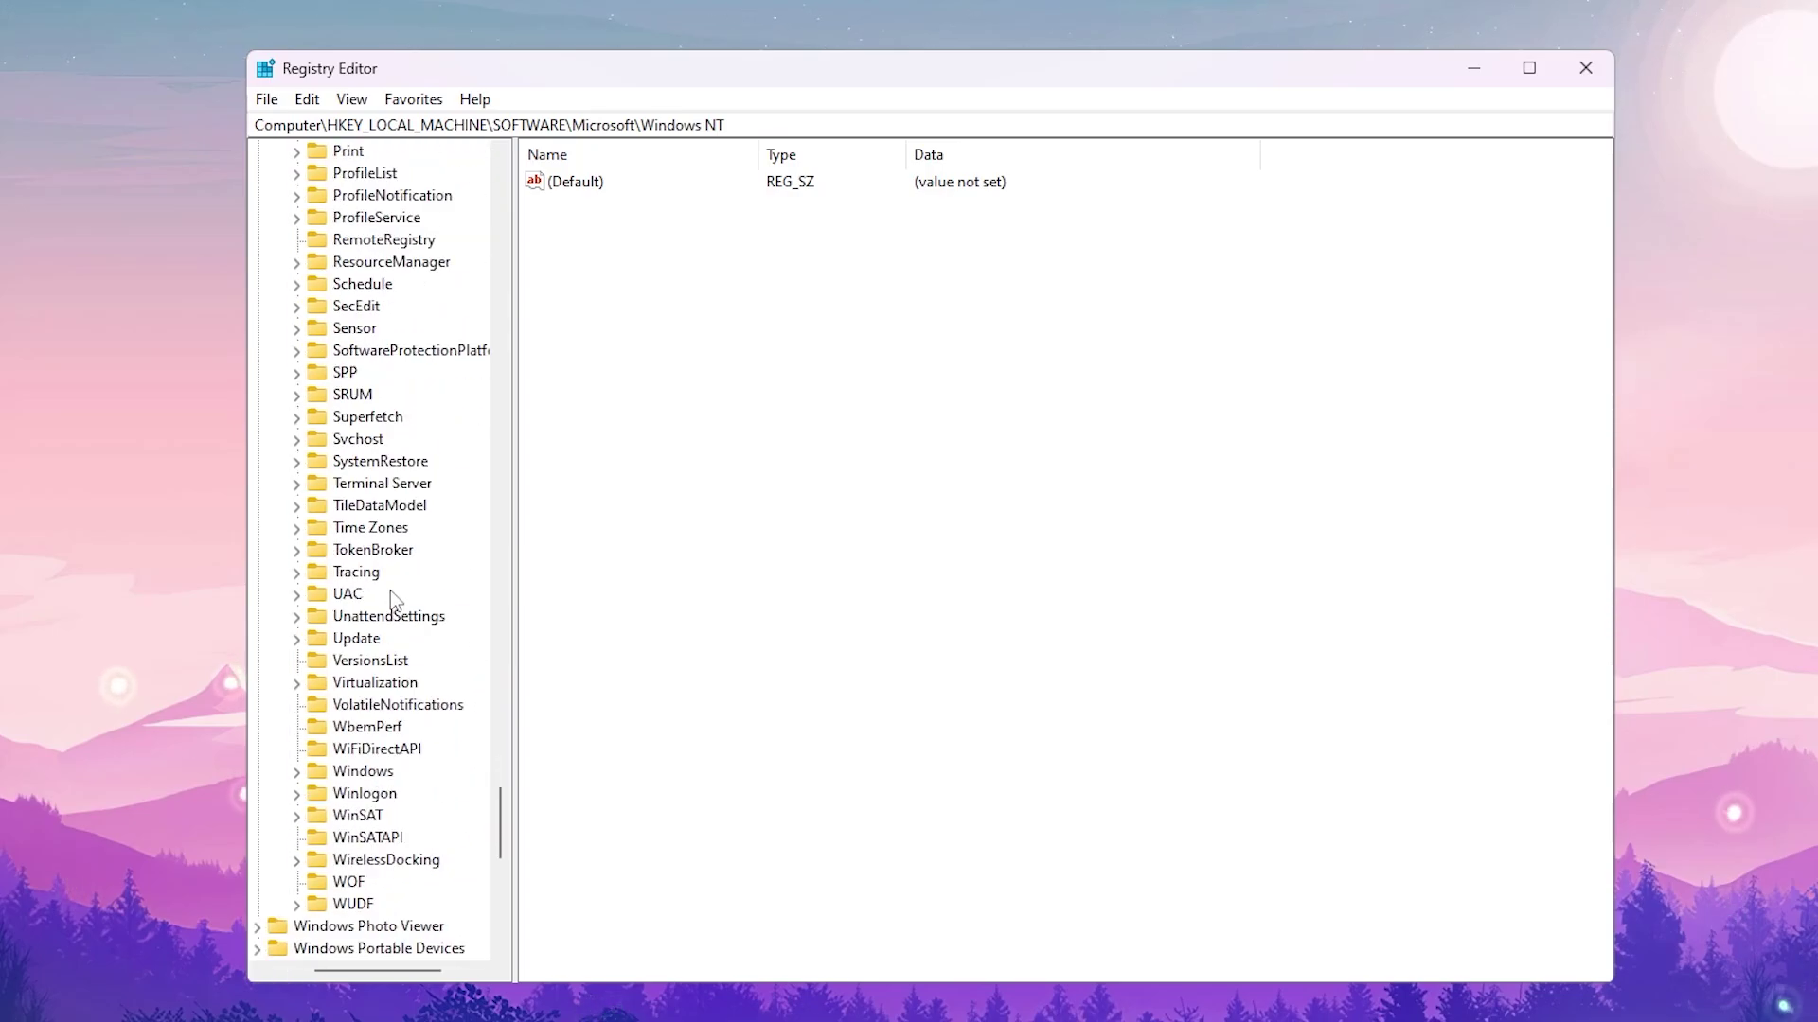
{"action": "scroll", "coordinate": [391, 595], "scroll_direction": "up", "scroll_amount": 7}
{"action": "scroll", "coordinate": [390, 591], "scroll_direction": "up", "scroll_amount": 1}
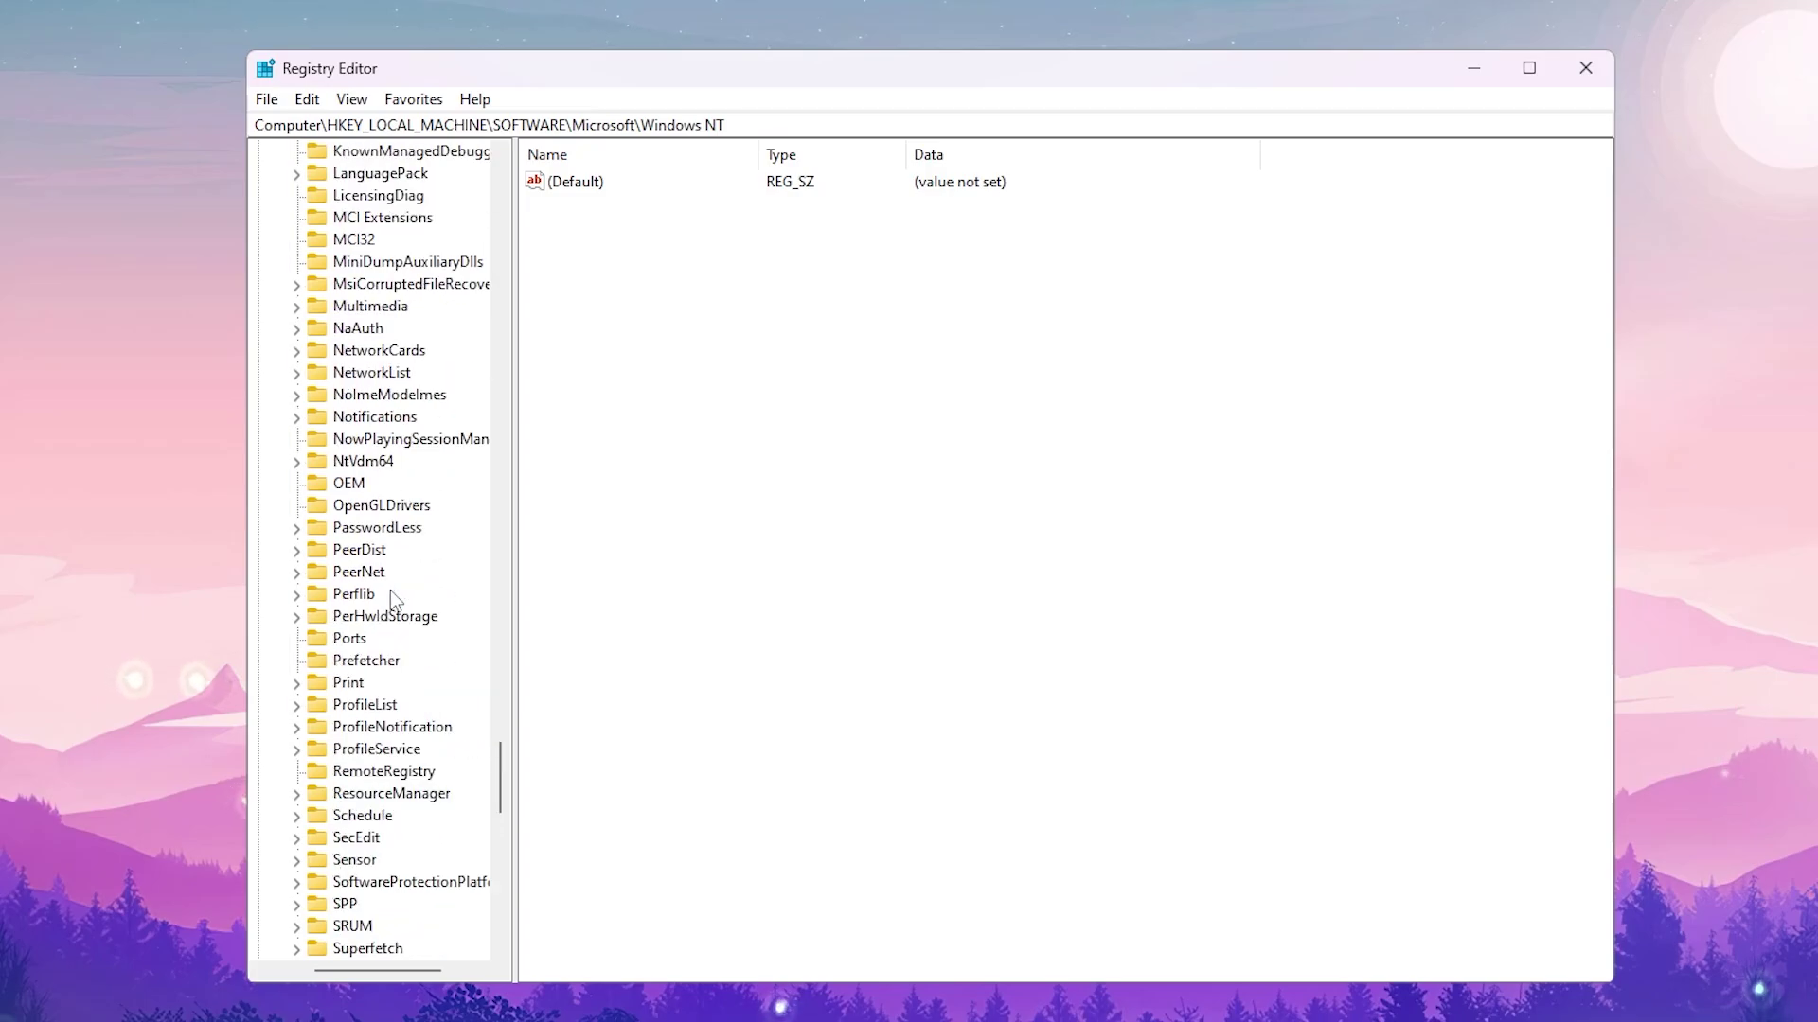
{"action": "left_click", "coordinate": [367, 307]}
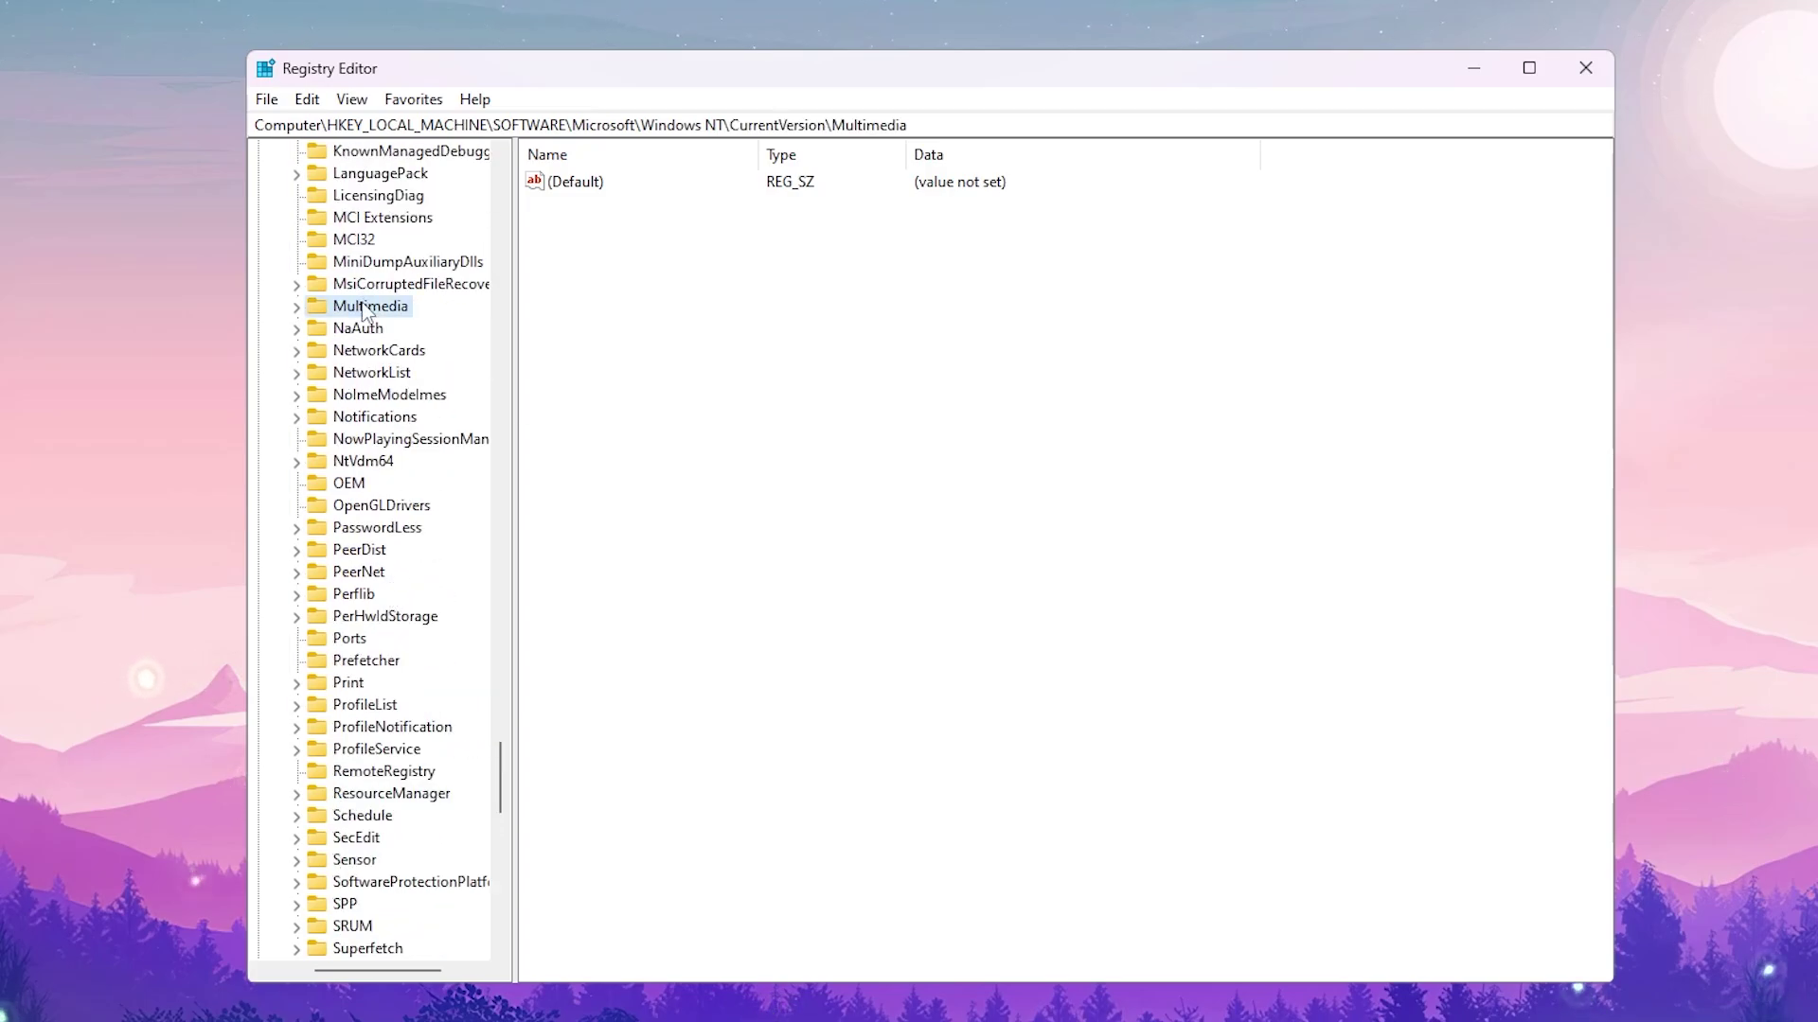
{"action": "left_click", "coordinate": [295, 307]}
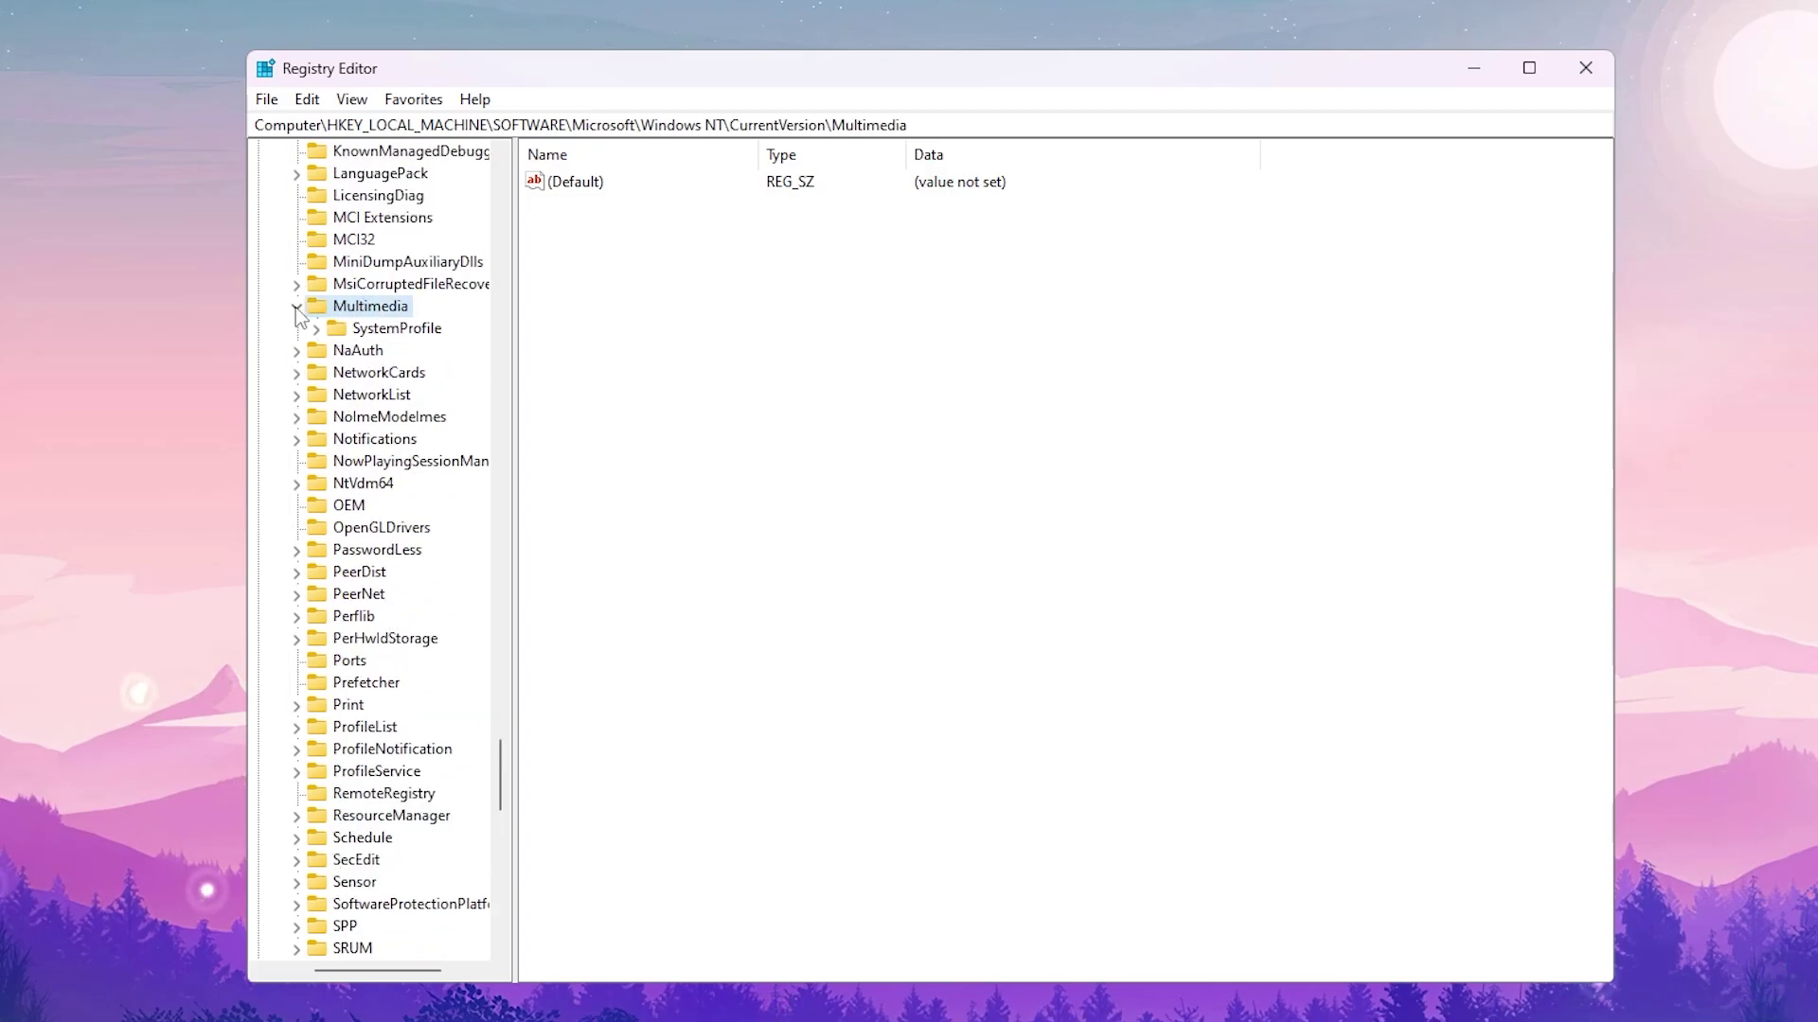
{"action": "left_click", "coordinate": [416, 332]}
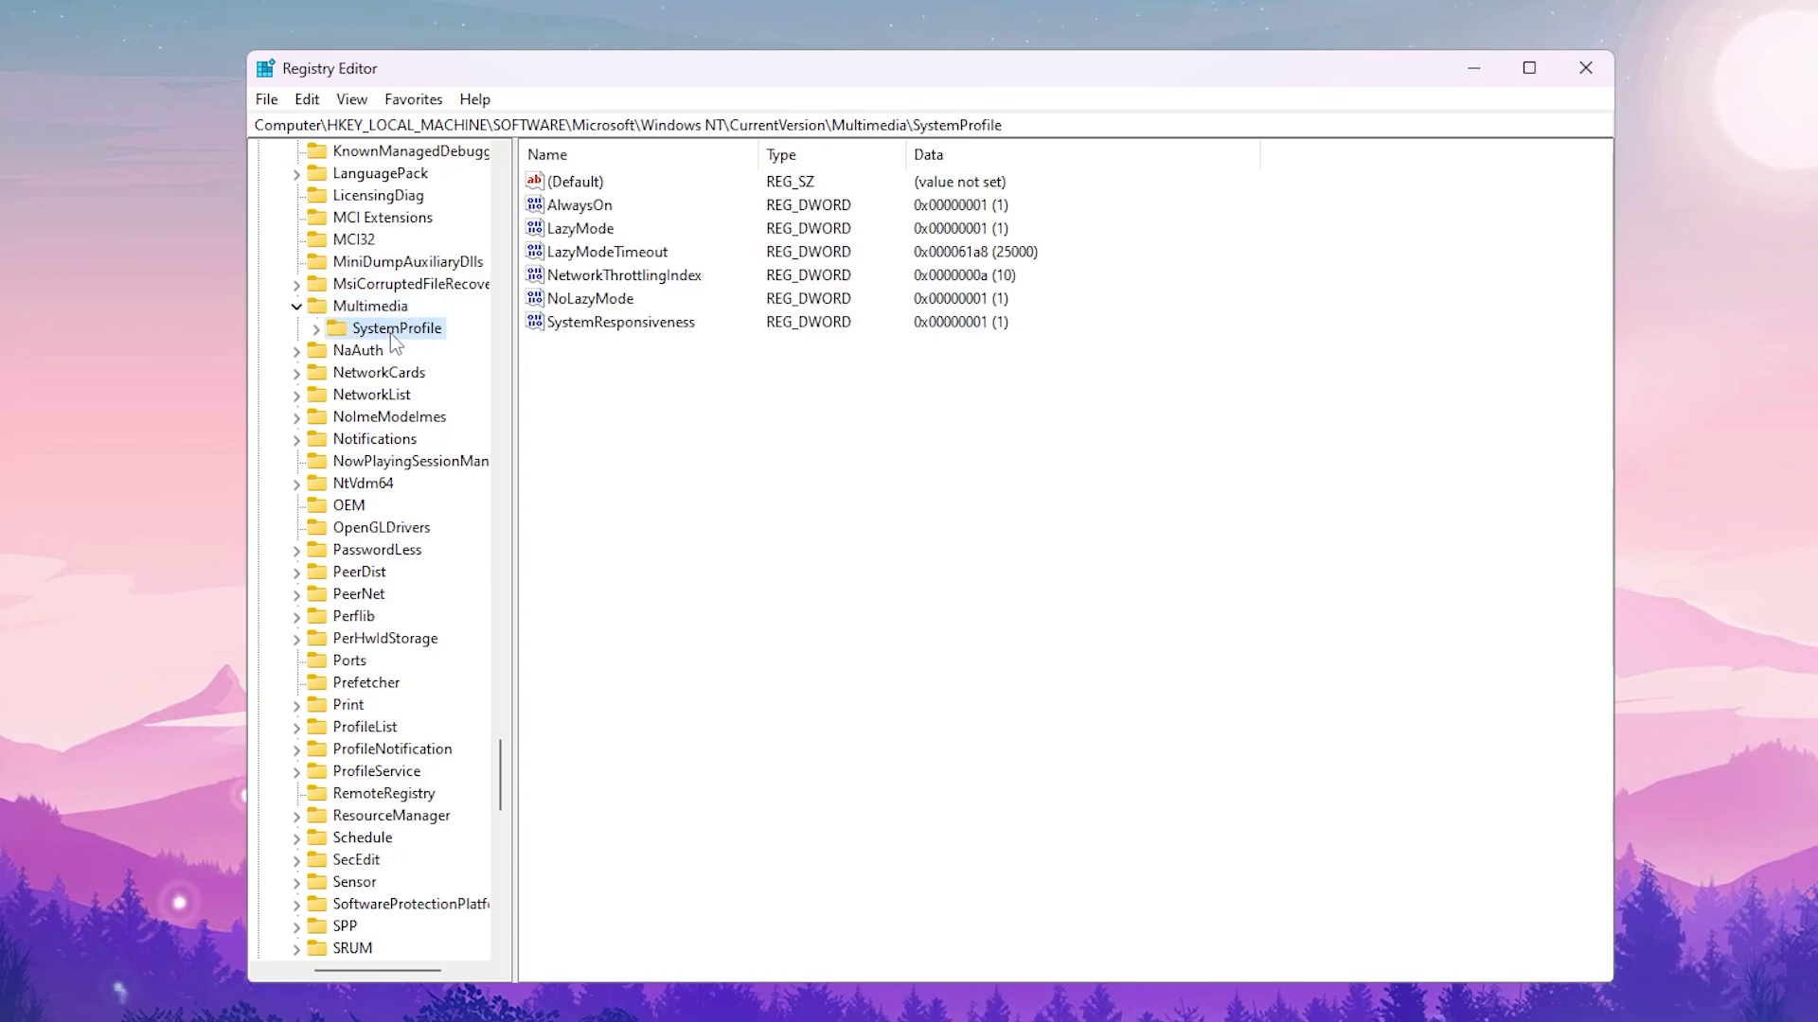
{"action": "right_click", "coordinate": [617, 275]}
{"action": "left_click", "coordinate": [691, 289]}
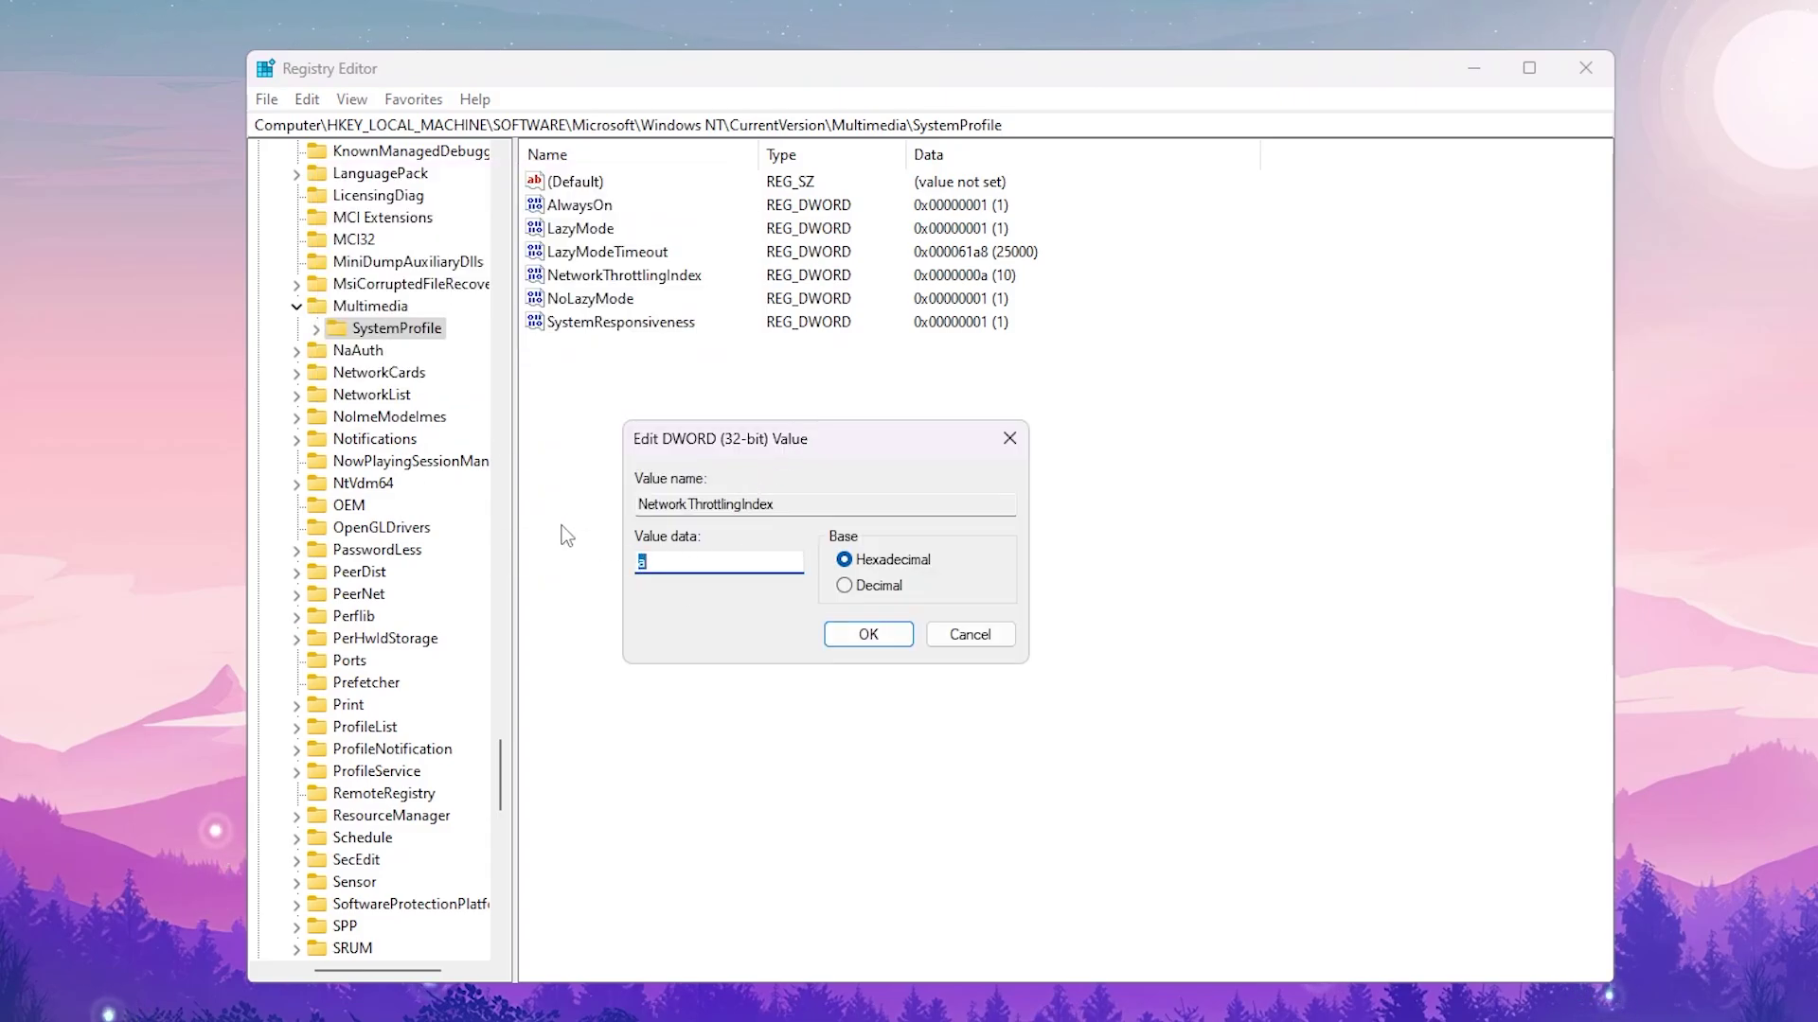
{"action": "type", "text": "ffff"}
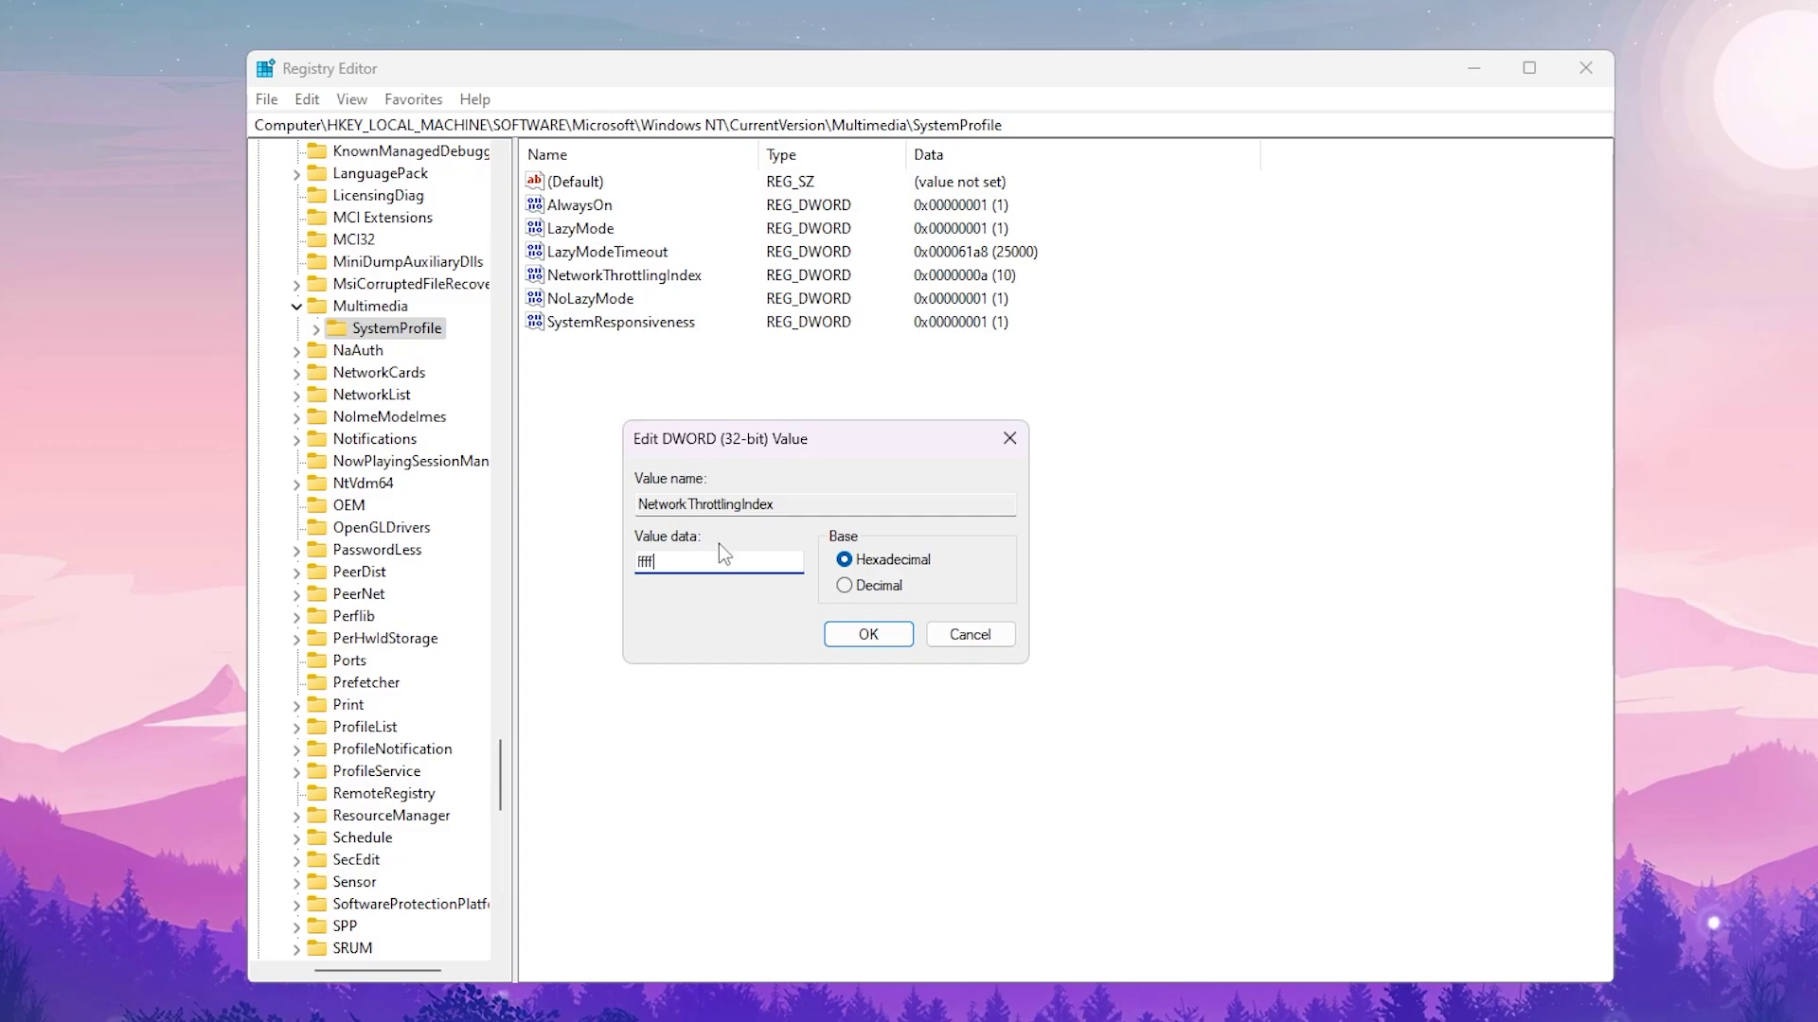
{"action": "type", "text": "ffff"}
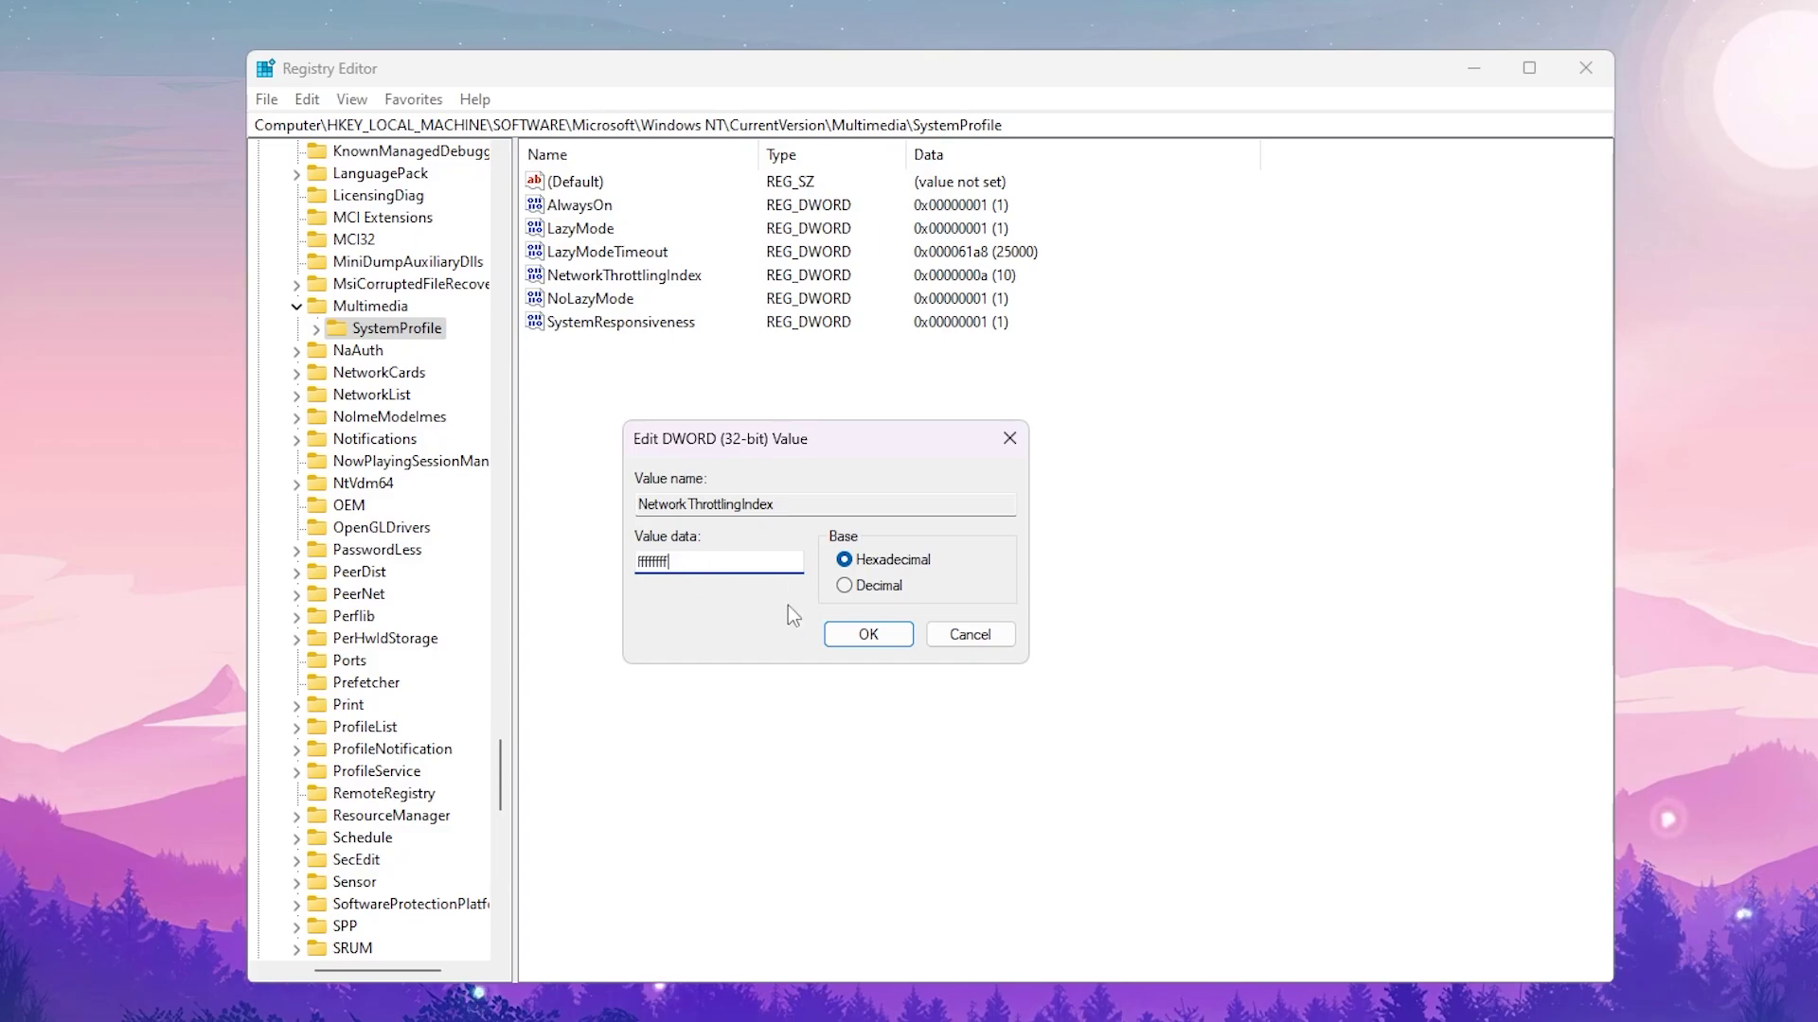
{"action": "left_click", "coordinate": [865, 633]}
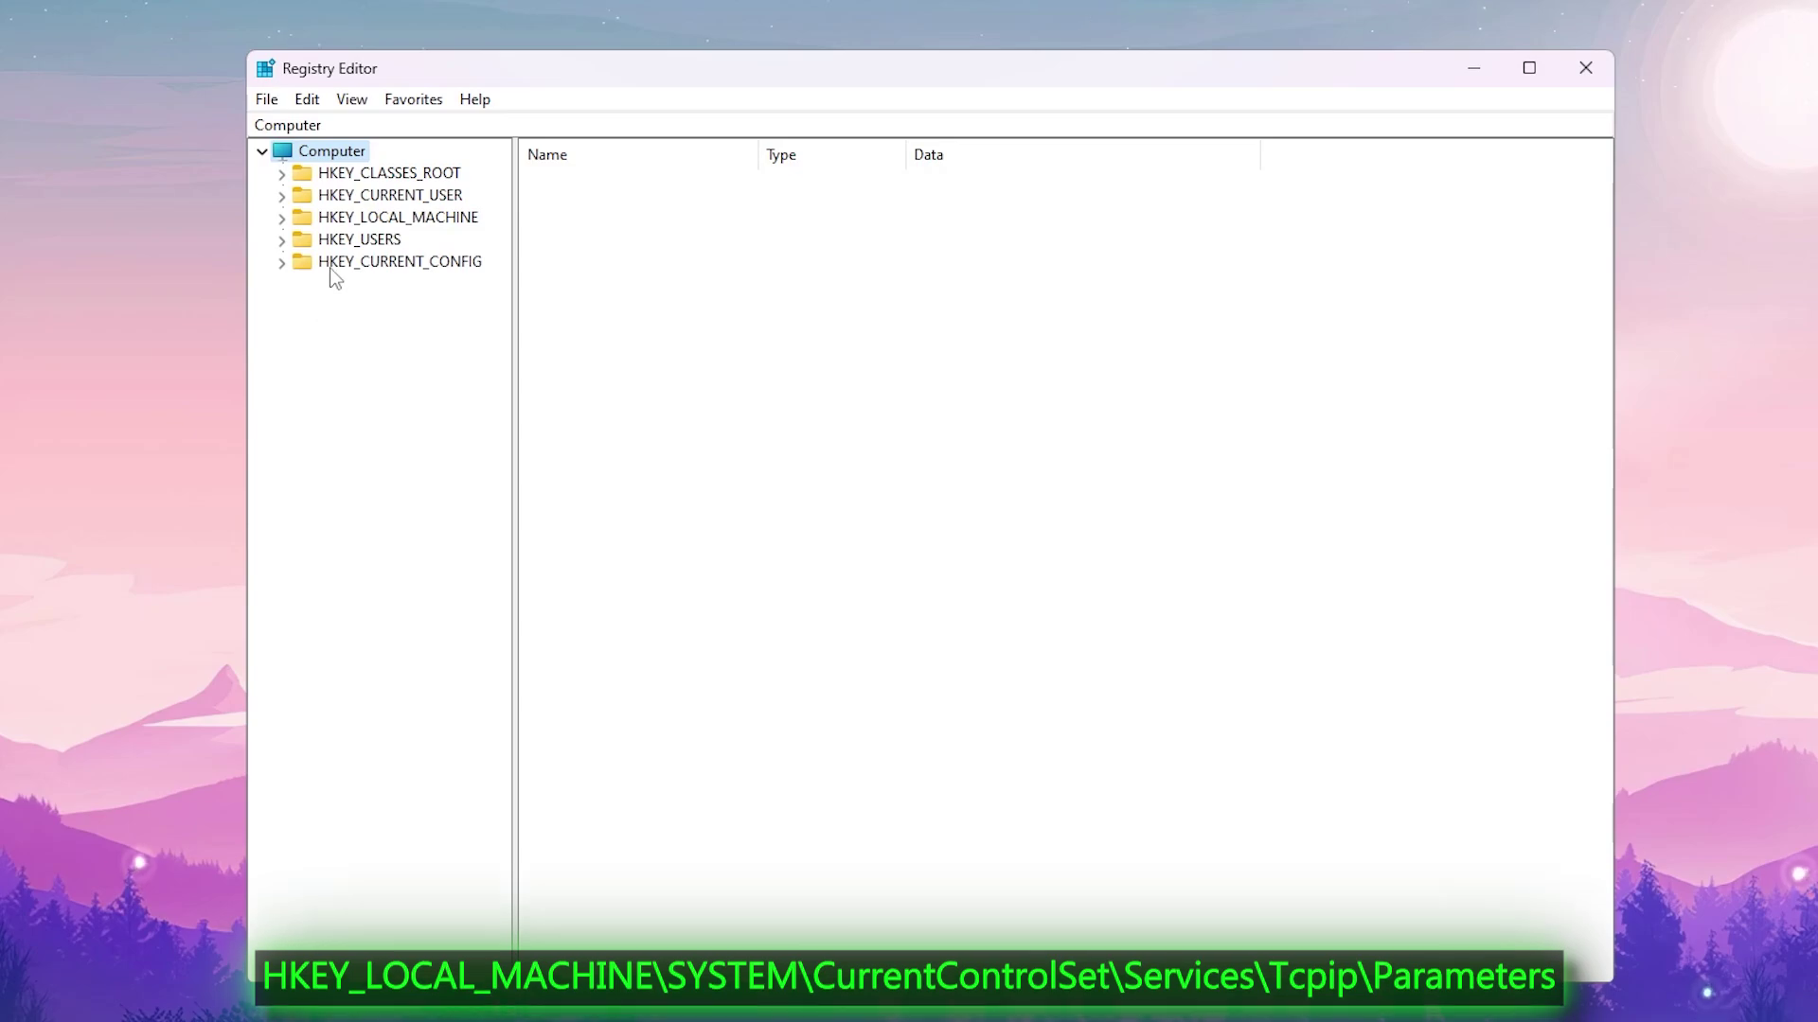
- Expand HKEY_LOCAL_MACHINE, SYSTEM and CurrentControlSet in the registry tree
{"action": "left_click", "coordinate": [416, 221]}
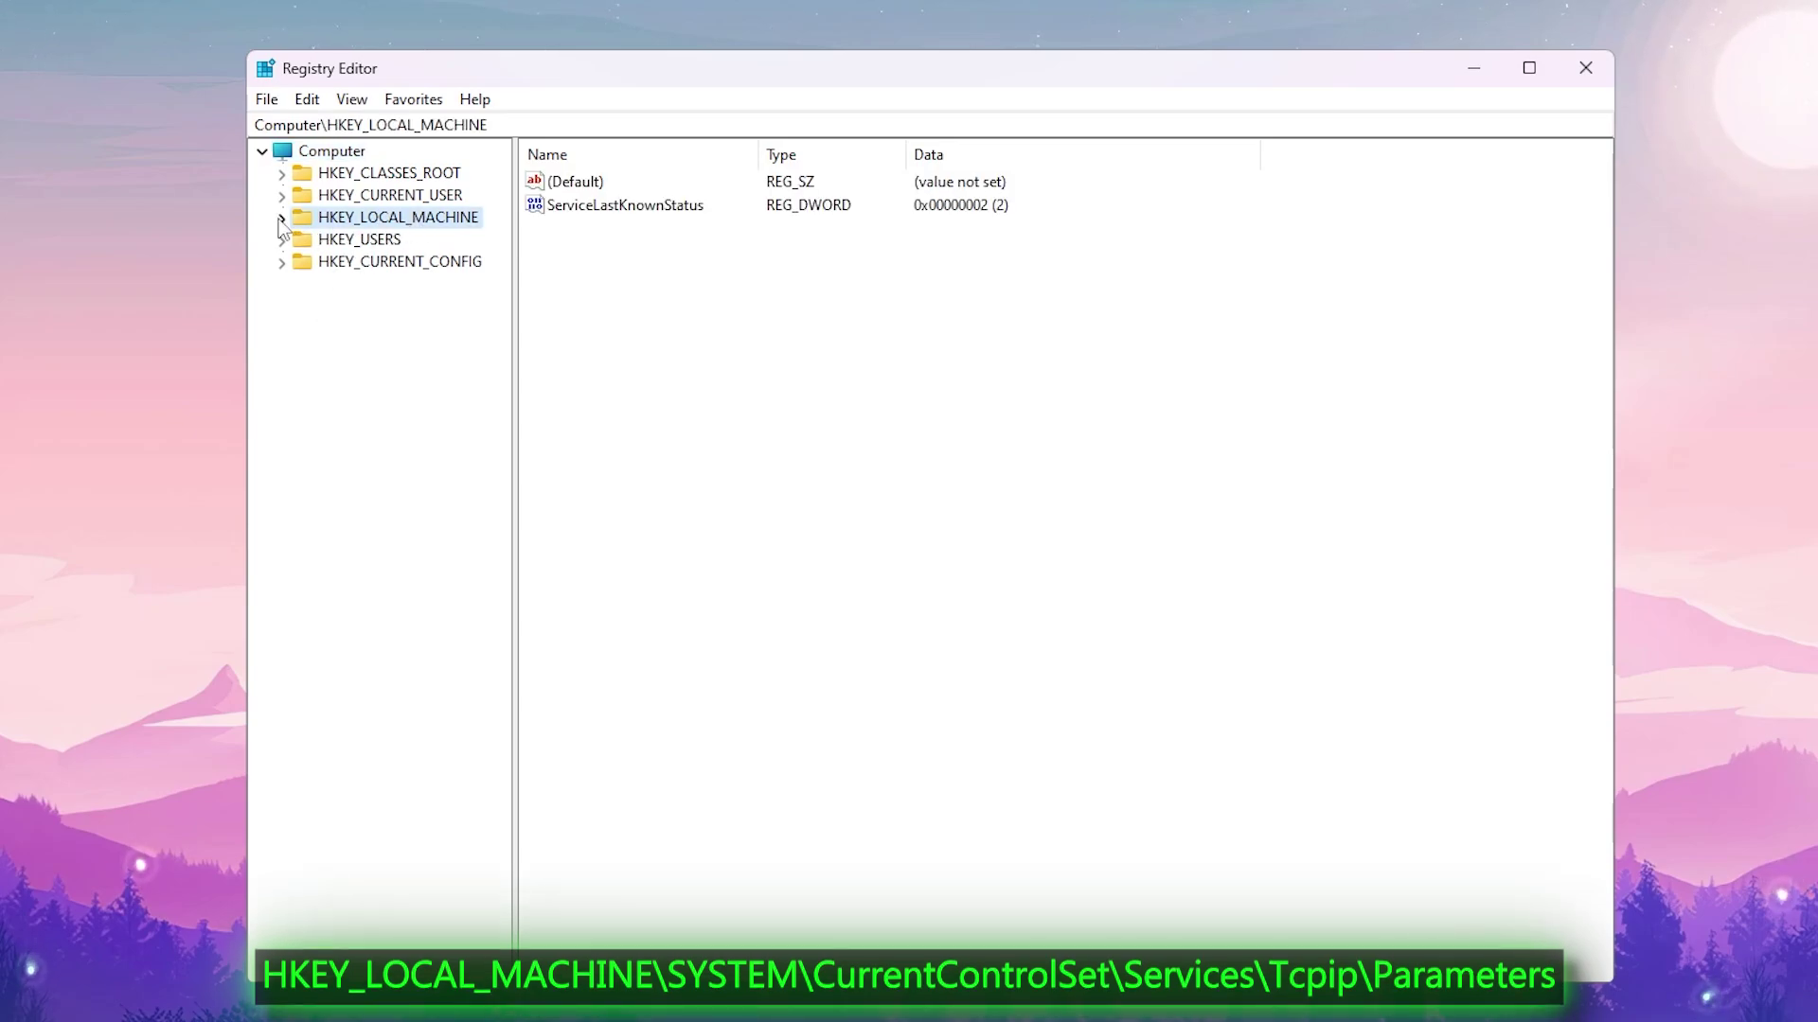
{"action": "left_click", "coordinate": [281, 220]}
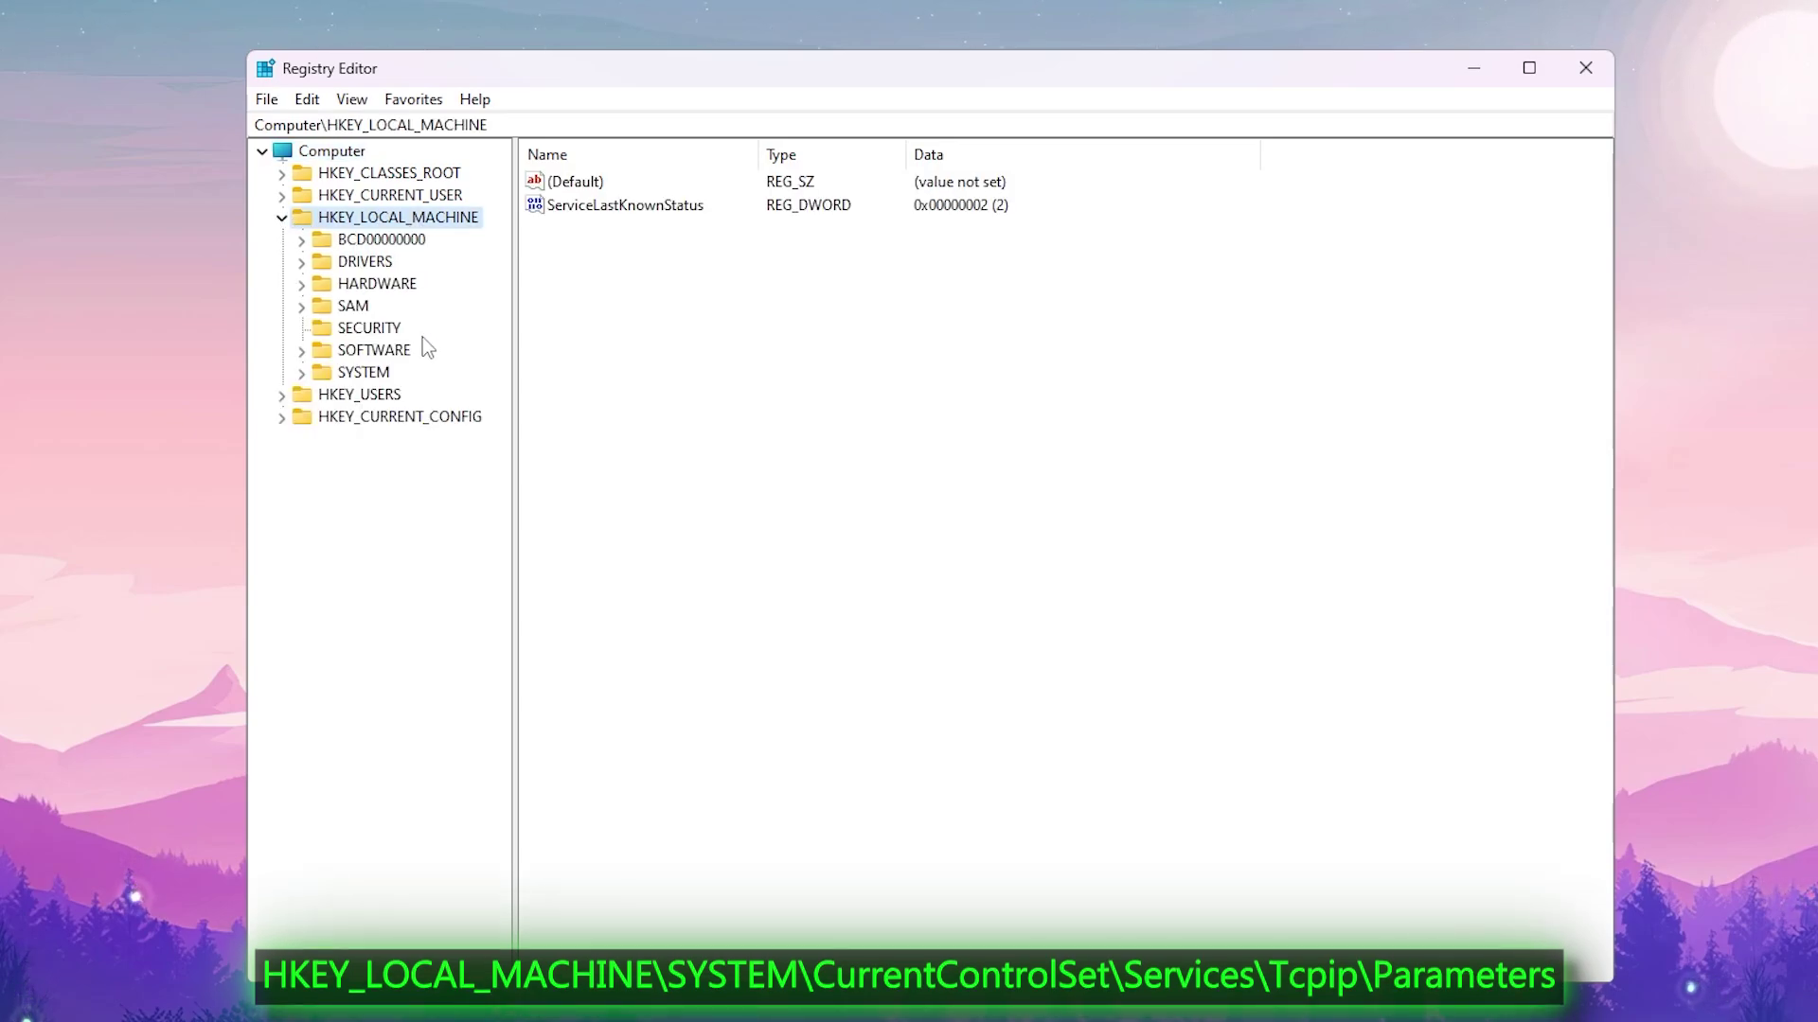
{"action": "left_click", "coordinate": [368, 372]}
{"action": "left_click", "coordinate": [302, 374]}
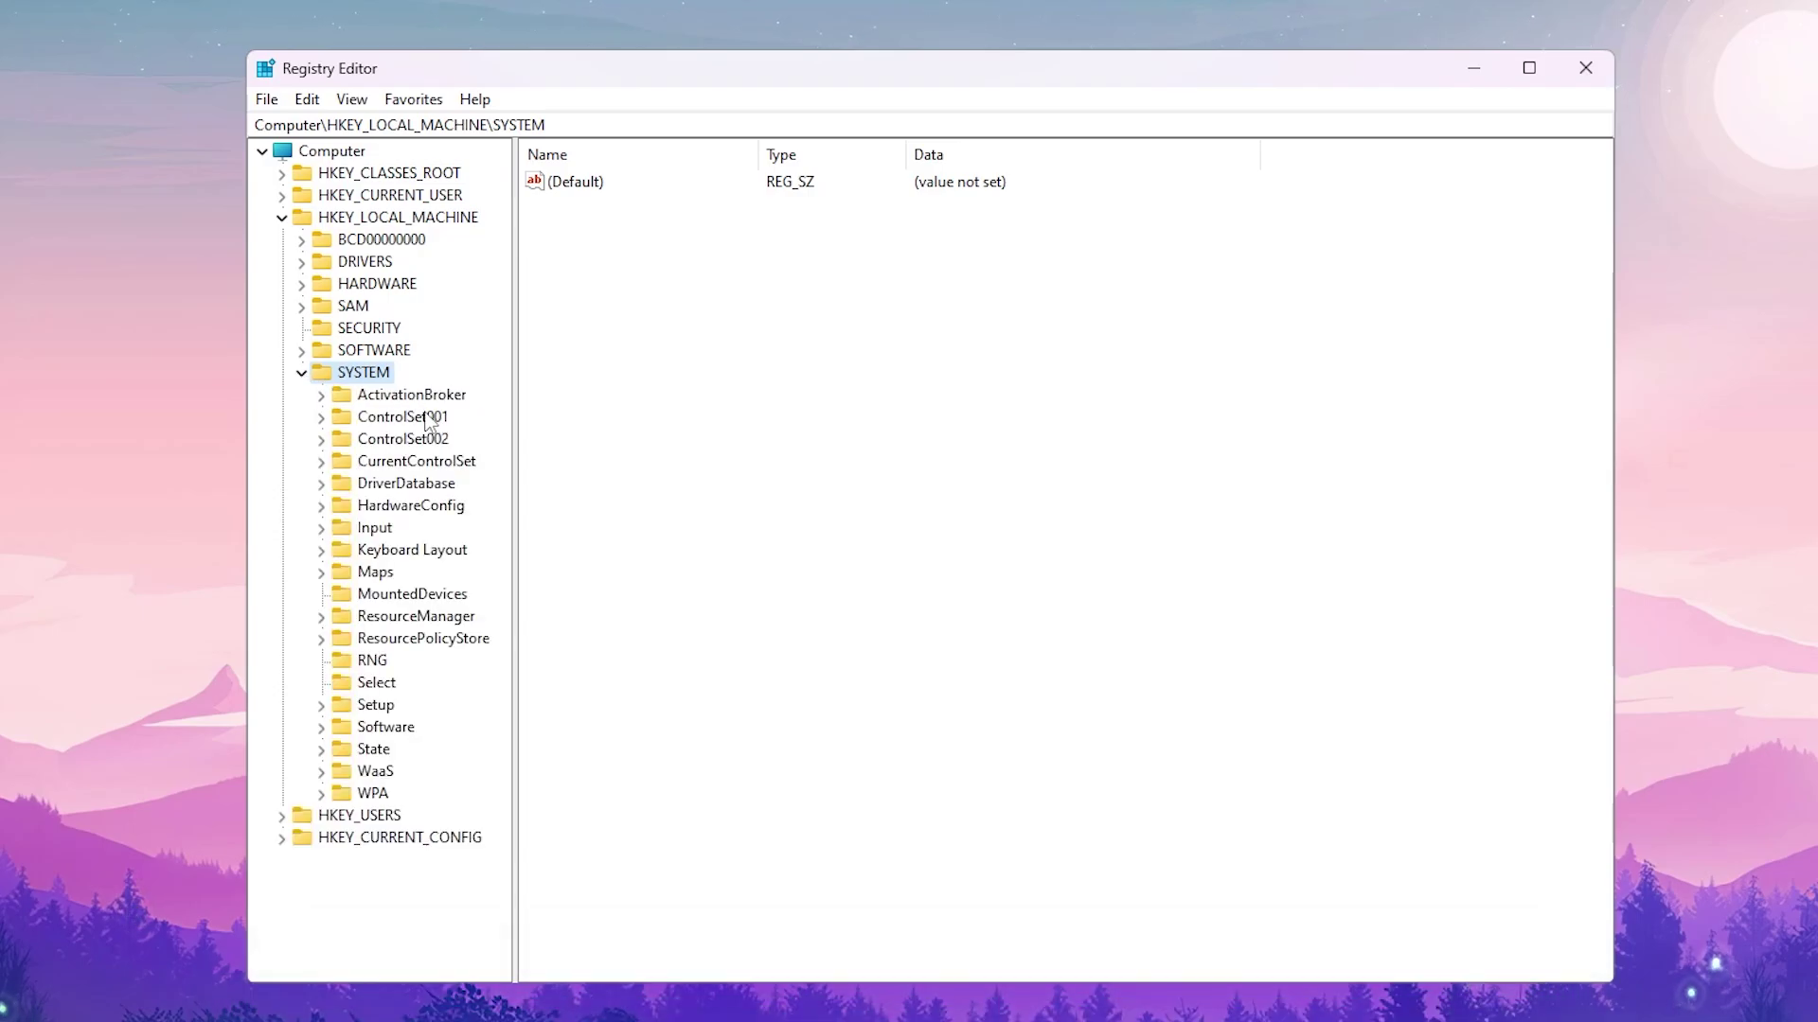
{"action": "left_click", "coordinate": [320, 462]}
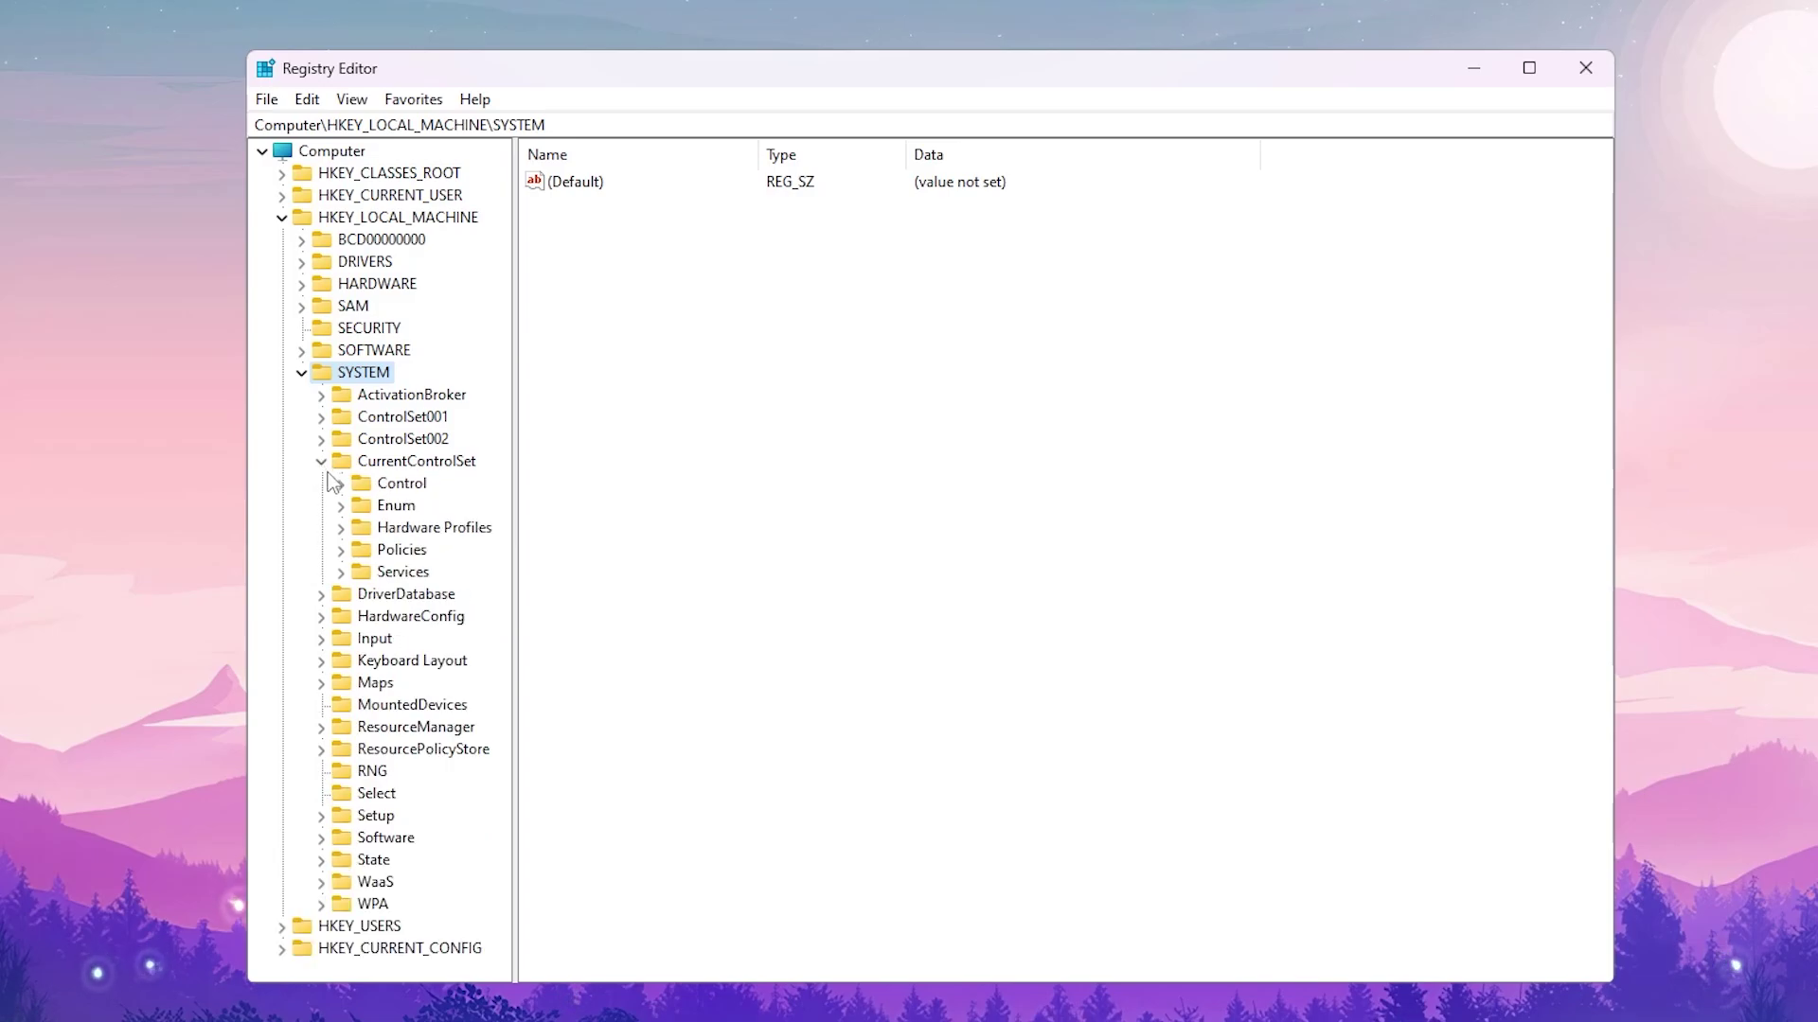
- Expand Services > Tcpip and select Parameters to list its TCP/IP values
{"action": "left_click", "coordinate": [396, 572]}
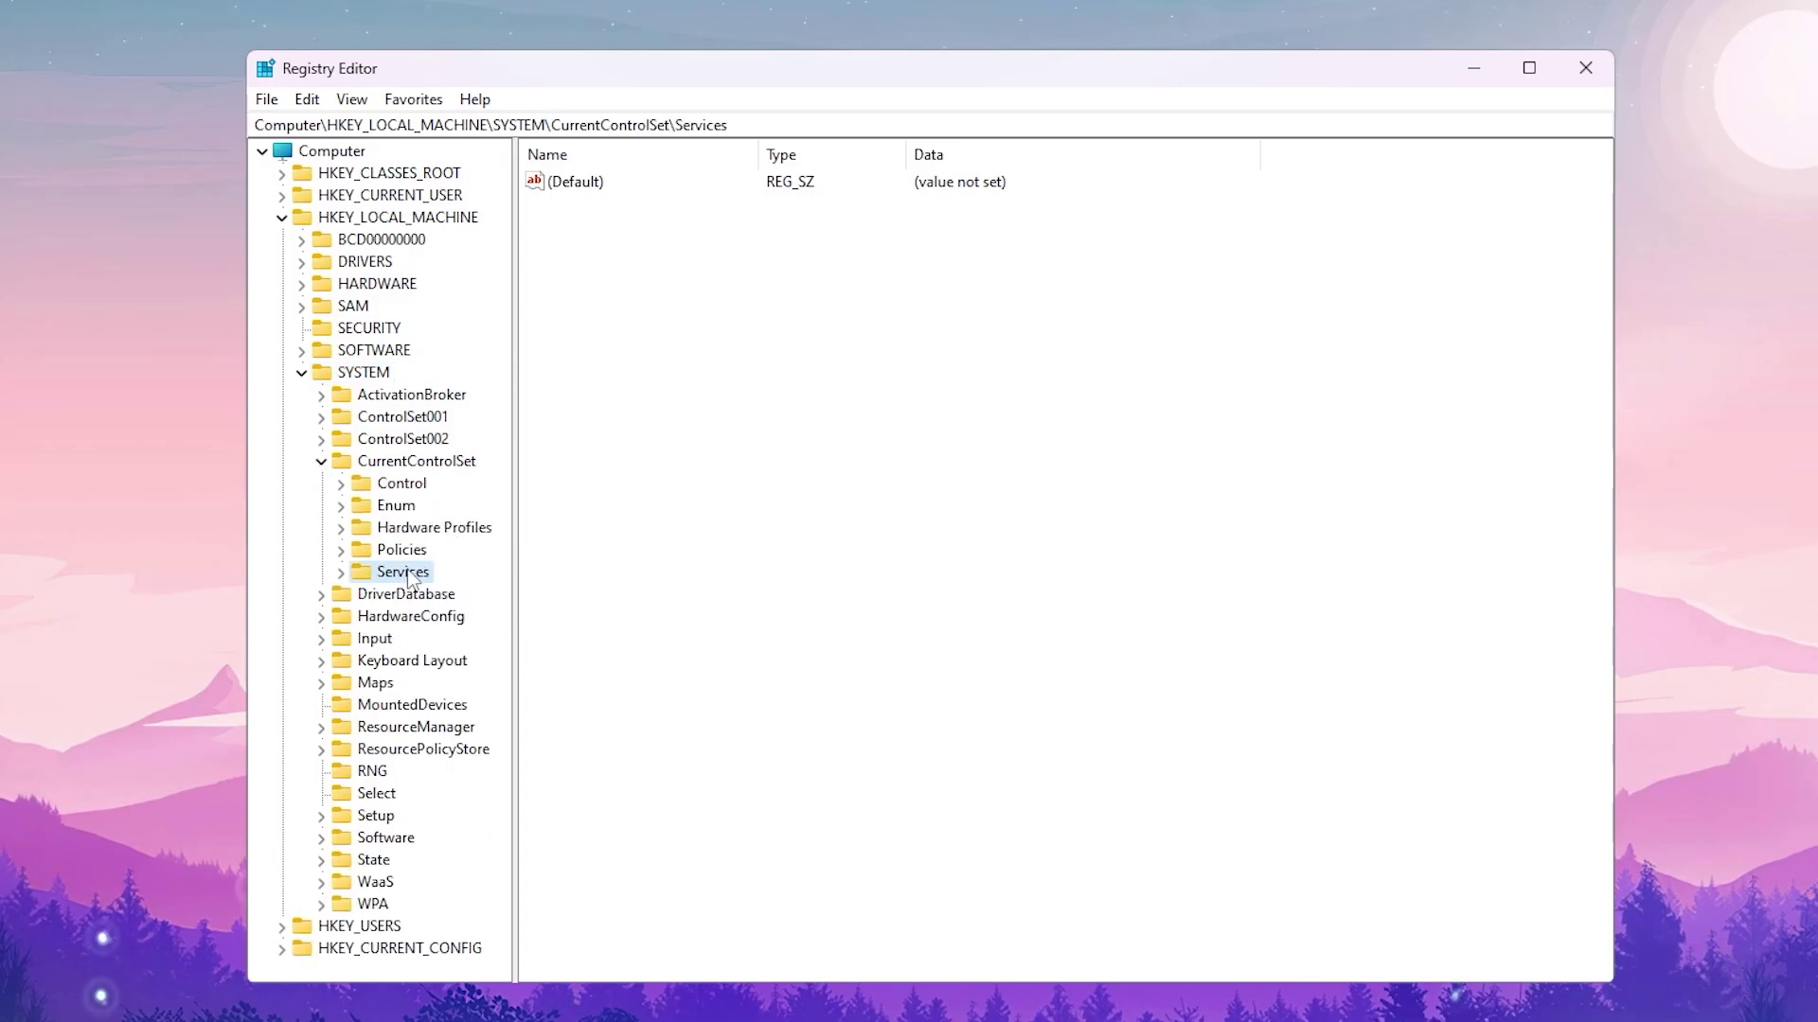
{"action": "left_click", "coordinate": [340, 573]}
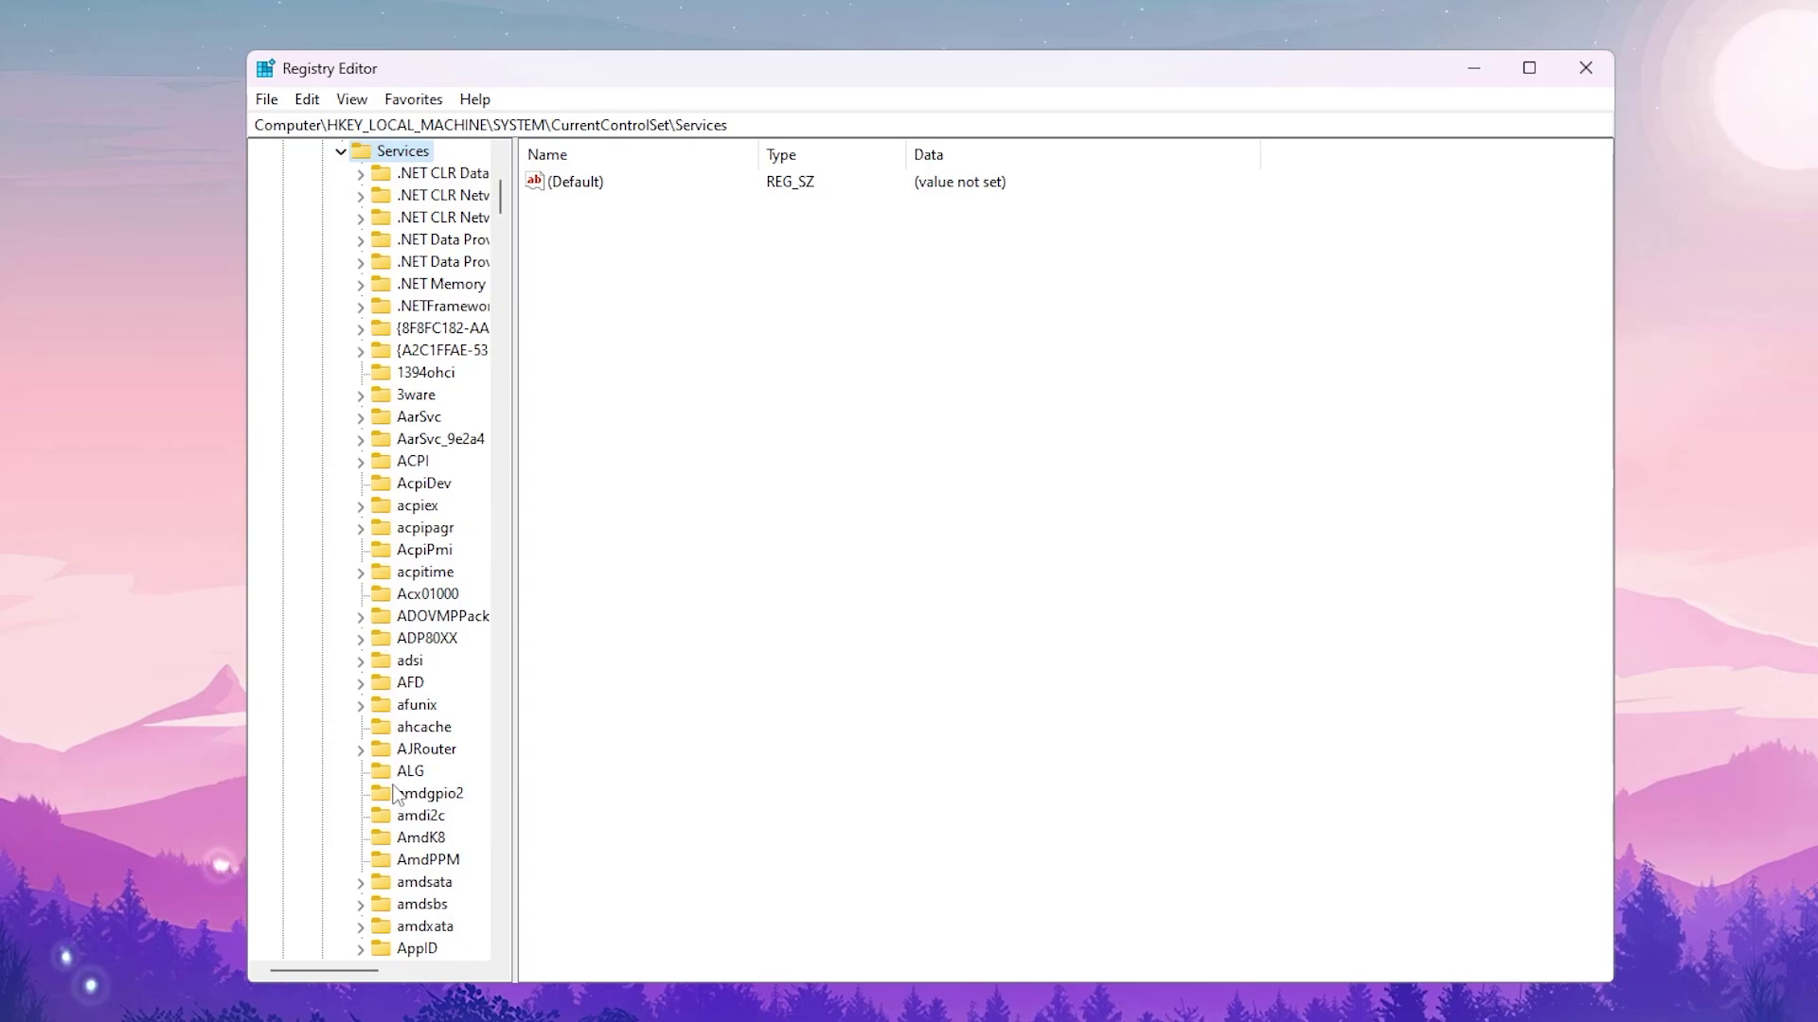
{"action": "scroll", "coordinate": [370, 880], "scroll_direction": "right", "scroll_amount": 2}
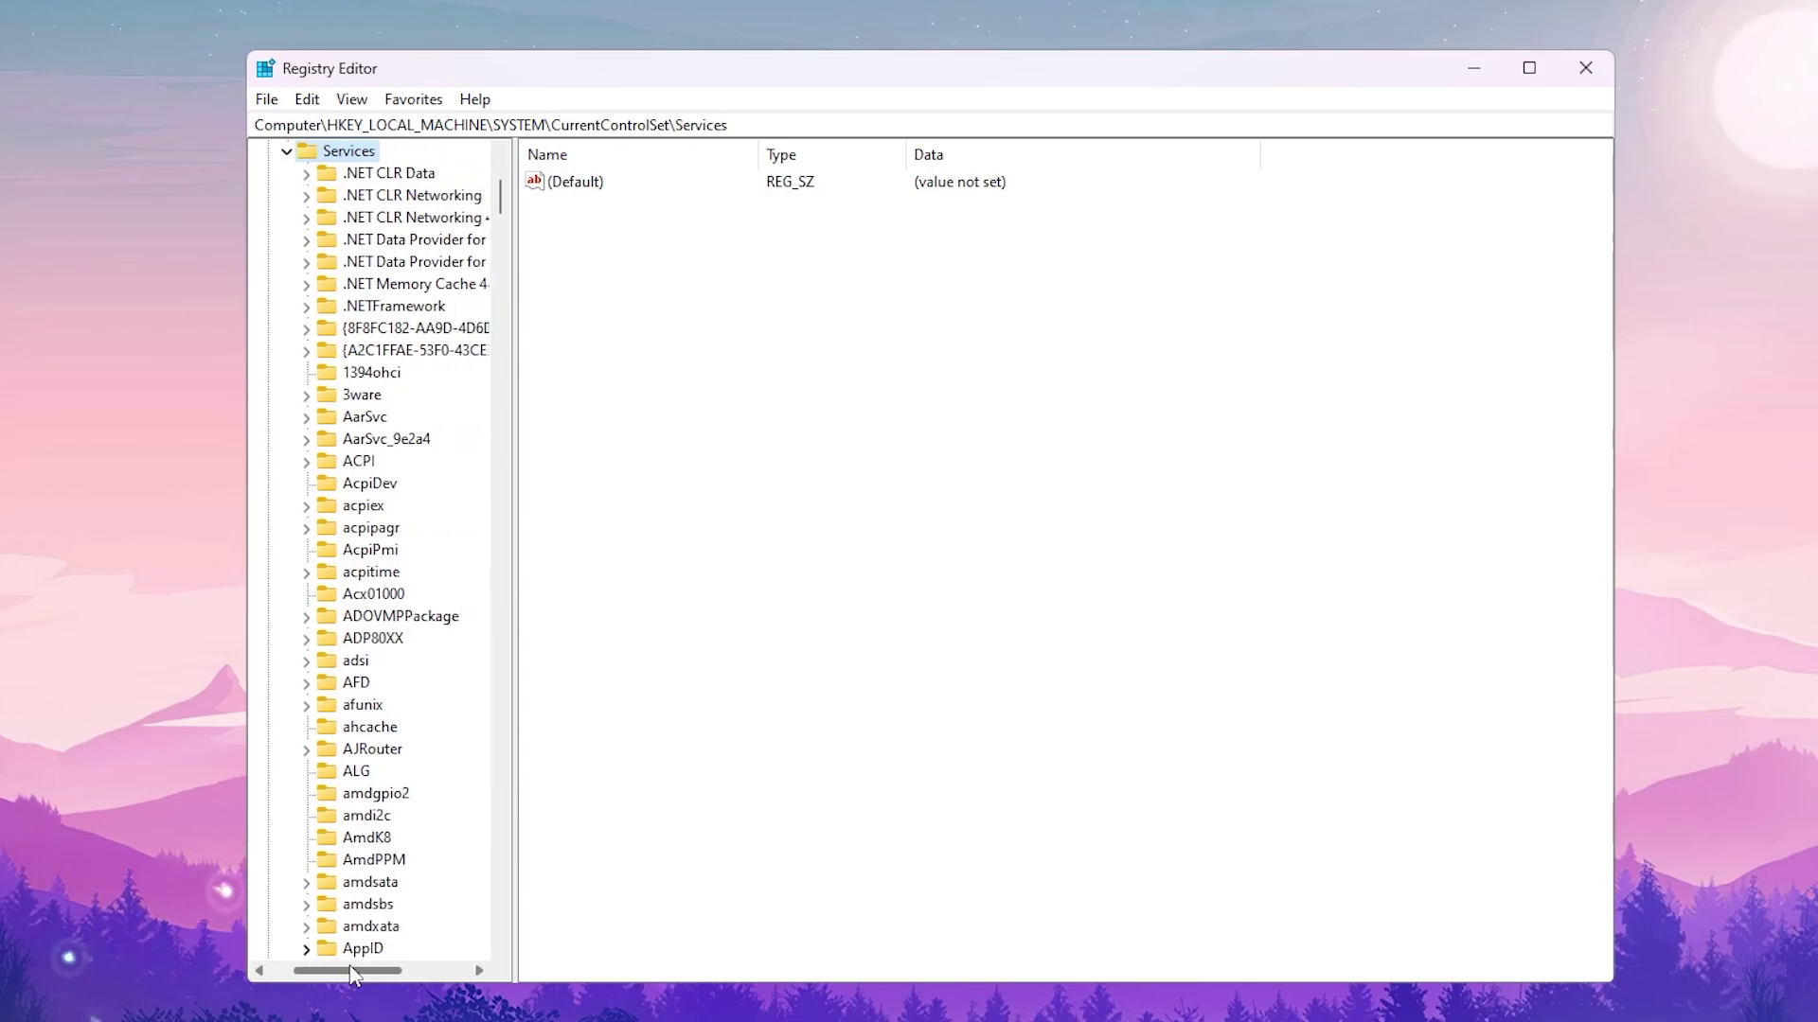
{"action": "left_click", "coordinate": [378, 595]}
{"action": "key", "text": "t"}
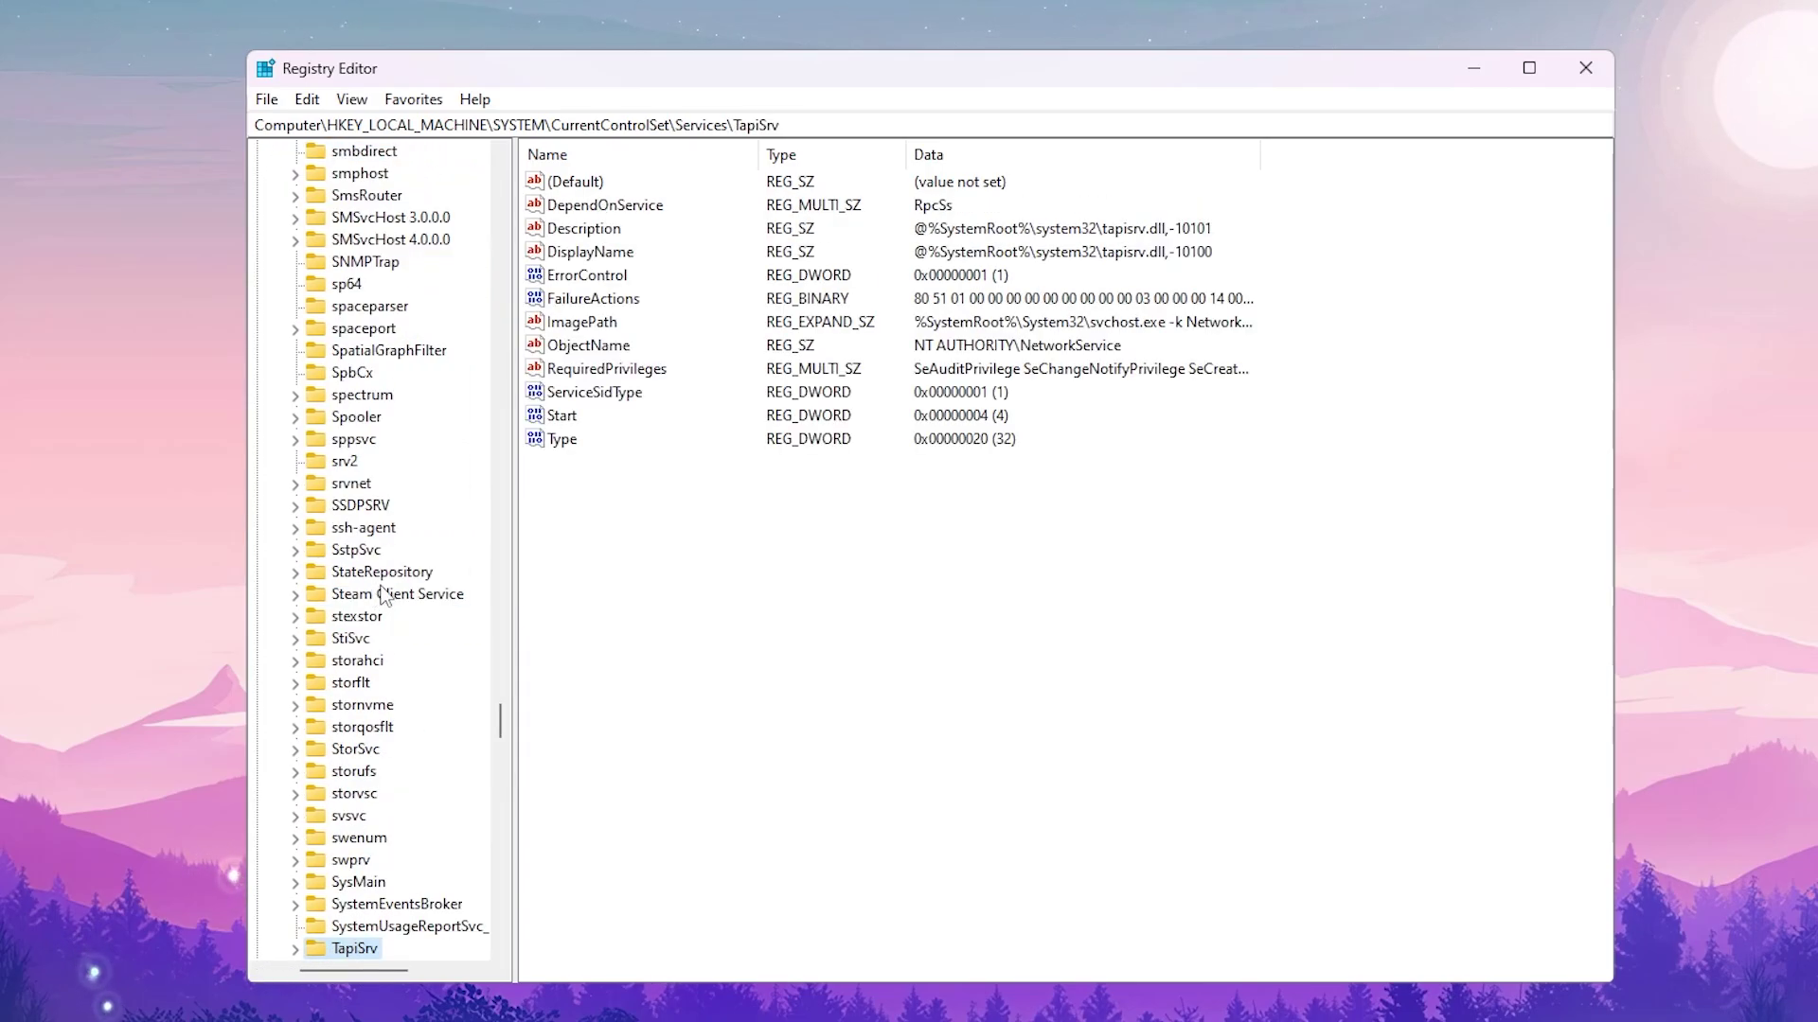
{"action": "scroll", "coordinate": [378, 682], "scroll_direction": "down", "scroll_amount": 2}
{"action": "scroll", "coordinate": [383, 700], "scroll_direction": "down", "scroll_amount": 2}
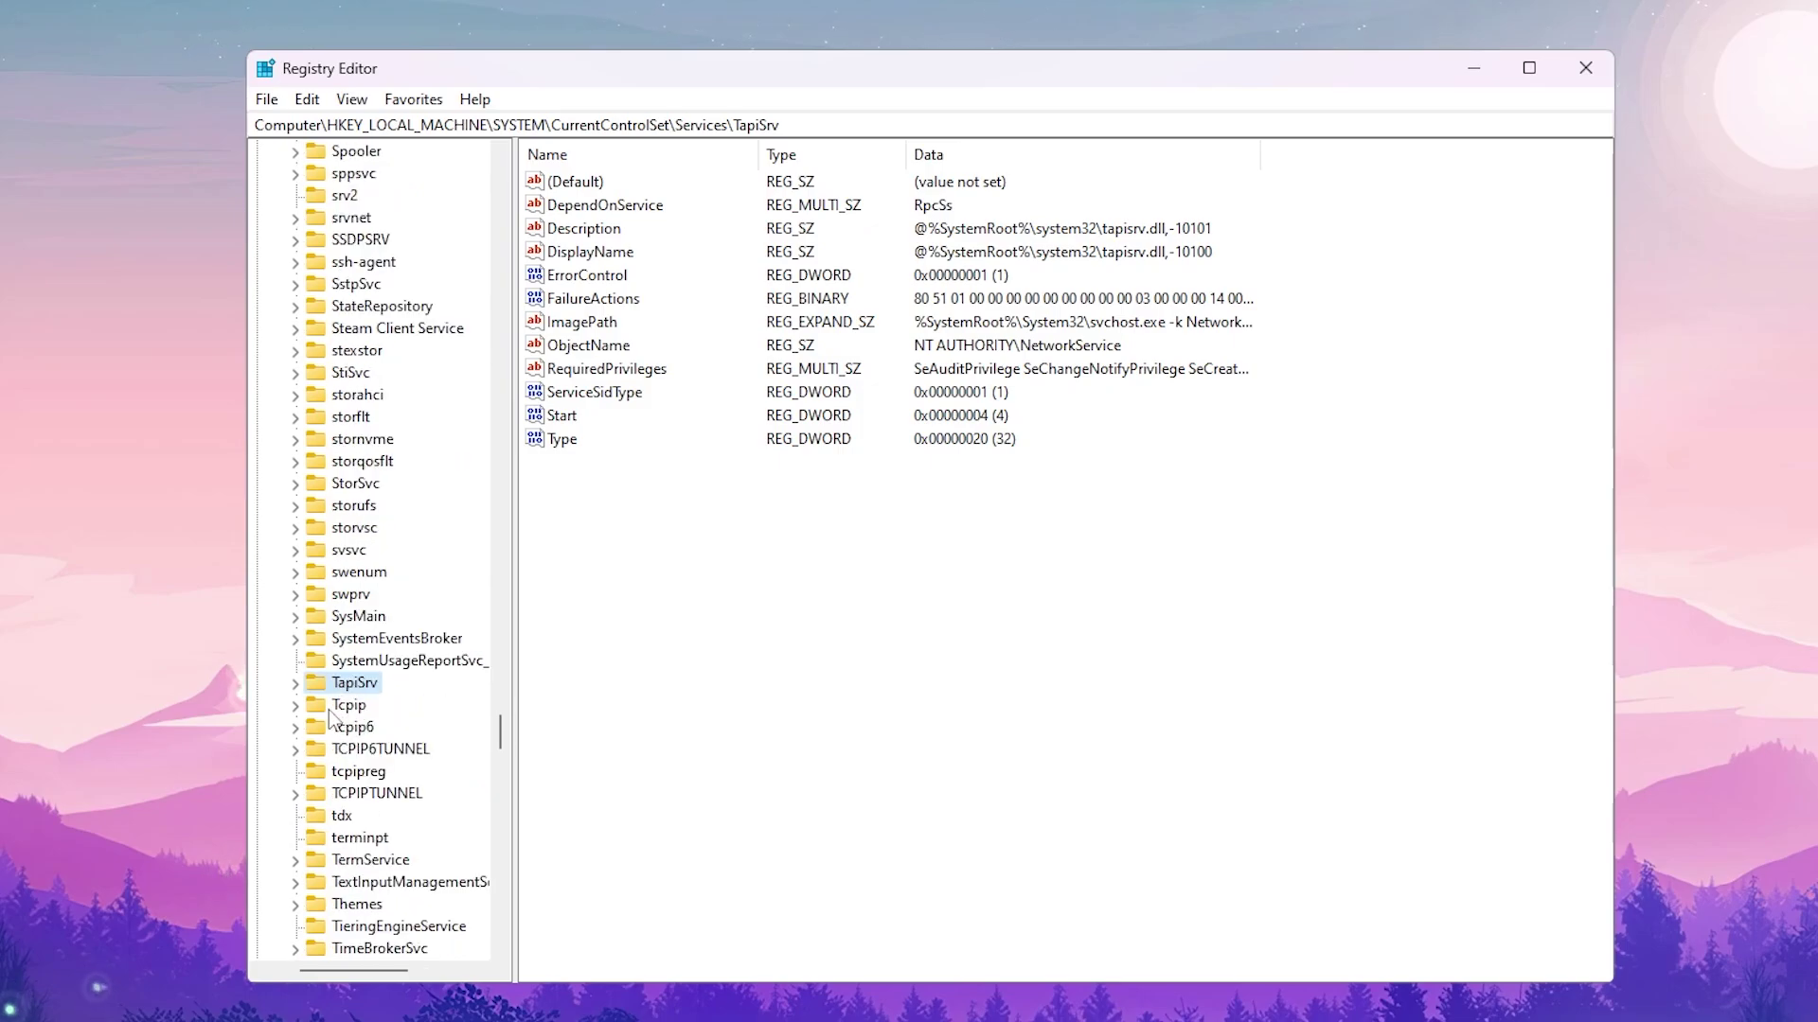
{"action": "left_click", "coordinate": [296, 705]}
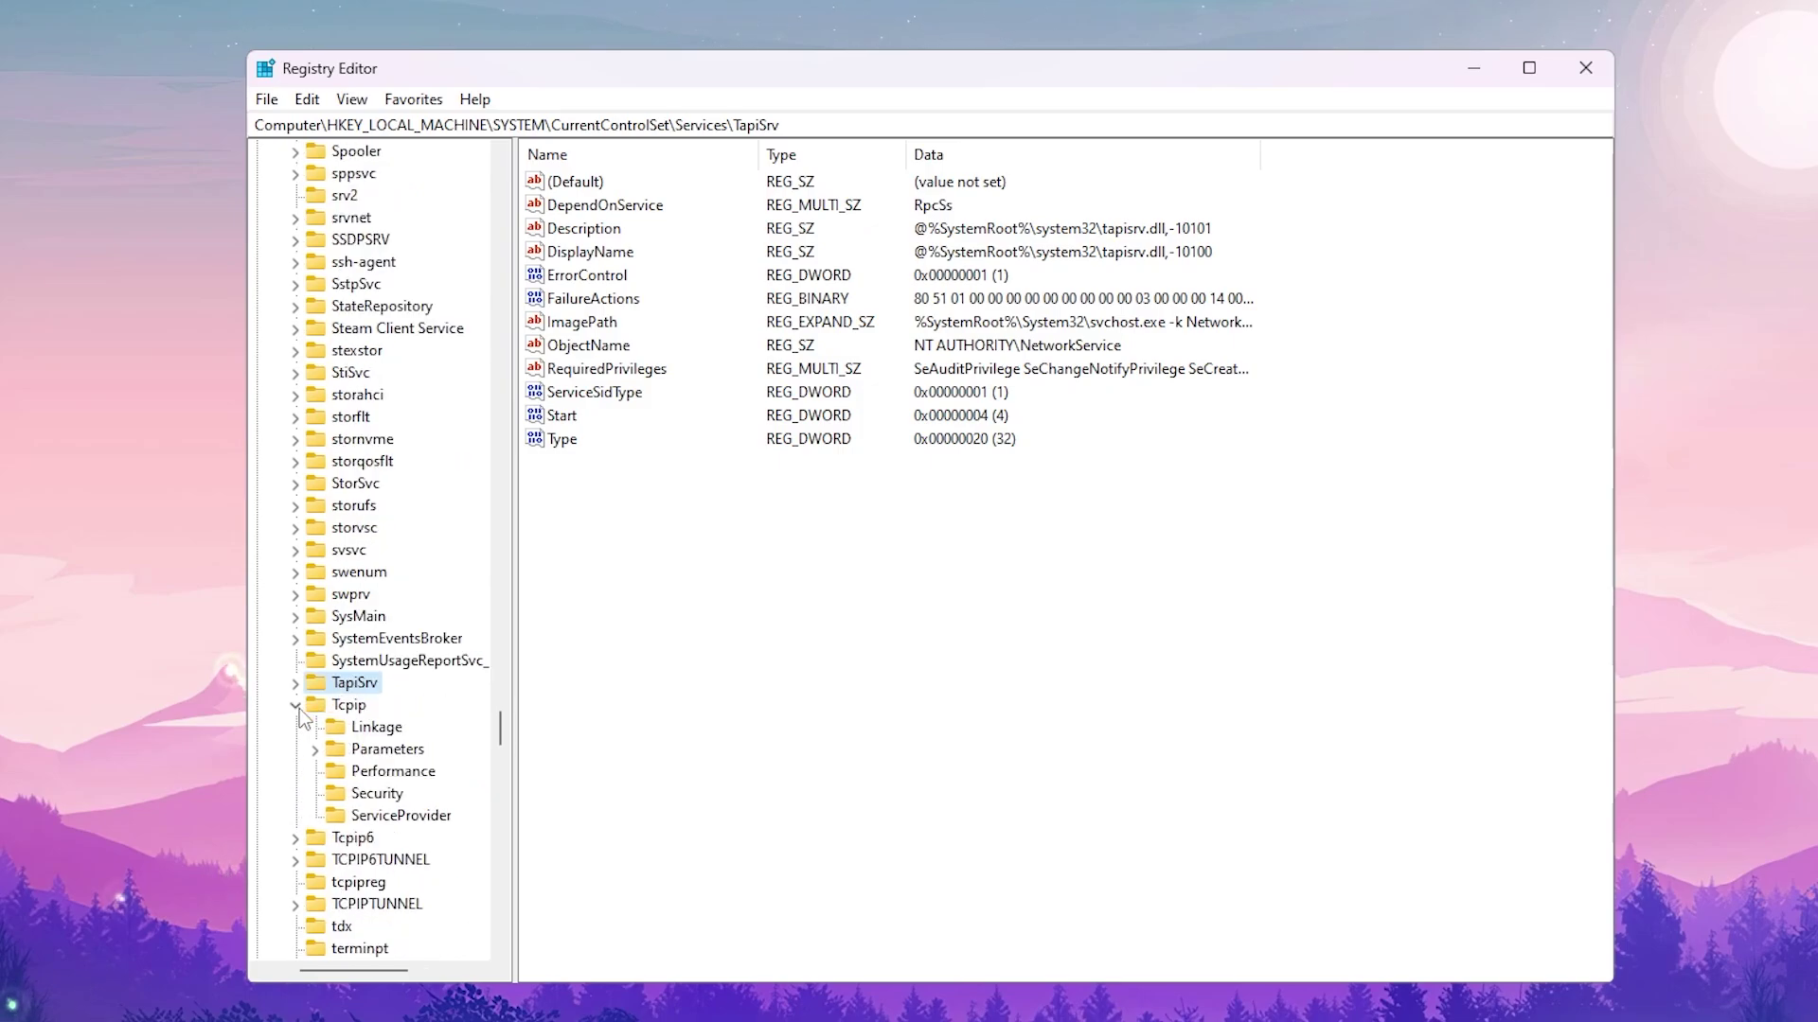
{"action": "left_click", "coordinate": [388, 750]}
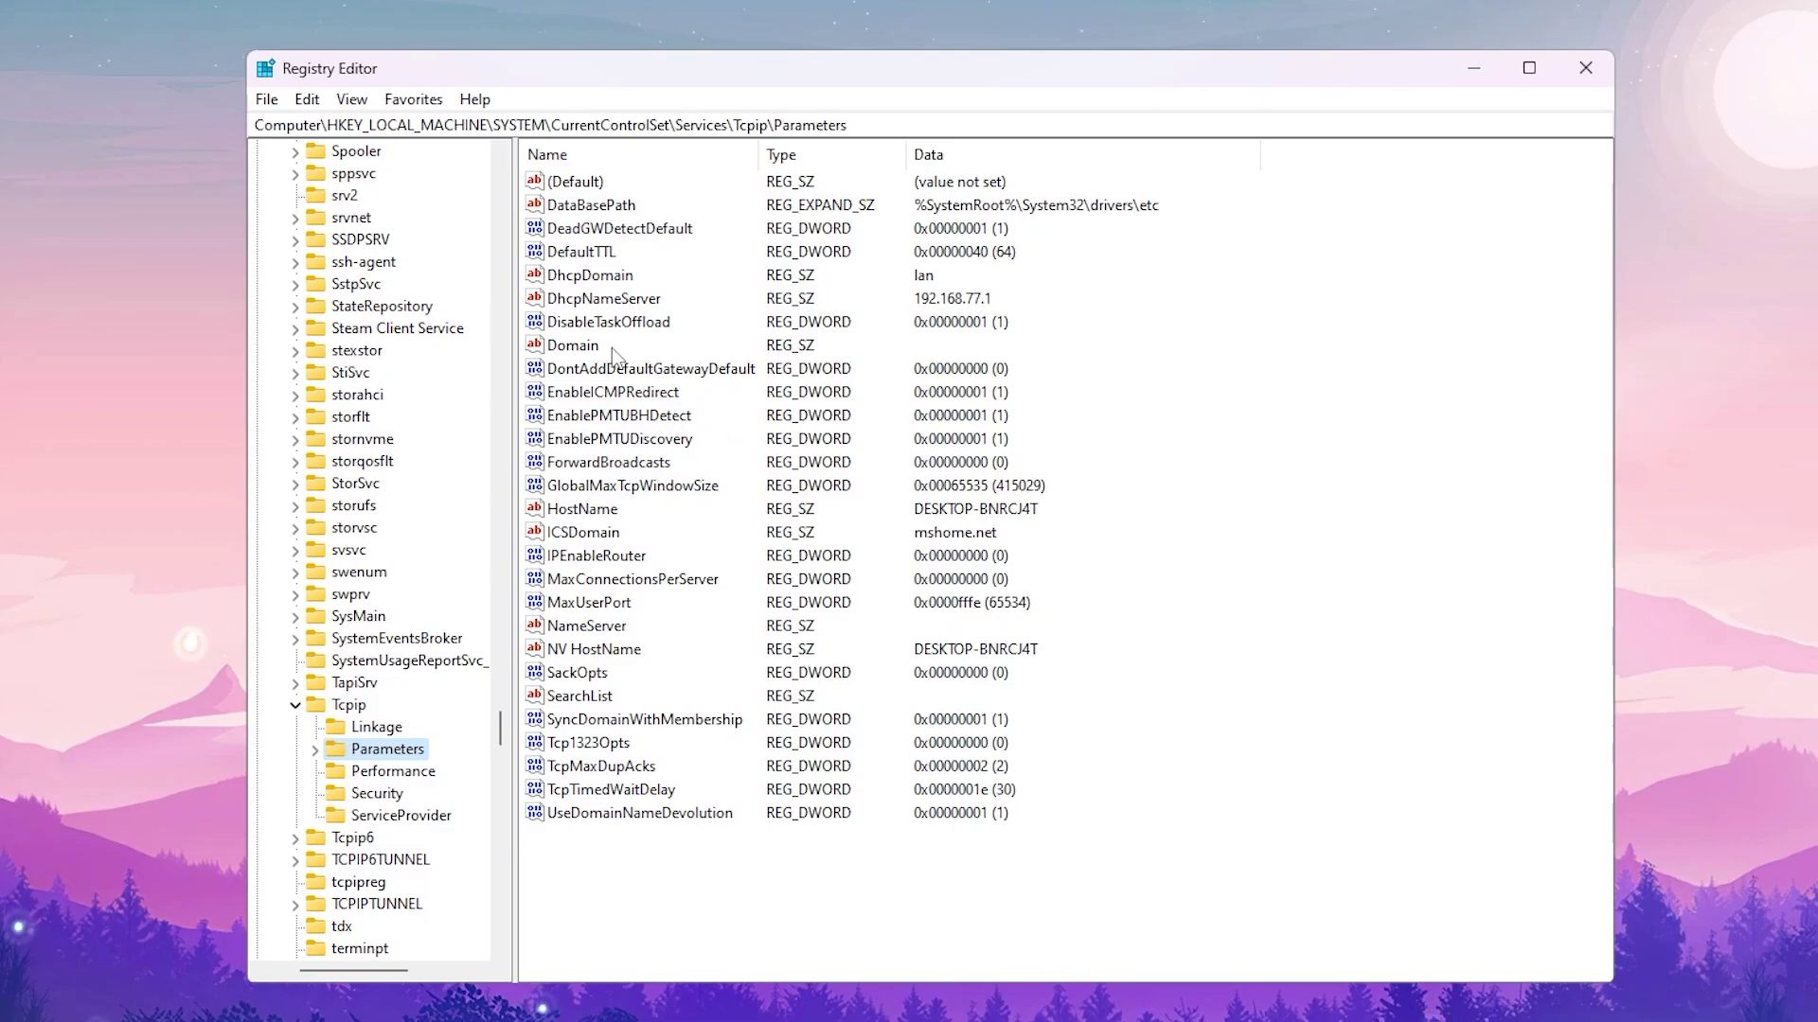
- Change DefaultTTL from 40 to hexadecimal 64 (decimal 100)
{"action": "left_click", "coordinate": [590, 258]}
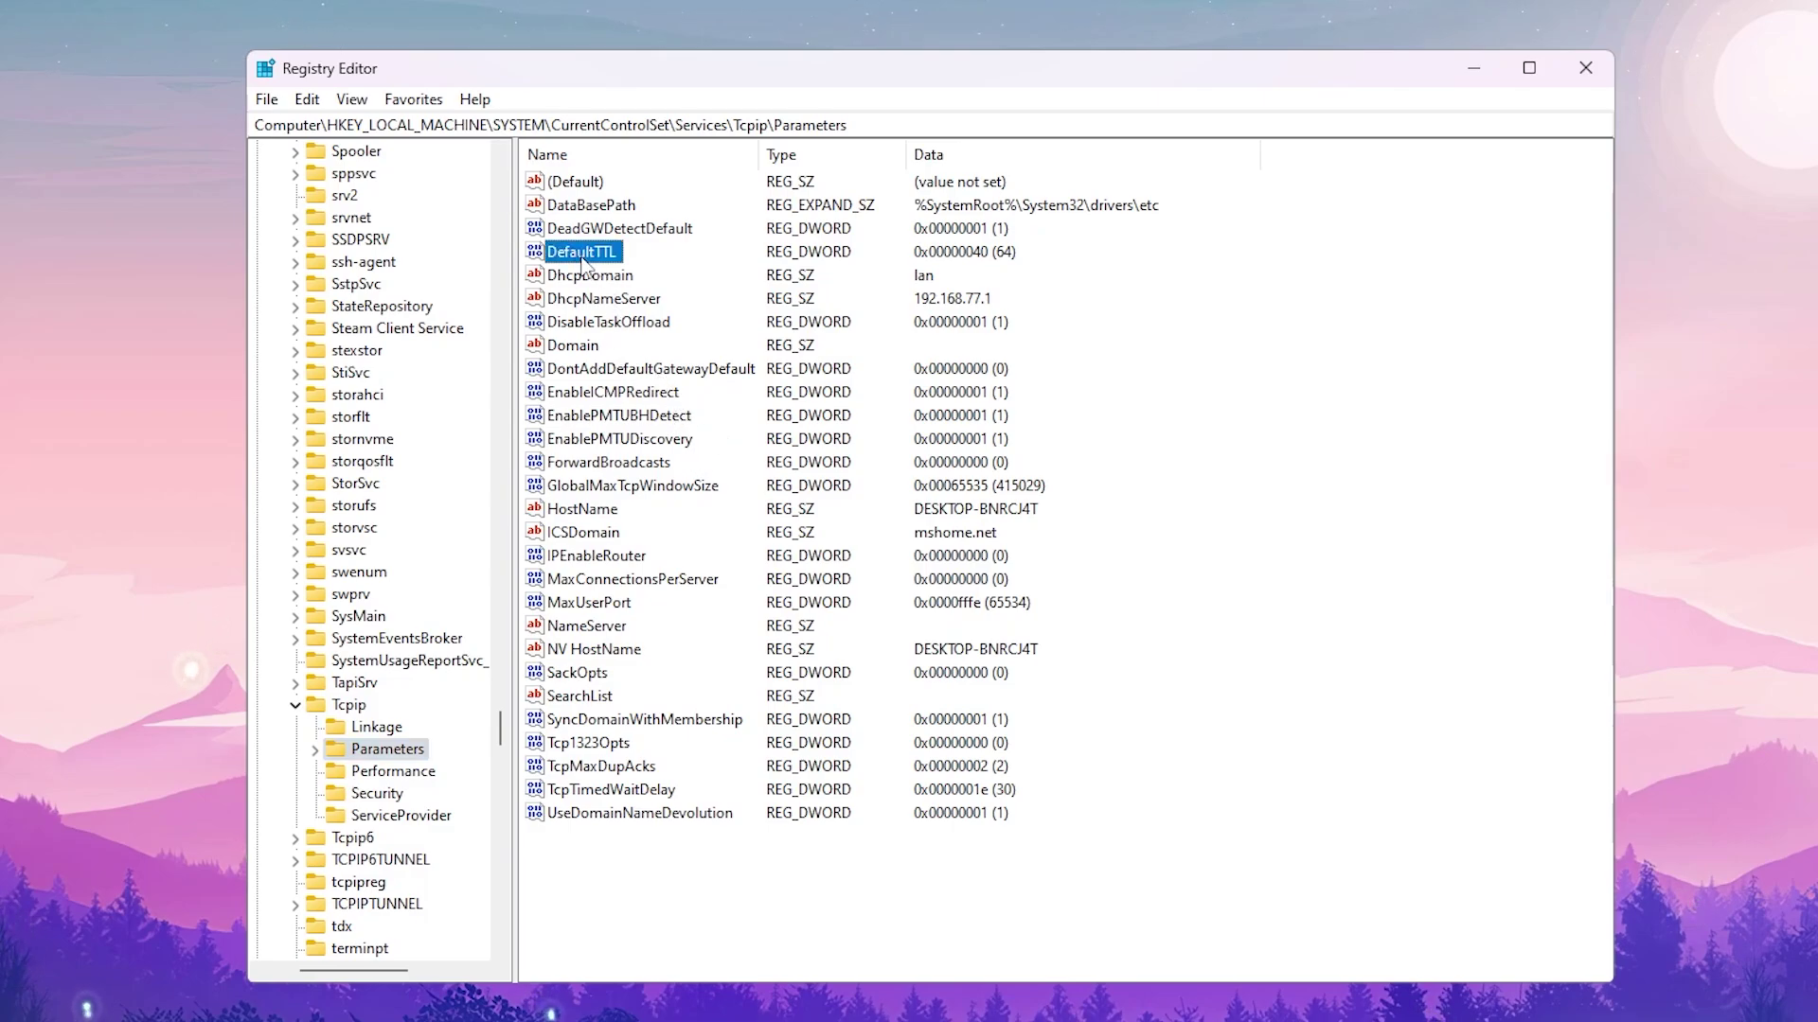
{"action": "right_click", "coordinate": [590, 257]}
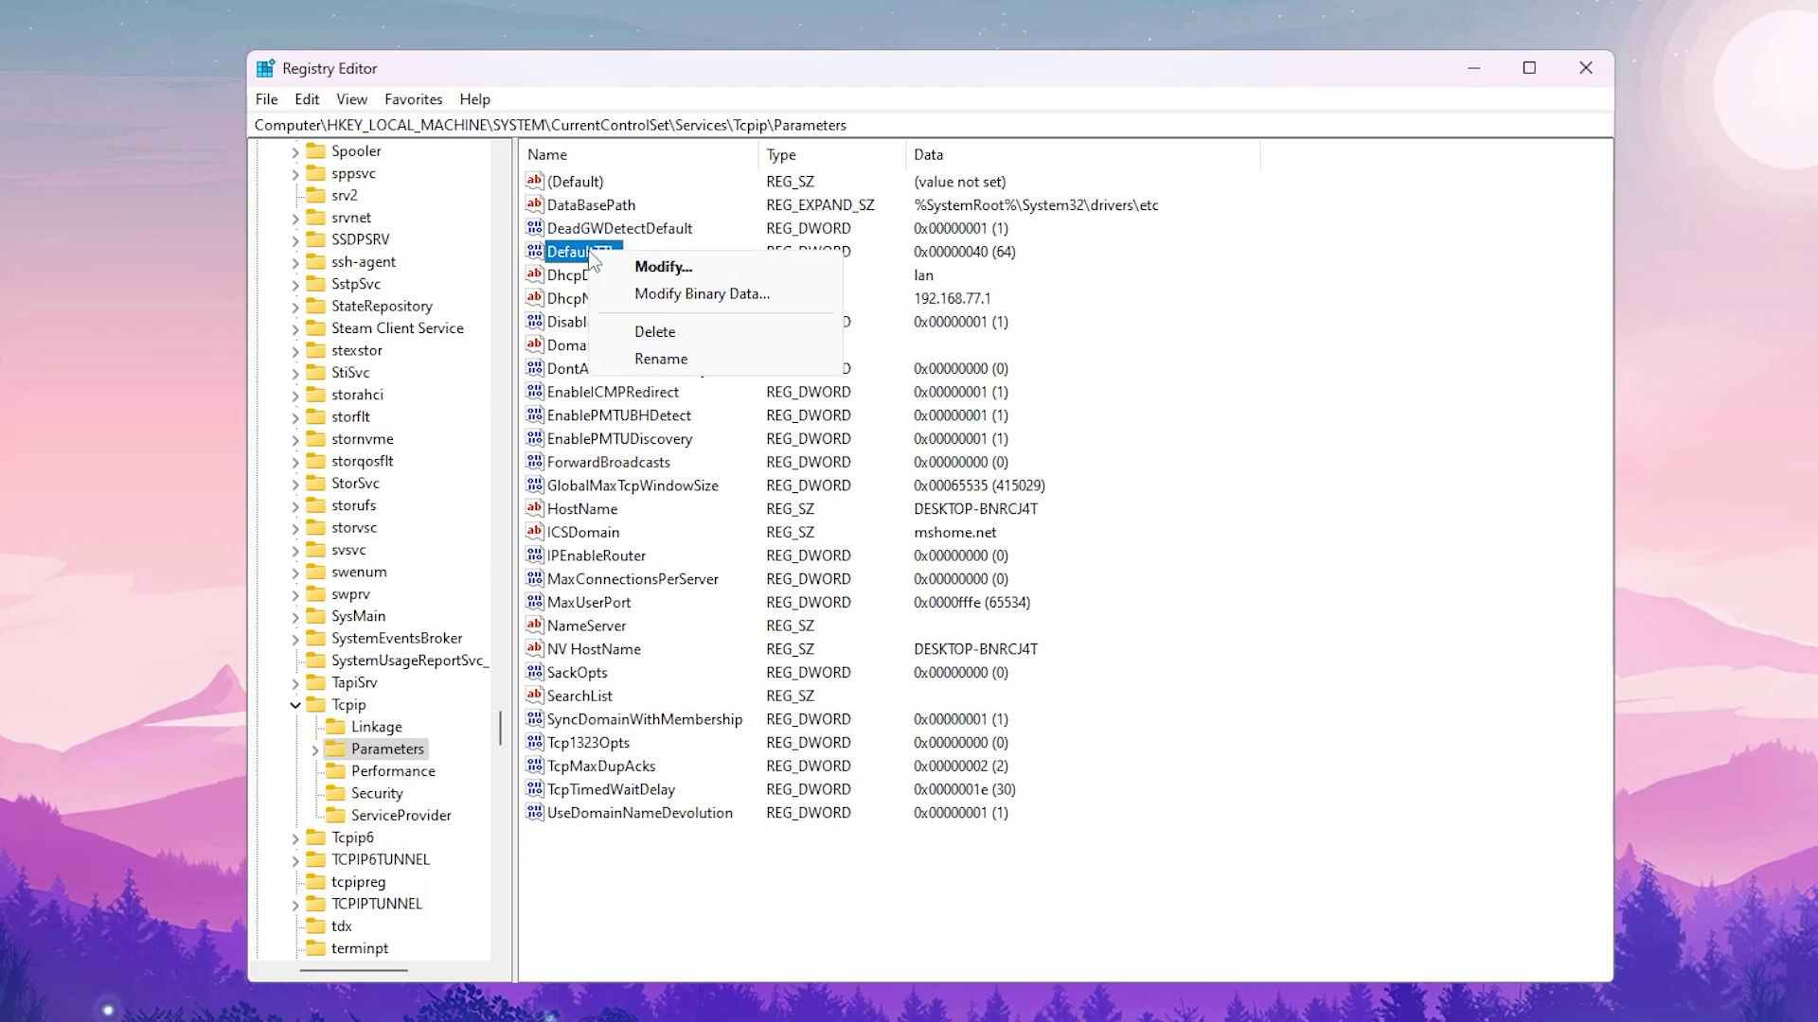
{"action": "left_click", "coordinate": [647, 269]}
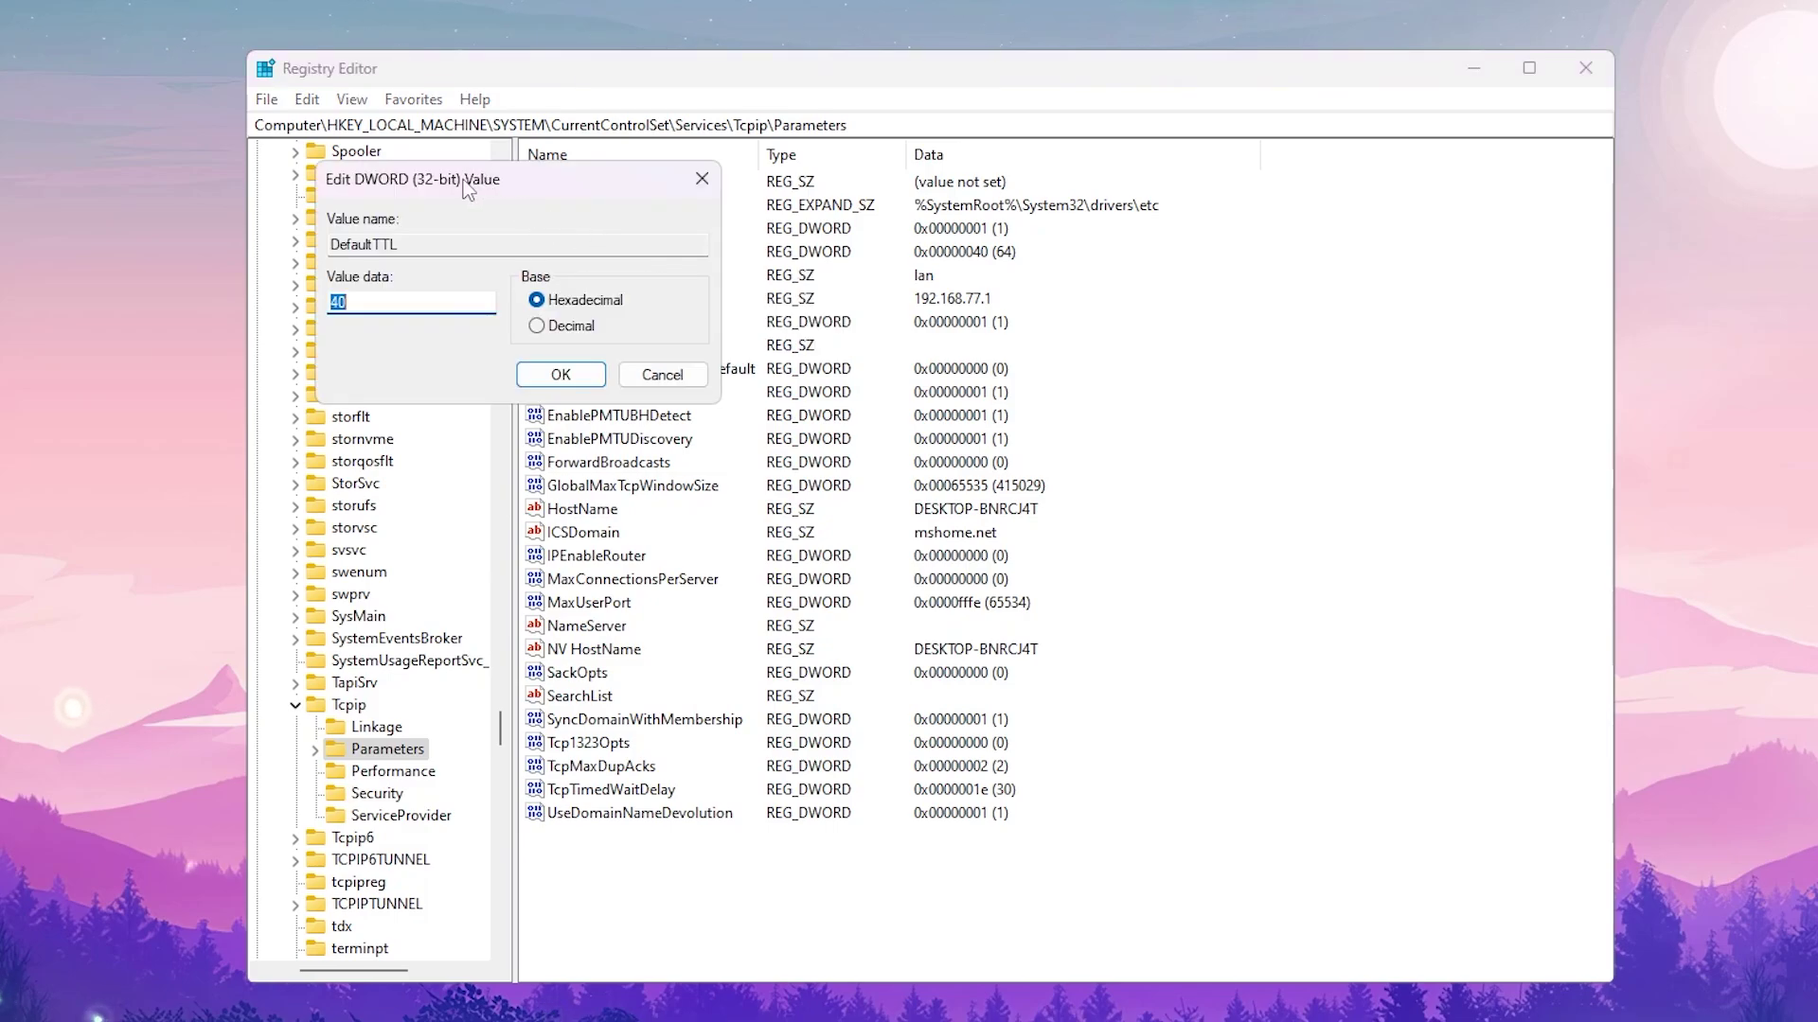
{"action": "left_click_drag", "start_coordinate": [464, 189], "coordinate": [838, 341]}
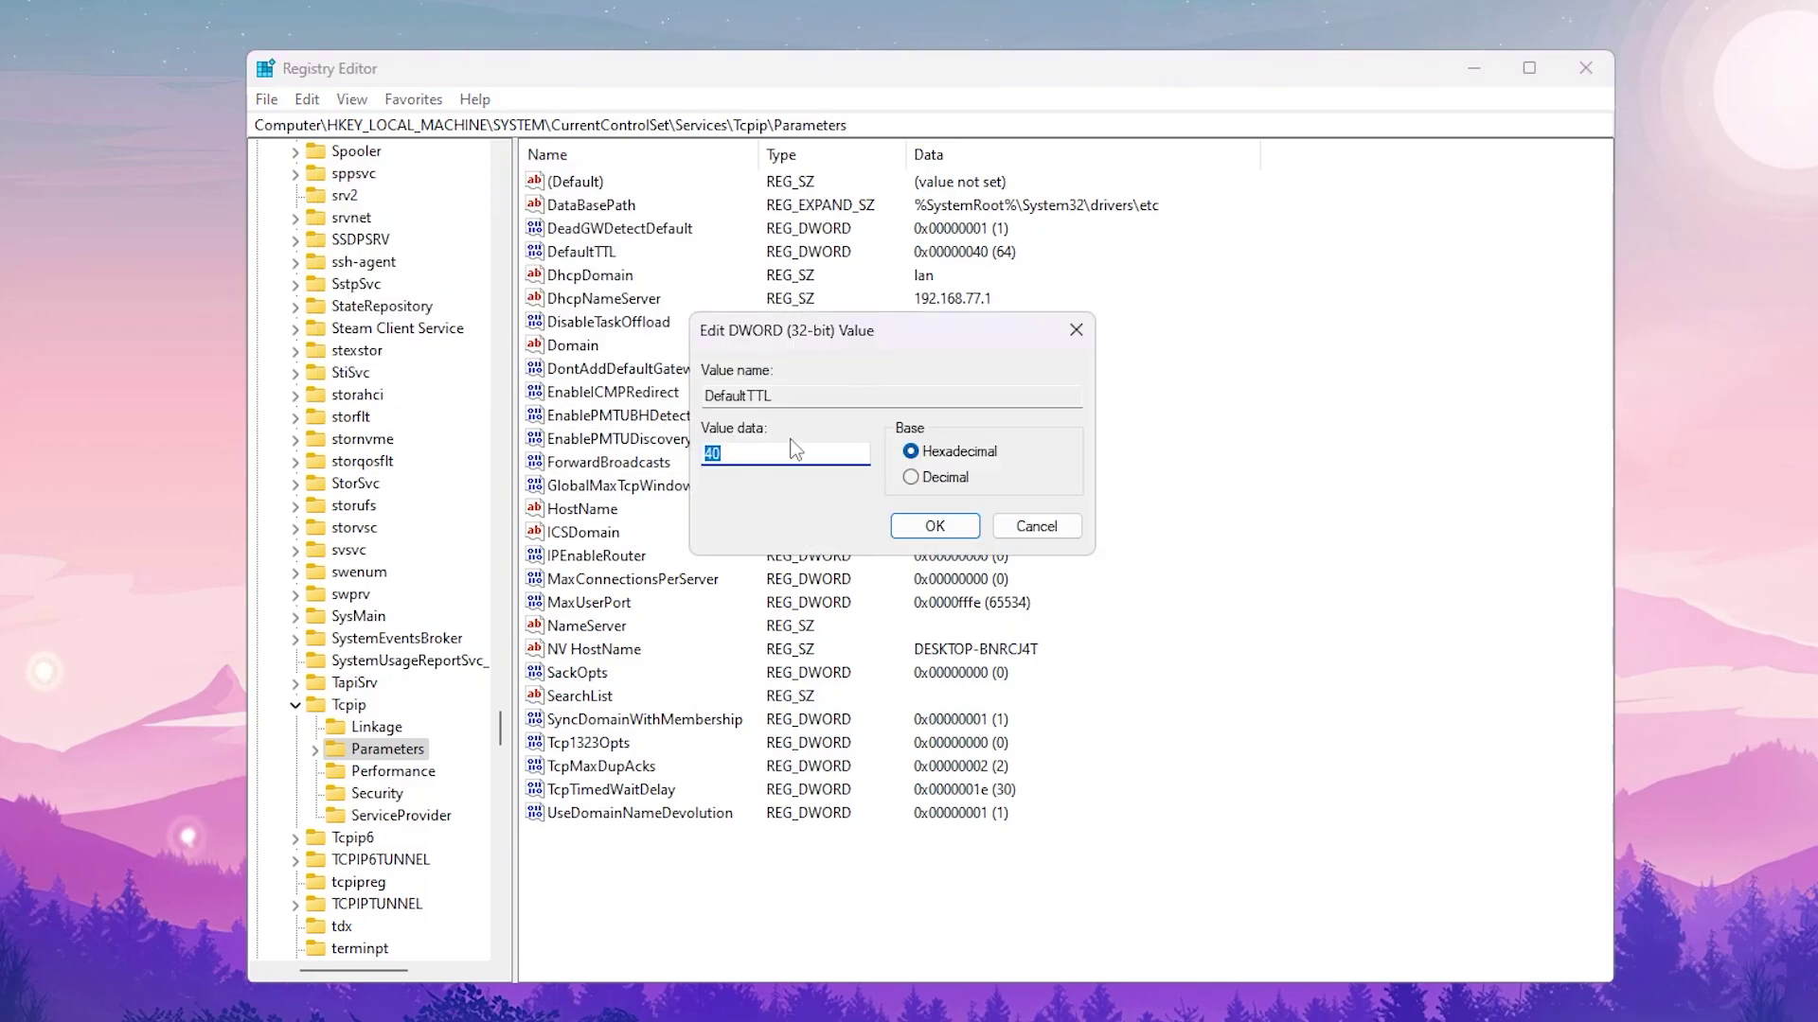
{"action": "type", "text": "64"}
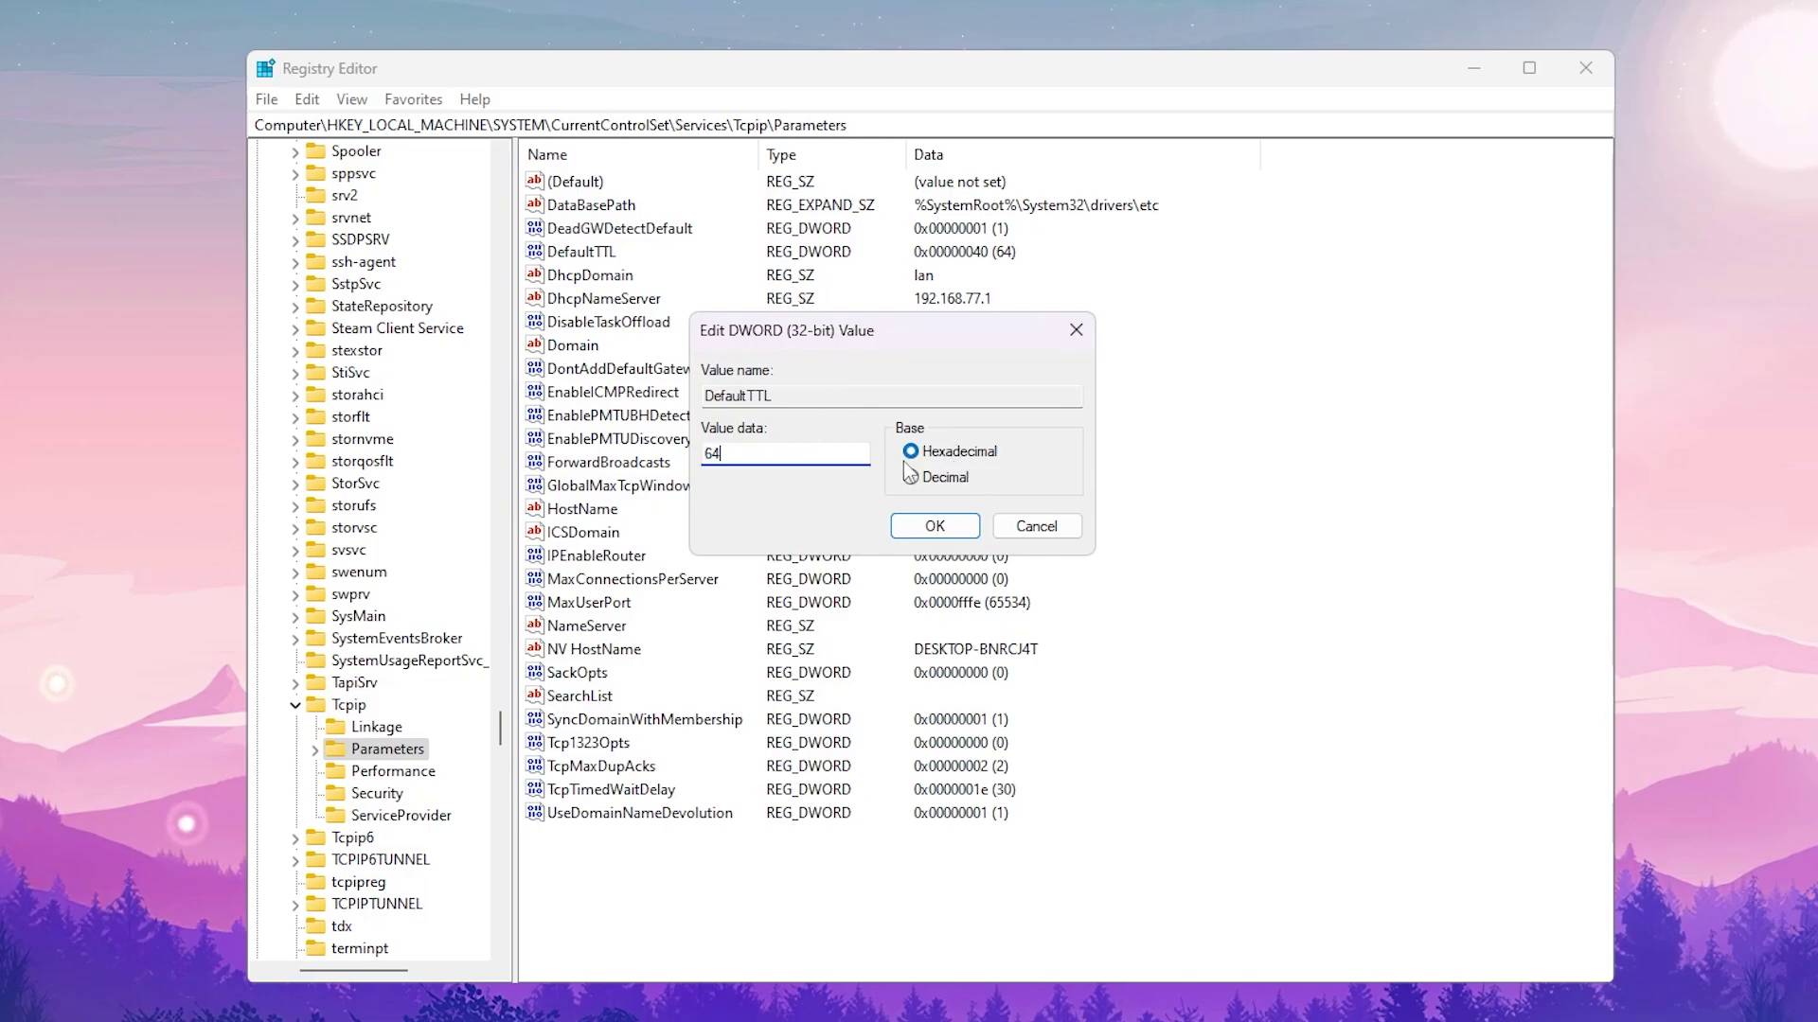
{"action": "left_click", "coordinate": [946, 527]}
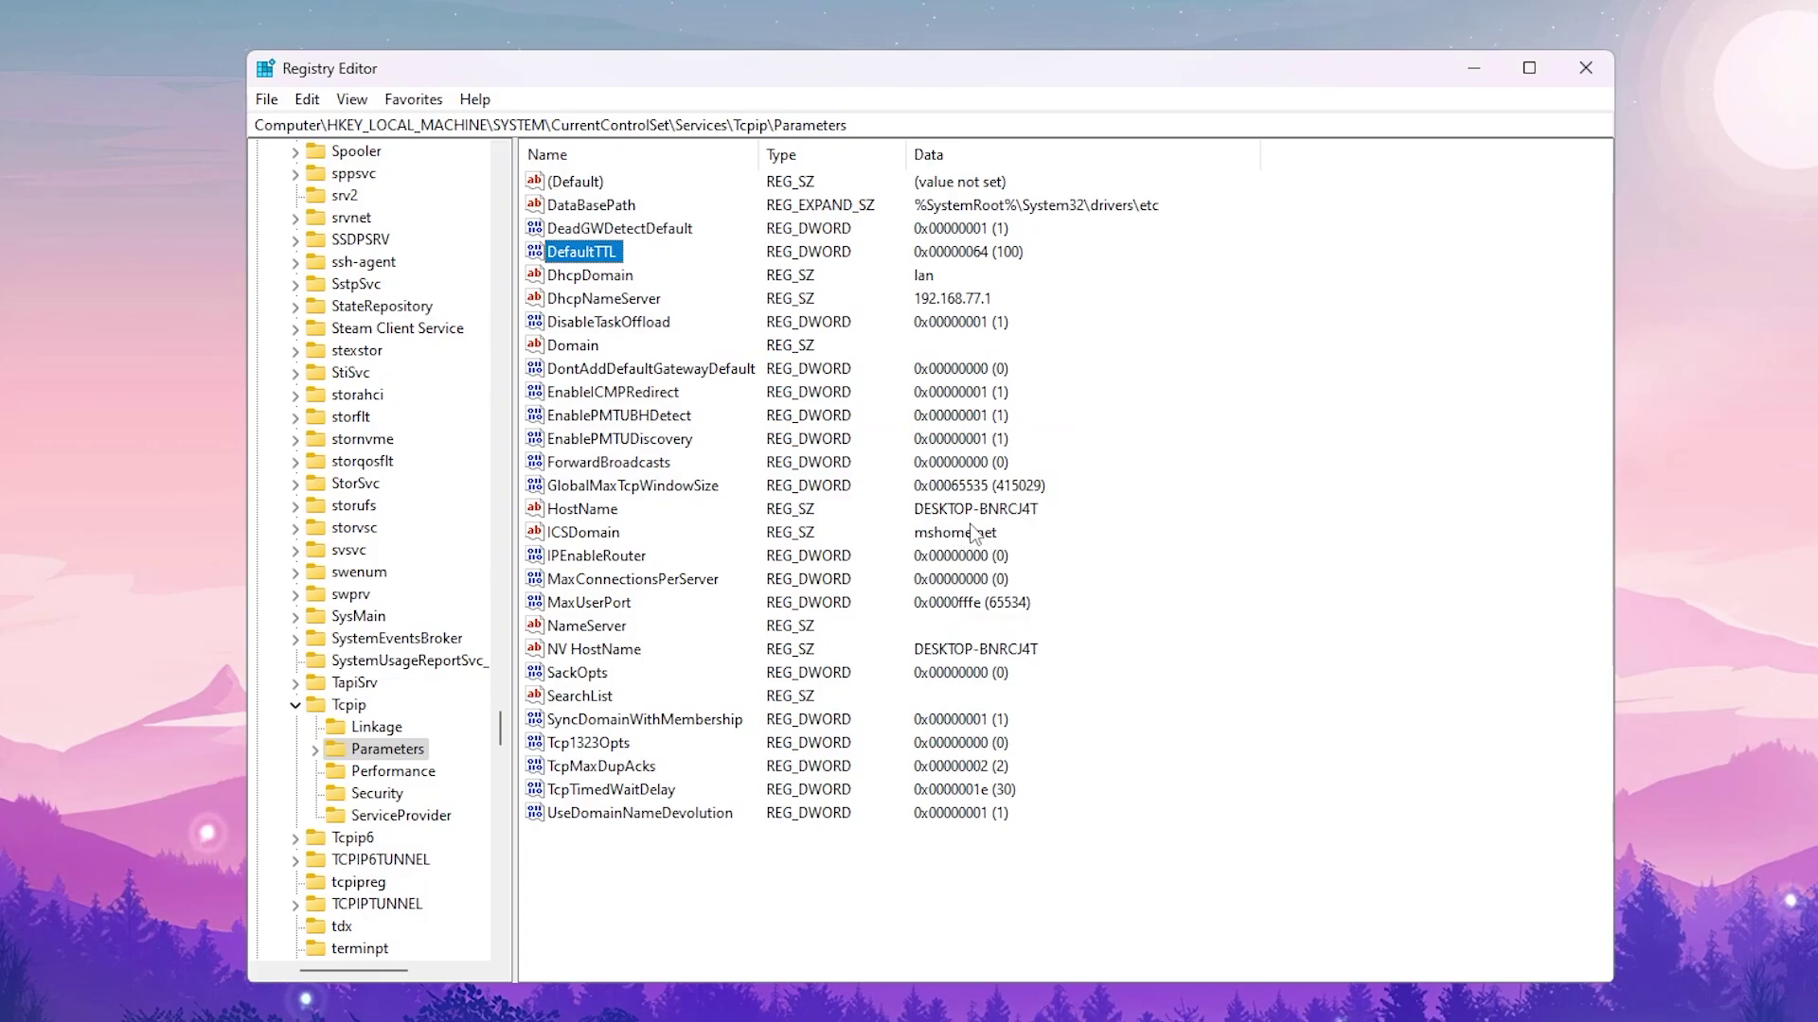
- Set GlobalMaxTcpWindowSize to hexadecimal 65535 (0x00065535)
{"action": "left_click", "coordinate": [647, 487]}
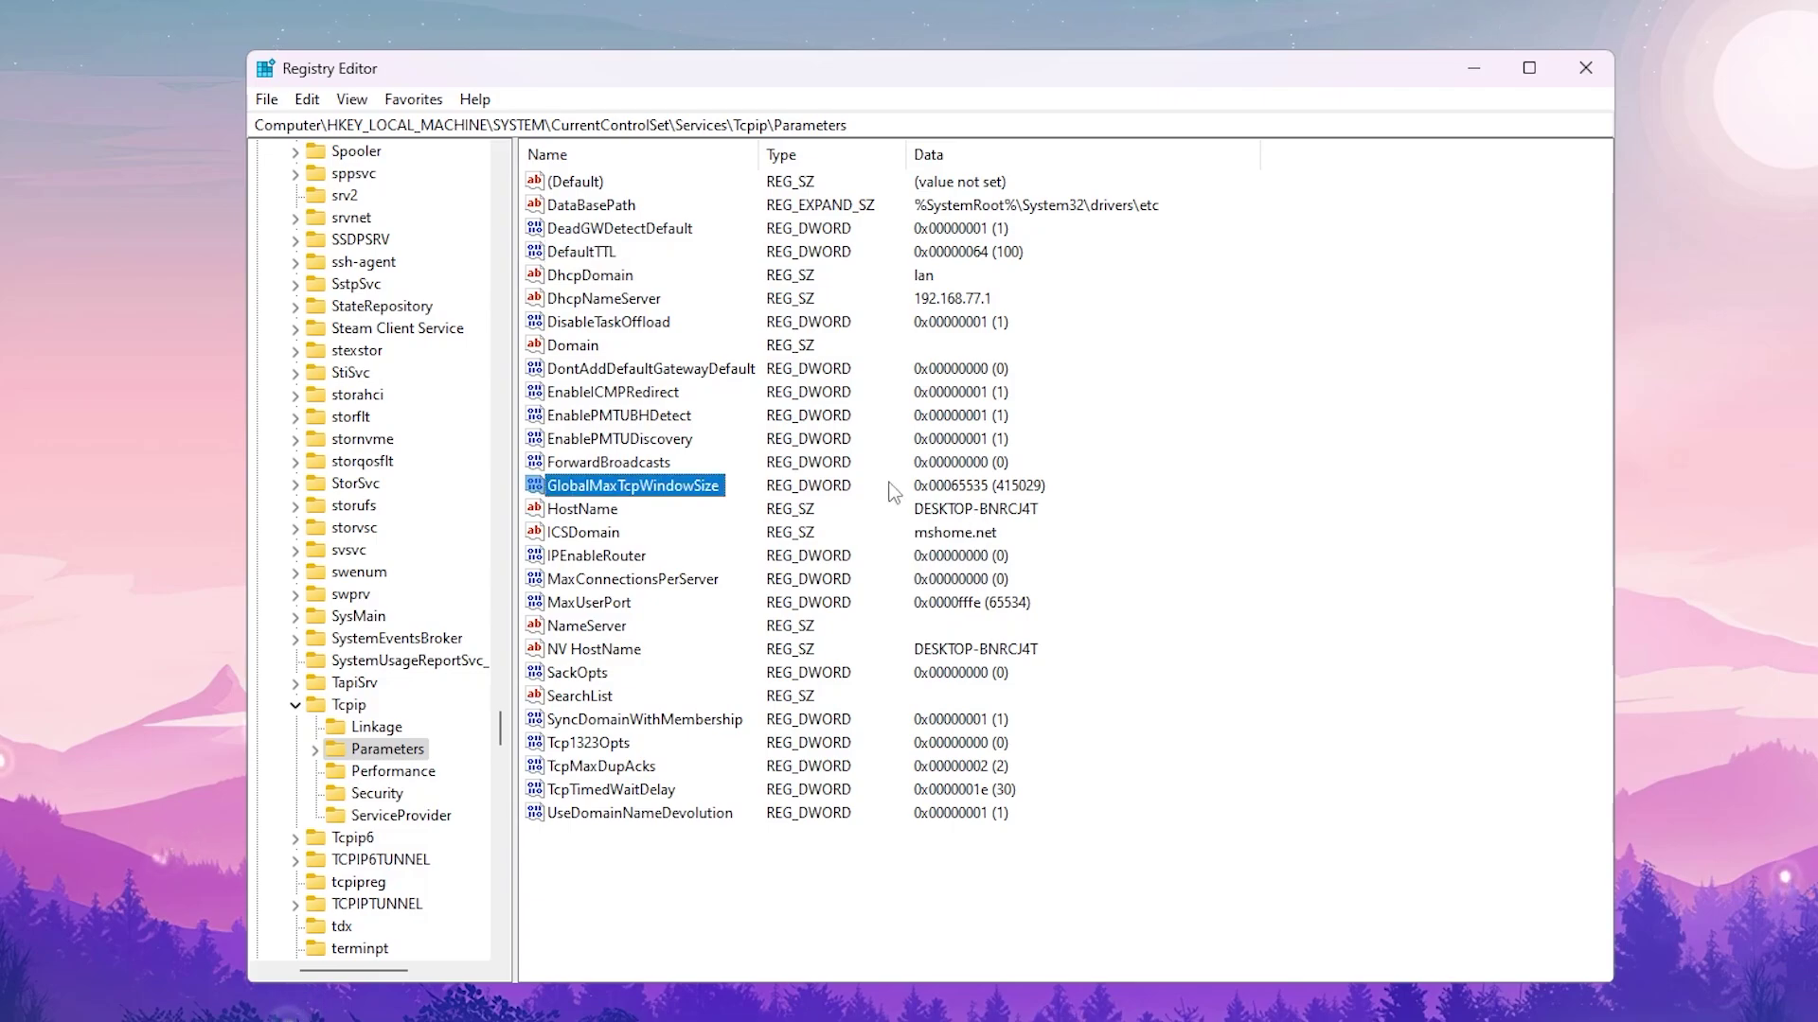
{"action": "right_click", "coordinate": [630, 492]}
{"action": "left_click", "coordinate": [689, 505]}
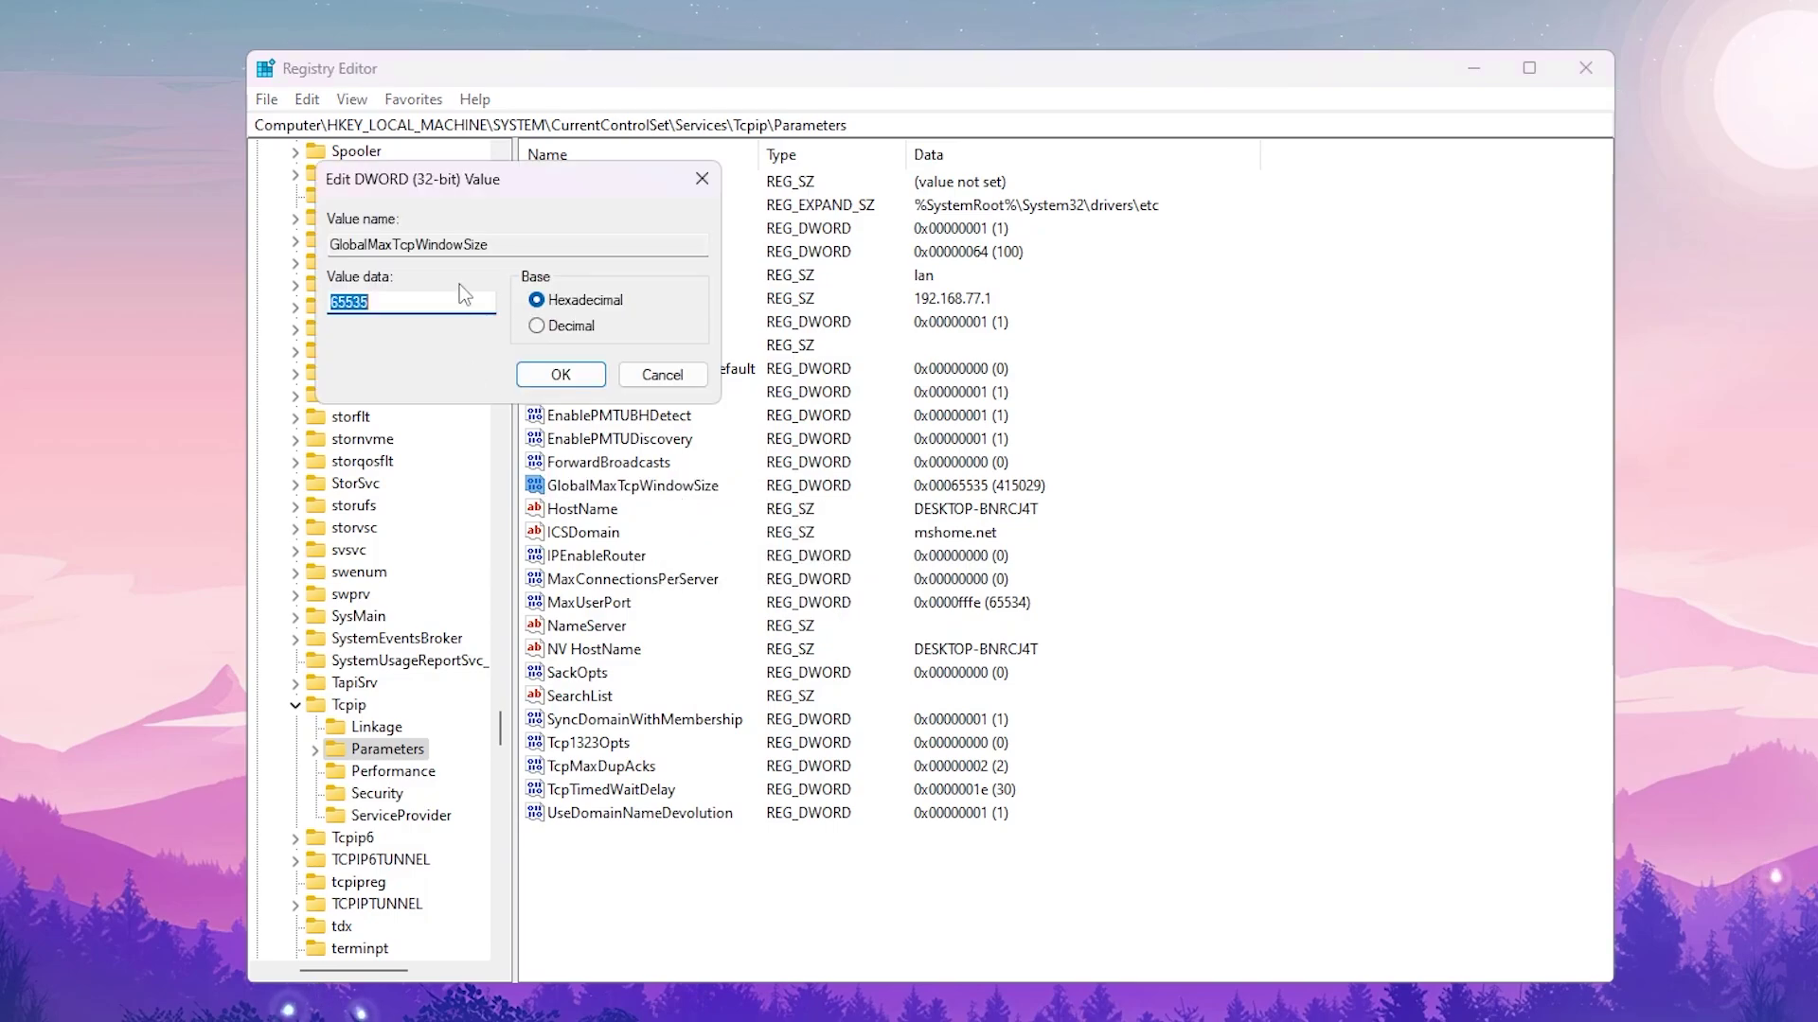
{"action": "left_click_drag", "start_coordinate": [457, 176], "coordinate": [752, 391]}
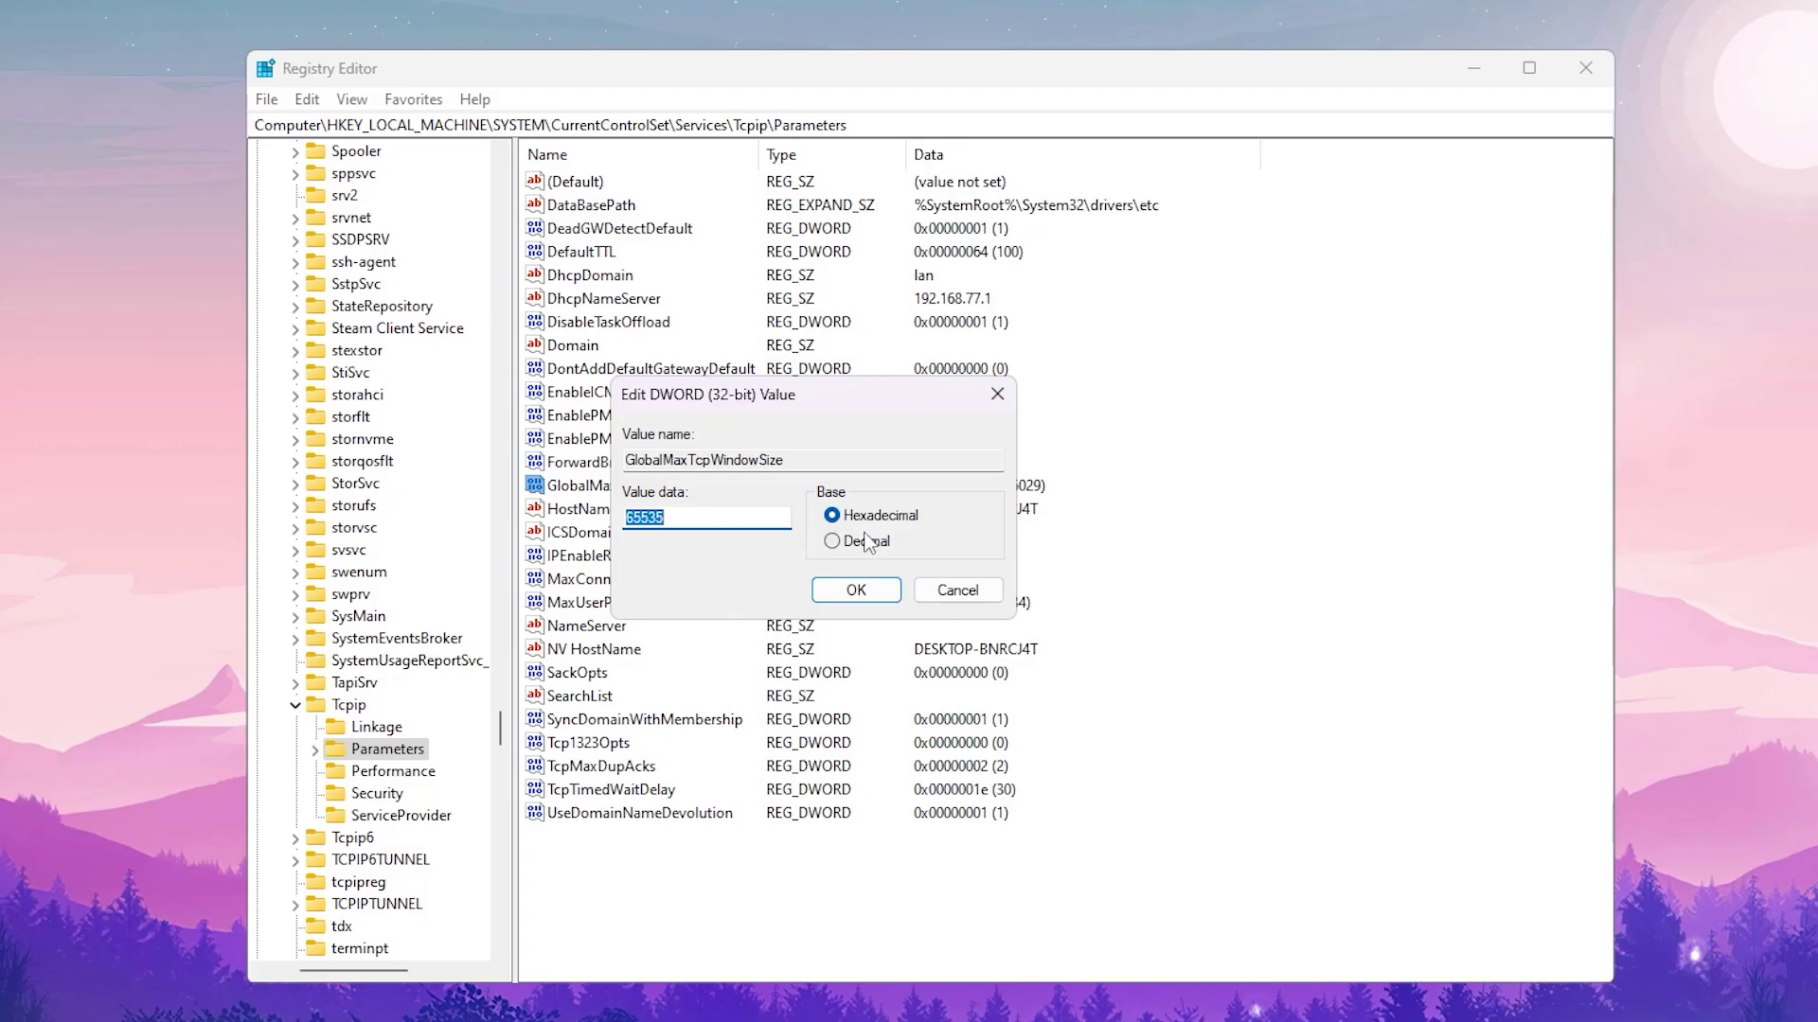
{"action": "left_click", "coordinate": [858, 587]}
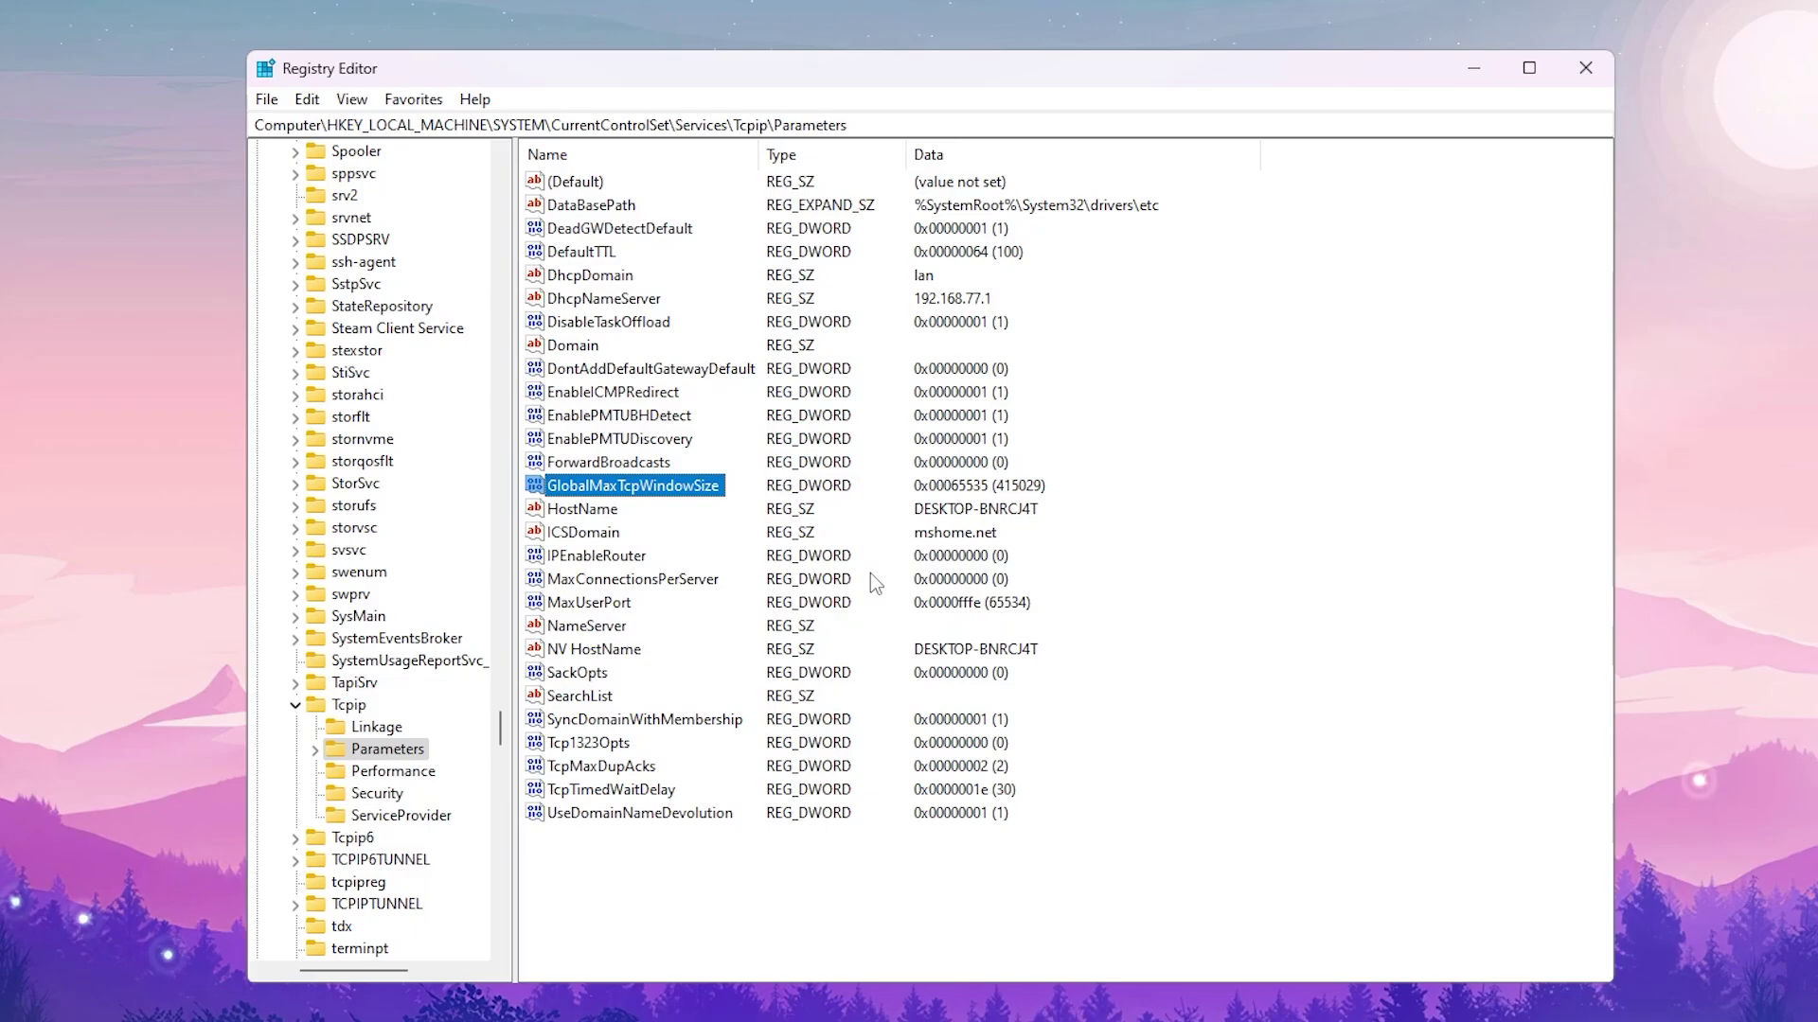
{"action": "key", "text": "m"}
{"action": "key", "text": "m"}
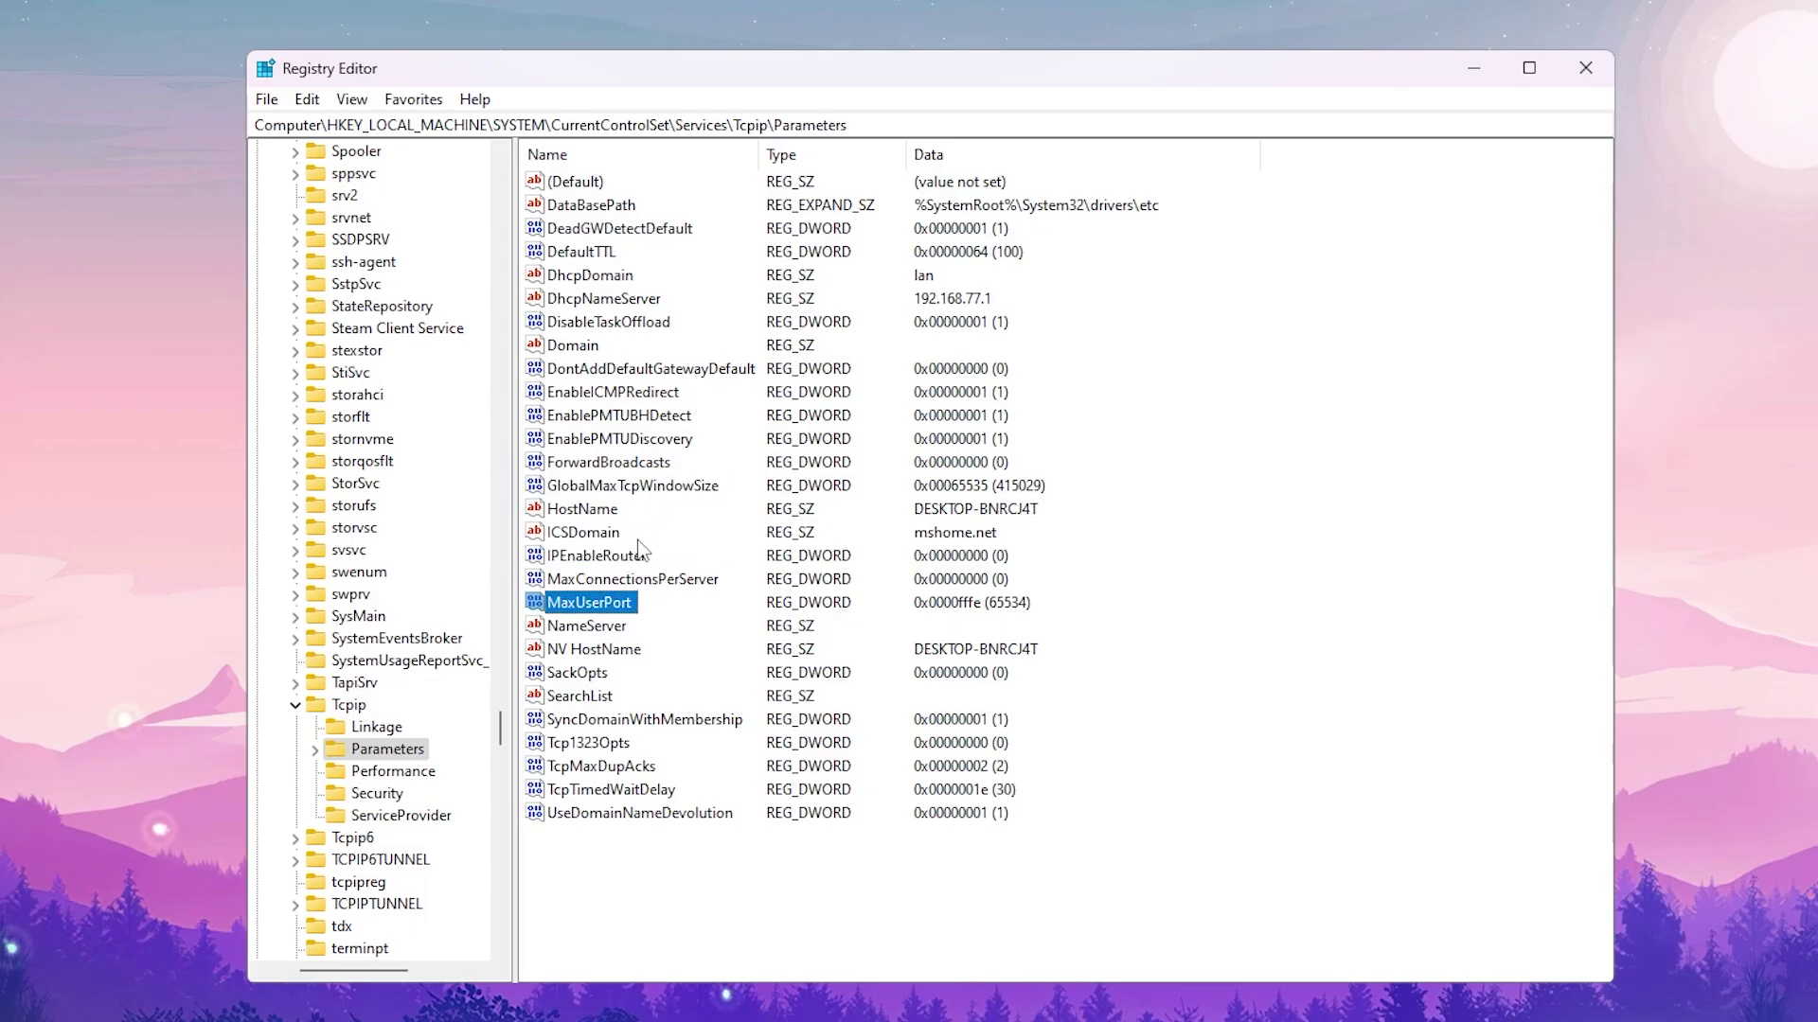
- Change MaxUserPort from 0x0000fffe to hexadecimal 65534
{"action": "double_click", "coordinate": [592, 606]}
{"action": "left_click_drag", "start_coordinate": [434, 194], "coordinate": [856, 498]}
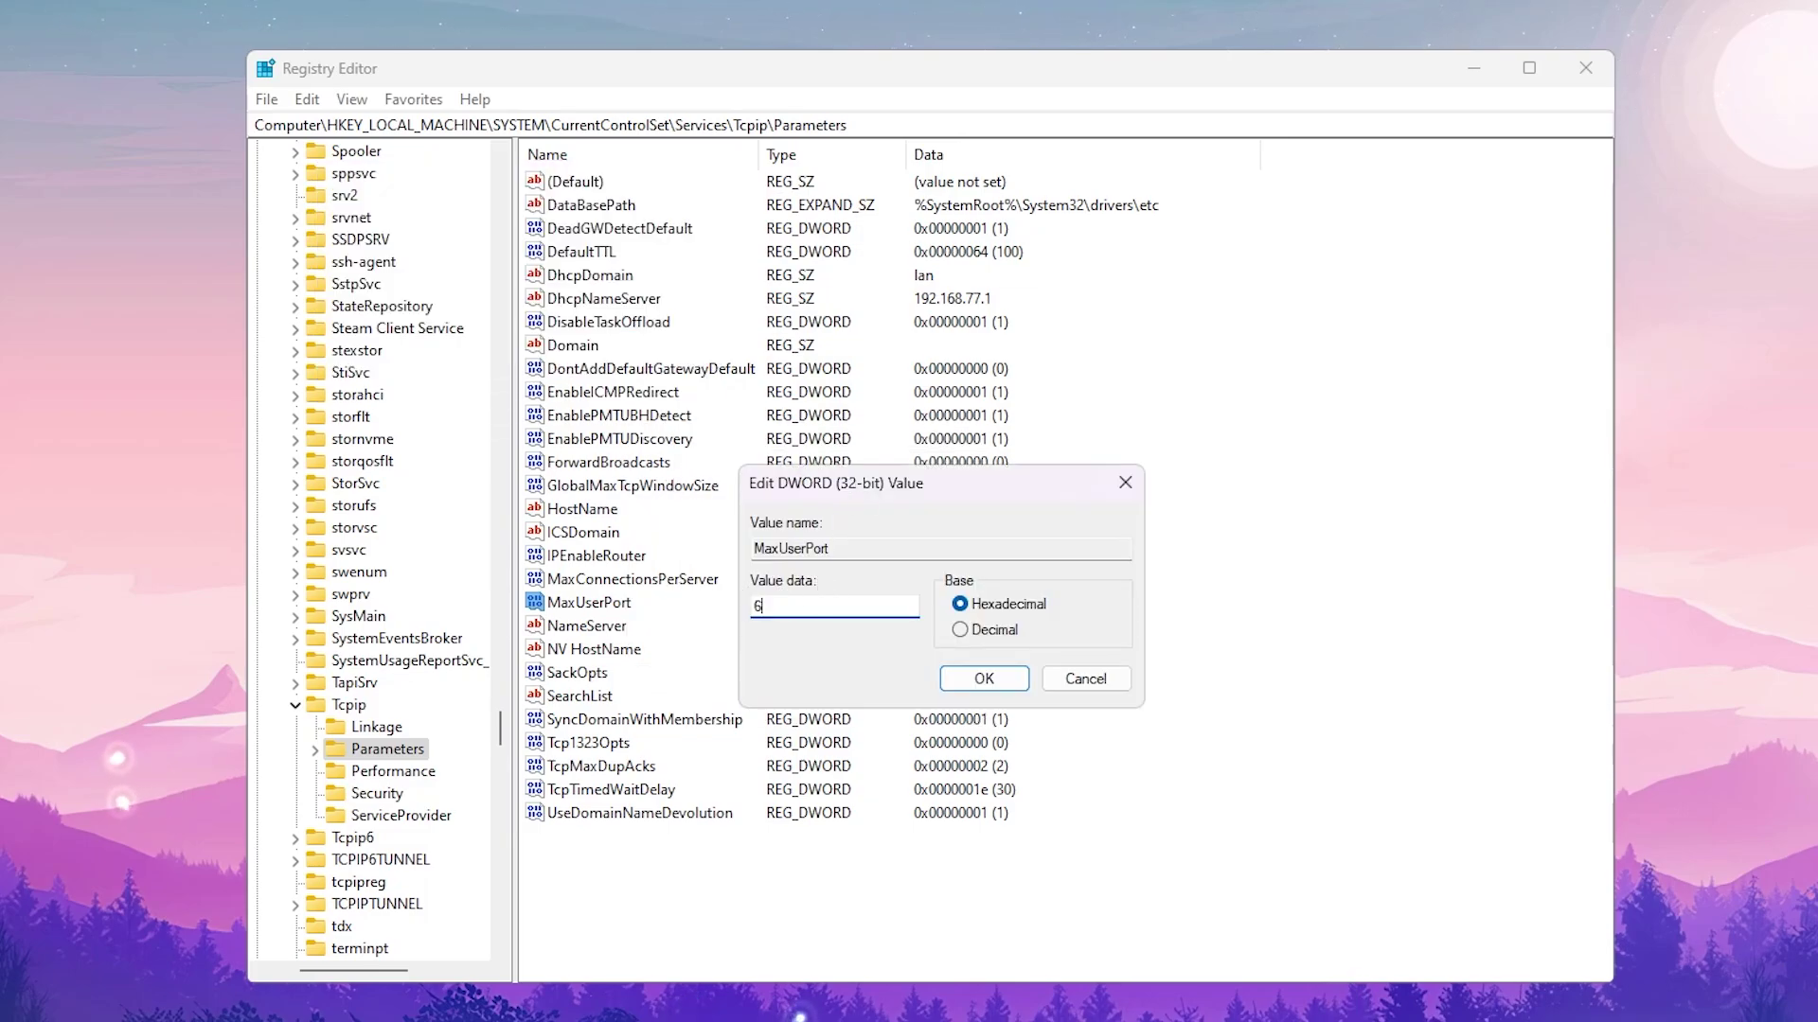
{"action": "type", "text": "65534"}
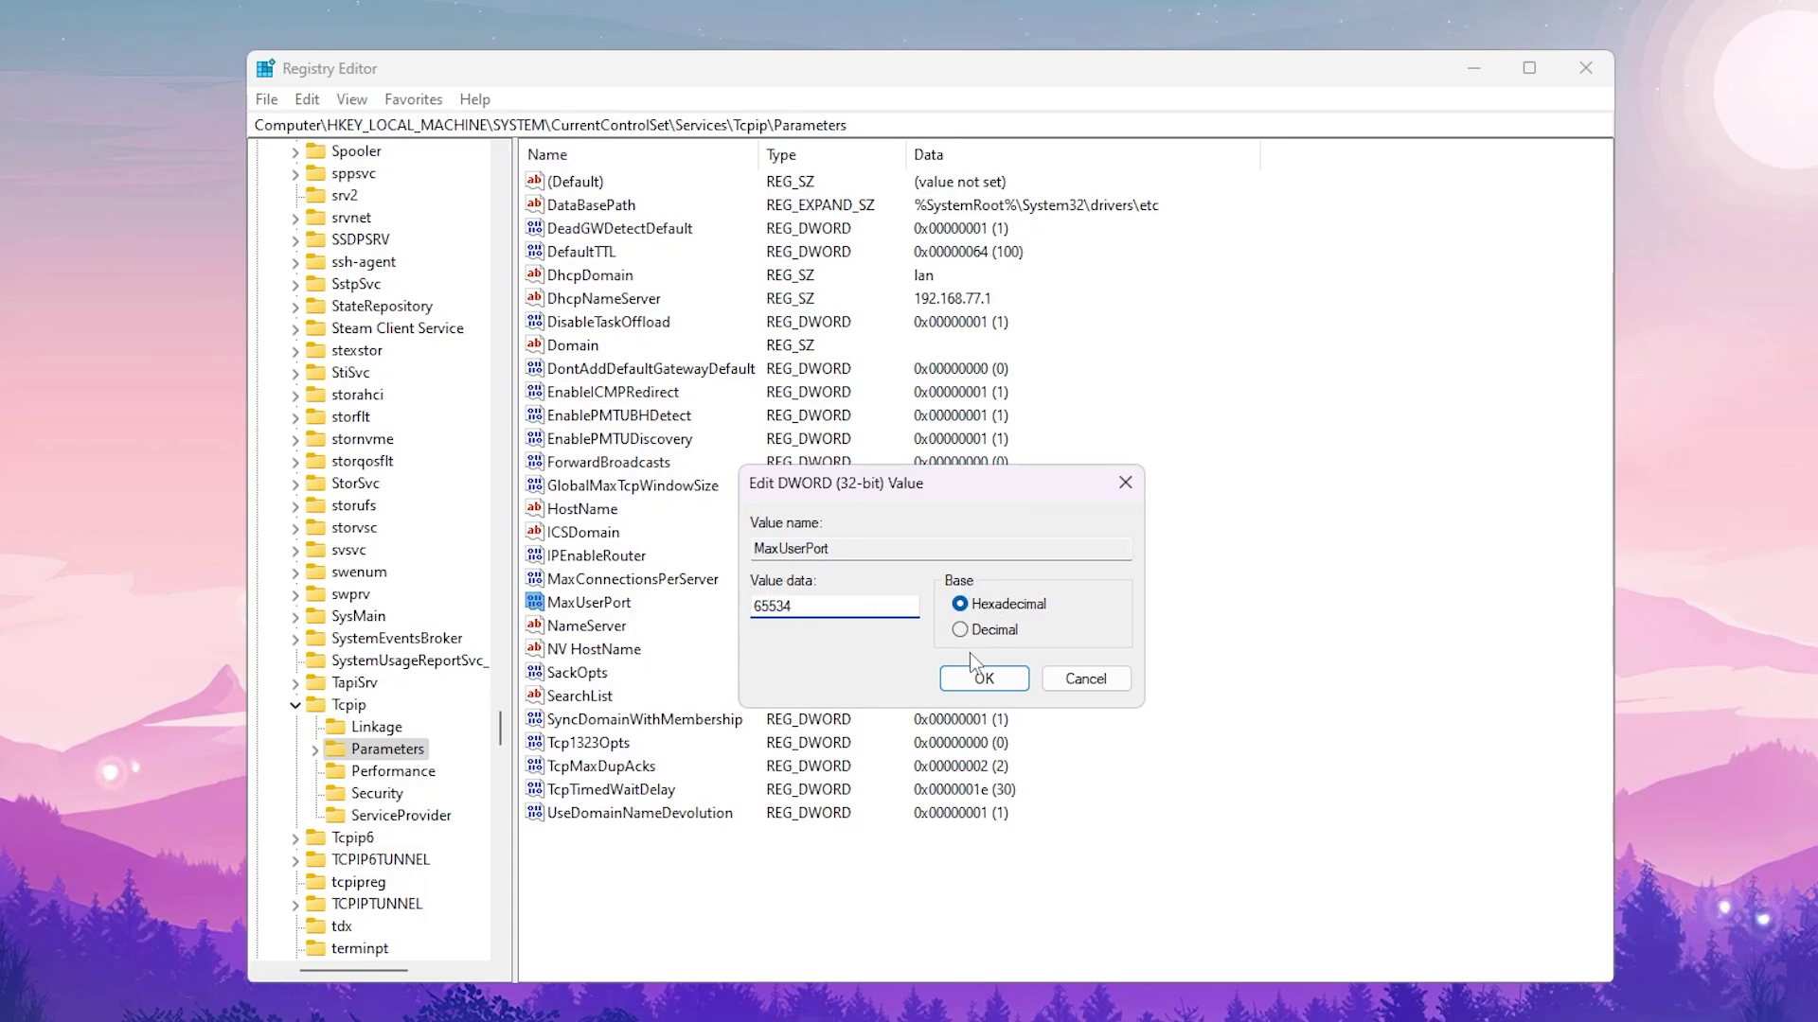
{"action": "left_click", "coordinate": [964, 679]}
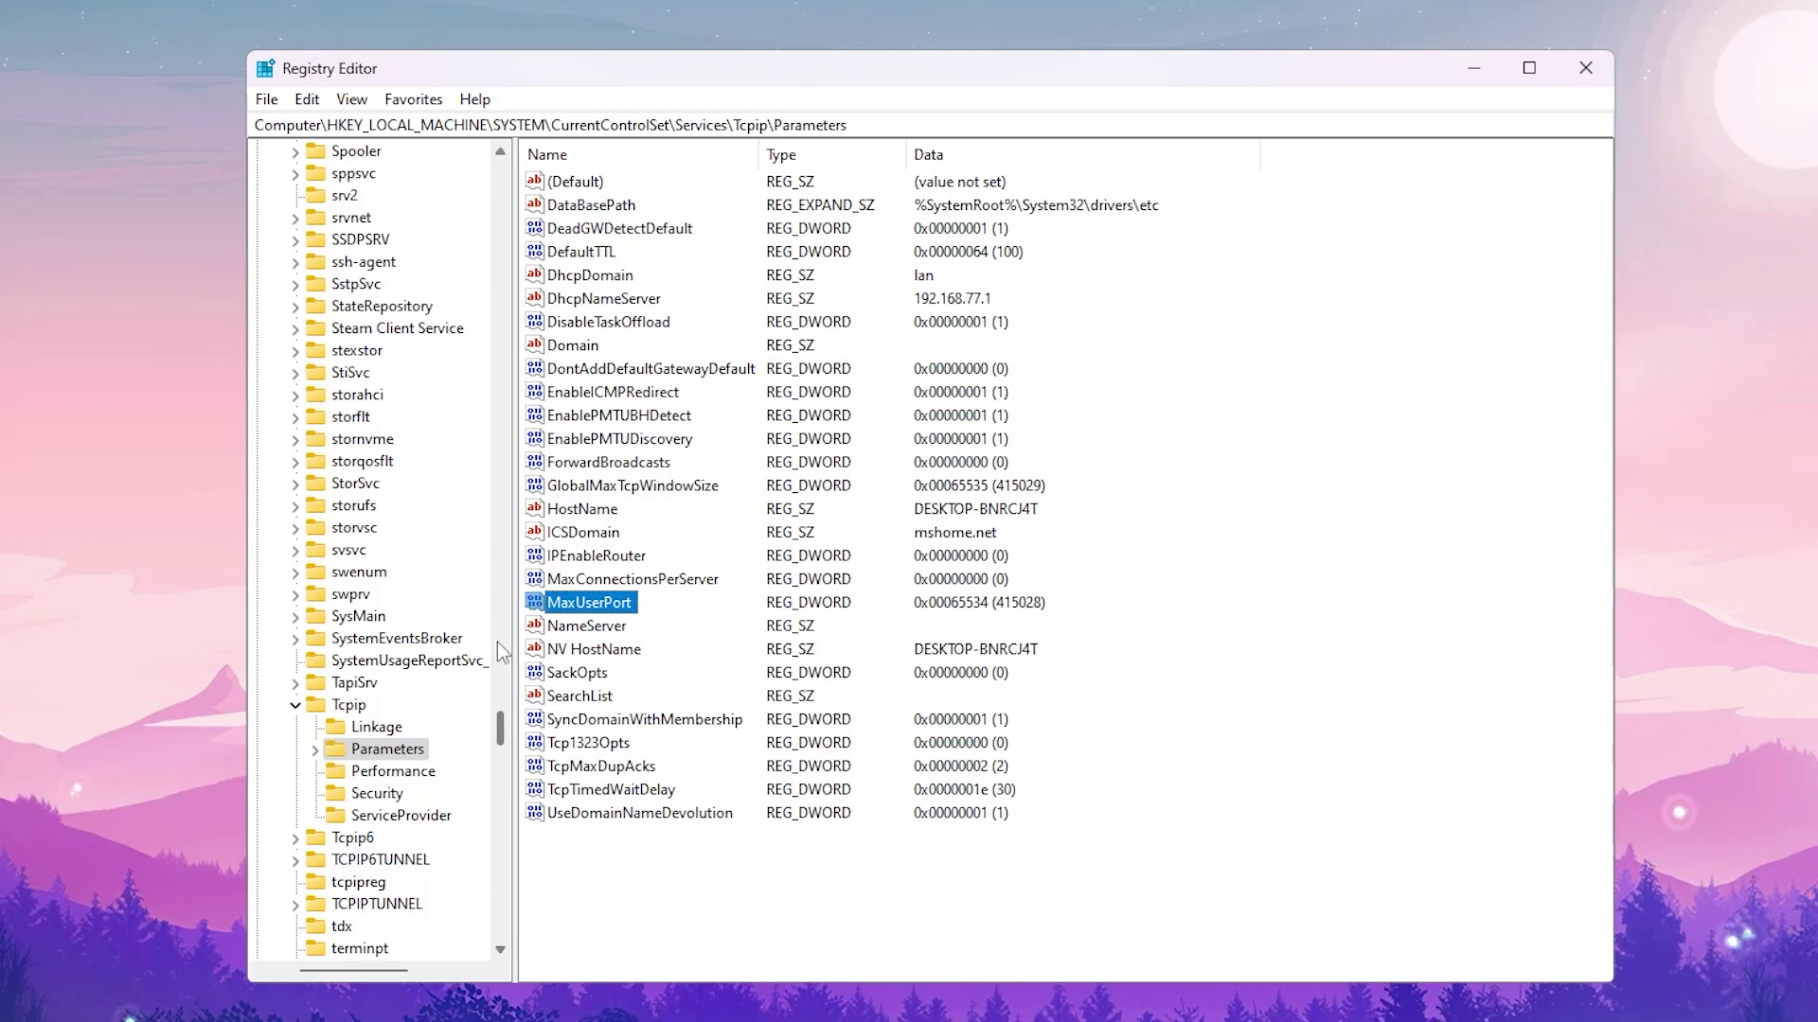
{"action": "key", "text": "t"}
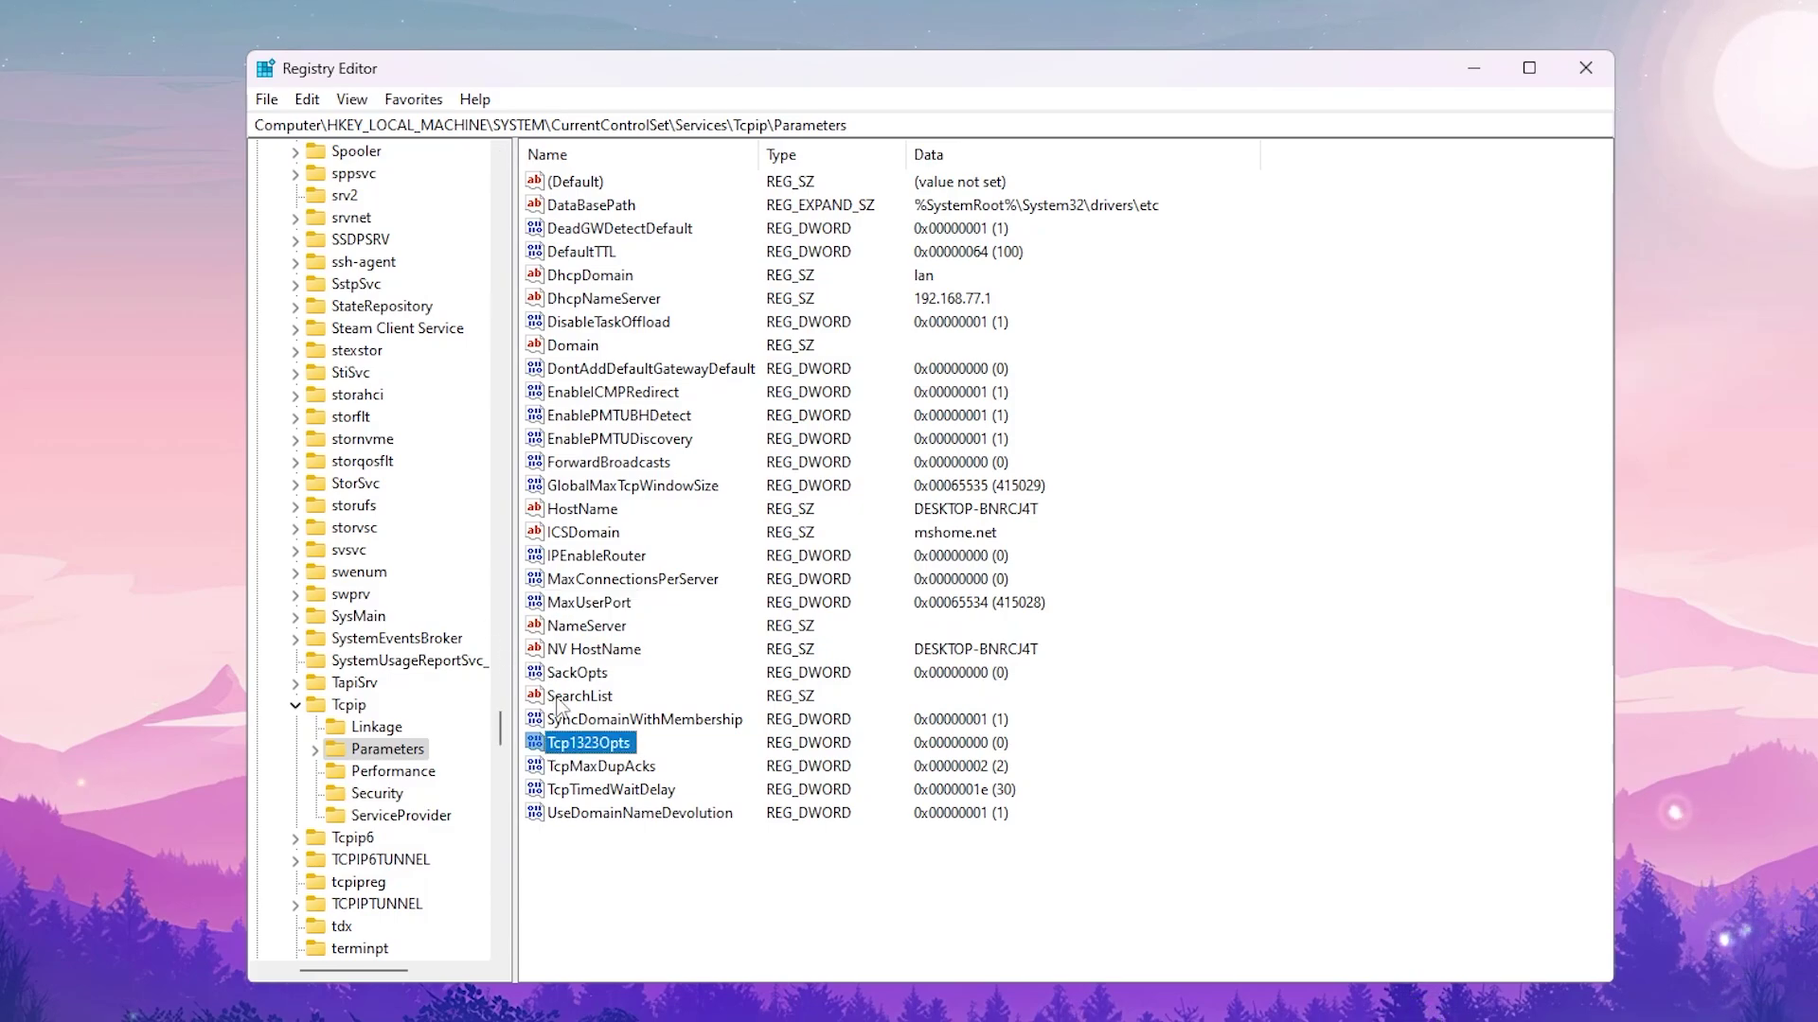
- Confirm TcpMaxDupAcks unchanged at 2
{"action": "double_click", "coordinate": [607, 767]}
{"action": "left_click_drag", "start_coordinate": [435, 185], "coordinate": [821, 467]}
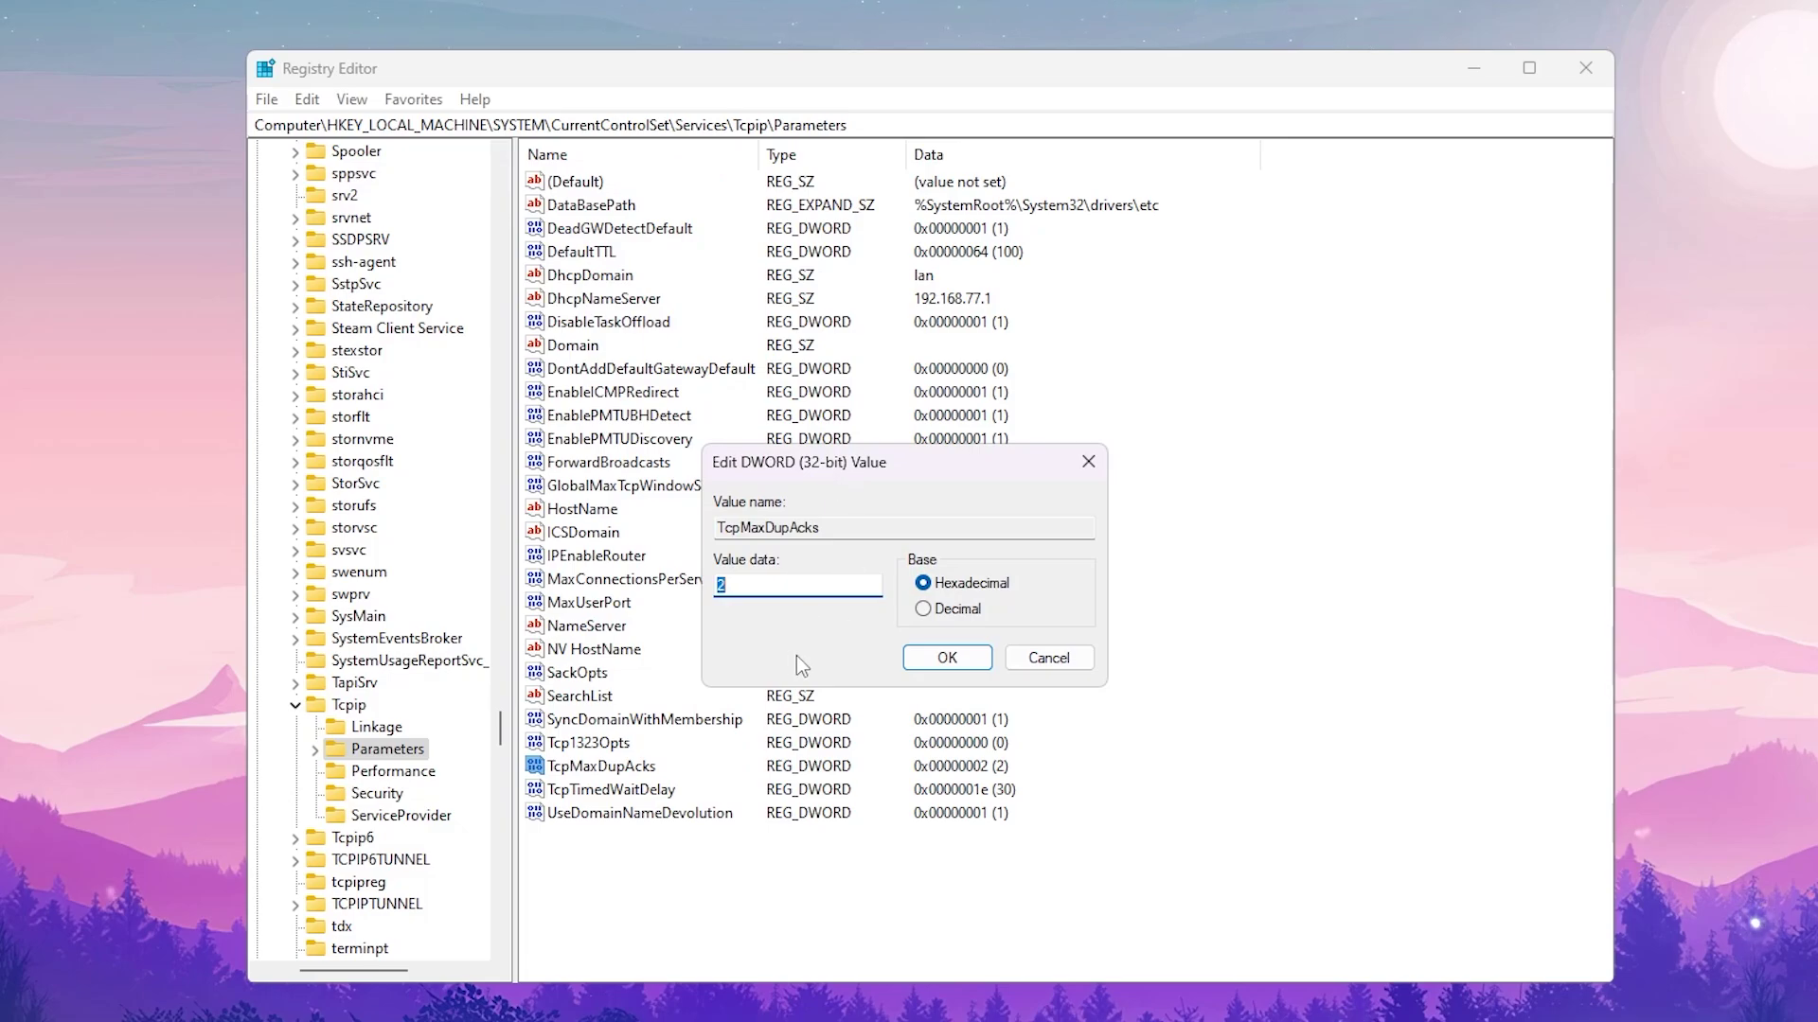
{"action": "left_click", "coordinate": [947, 658]}
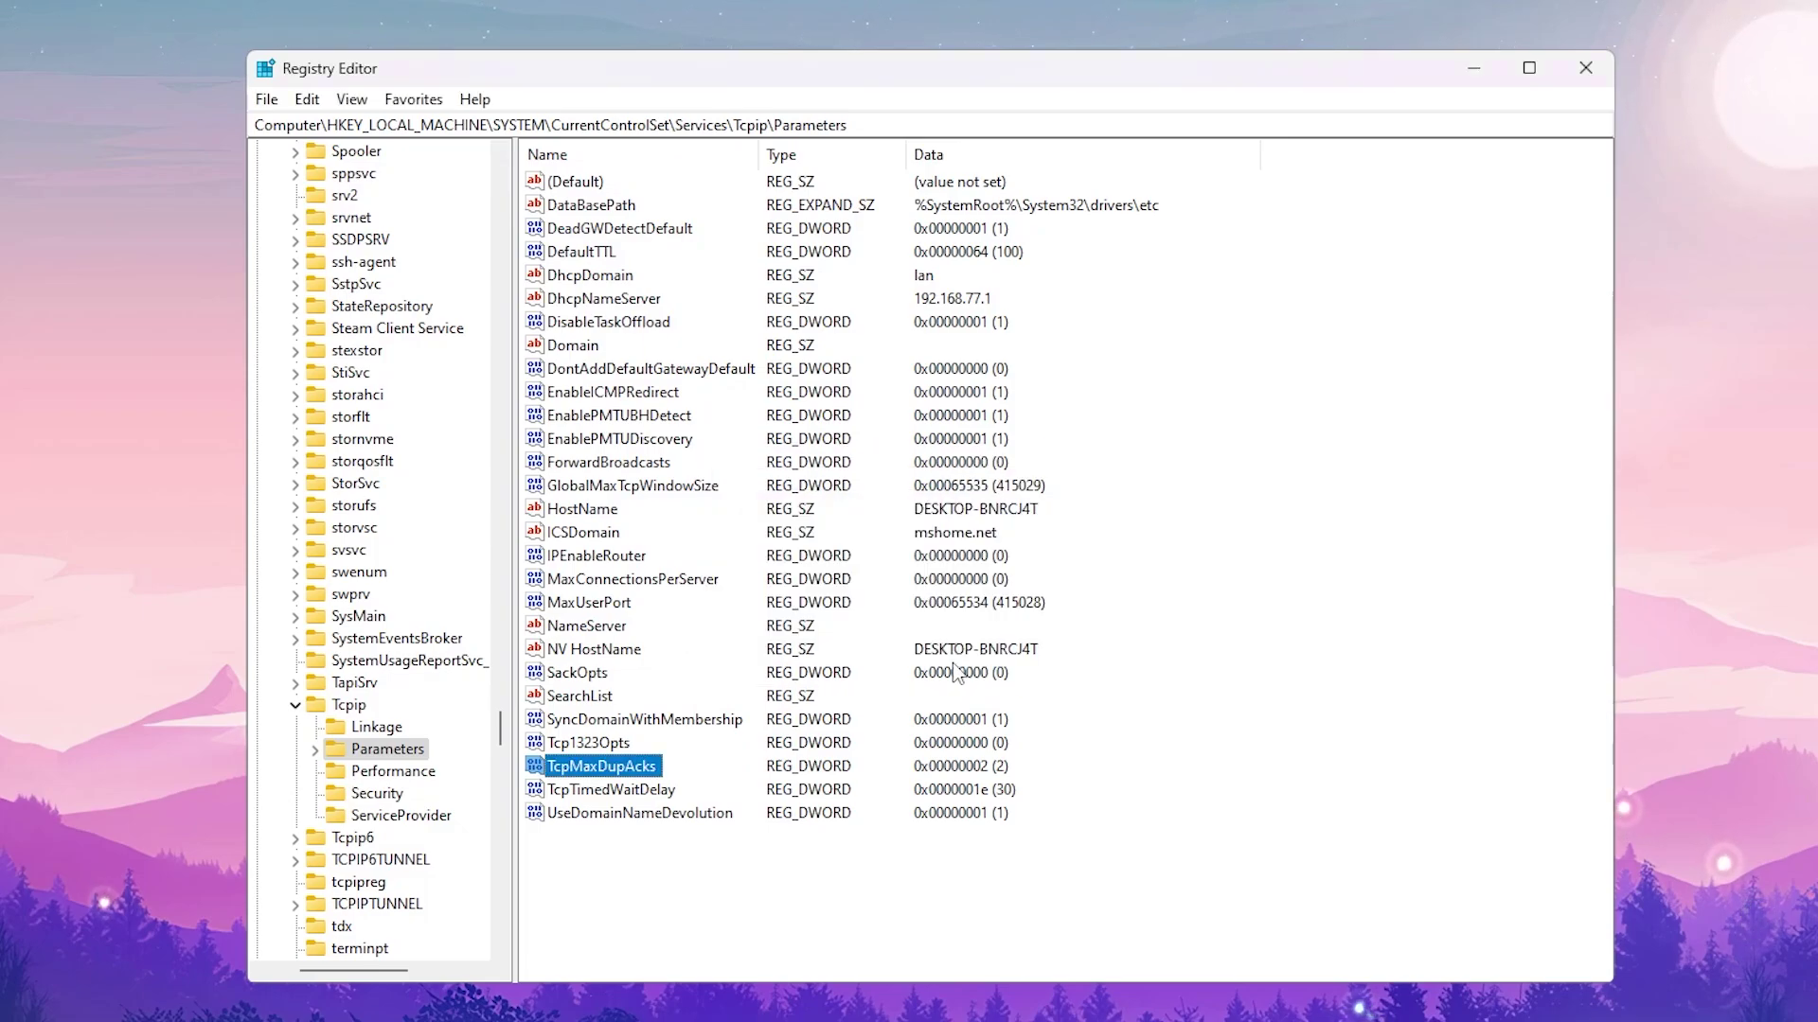
- Change Tcp1323Opts from 0 to 1
{"action": "double_click", "coordinate": [585, 743]}
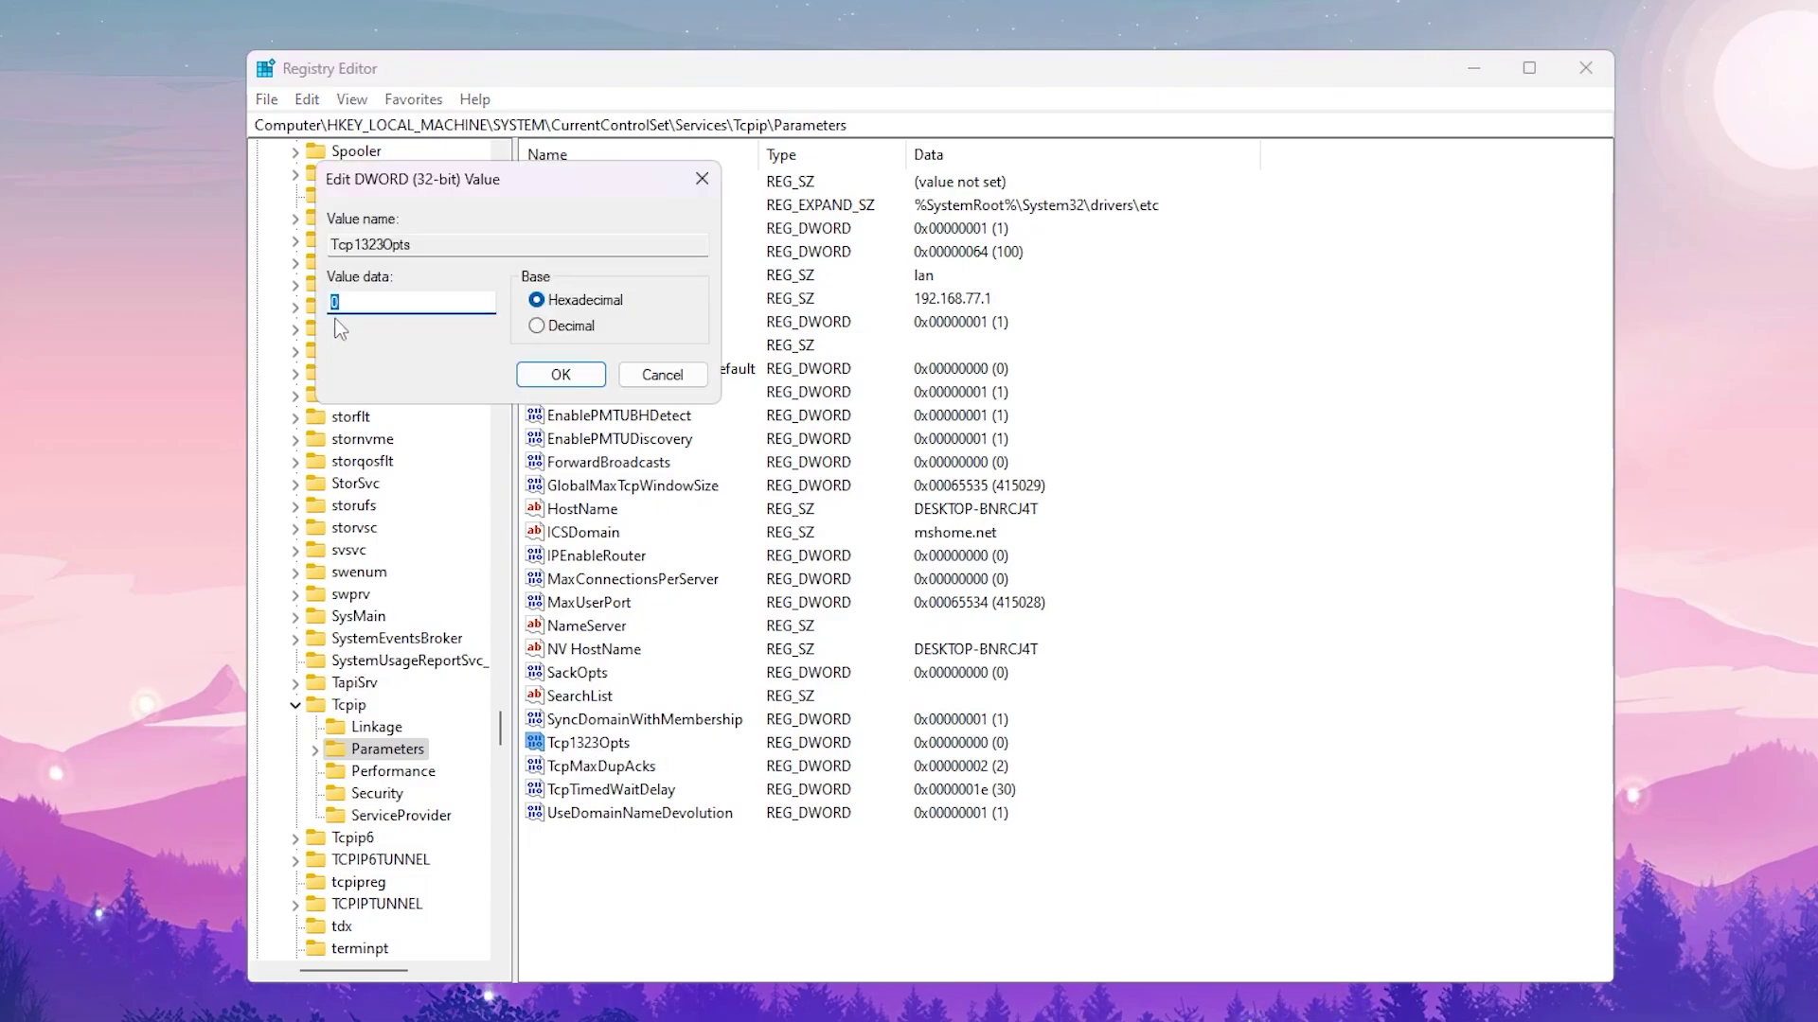
{"action": "type", "text": "1"}
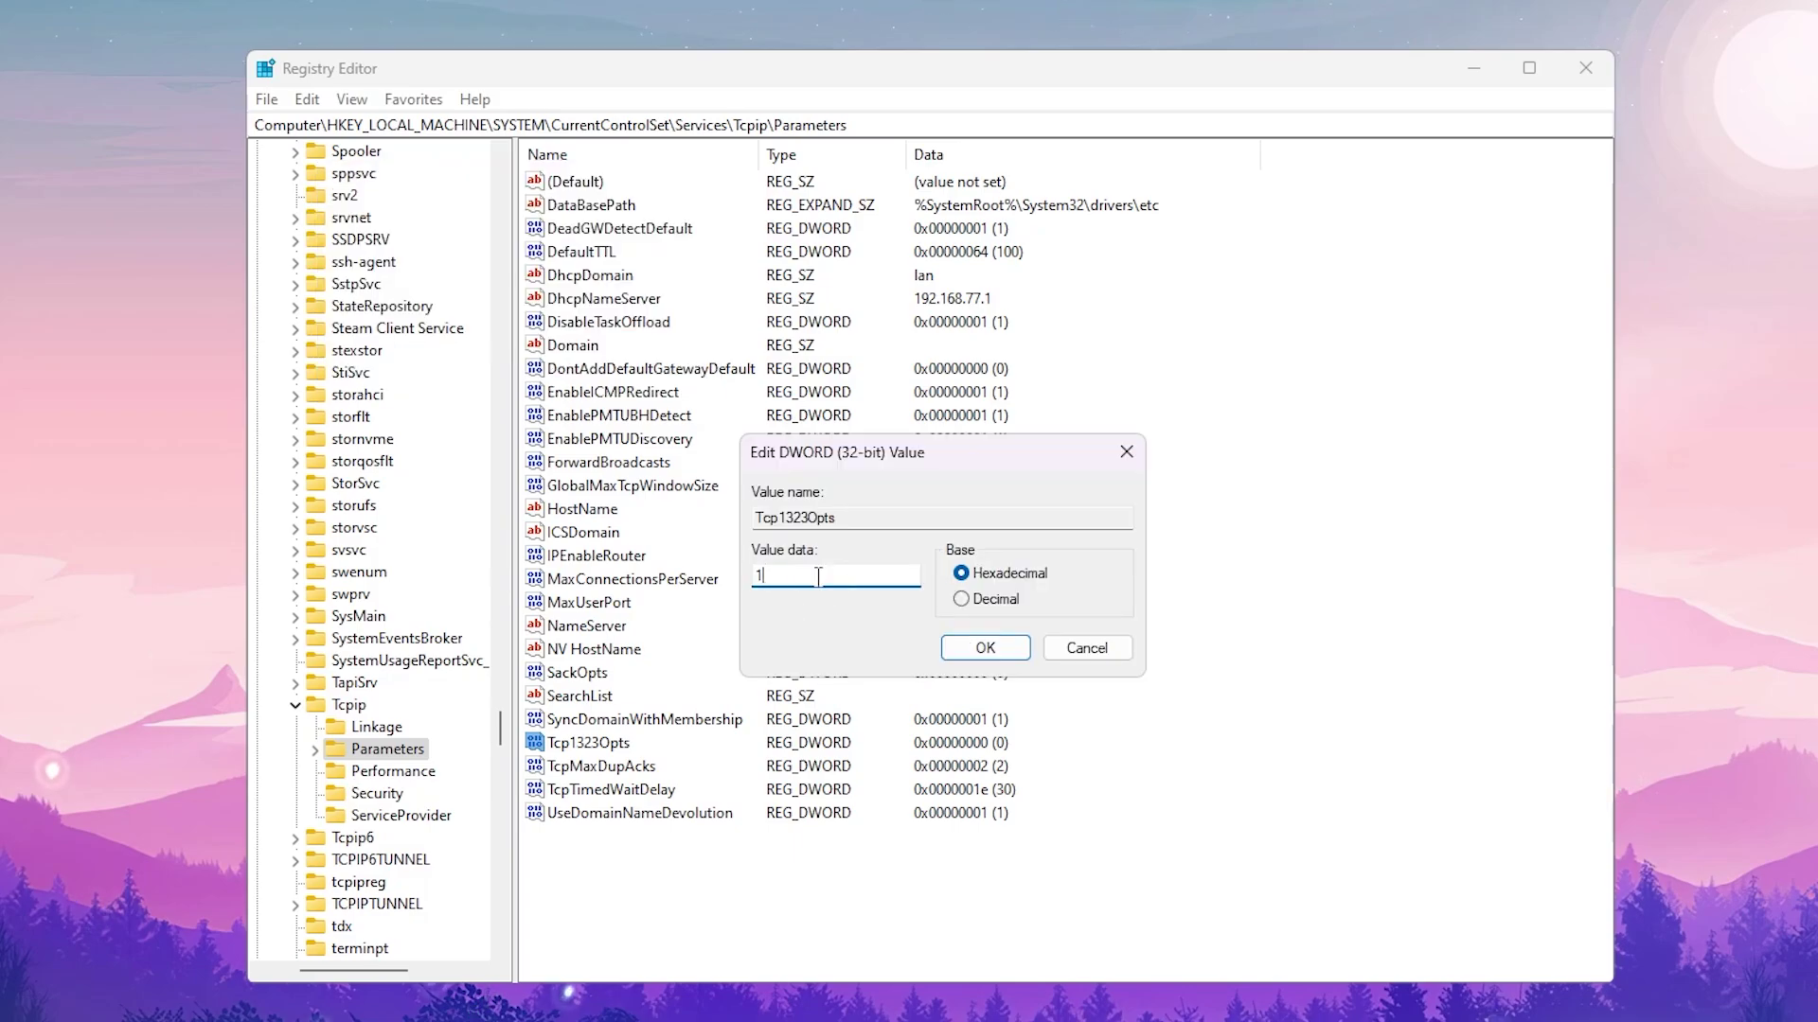
{"action": "left_click", "coordinate": [985, 646]}
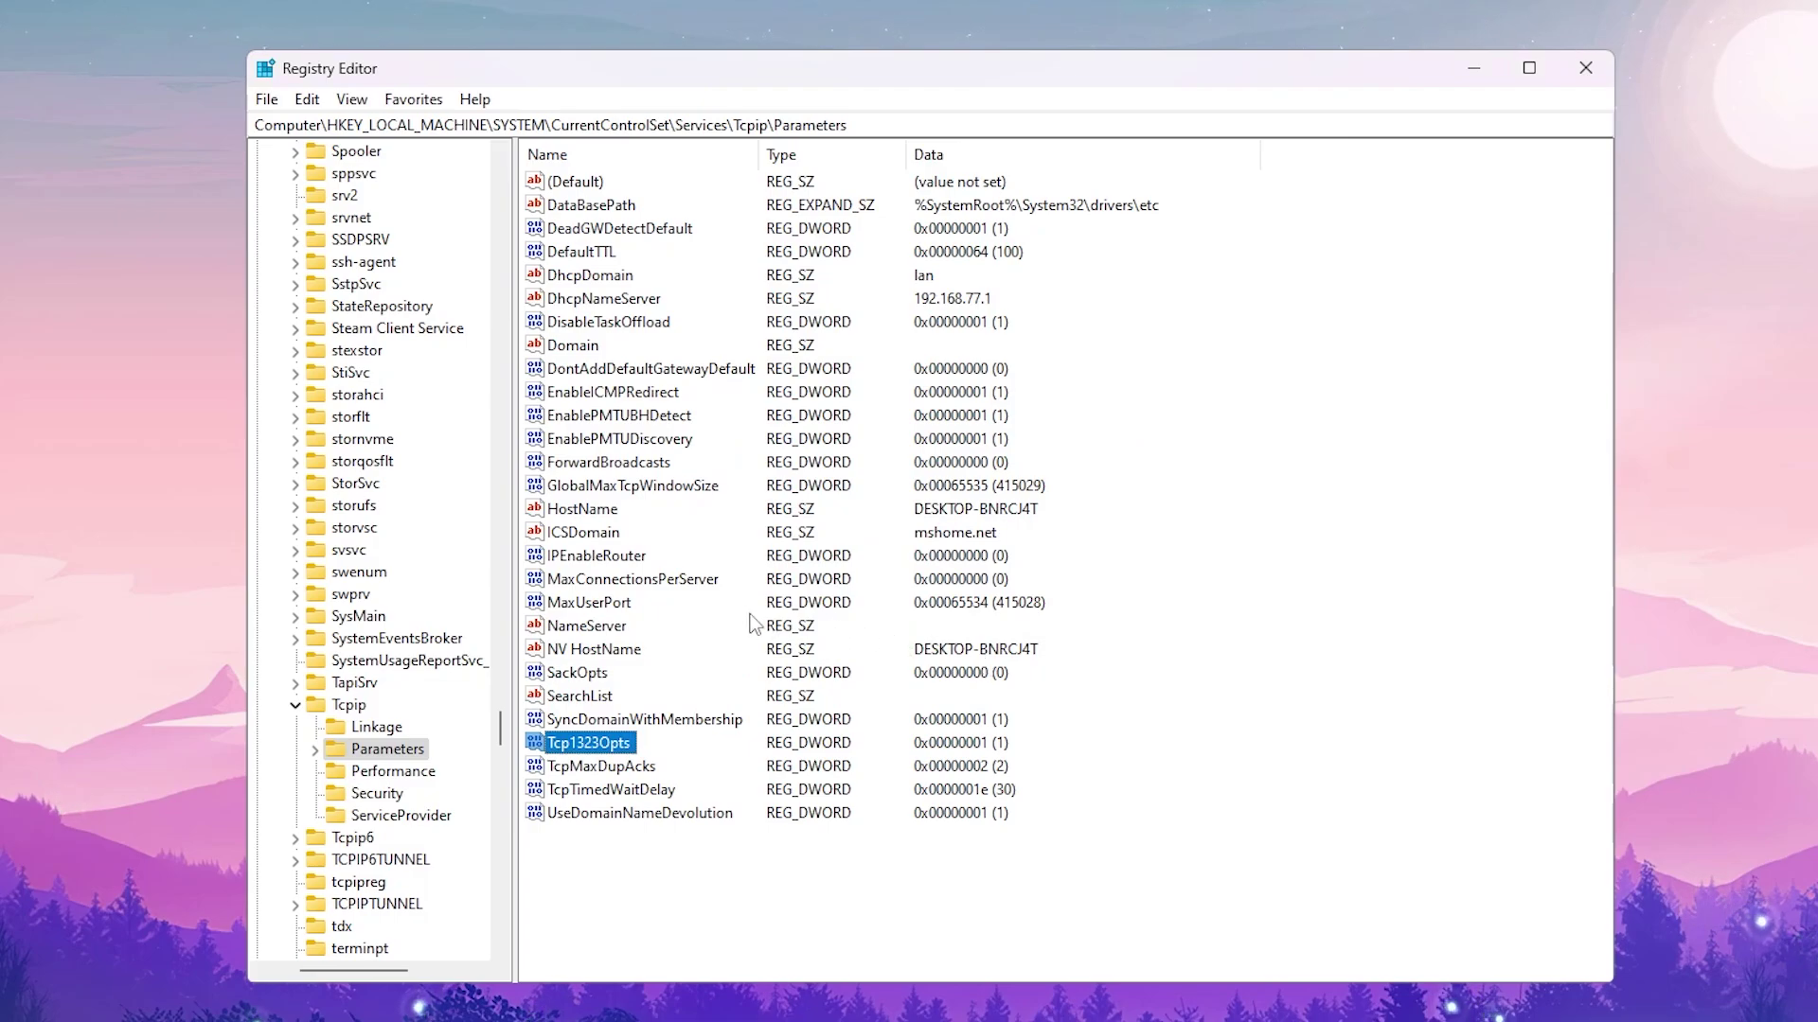
{"action": "key", "text": "Down"}
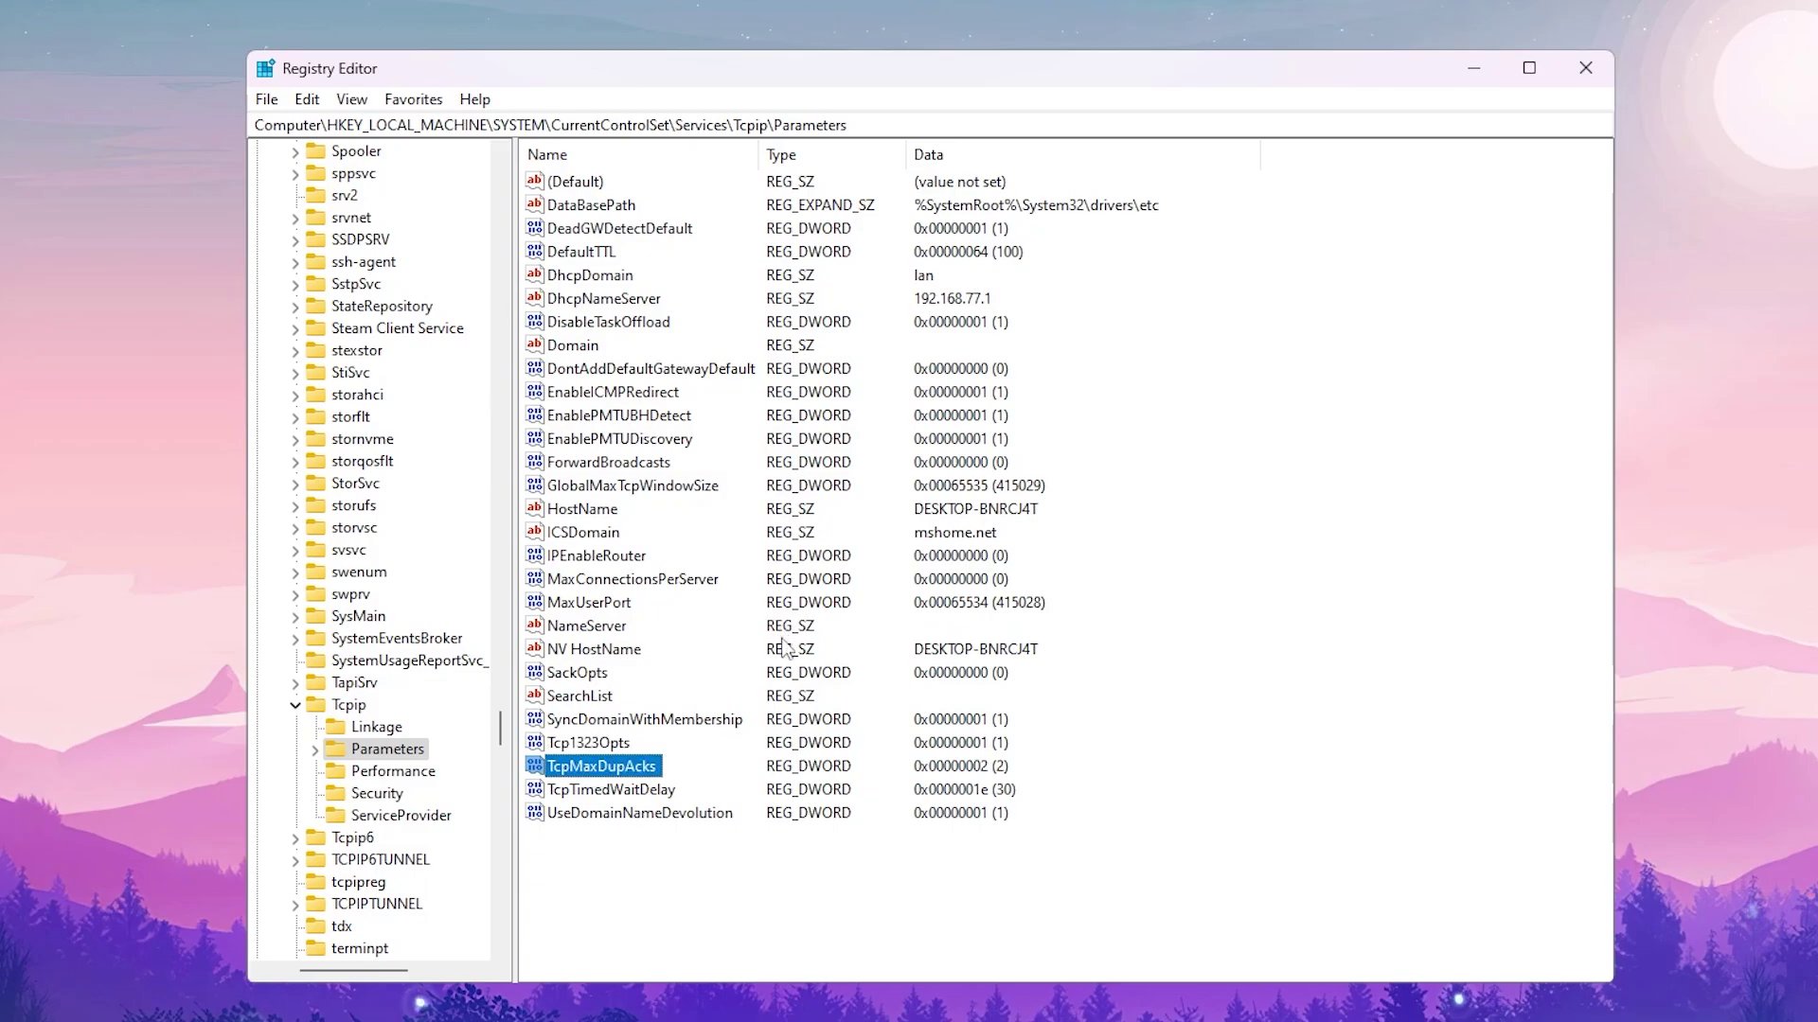
- Set TcpTimedWaitDelay to hexadecimal 30 (48 decimal)
{"action": "left_click", "coordinate": [644, 793]}
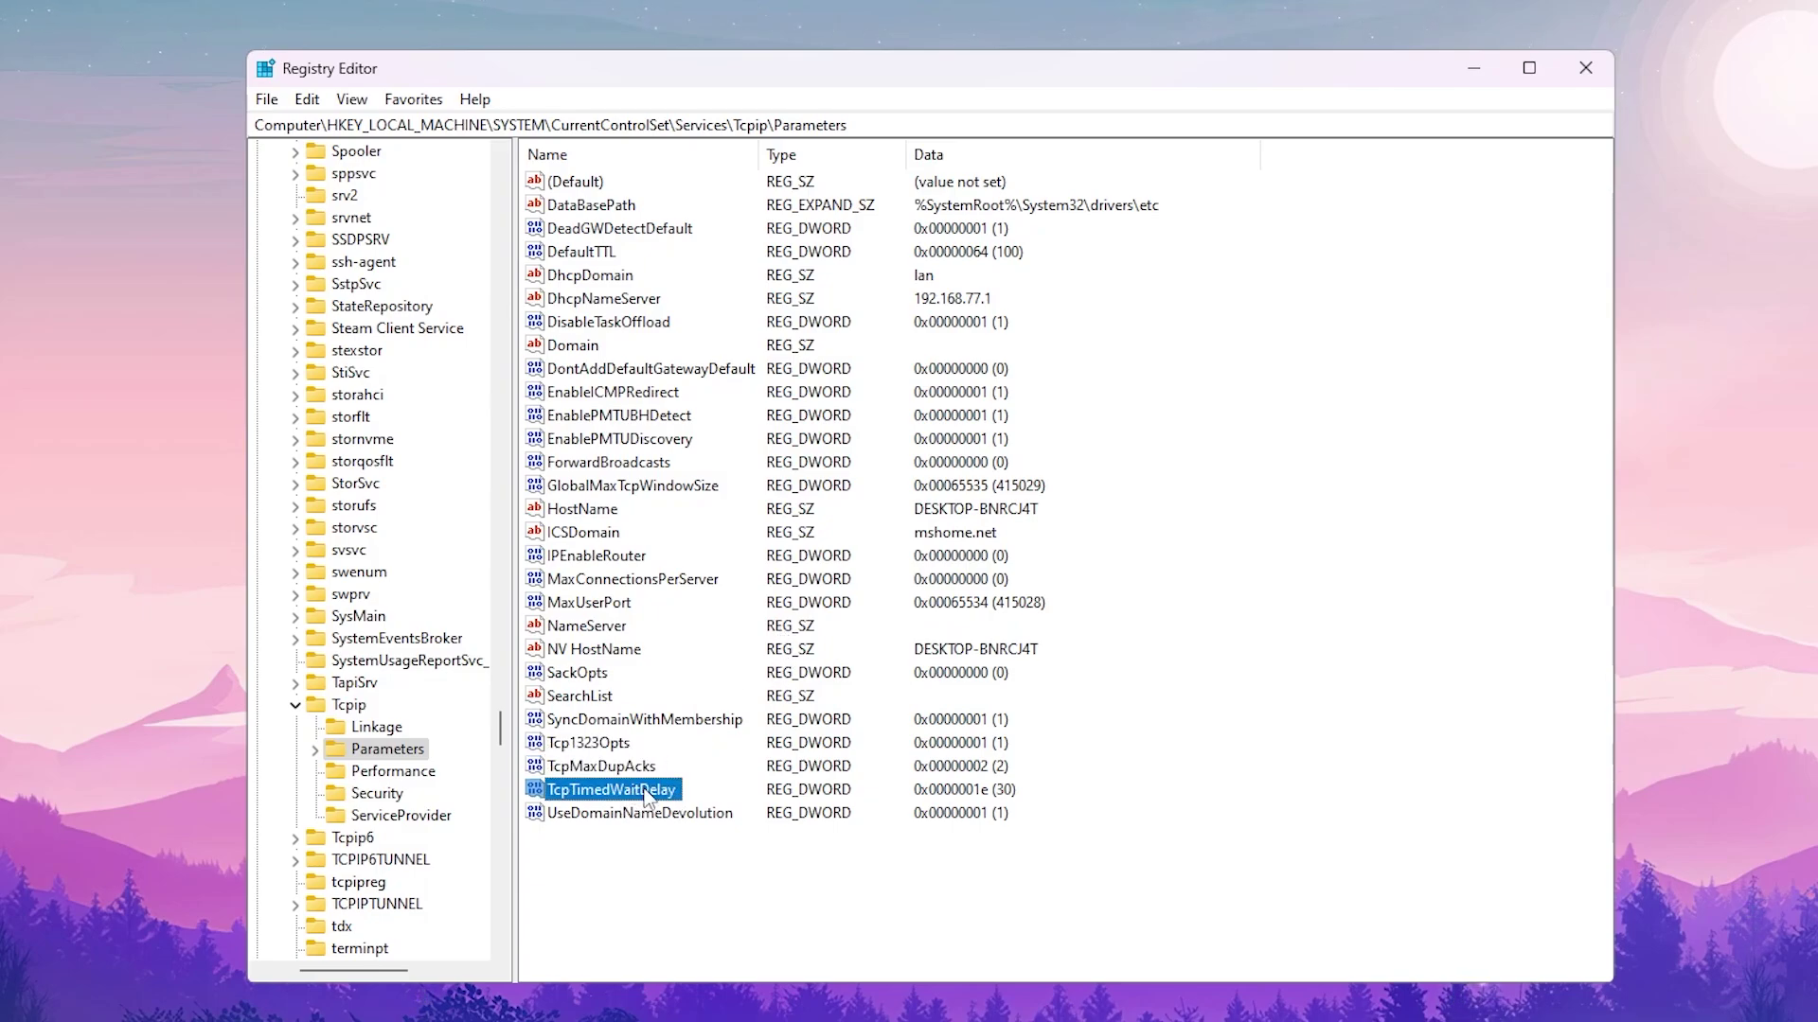
{"action": "double_click", "coordinate": [649, 793]}
{"action": "left_click_drag", "start_coordinate": [451, 192], "coordinate": [956, 619]}
{"action": "type", "text": "30"}
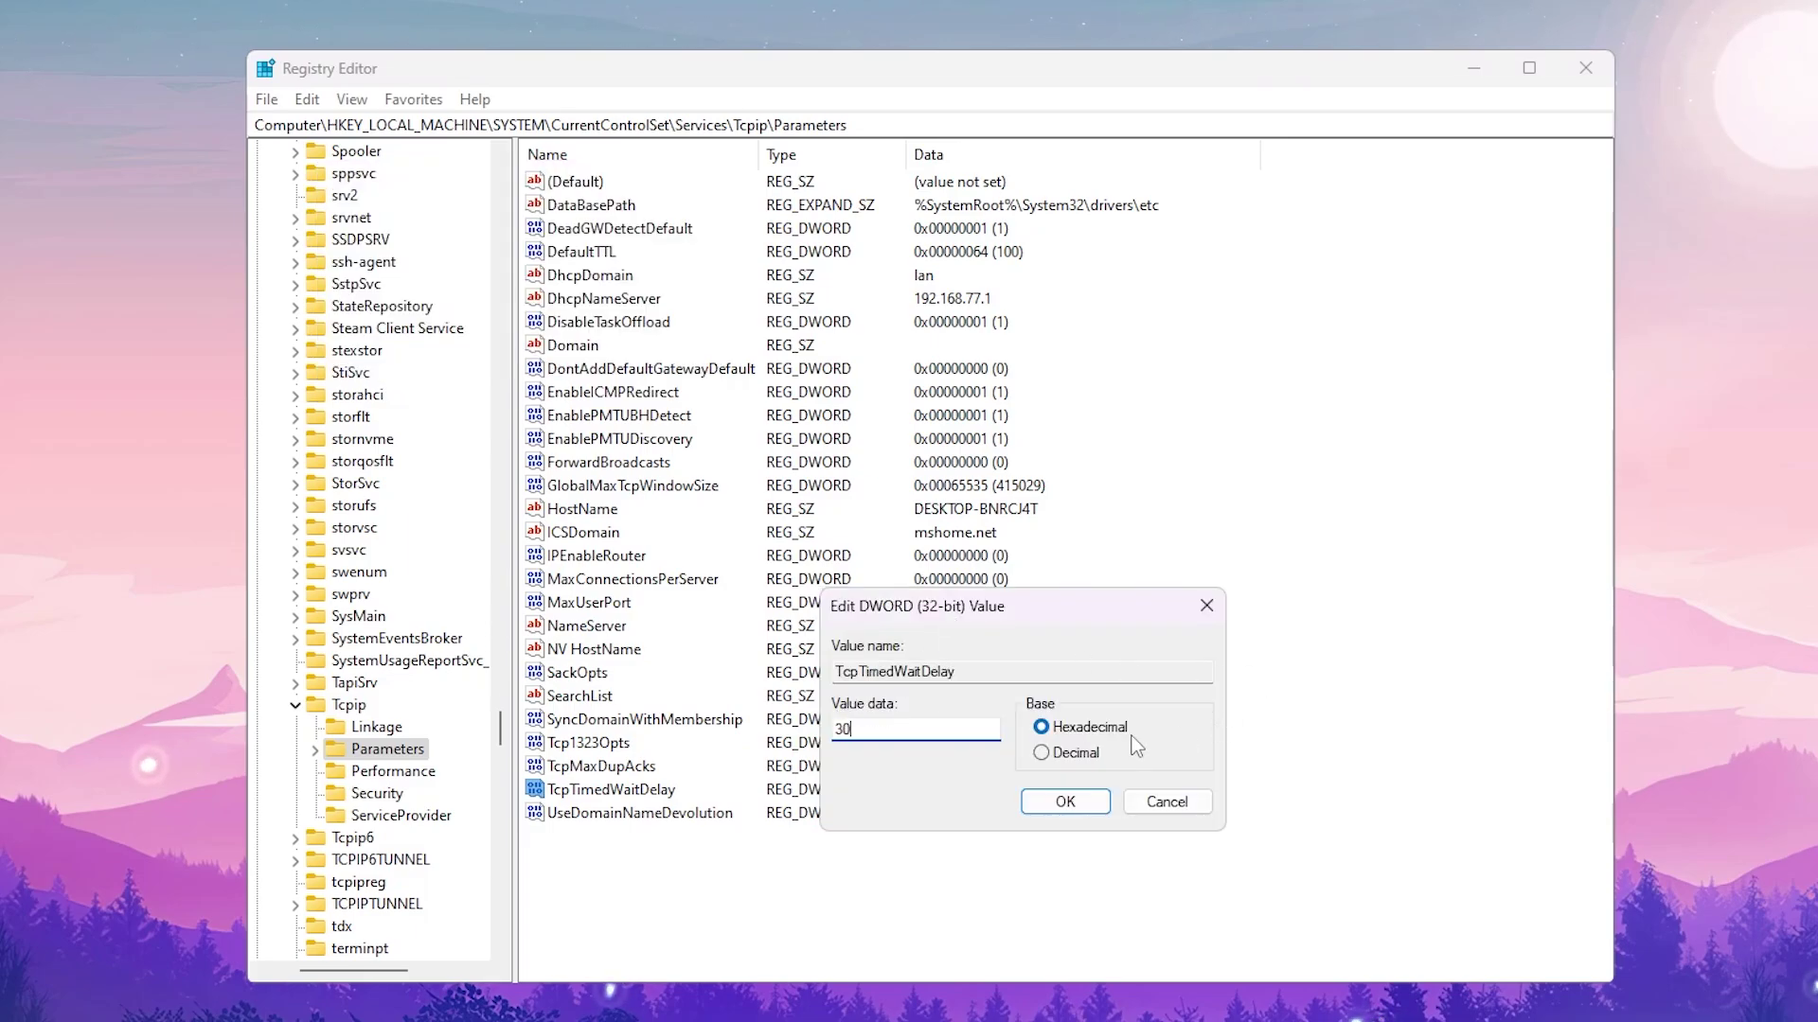
{"action": "left_click", "coordinate": [1065, 802]}
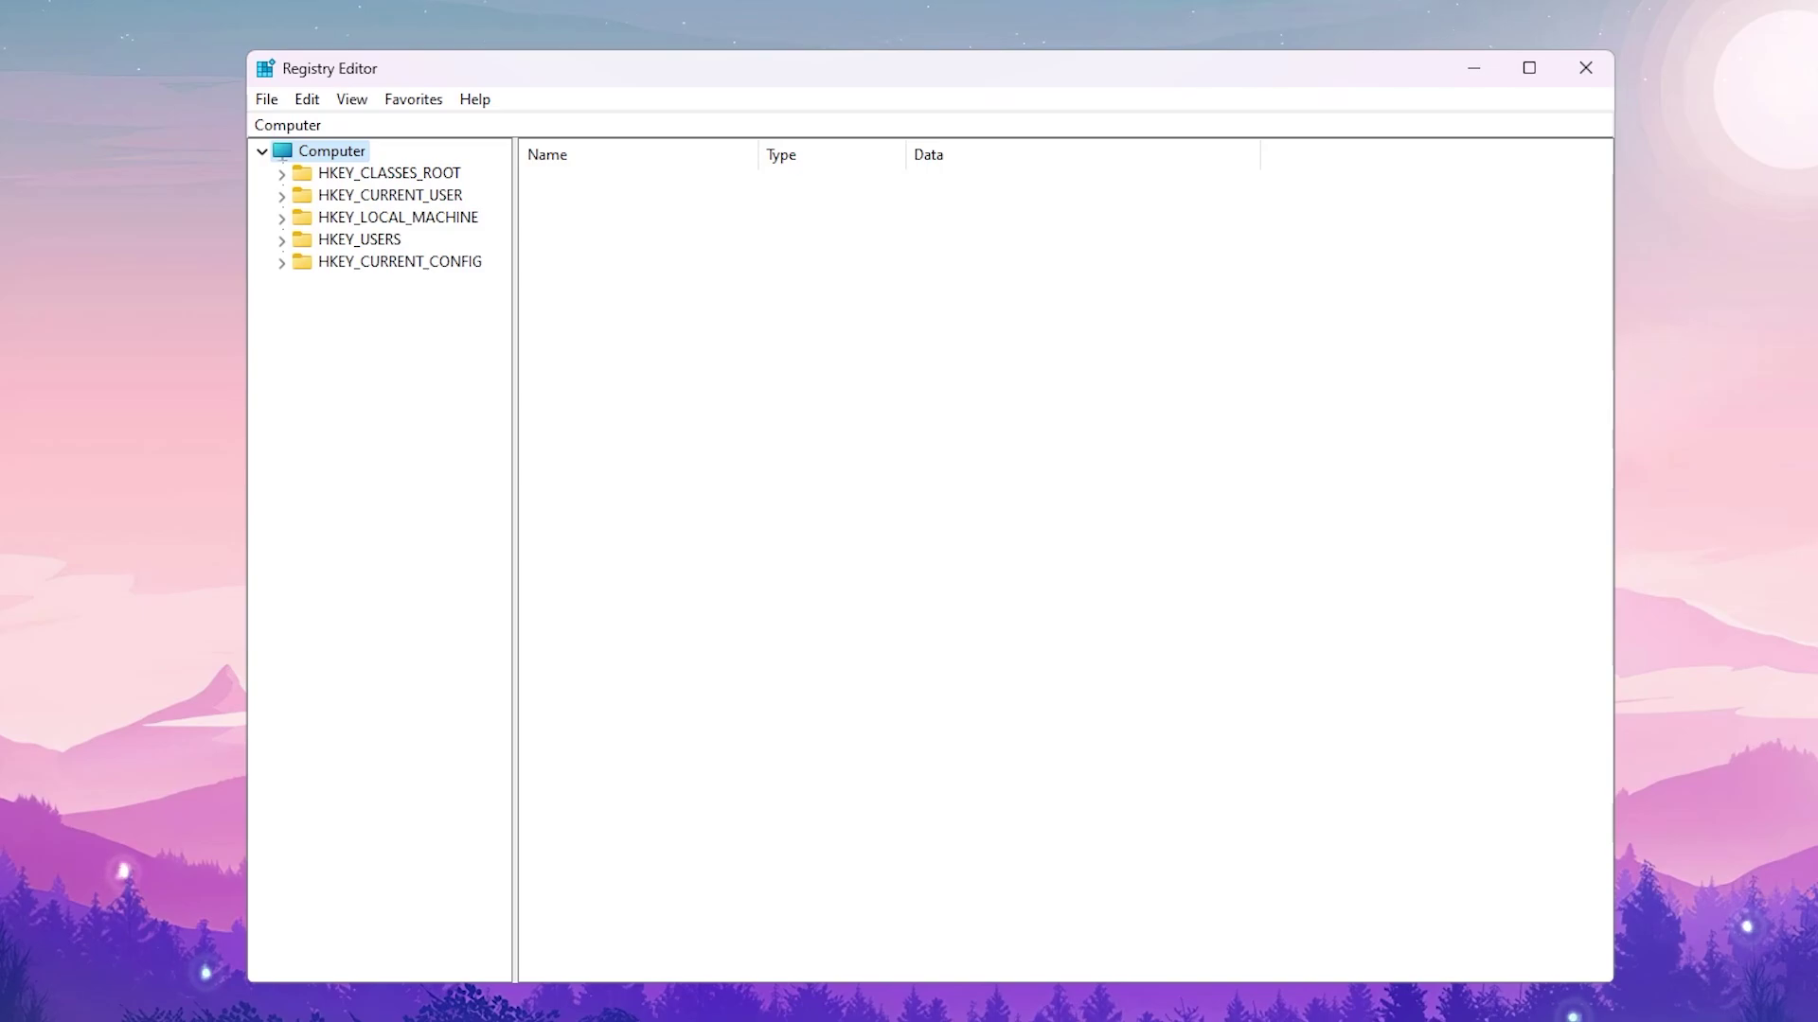
- Expand HKEY_LOCAL_MACHINE > SYSTEM > CurrentControlSet > Control in the tree
{"action": "left_click", "coordinate": [417, 218]}
{"action": "left_click", "coordinate": [280, 220]}
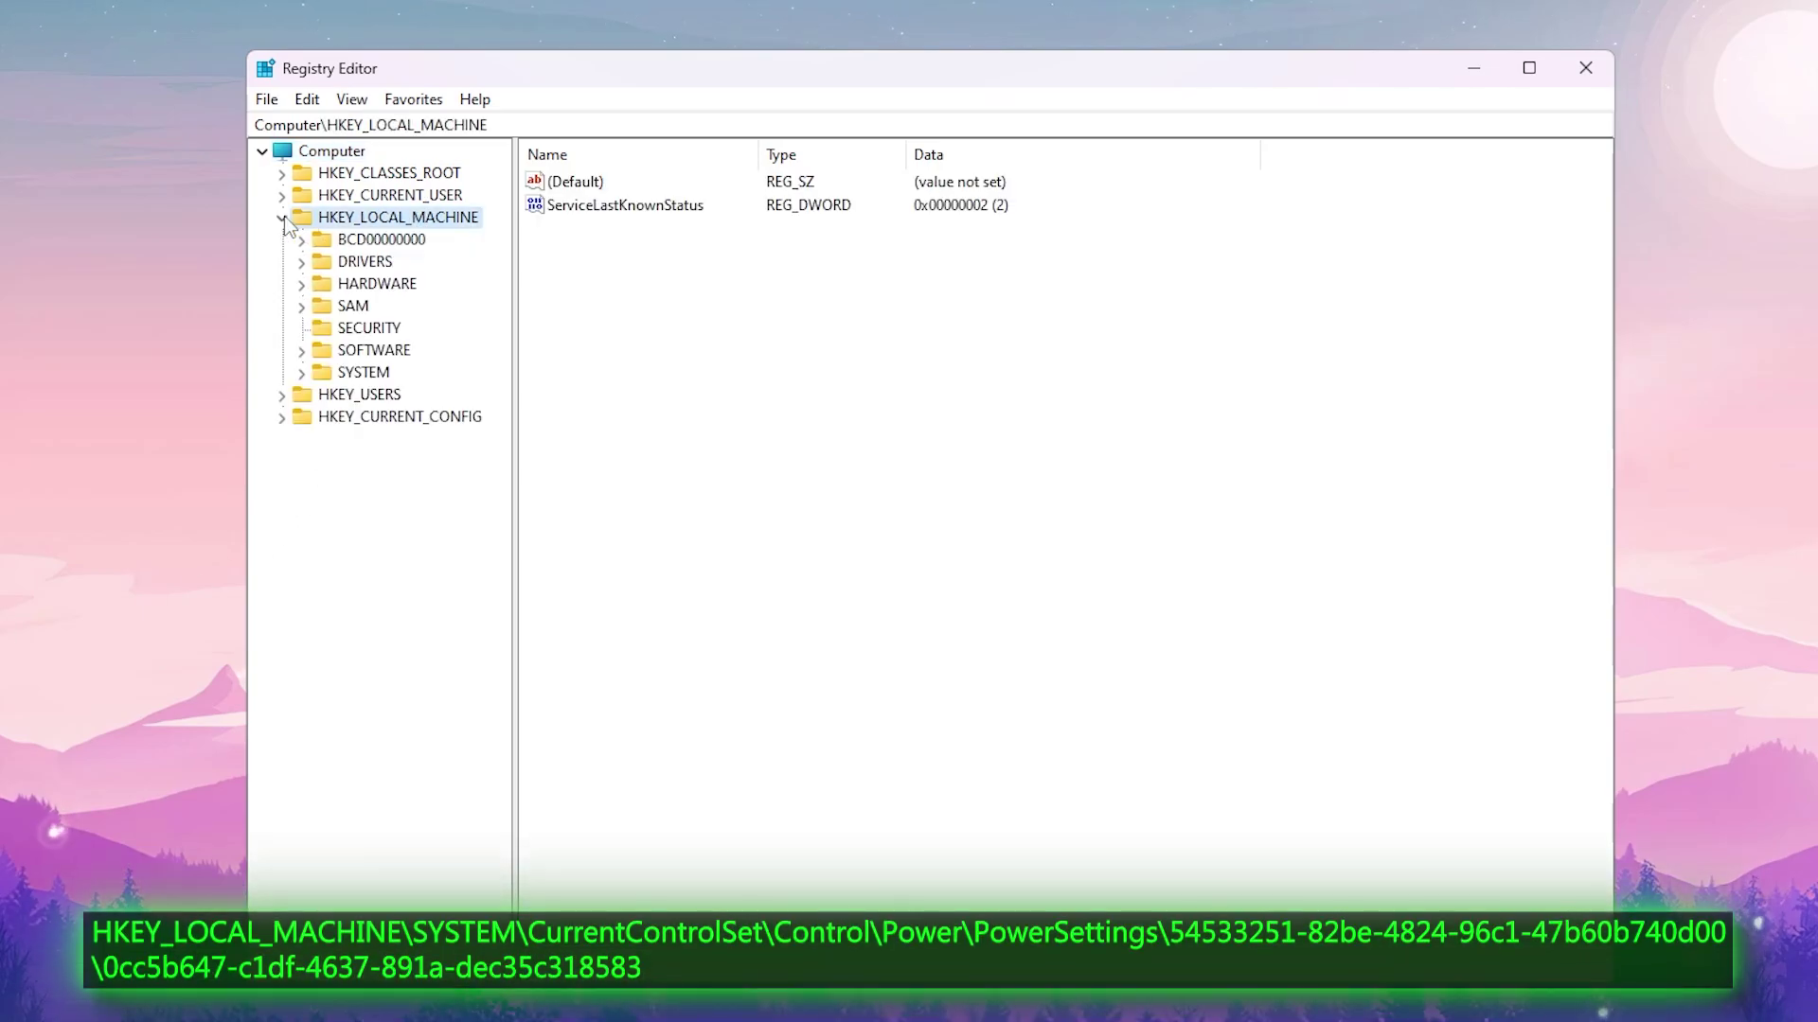
{"action": "left_click", "coordinate": [363, 372]}
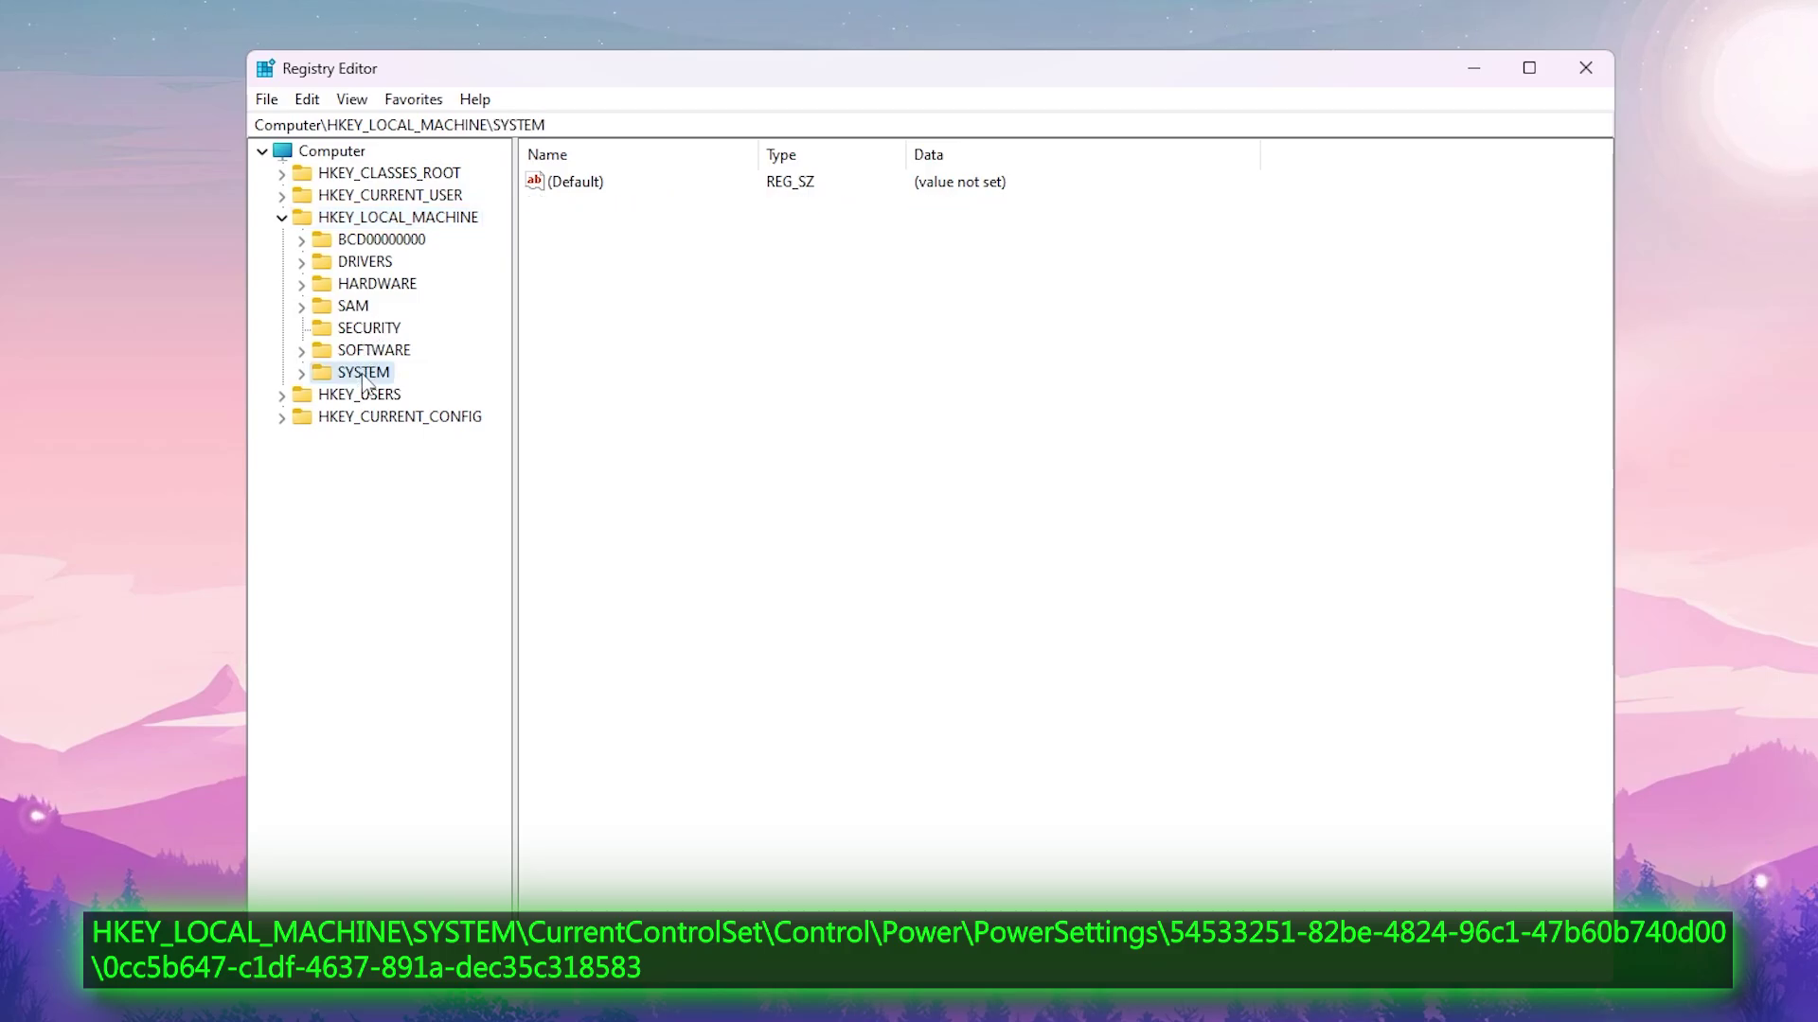
{"action": "left_click", "coordinate": [300, 373]}
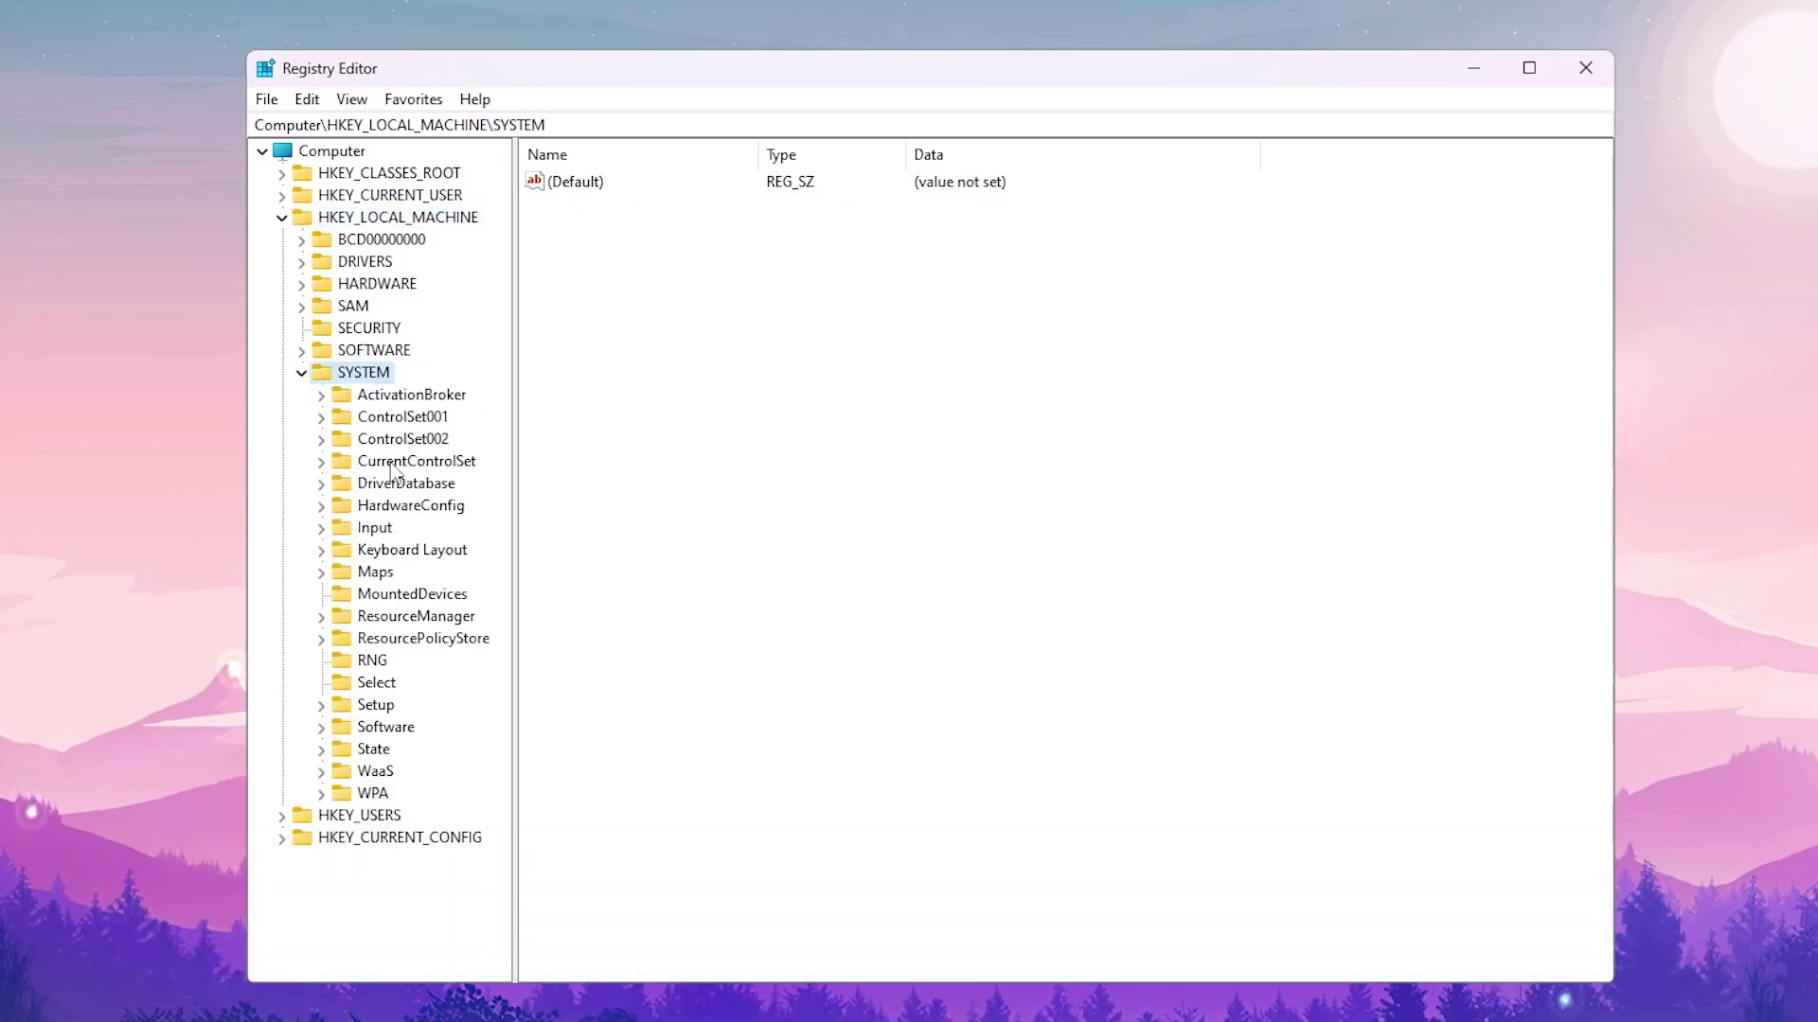
{"action": "left_click", "coordinate": [390, 464]}
{"action": "left_click", "coordinate": [321, 463]}
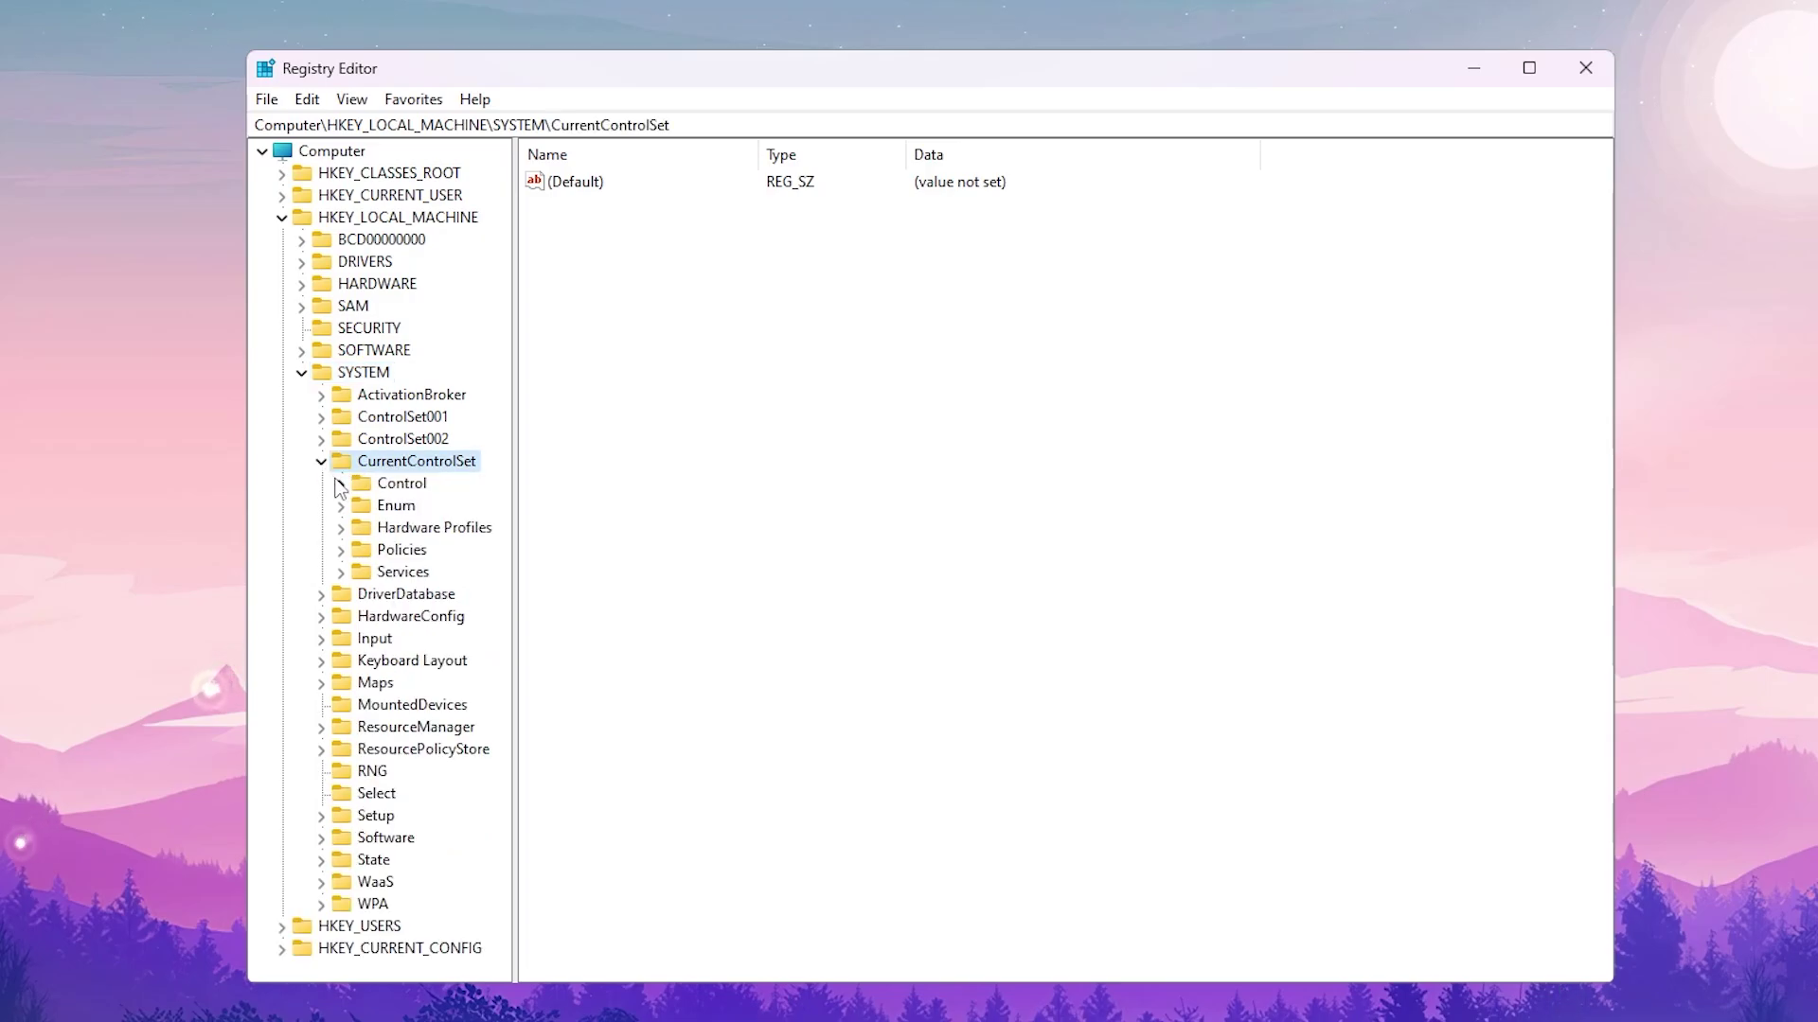
{"action": "left_click", "coordinate": [395, 488]}
{"action": "left_click", "coordinate": [342, 486]}
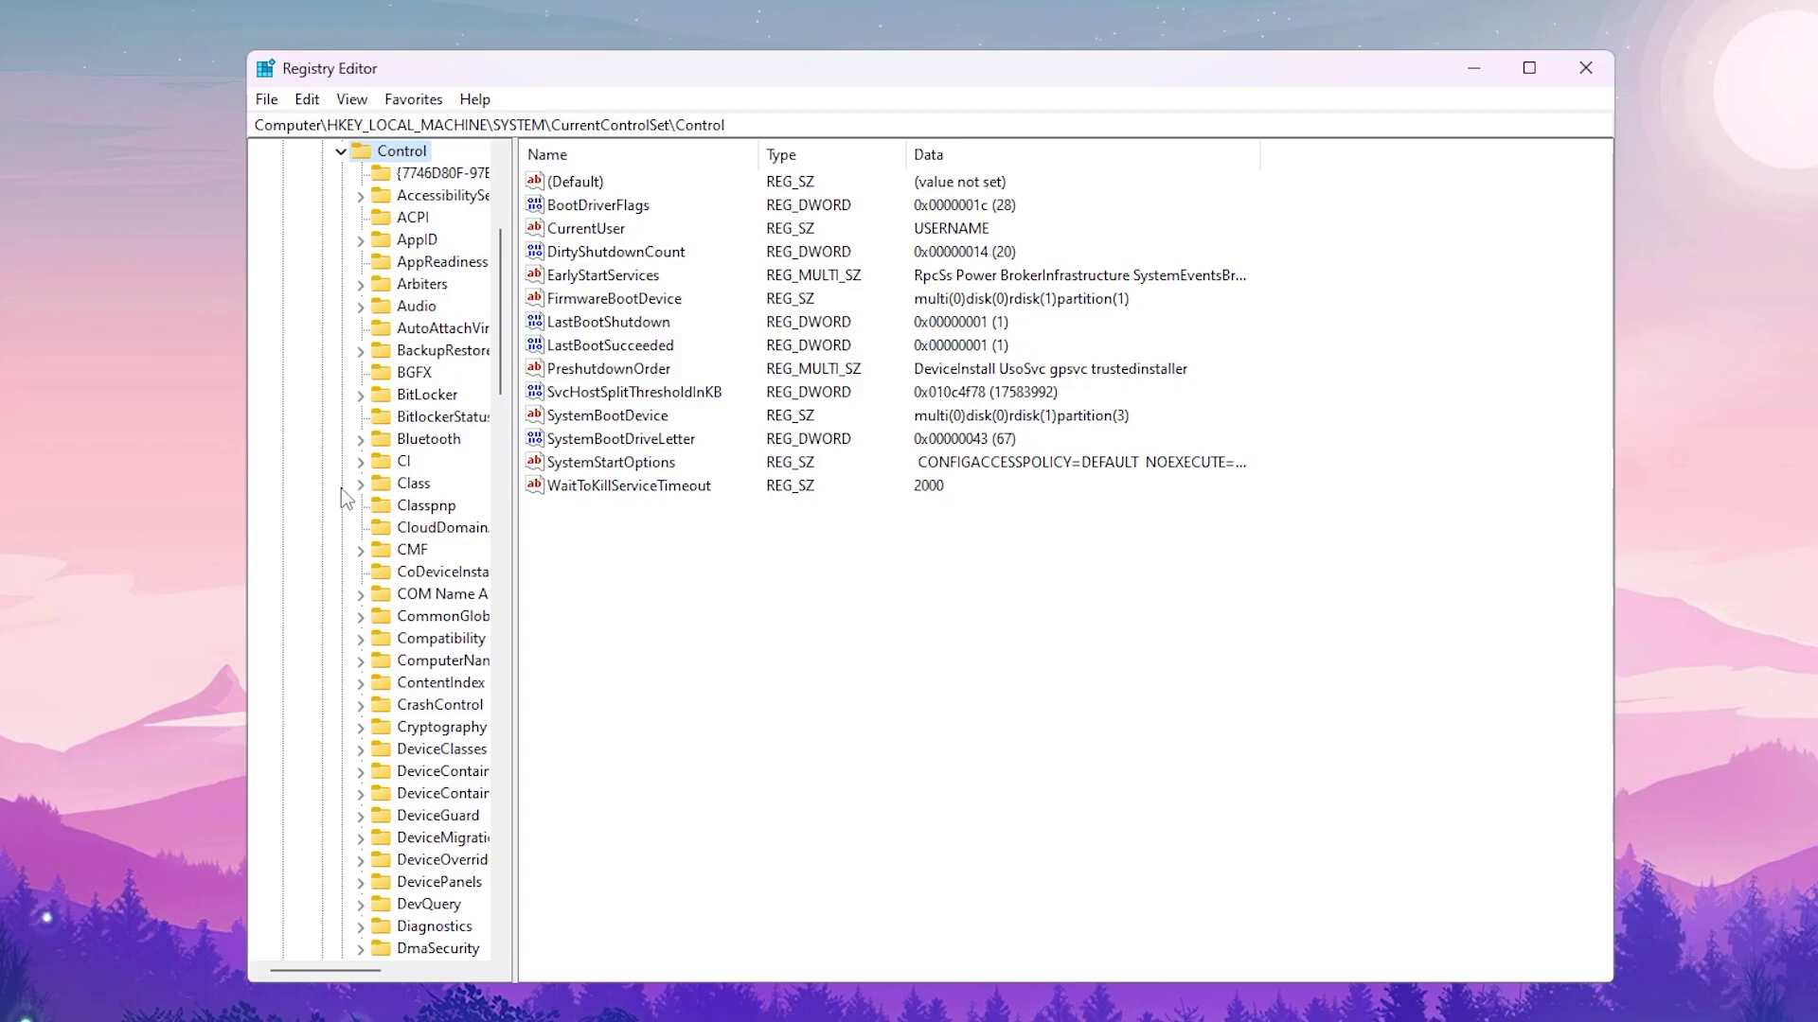
- Expand Control\Power and its PowerSettings key to list the GUID subkeys
{"action": "left_click", "coordinate": [384, 512]}
{"action": "key", "text": "p"}
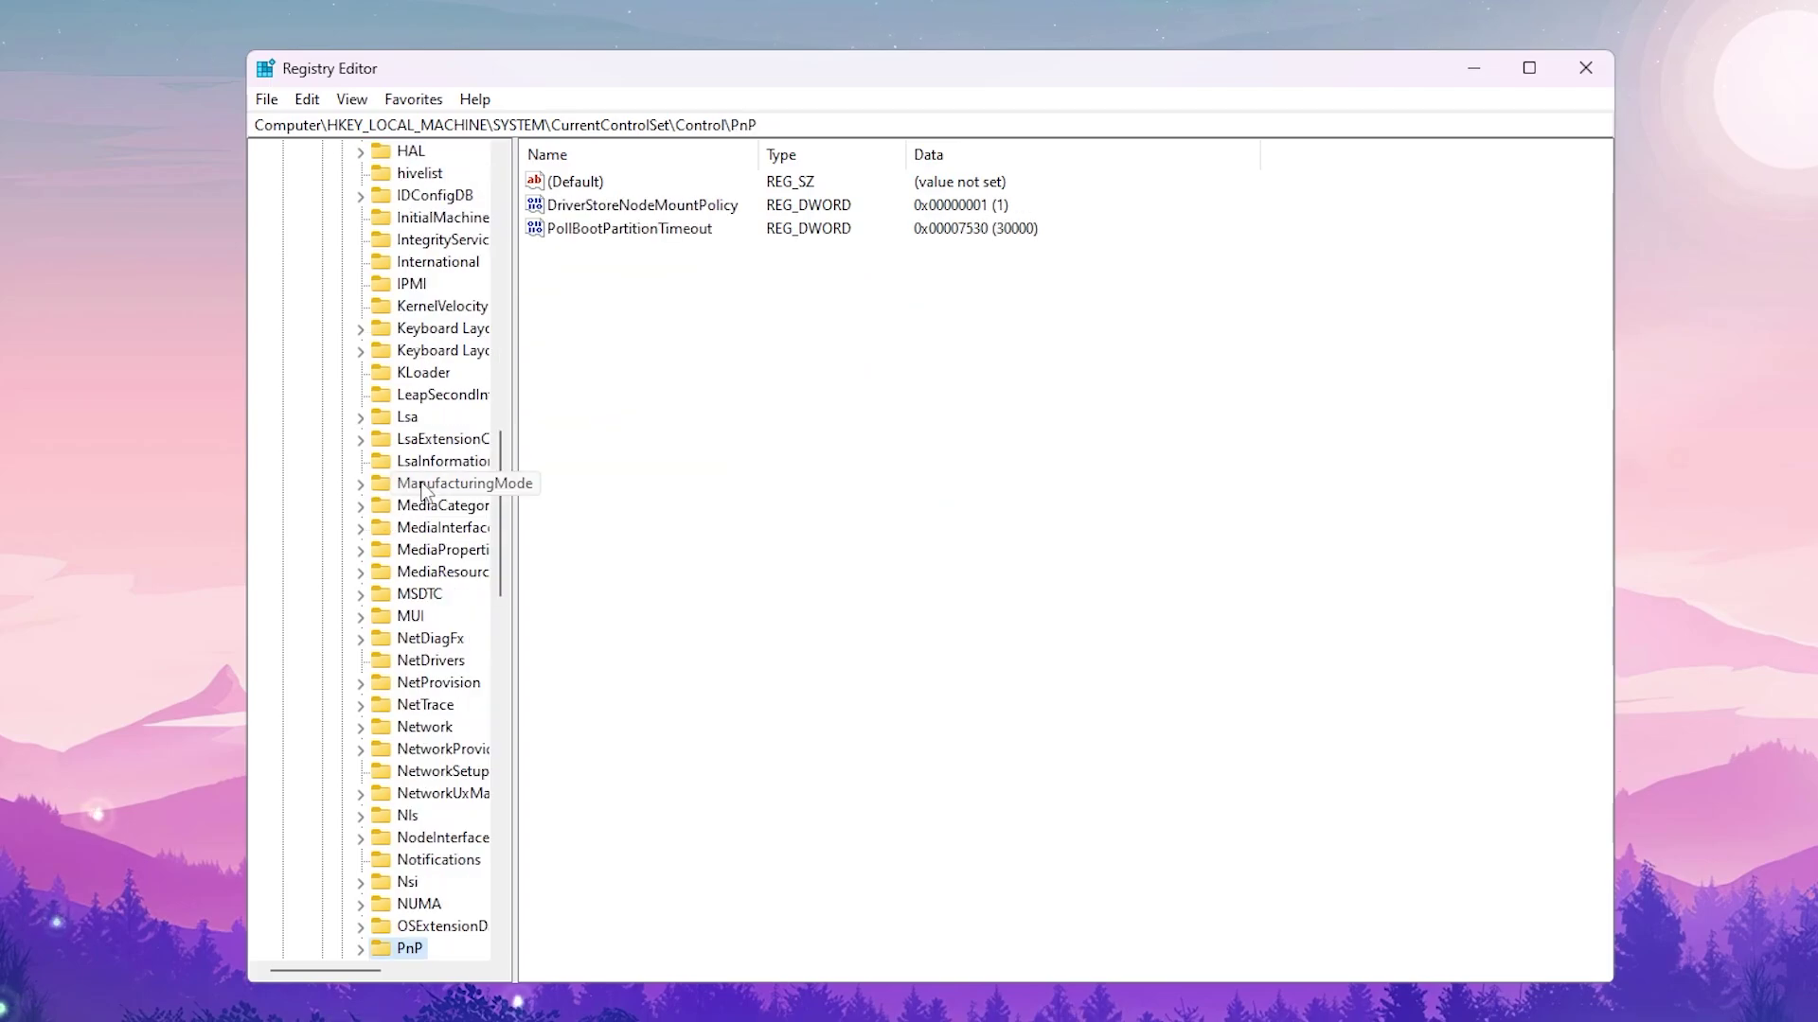
{"action": "scroll", "coordinate": [416, 615], "scroll_direction": "down", "scroll_amount": 6}
{"action": "left_click", "coordinate": [409, 575]}
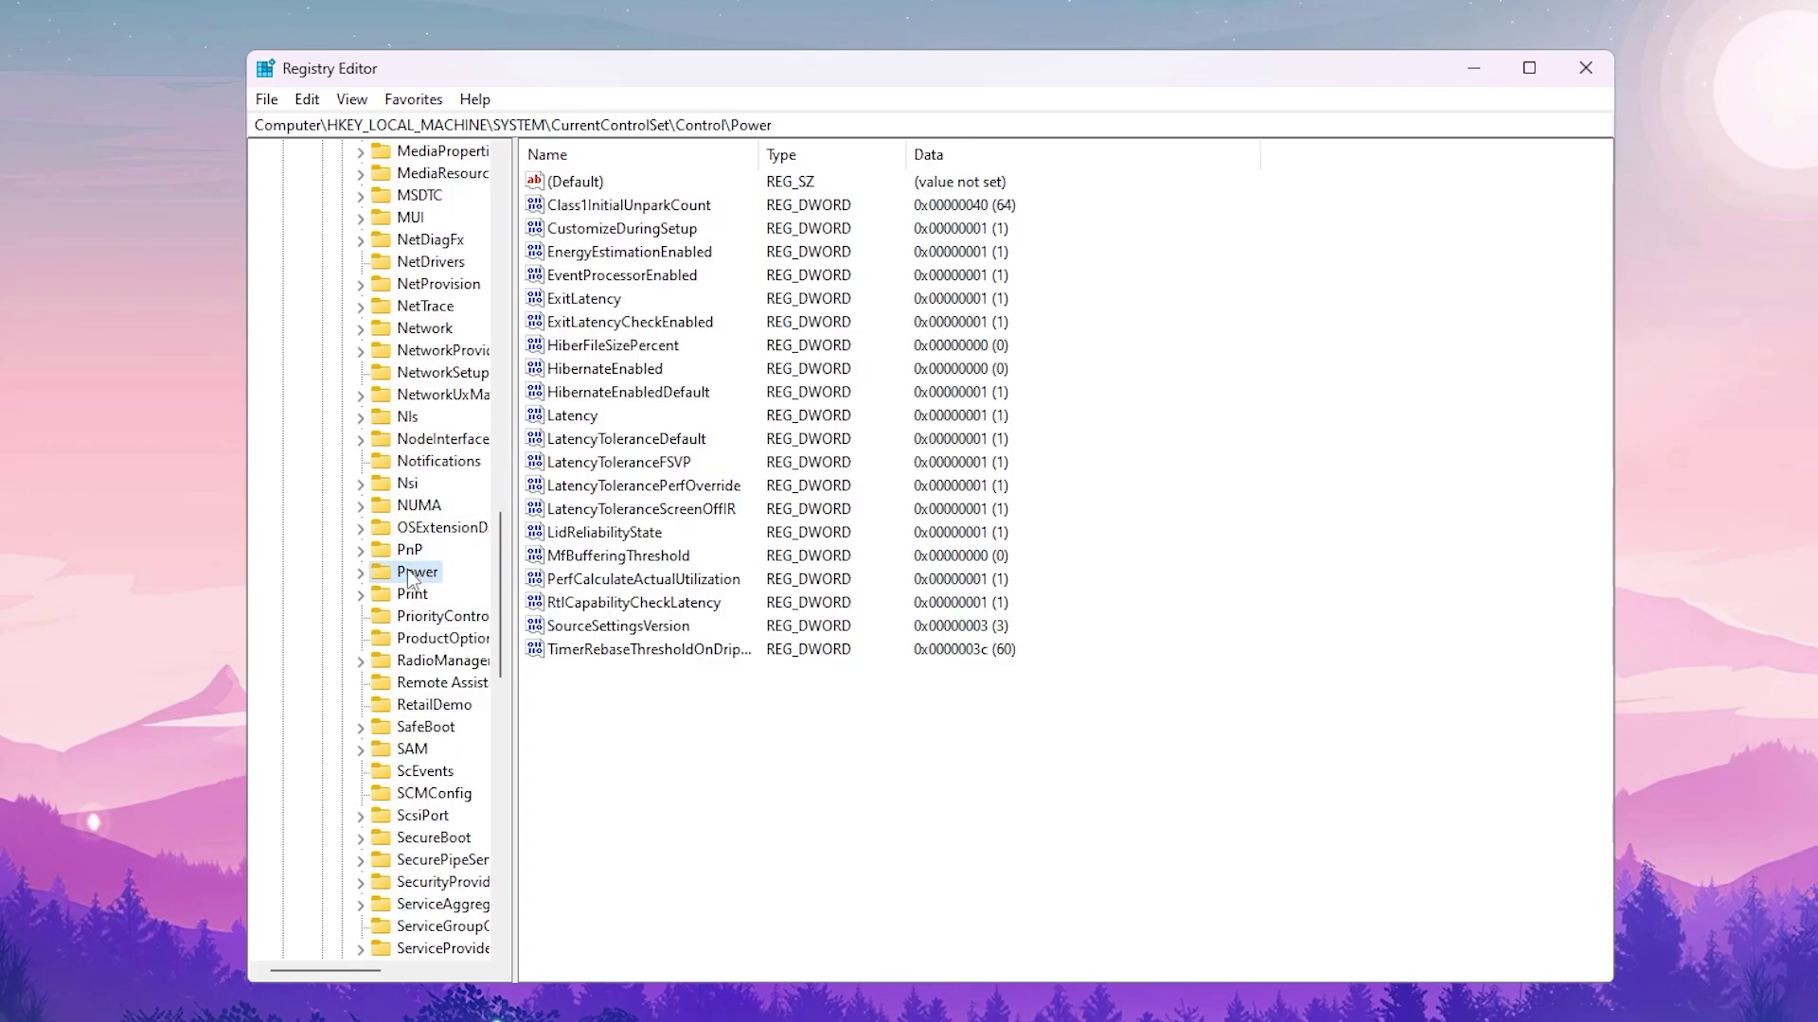
{"action": "left_click", "coordinate": [360, 574]}
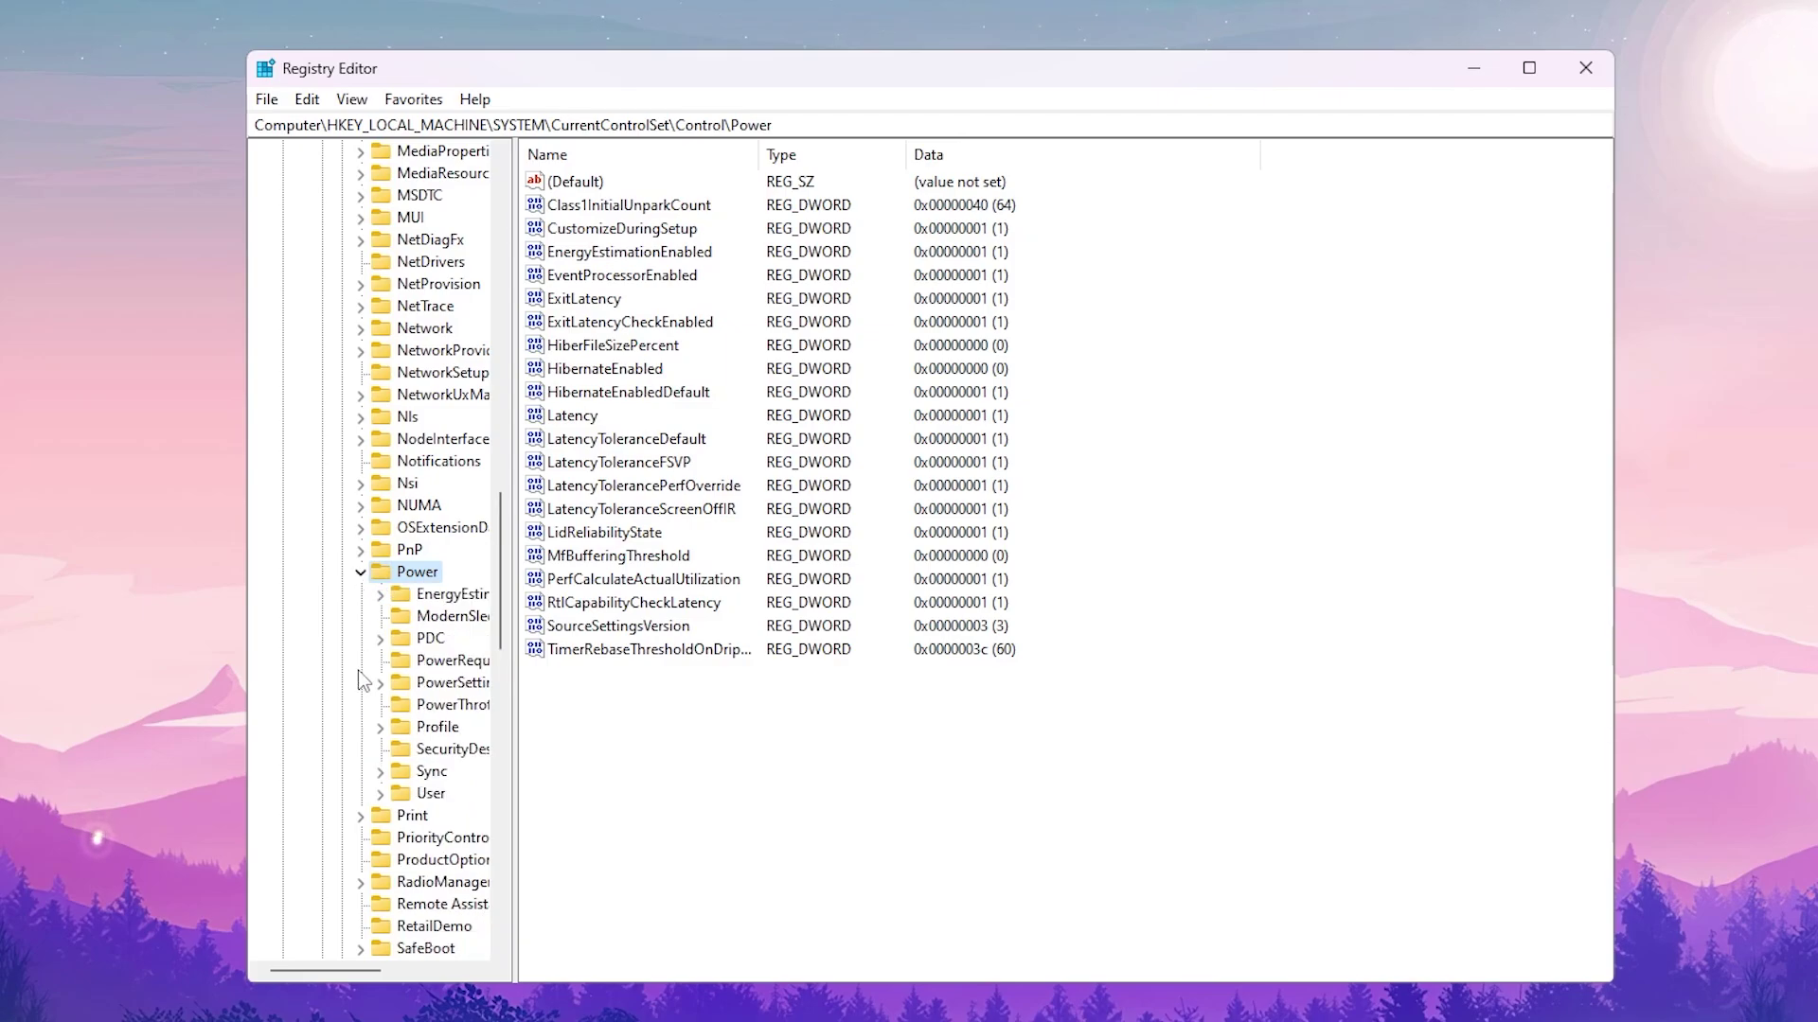
{"action": "left_click_drag", "start_coordinate": [360, 970], "coordinate": [398, 969]}
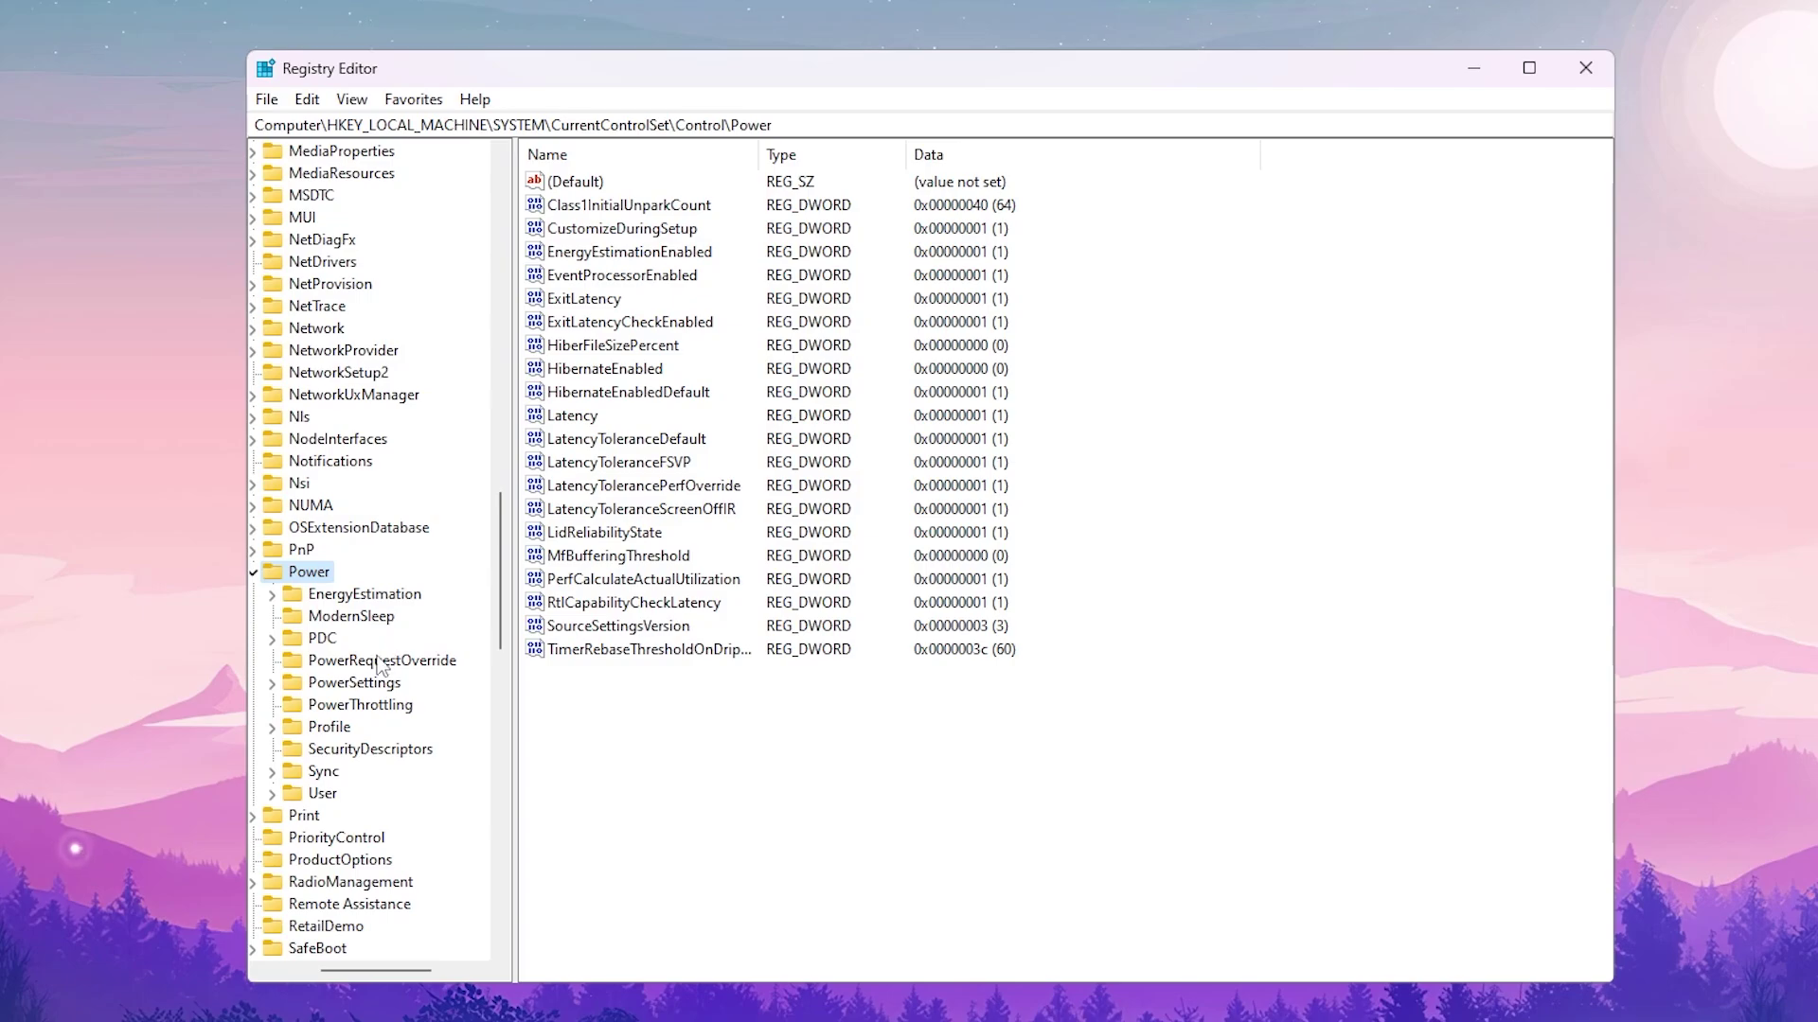
{"action": "left_click", "coordinate": [367, 685]}
{"action": "left_click", "coordinate": [272, 683]}
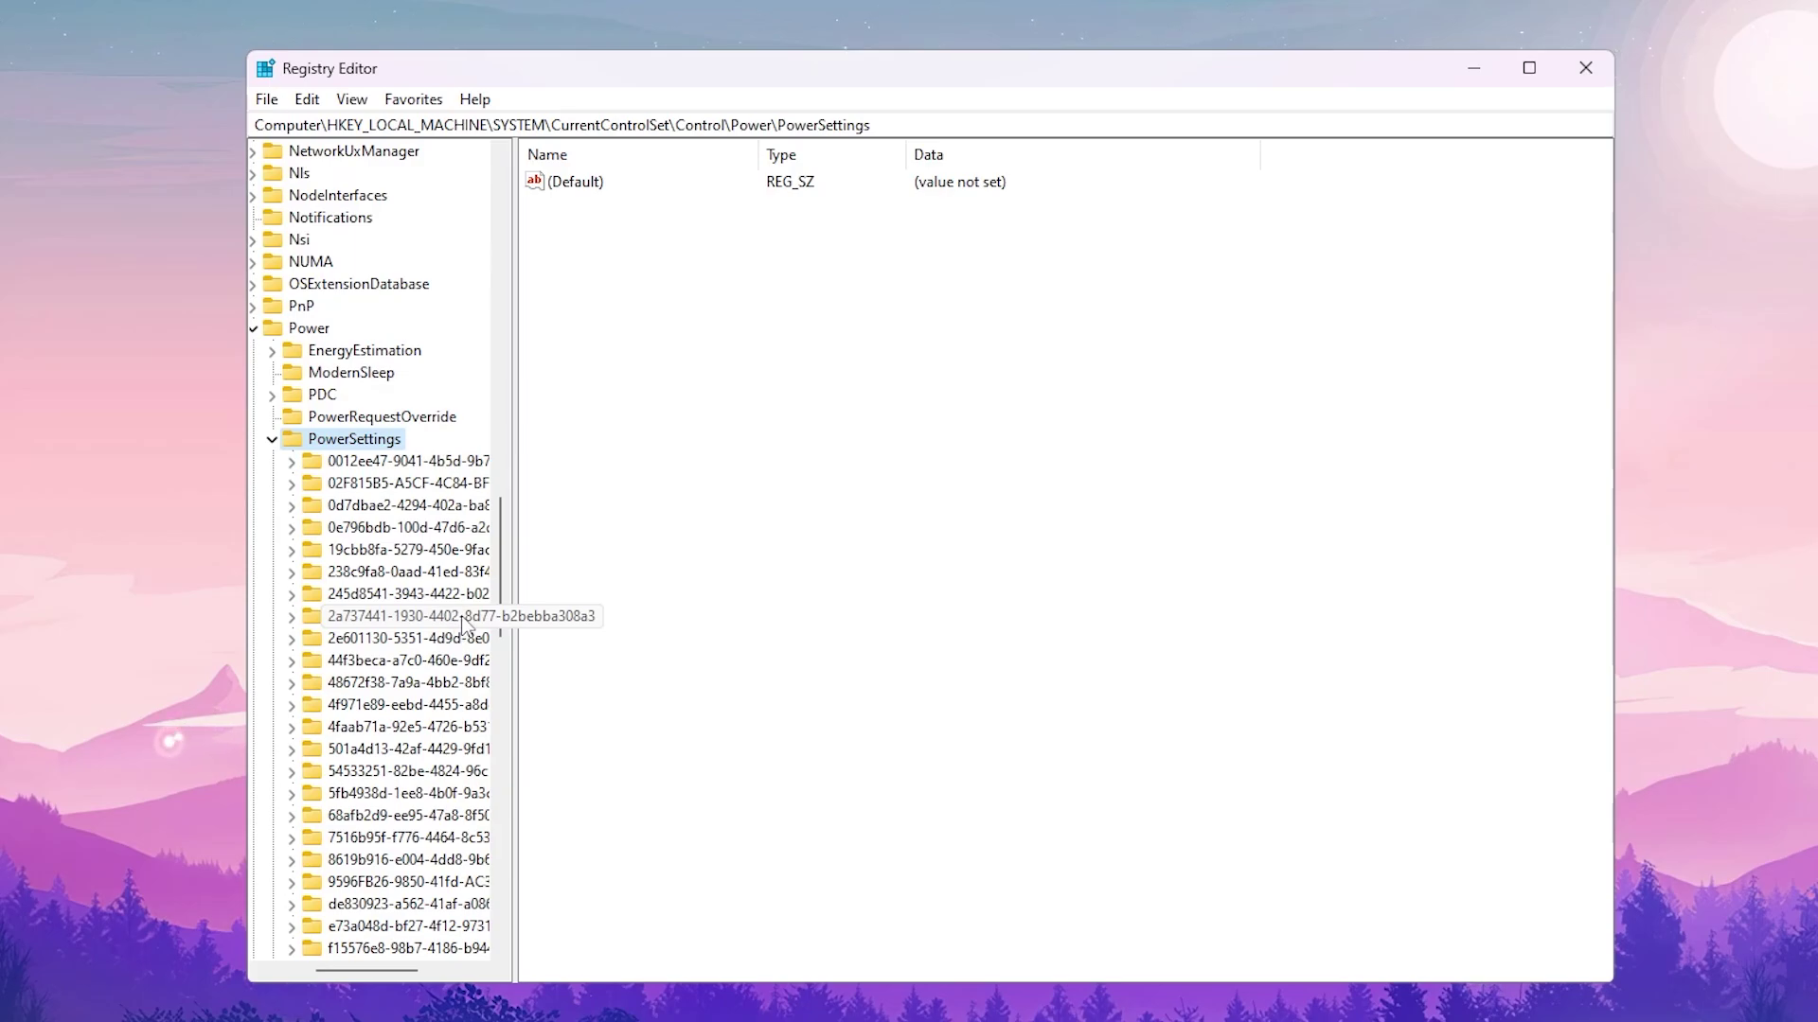
{"action": "key", "text": "5"}
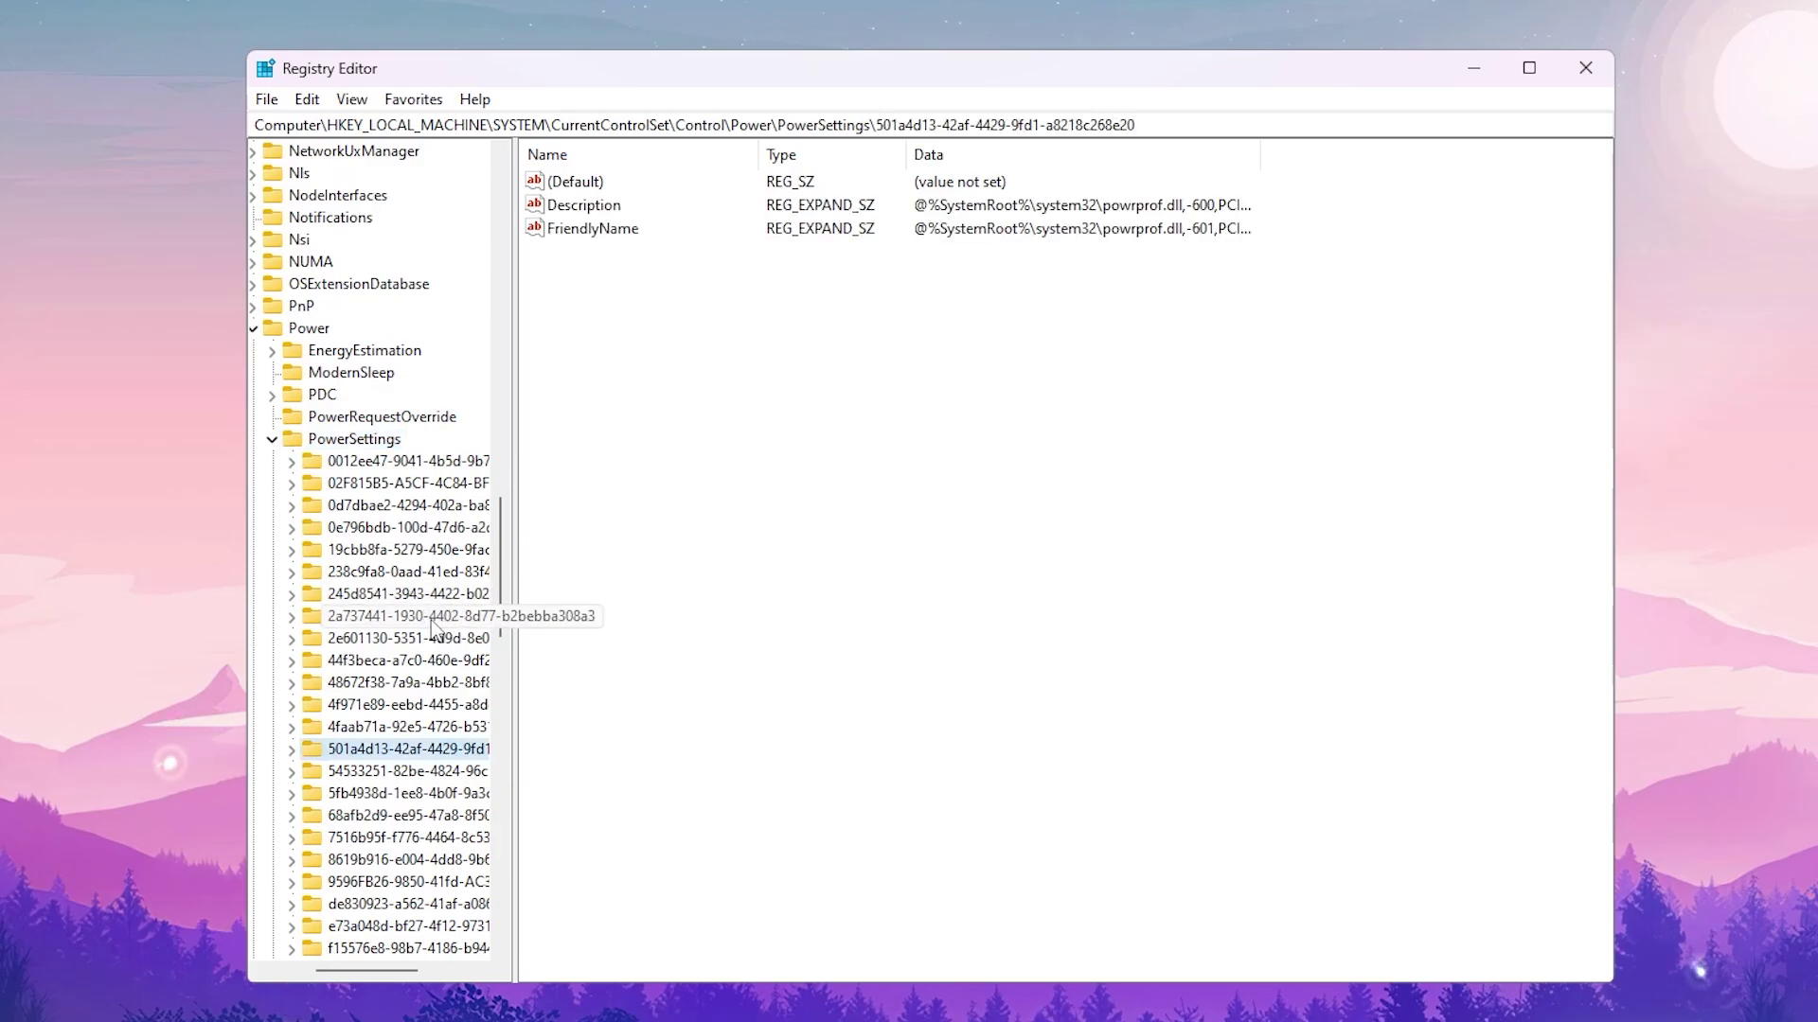
{"action": "left_click", "coordinate": [387, 774]}
{"action": "left_click", "coordinate": [291, 773]}
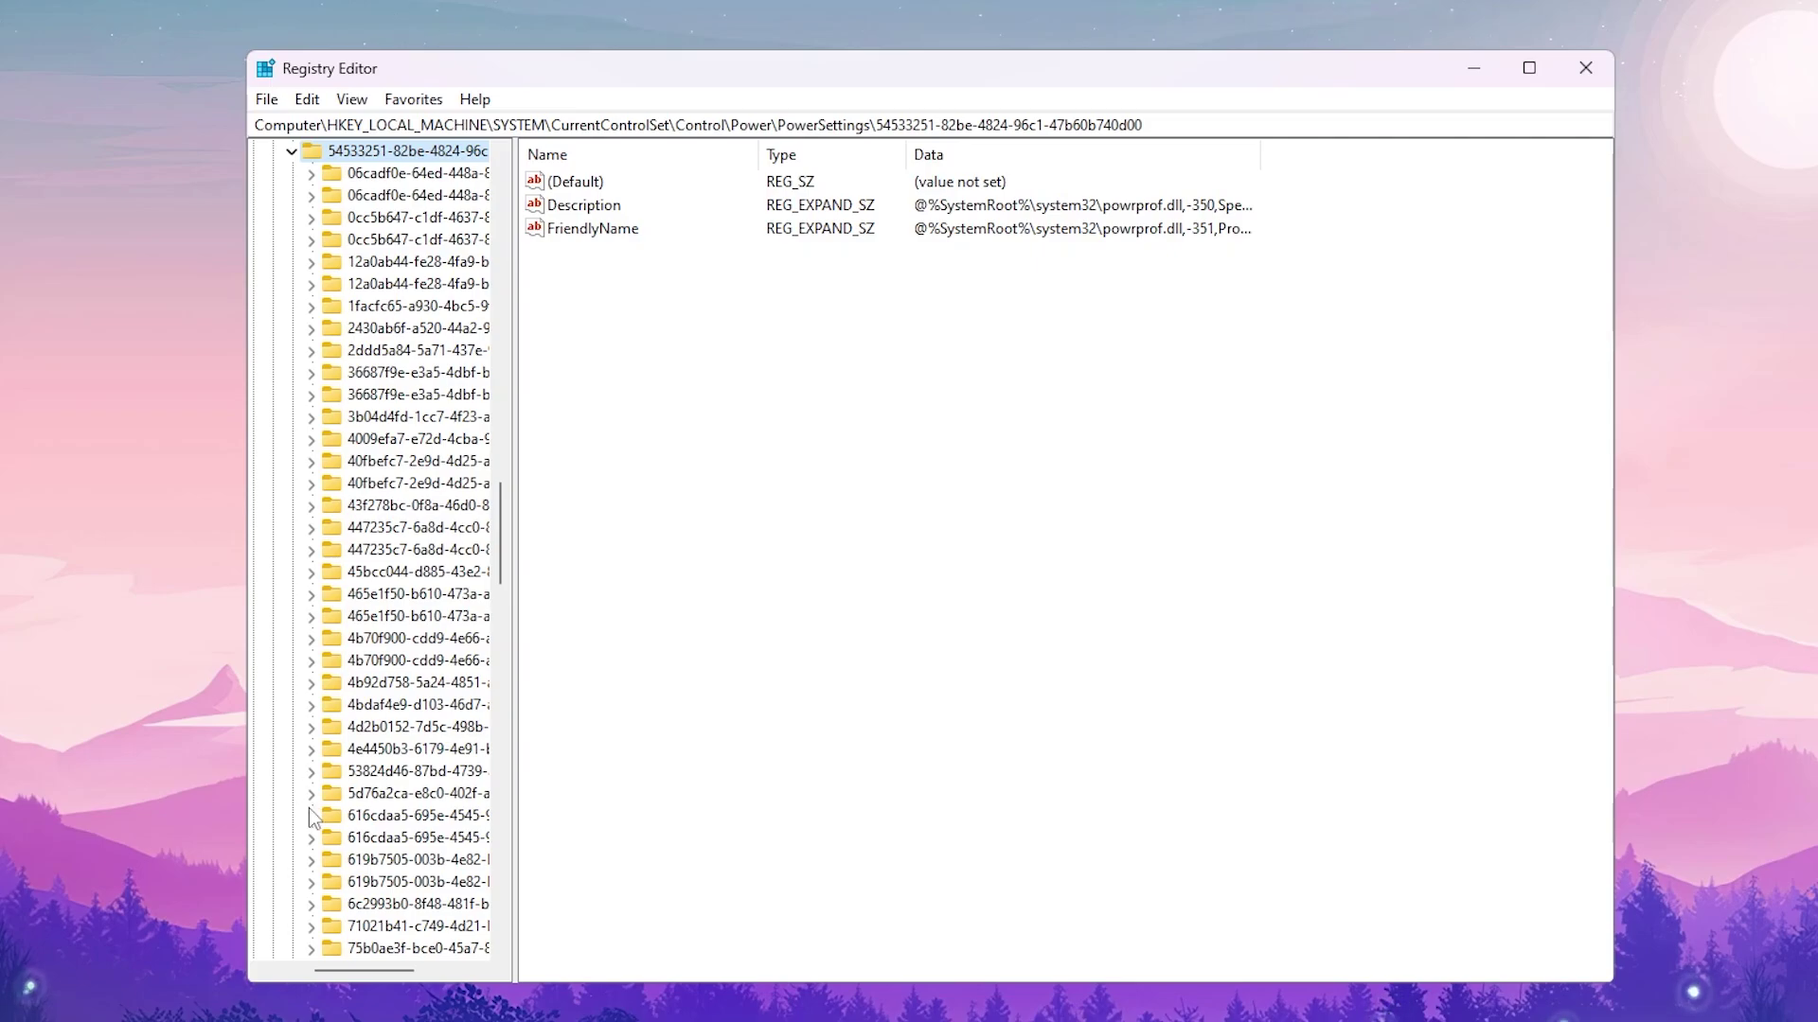
{"action": "left_click", "coordinate": [353, 218]}
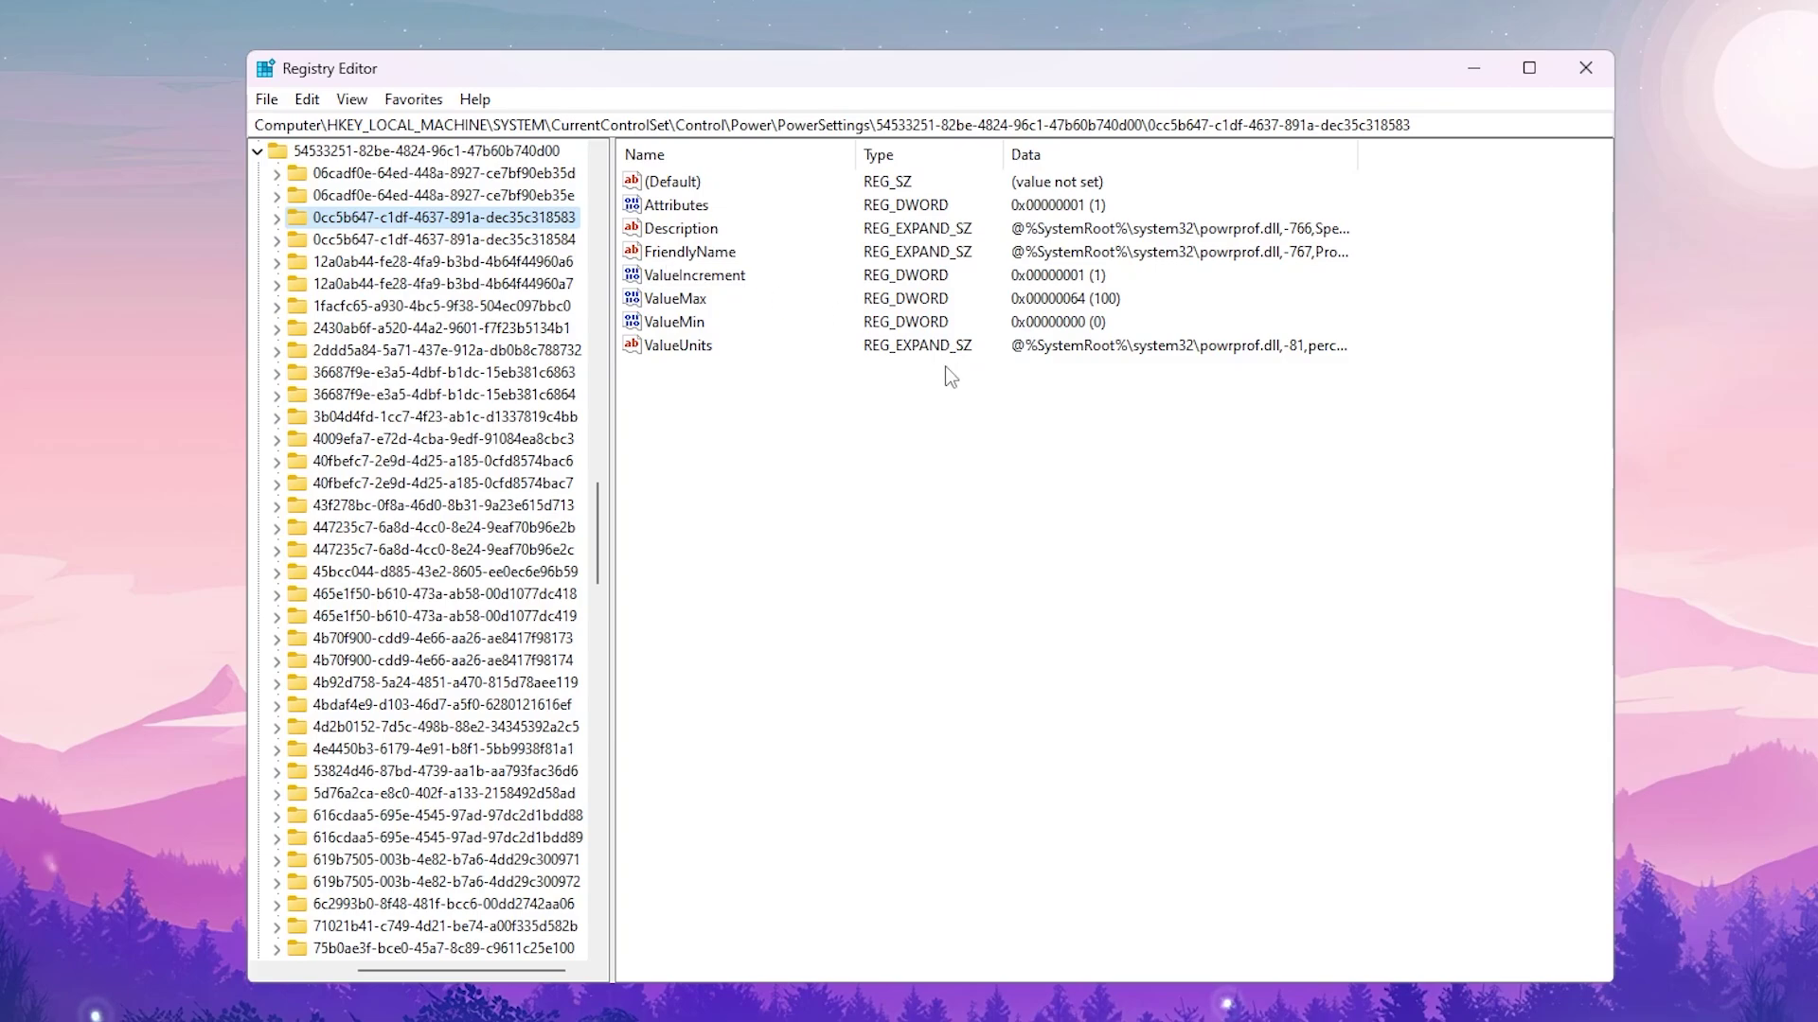
- Change the Attributes value data to 0
{"action": "right_click", "coordinate": [683, 208]}
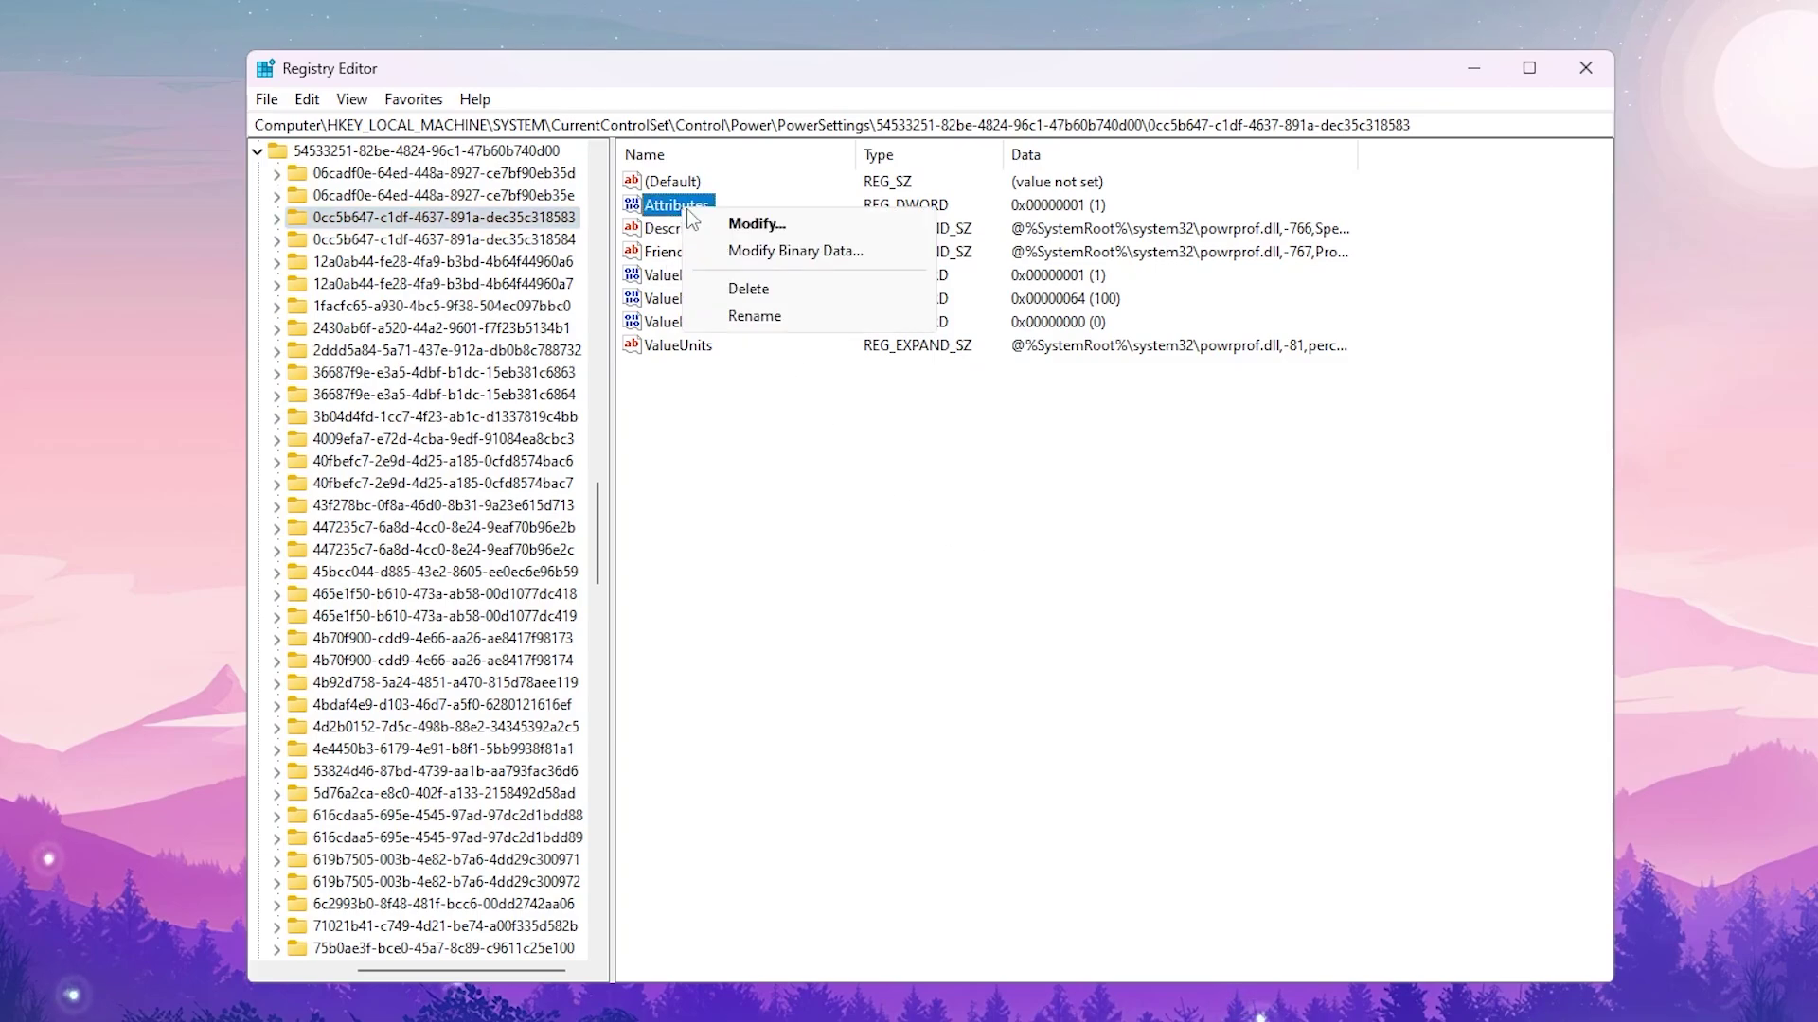
{"action": "left_click", "coordinate": [725, 223]}
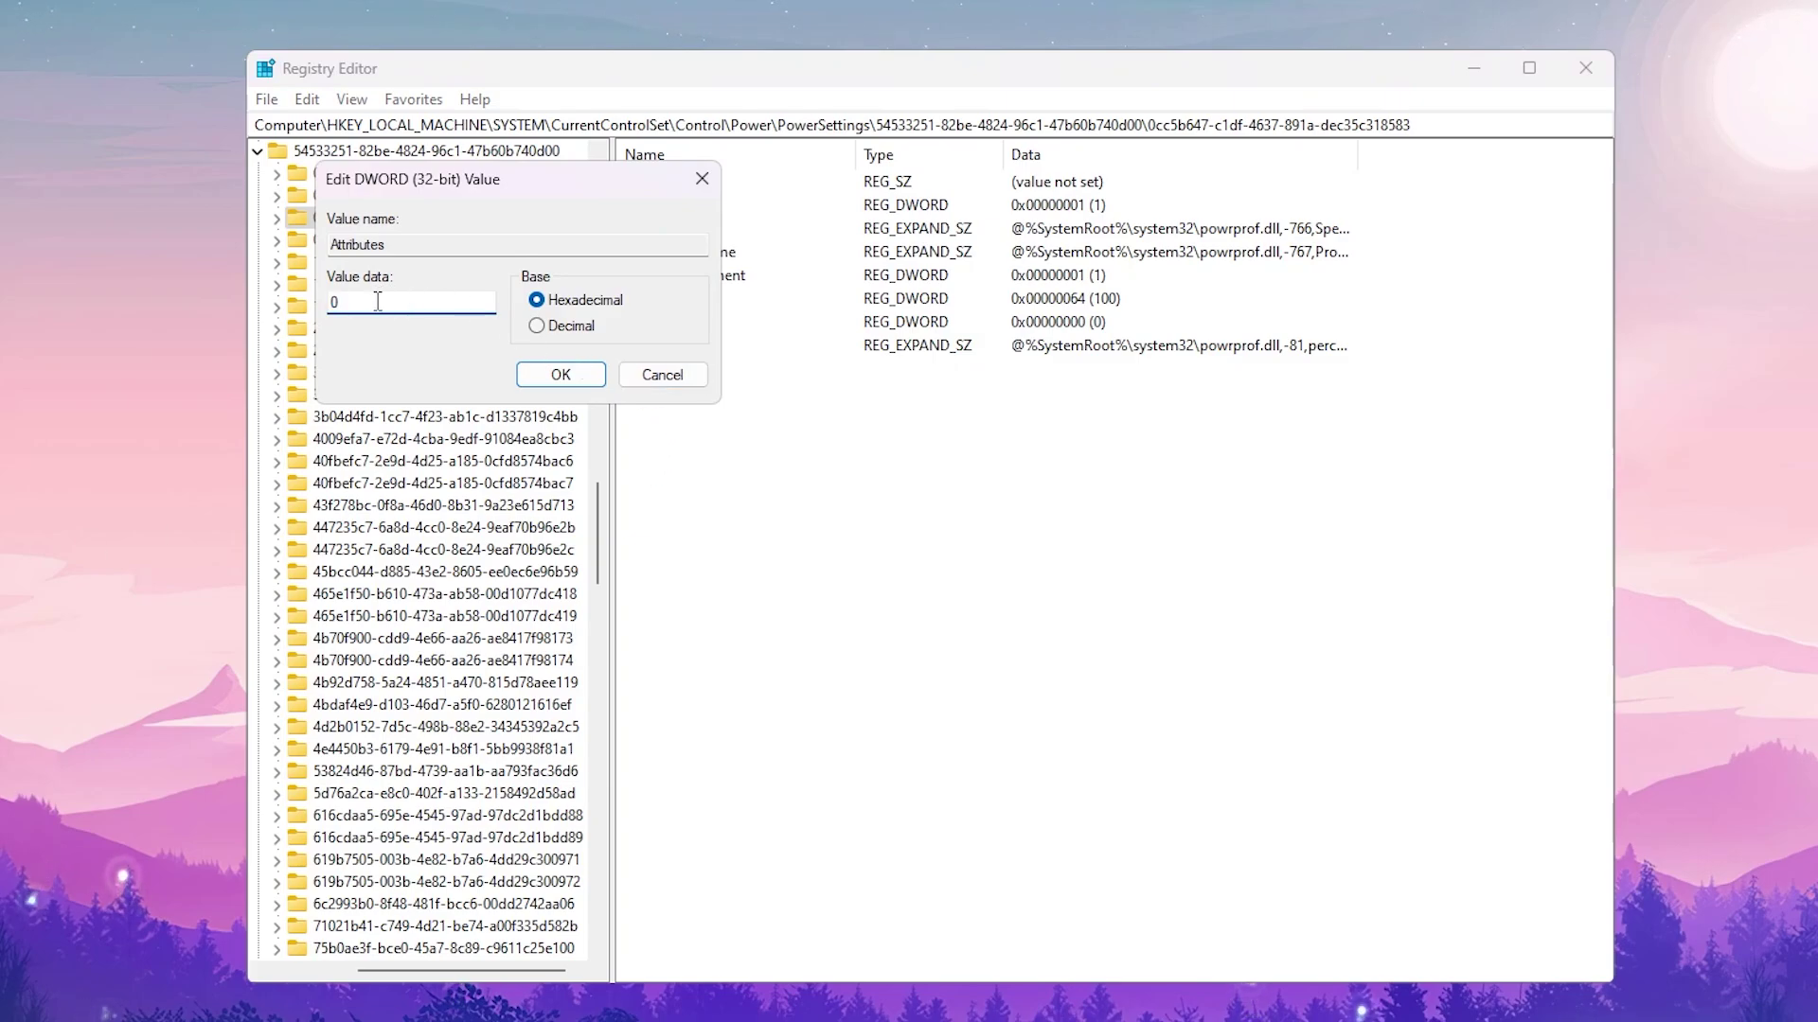
{"action": "type", "text": "0"}
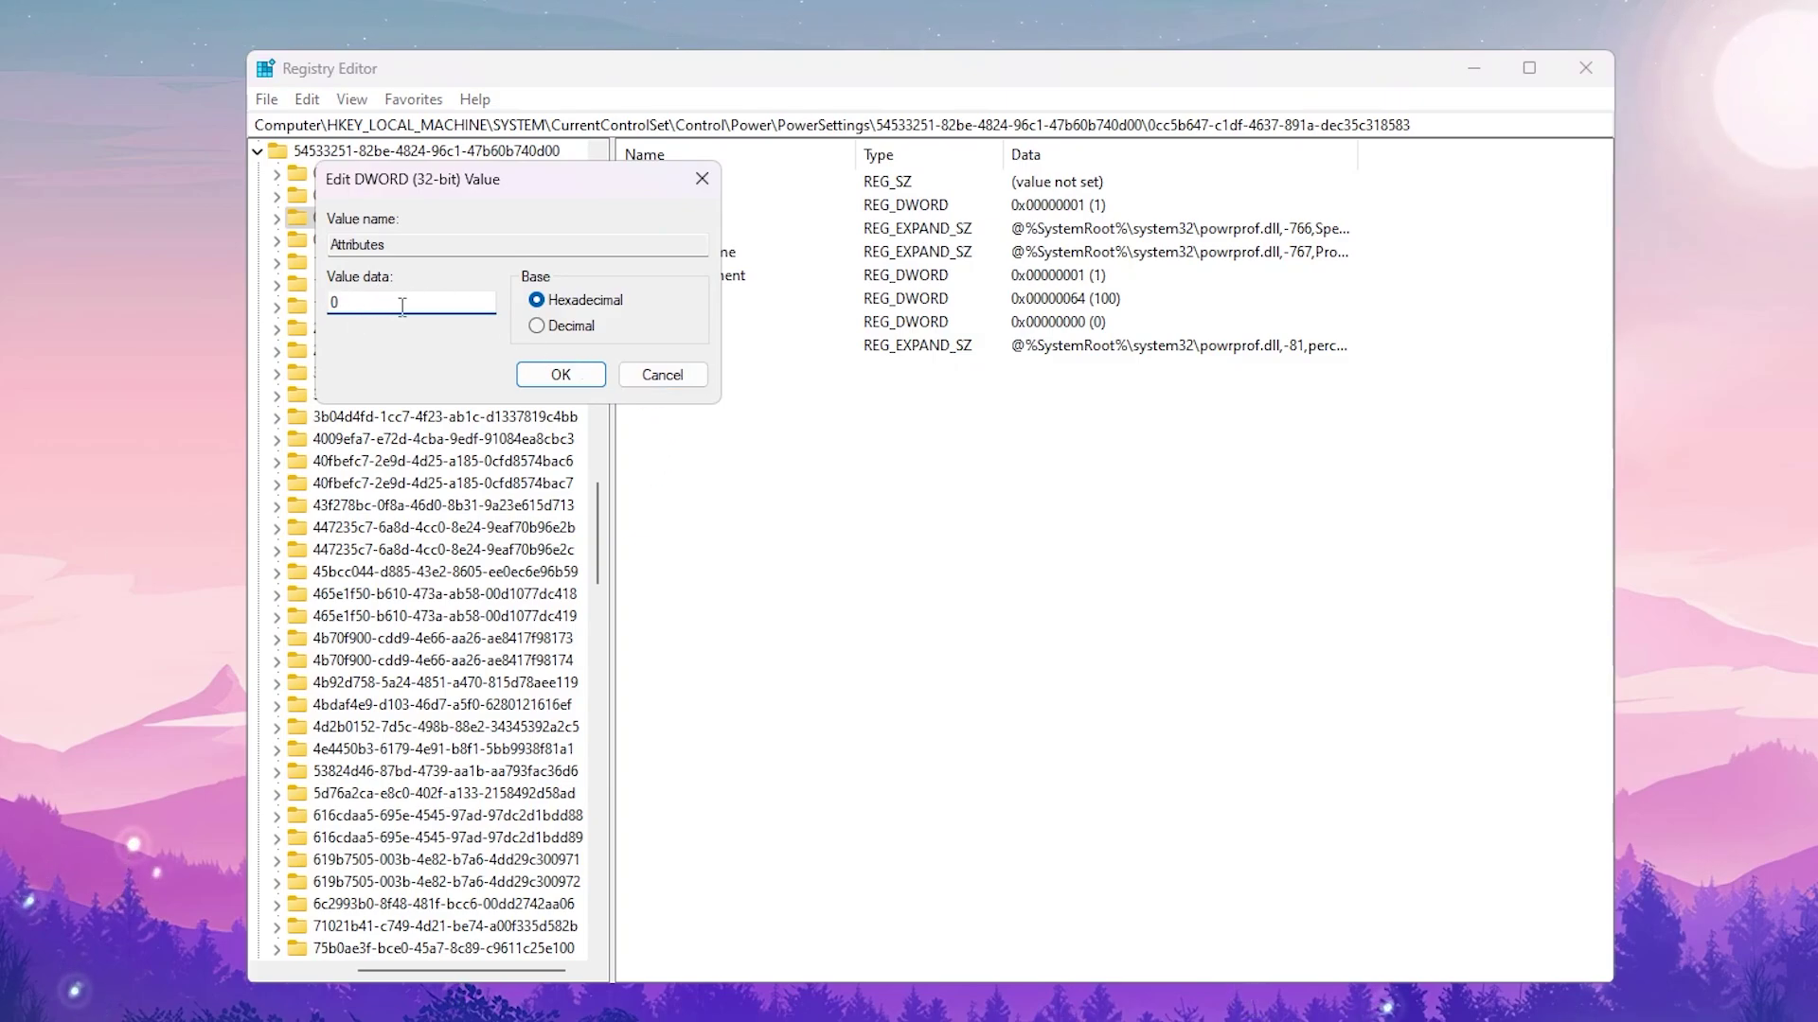
{"action": "left_click", "coordinate": [561, 375]}
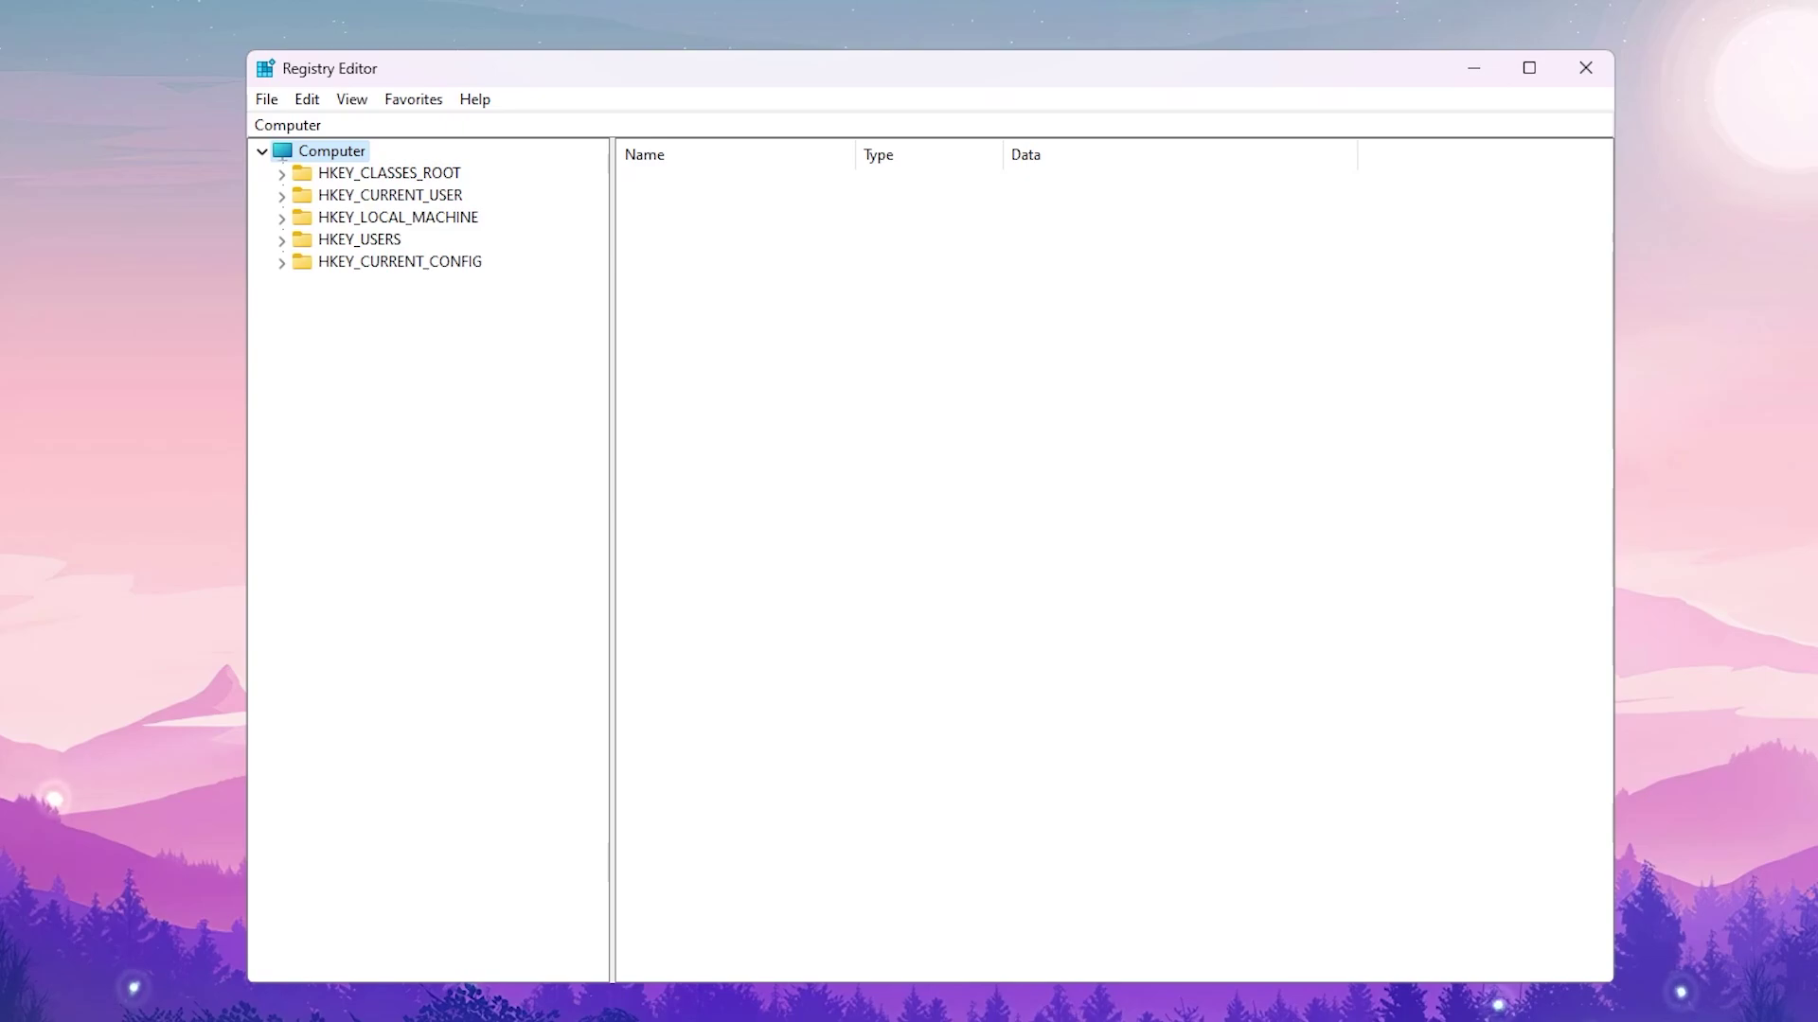
- Expand HKEY_LOCAL_MACHINE > SOFTWARE > Microsoft and move down toward Windows NT
{"action": "left_click", "coordinate": [398, 218]}
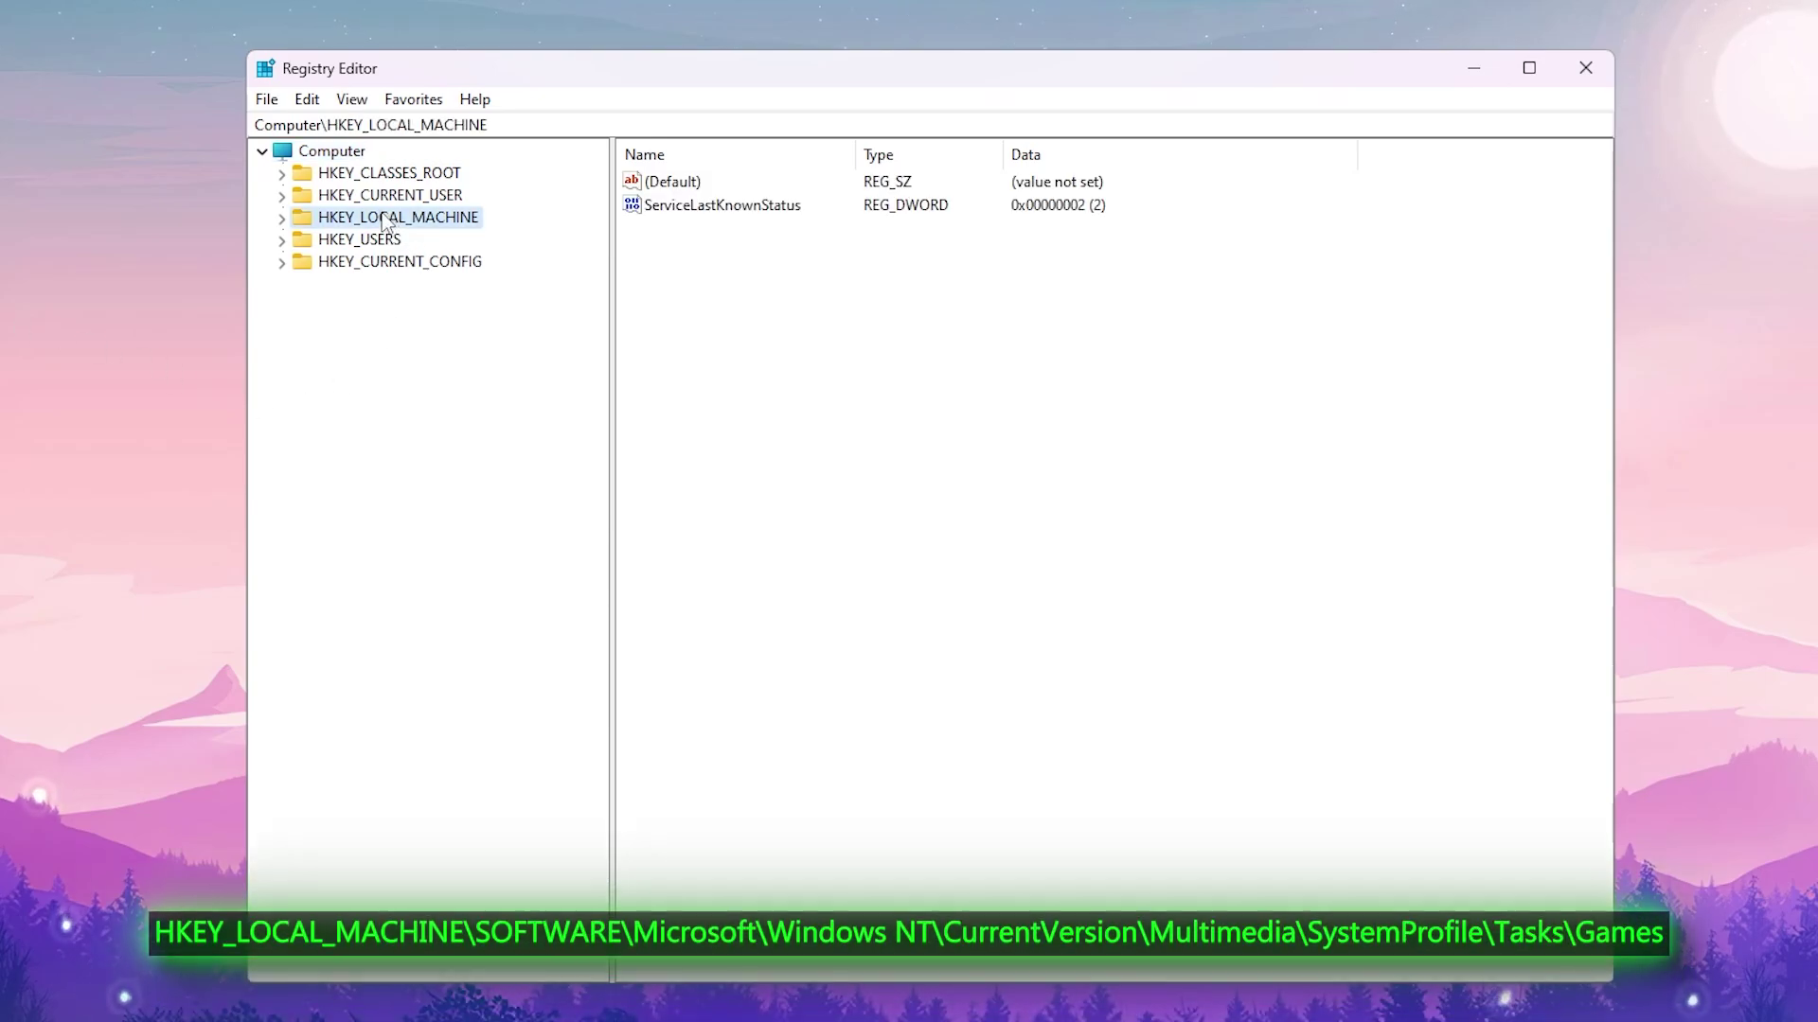
{"action": "left_click", "coordinate": [282, 225]}
{"action": "left_click", "coordinate": [375, 352]}
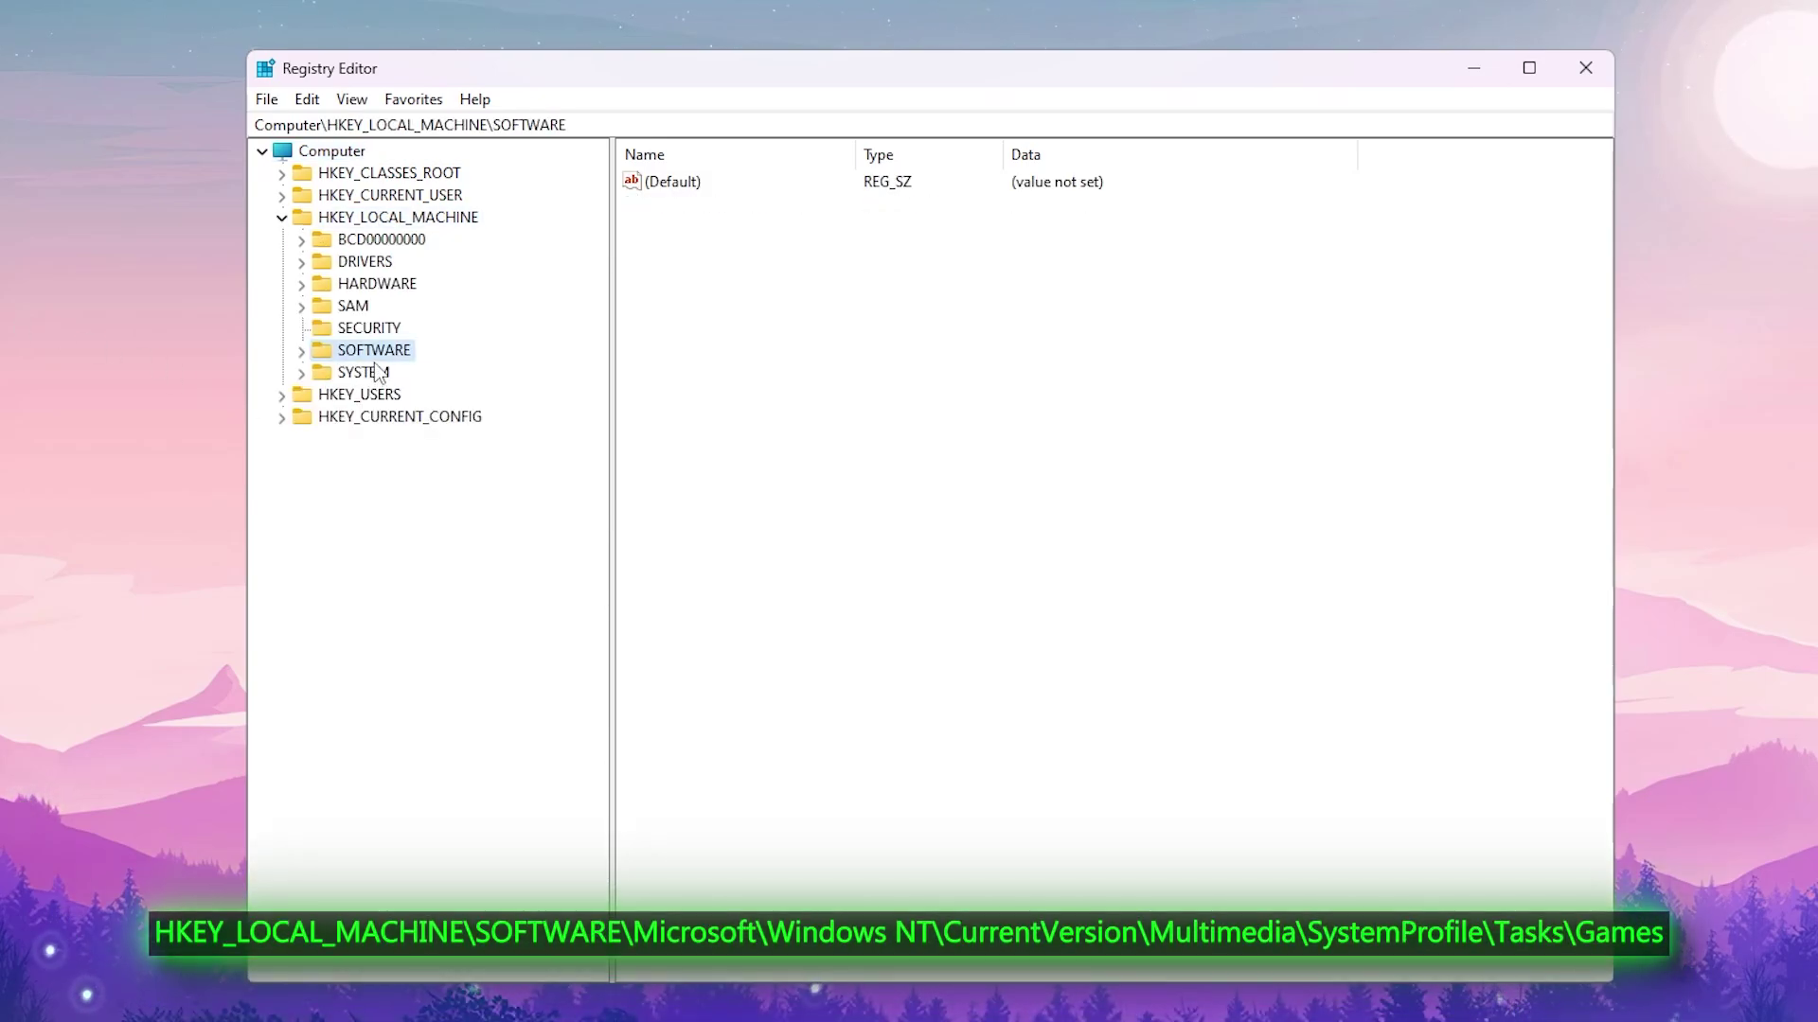
{"action": "left_click", "coordinate": [301, 351]}
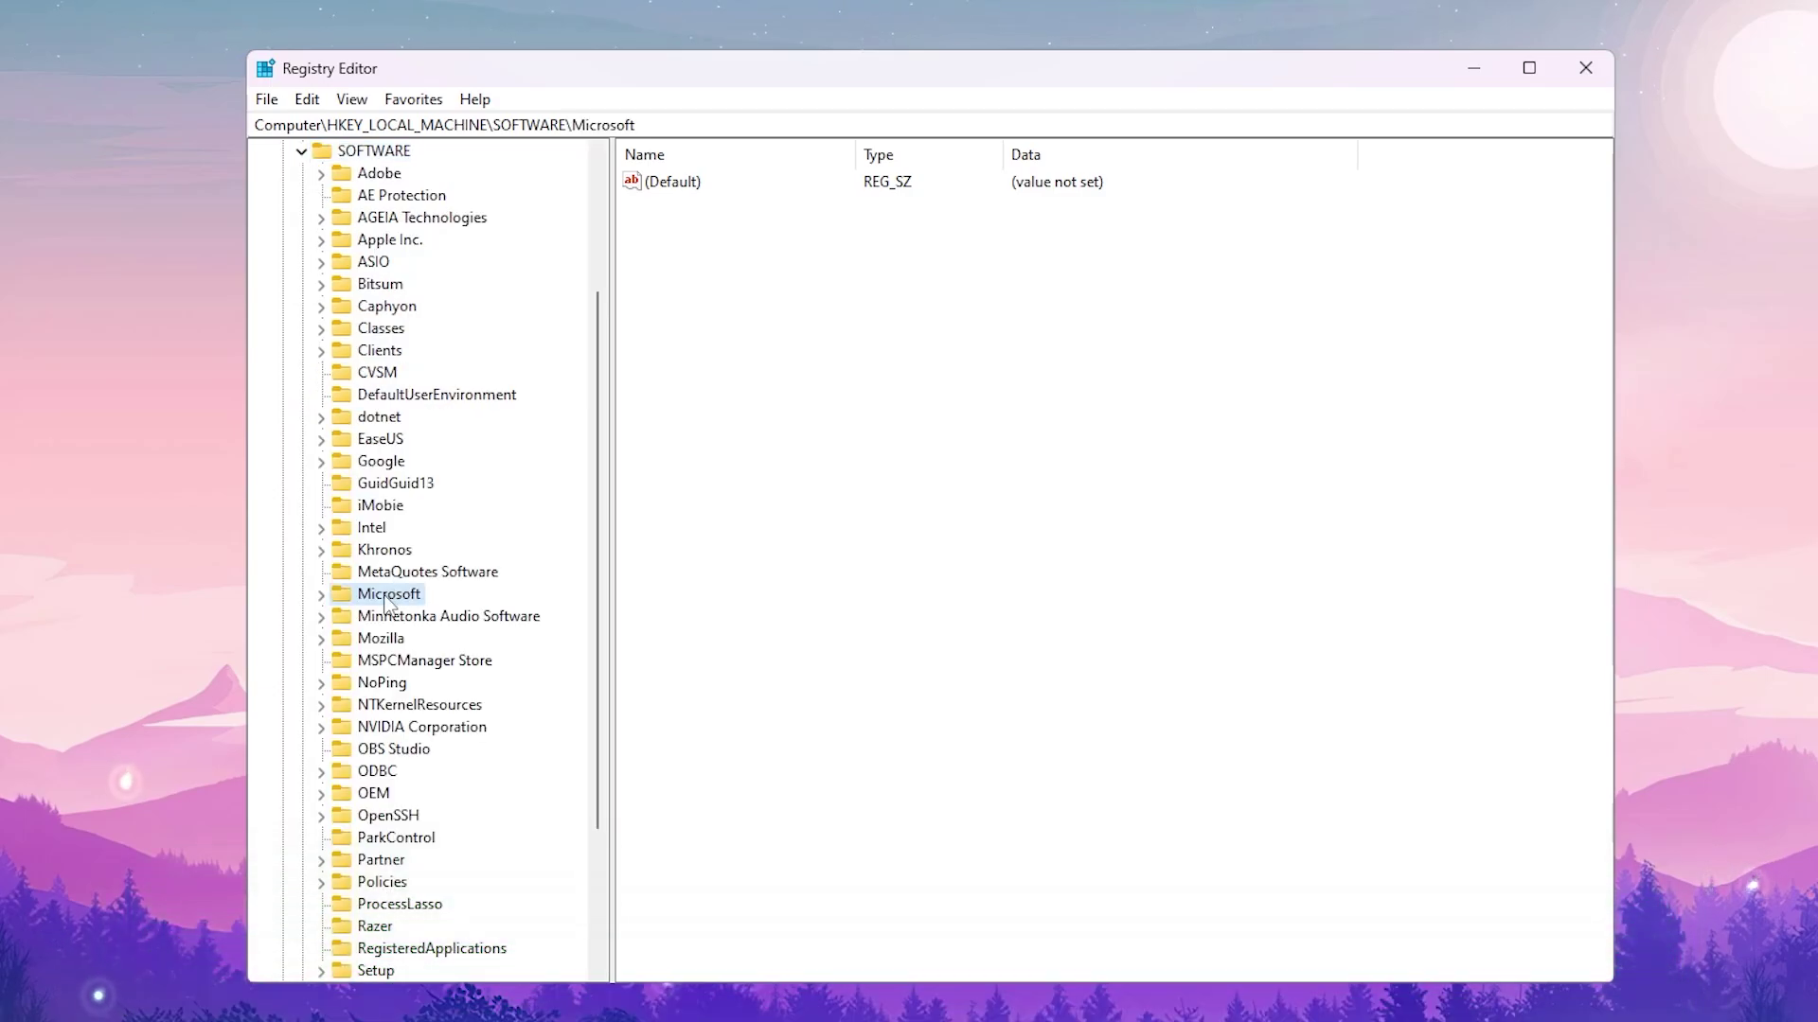
{"action": "left_click", "coordinate": [321, 595]}
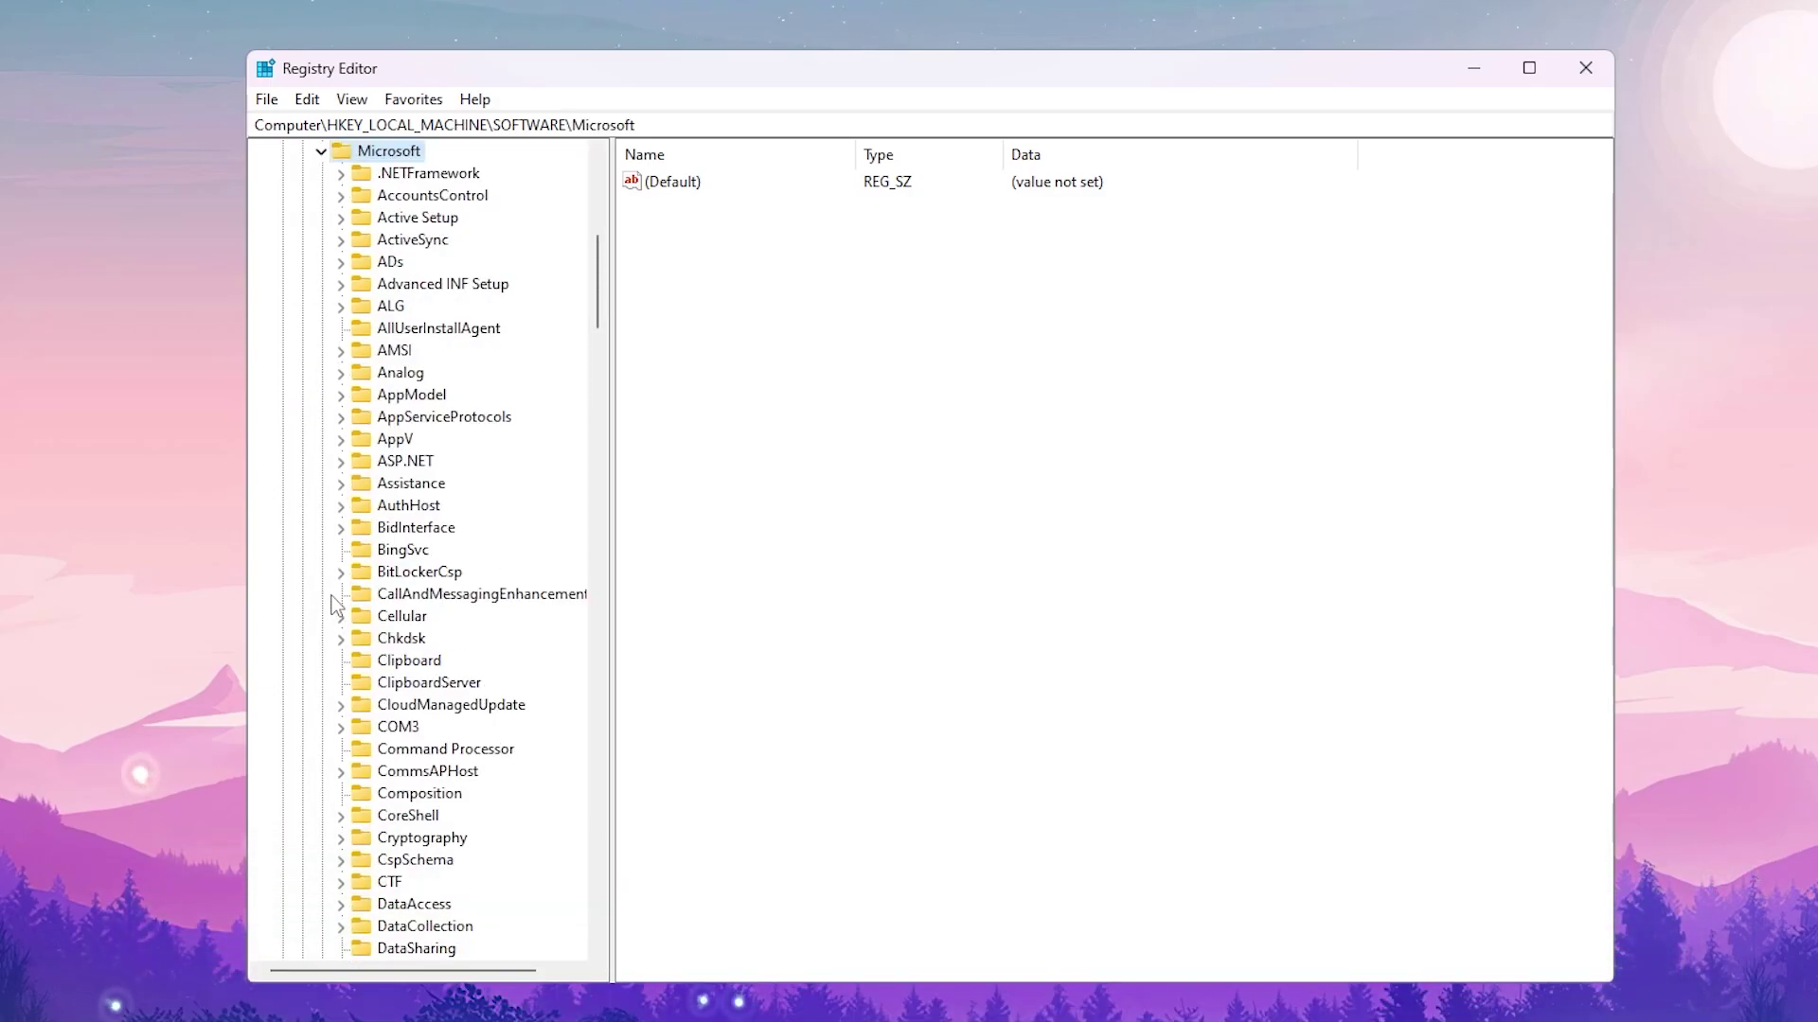
{"action": "left_click", "coordinate": [409, 334]}
{"action": "key", "text": "w"}
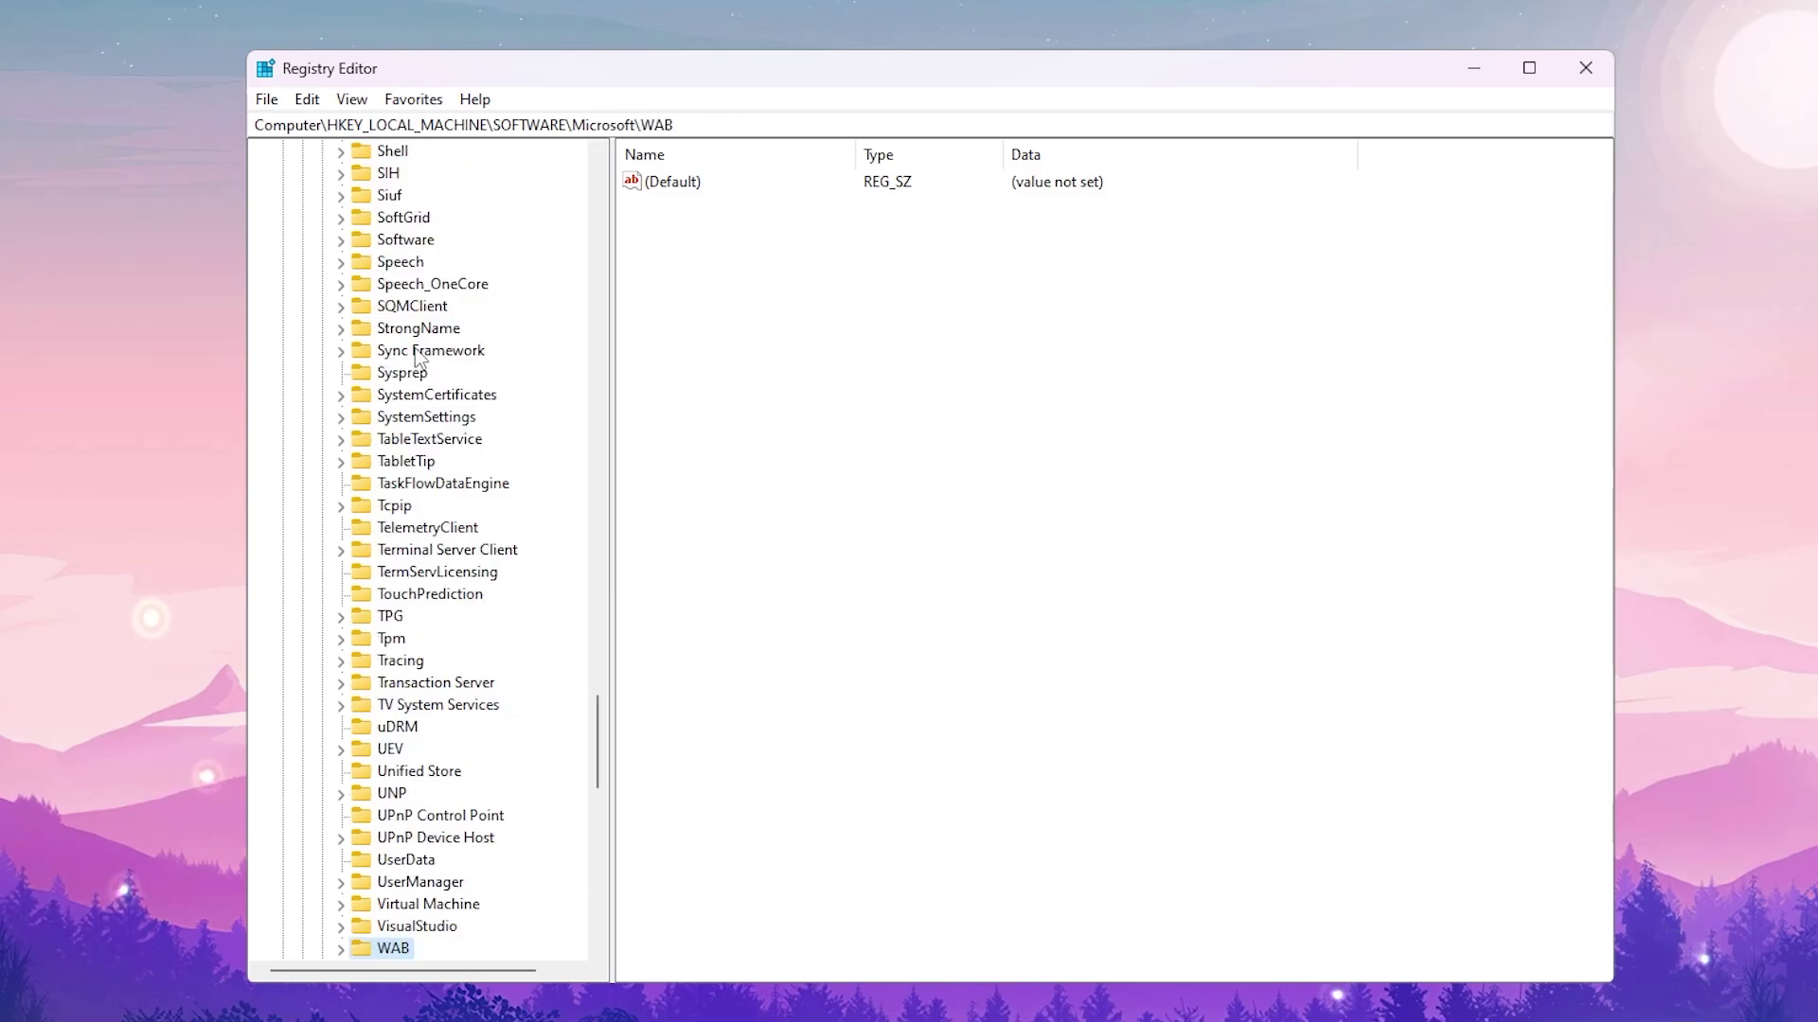
{"action": "scroll", "coordinate": [416, 710], "scroll_direction": "down", "scroll_amount": 4}
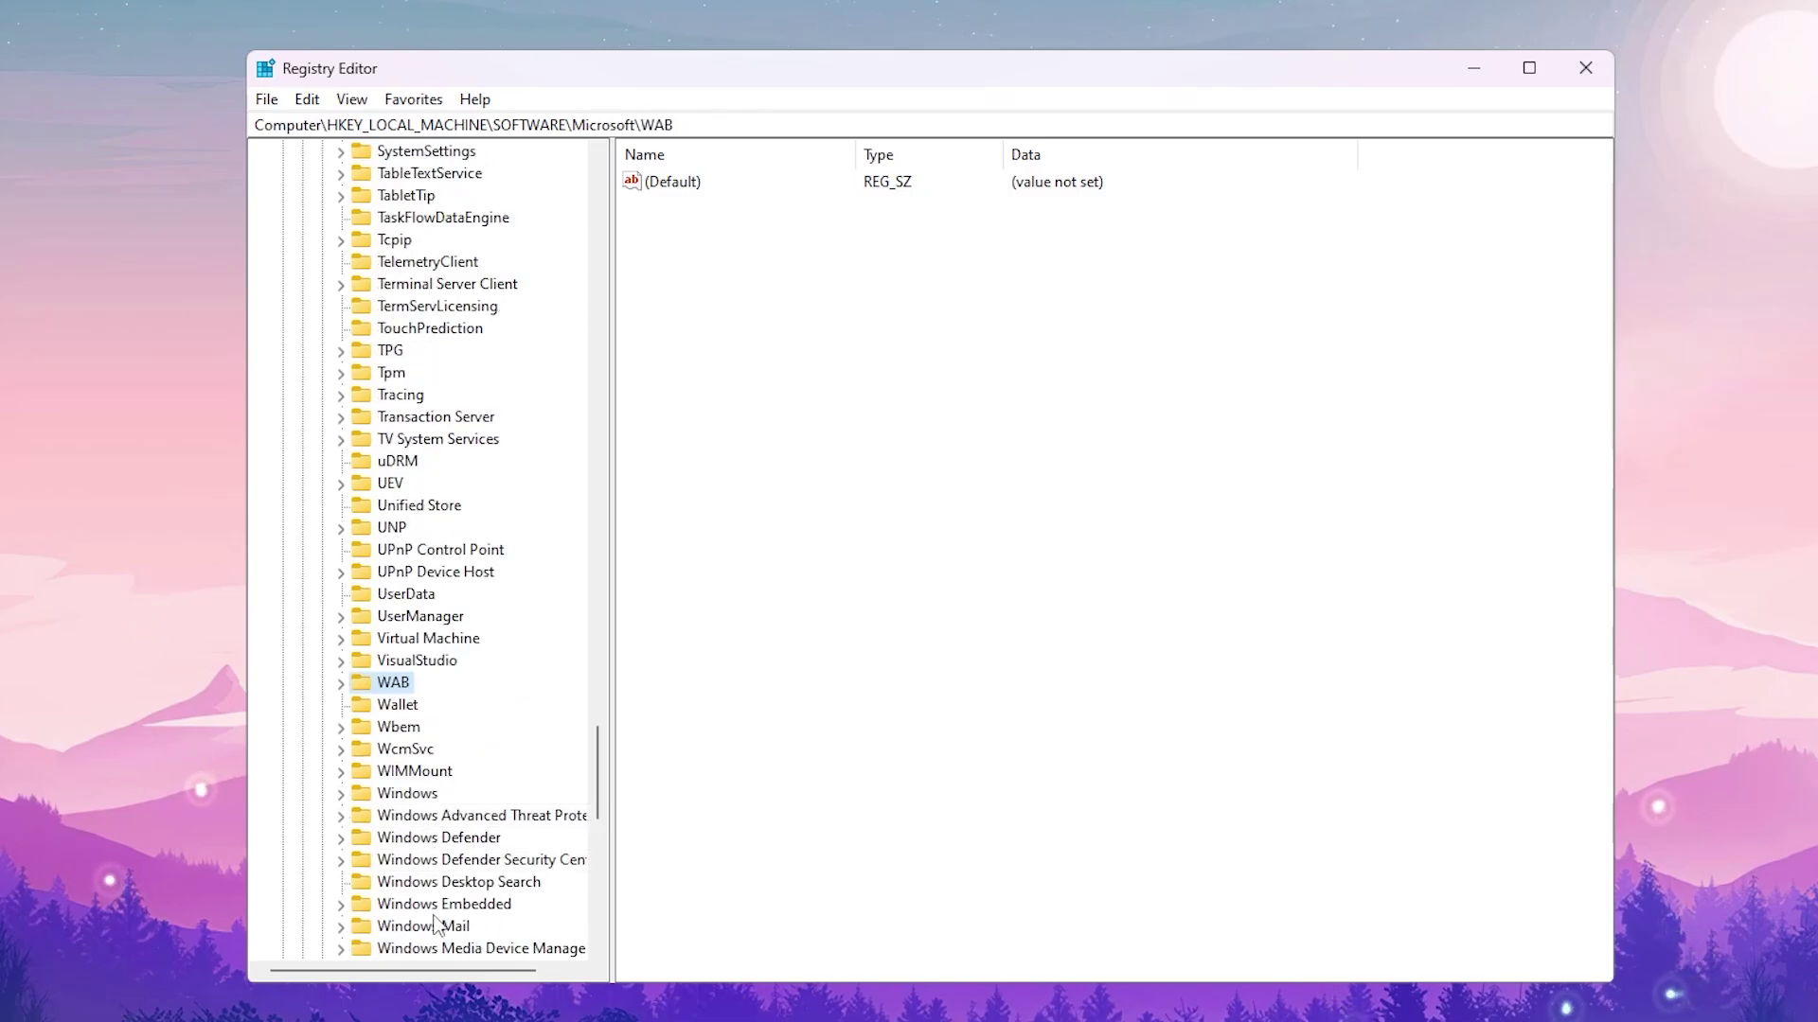
{"action": "scroll", "coordinate": [431, 880], "scroll_direction": "down", "scroll_amount": 2}
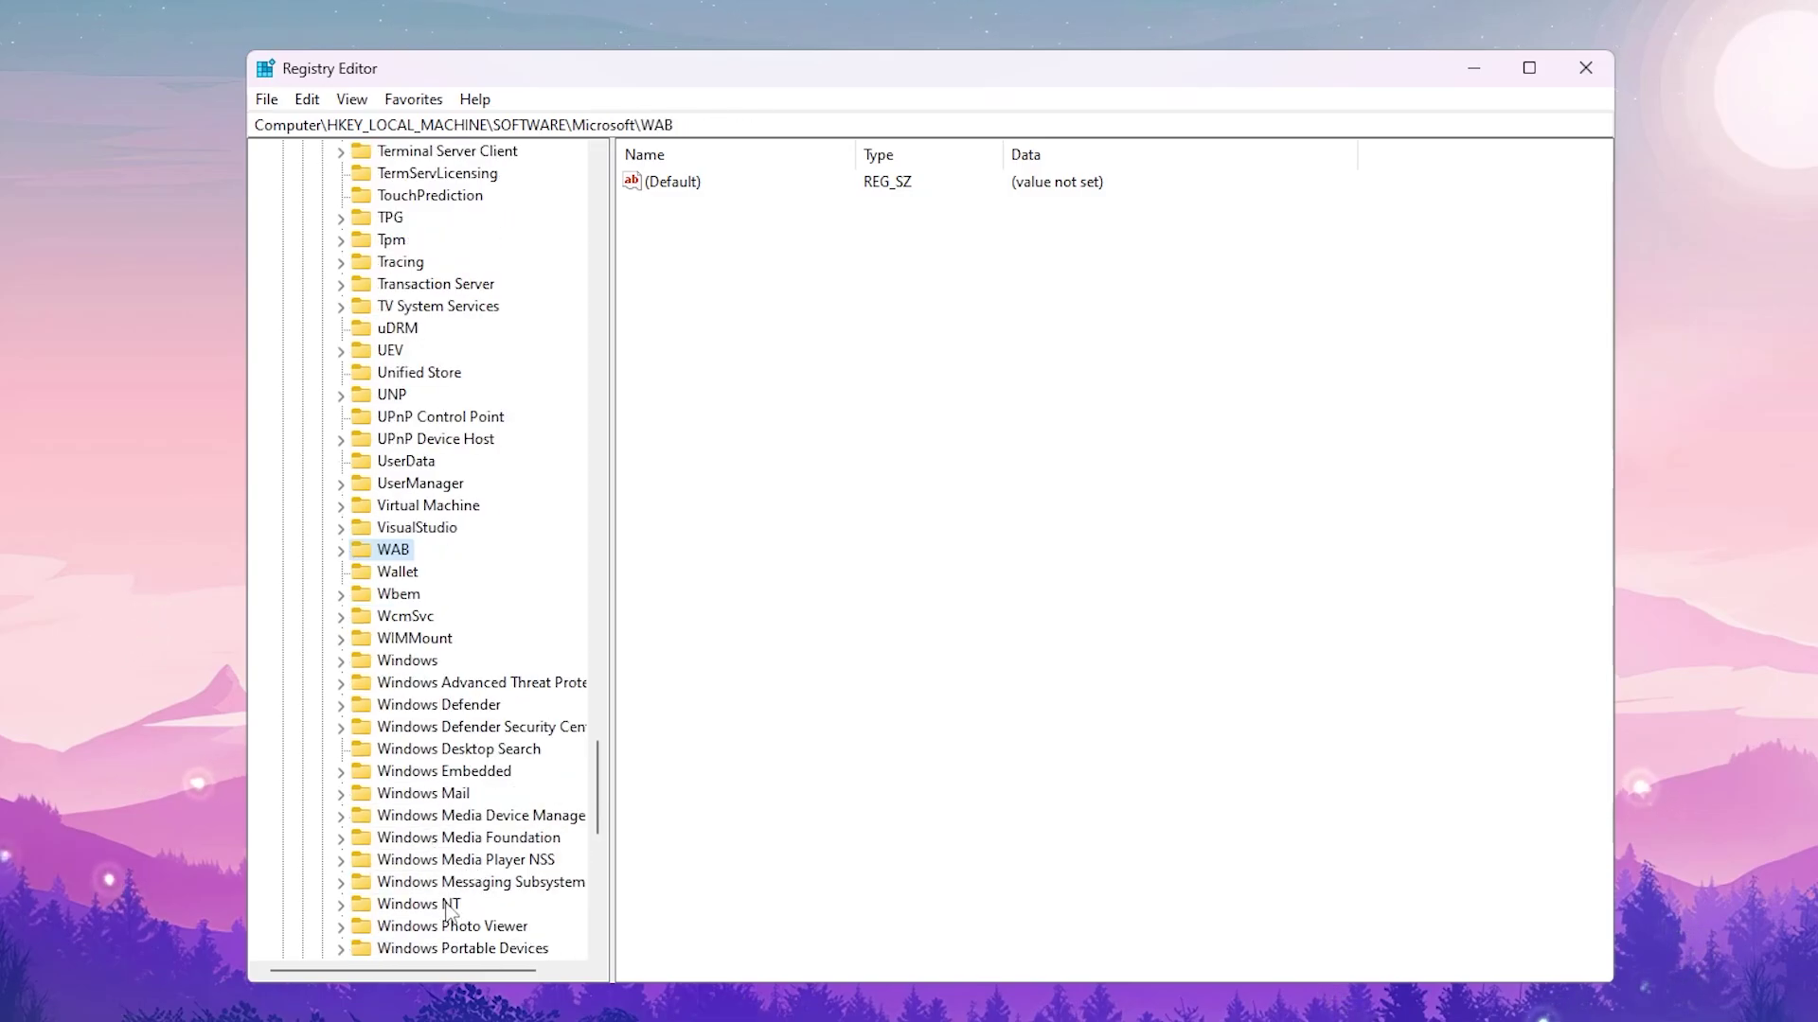
- Expand Windows NT > CurrentVersion > Multimedia
{"action": "left_click", "coordinate": [341, 904]}
{"action": "scroll", "coordinate": [350, 890], "scroll_direction": "down", "scroll_amount": 1}
{"action": "left_click", "coordinate": [361, 860]}
{"action": "left_click", "coordinate": [476, 638]}
{"action": "key", "text": "m"}
{"action": "key", "text": "m"}
{"action": "key", "text": "m"}
{"action": "key", "text": "m"}
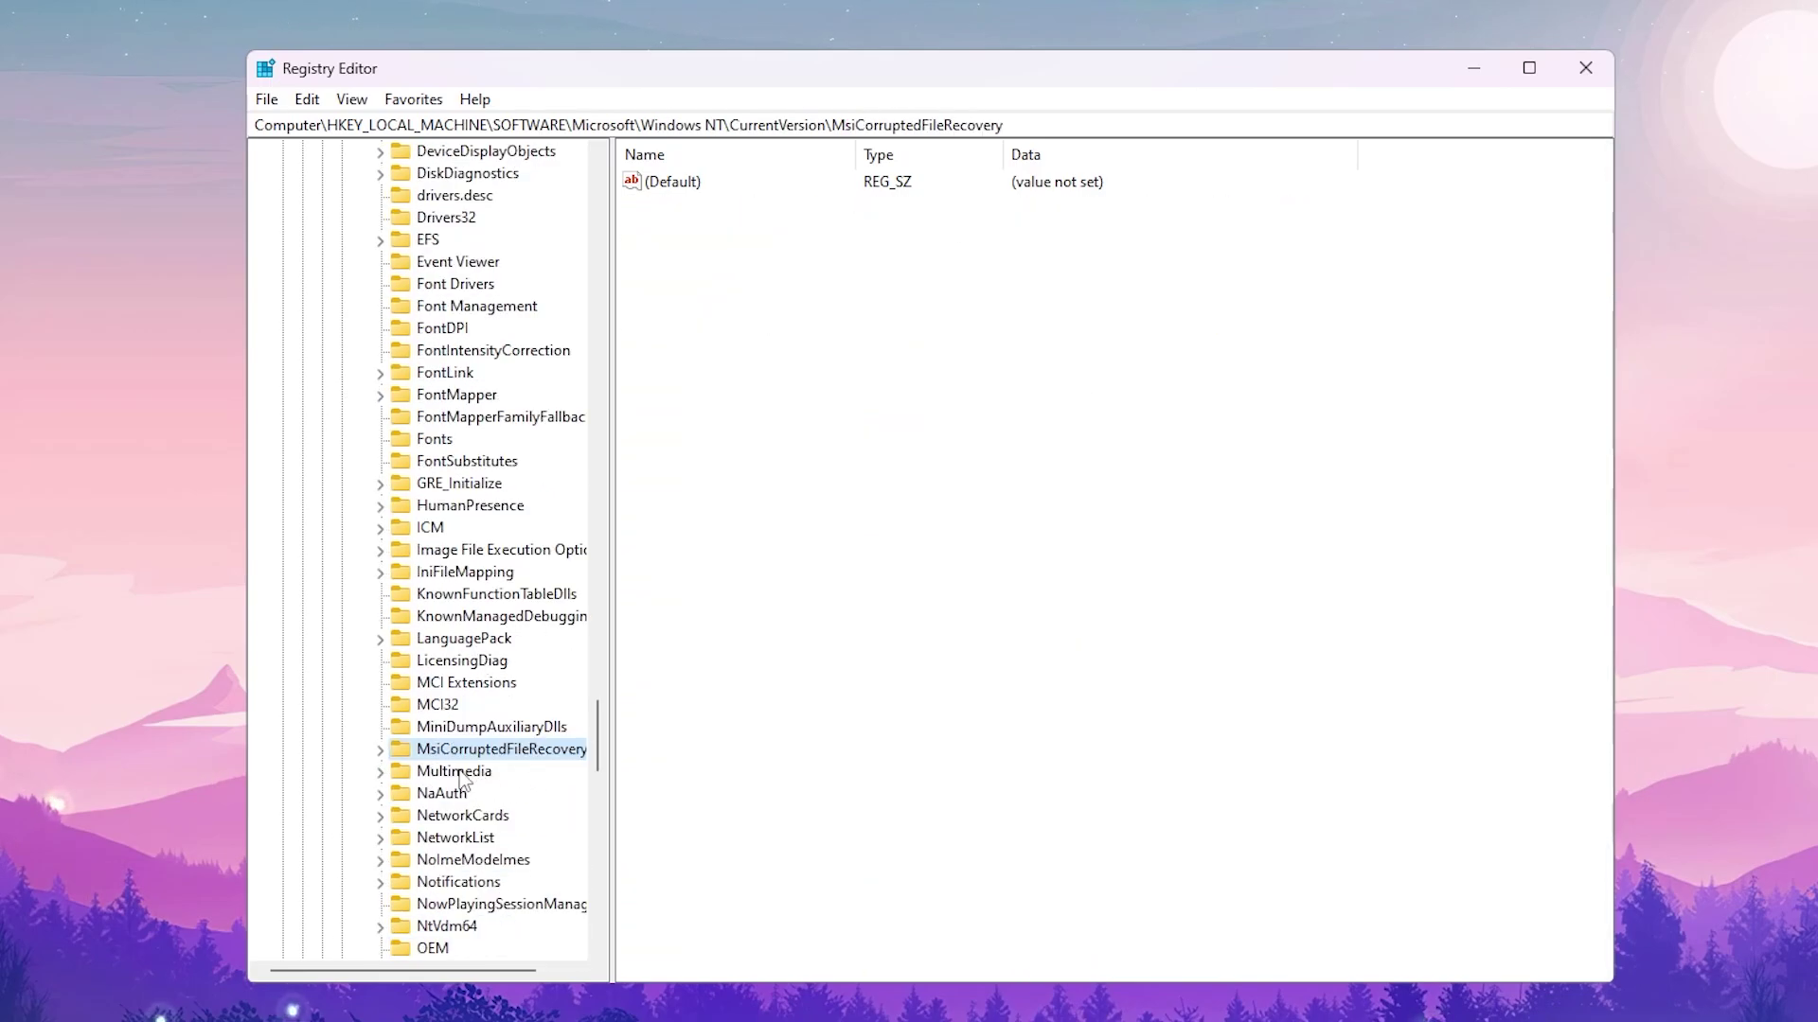
{"action": "left_click", "coordinate": [422, 772]}
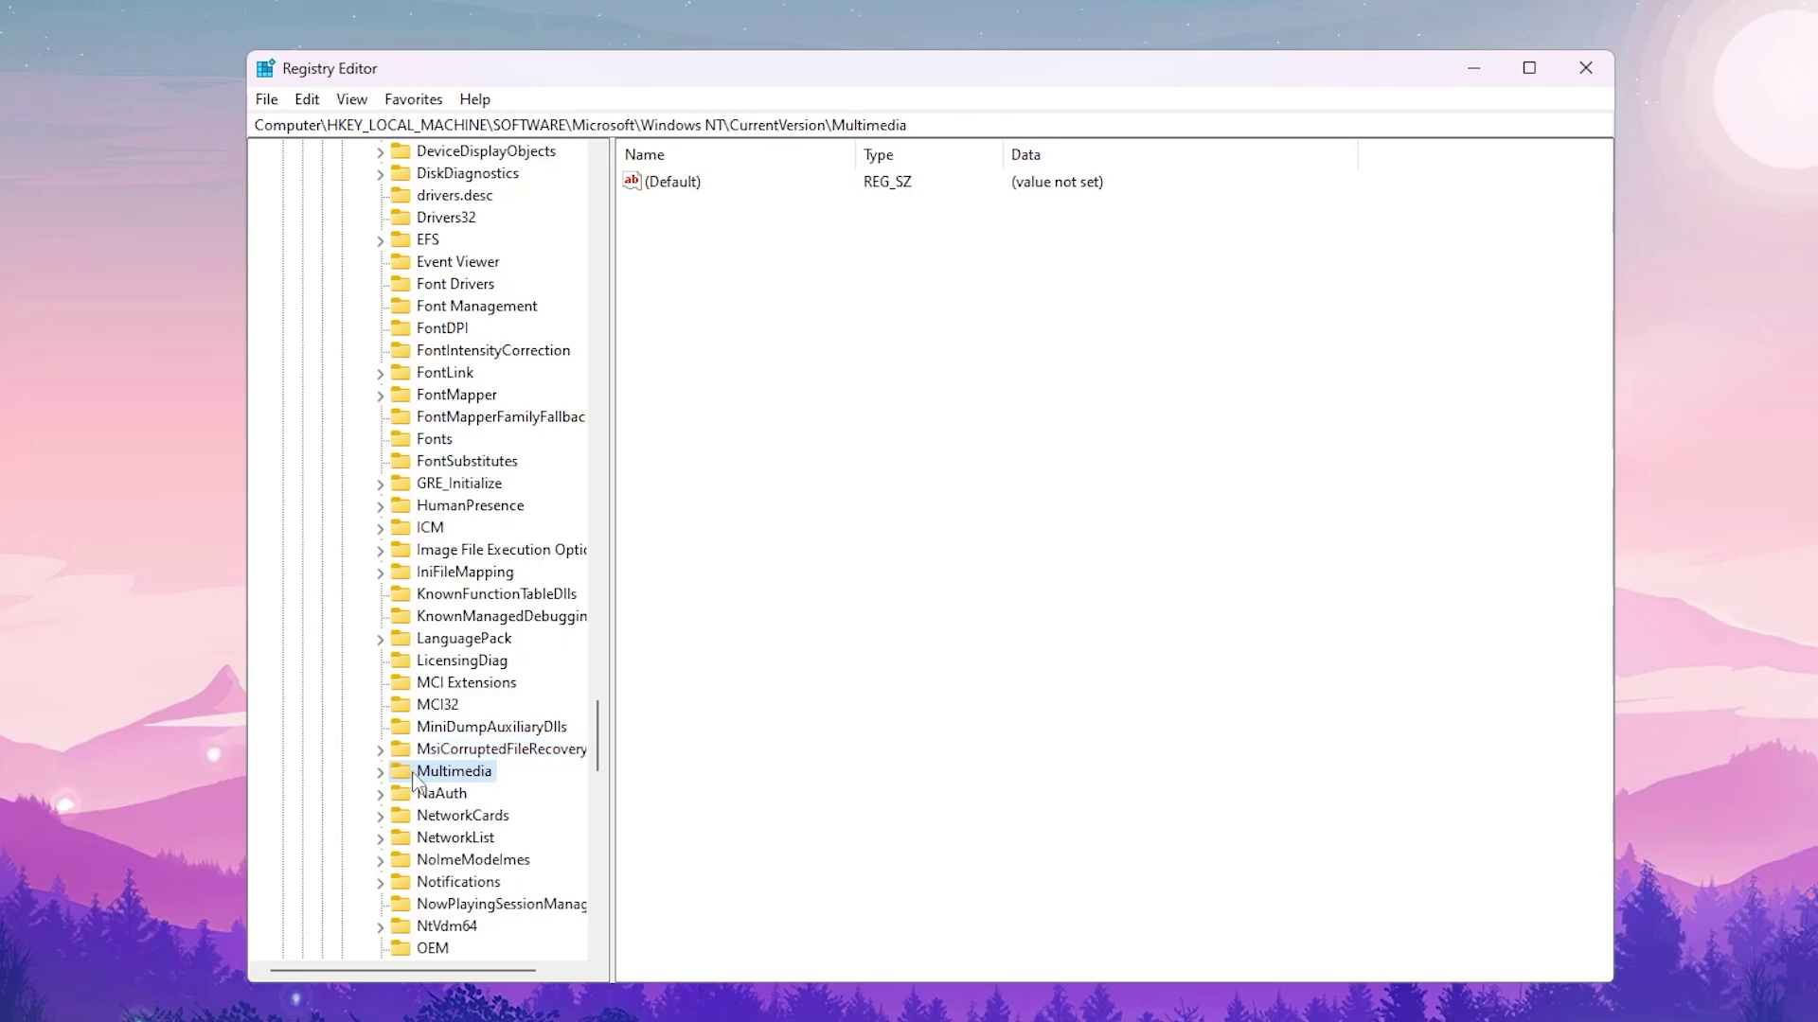
{"action": "left_click", "coordinate": [380, 773]}
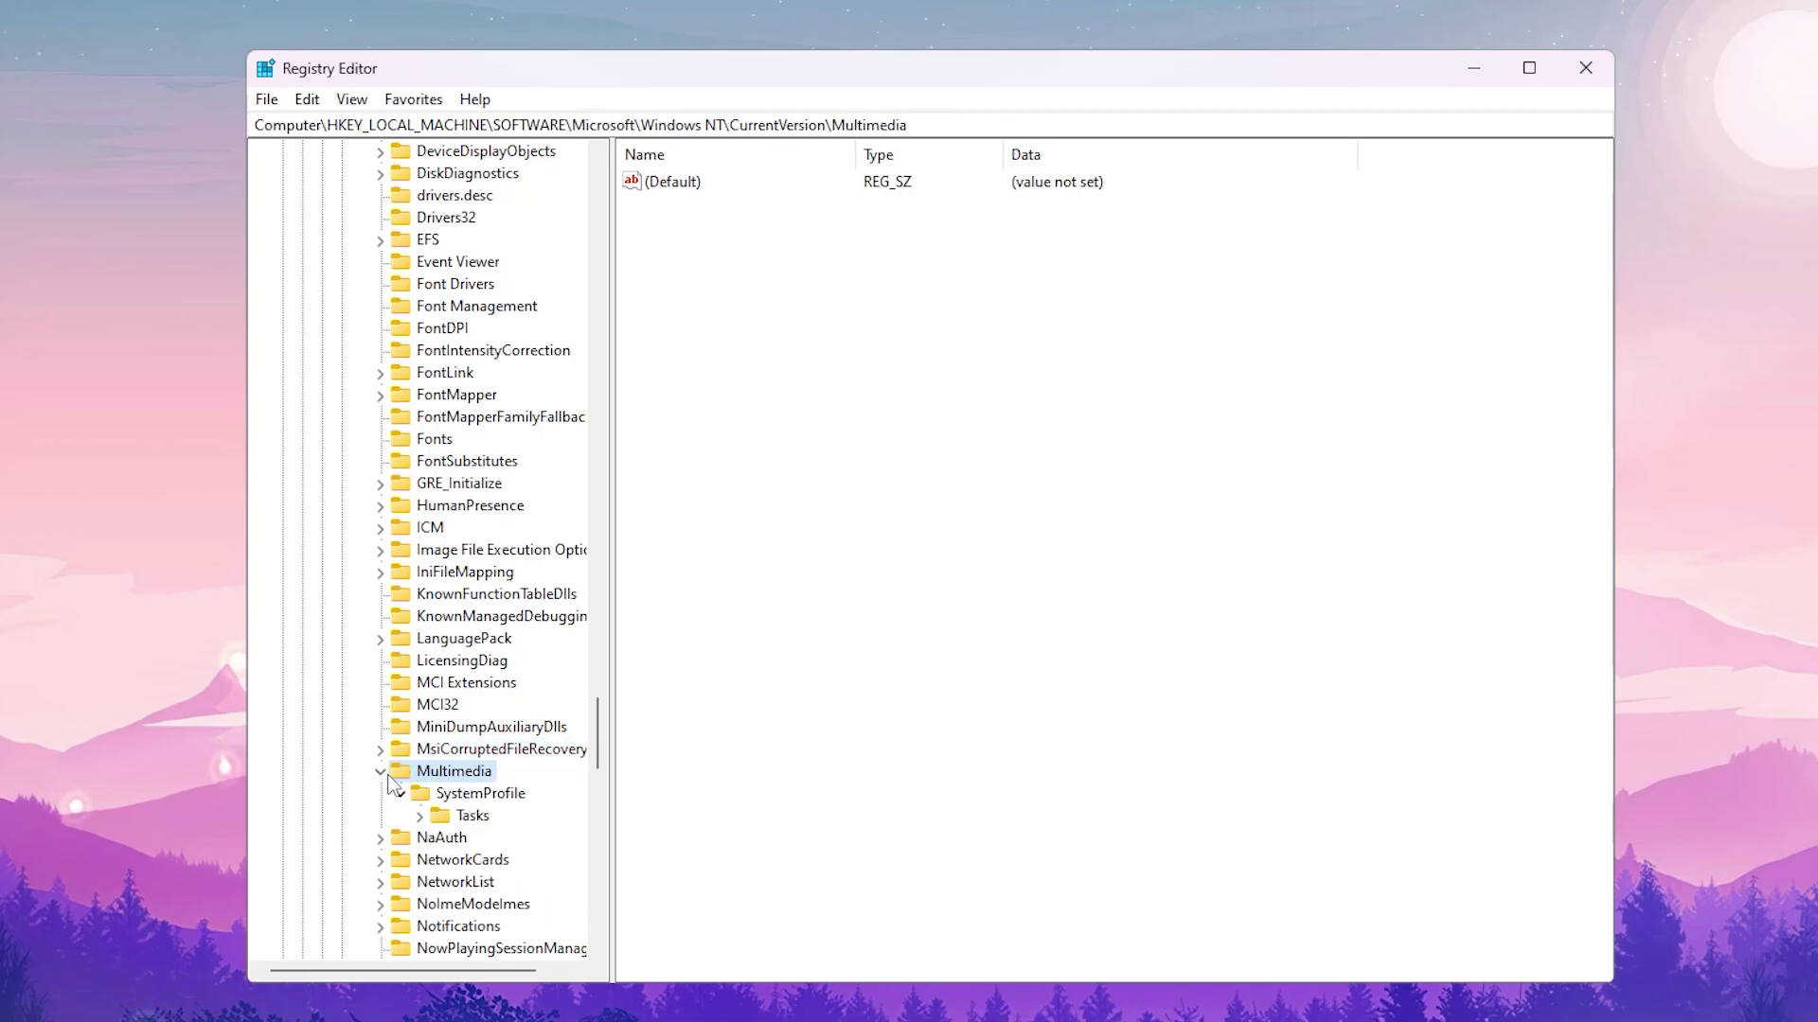
- Open SystemProfile > Tasks > Games to show its values
{"action": "left_click", "coordinate": [467, 797]}
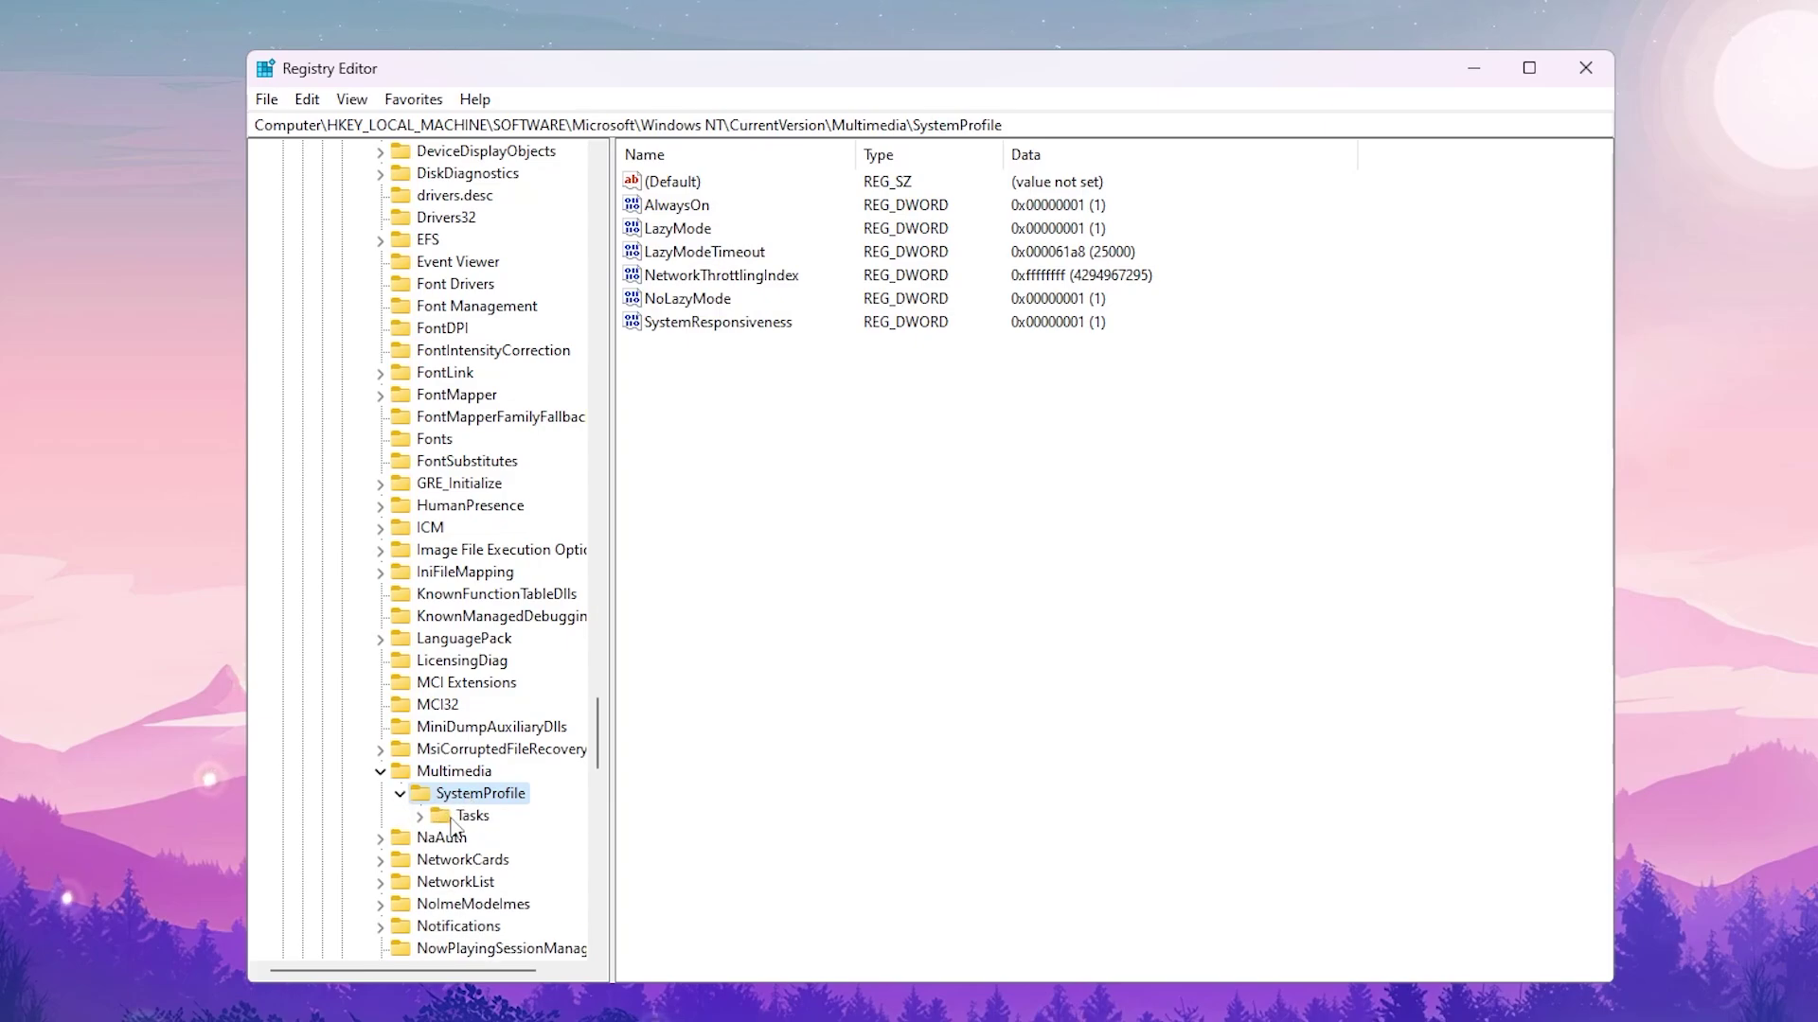
{"action": "left_click", "coordinate": [473, 818]}
{"action": "left_click", "coordinate": [419, 816]}
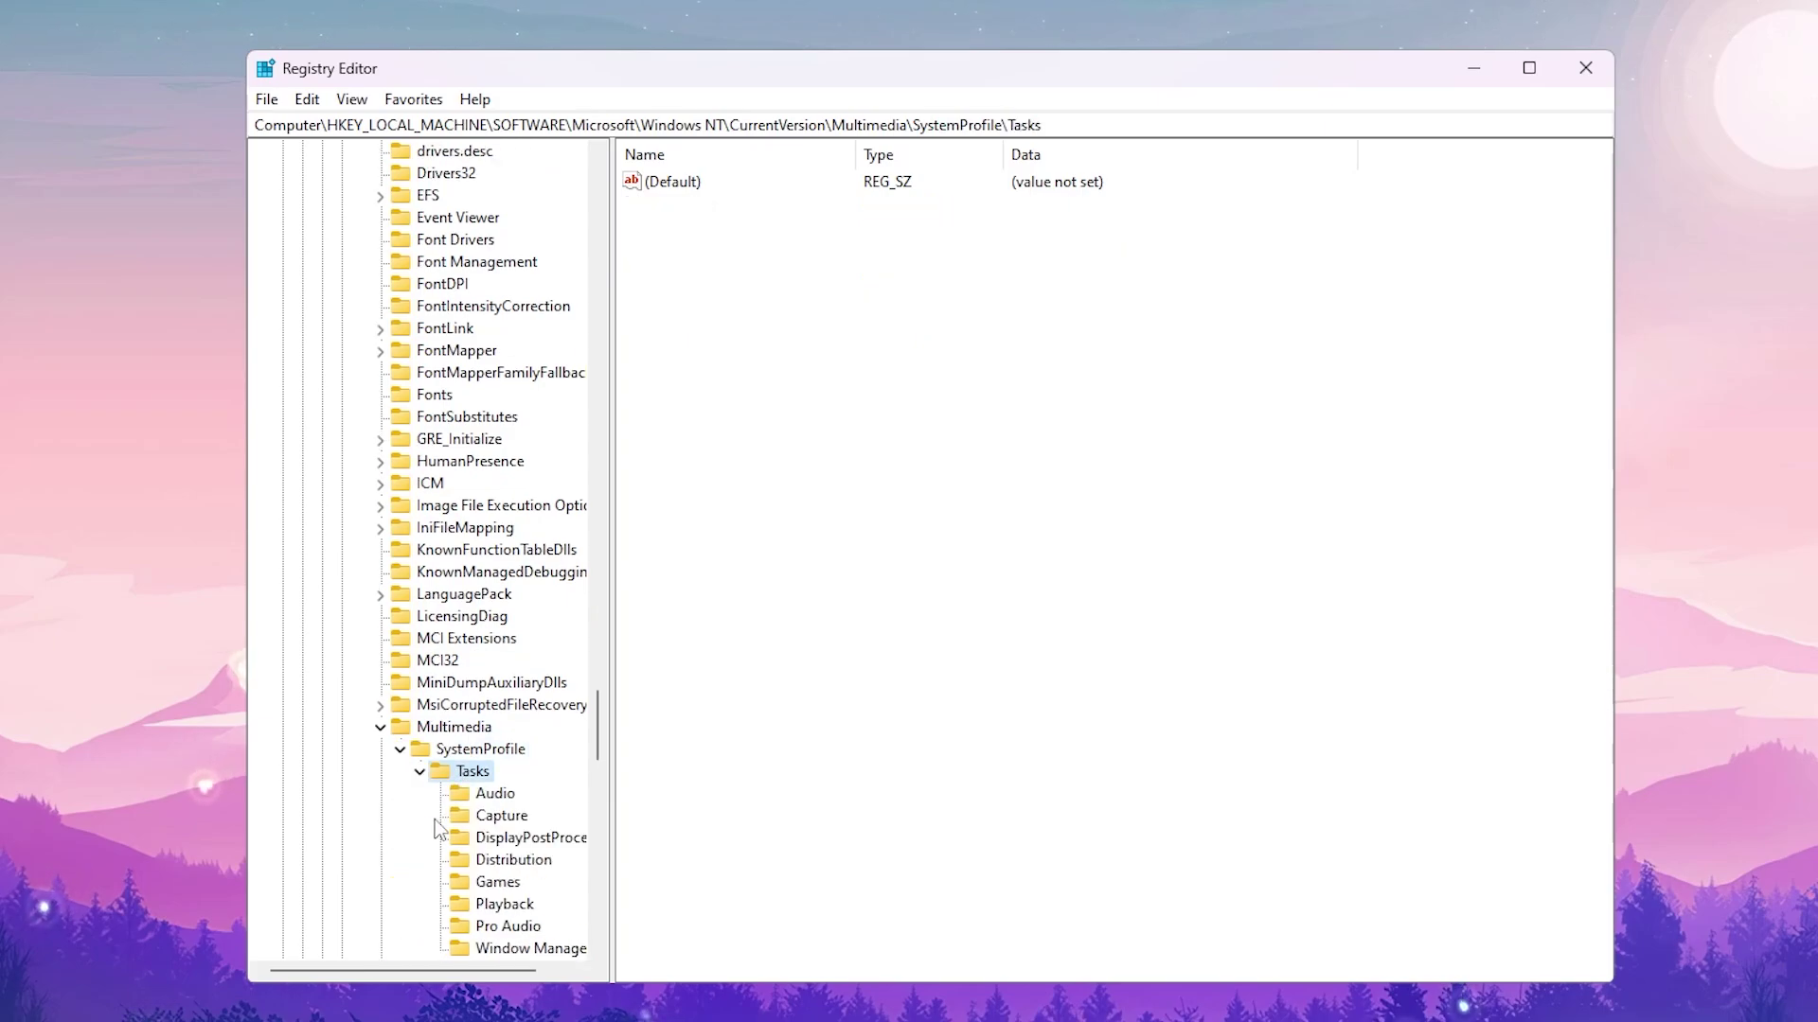
{"action": "scroll", "coordinate": [501, 807], "scroll_direction": "down", "scroll_amount": 3}
{"action": "left_click", "coordinate": [495, 750]}
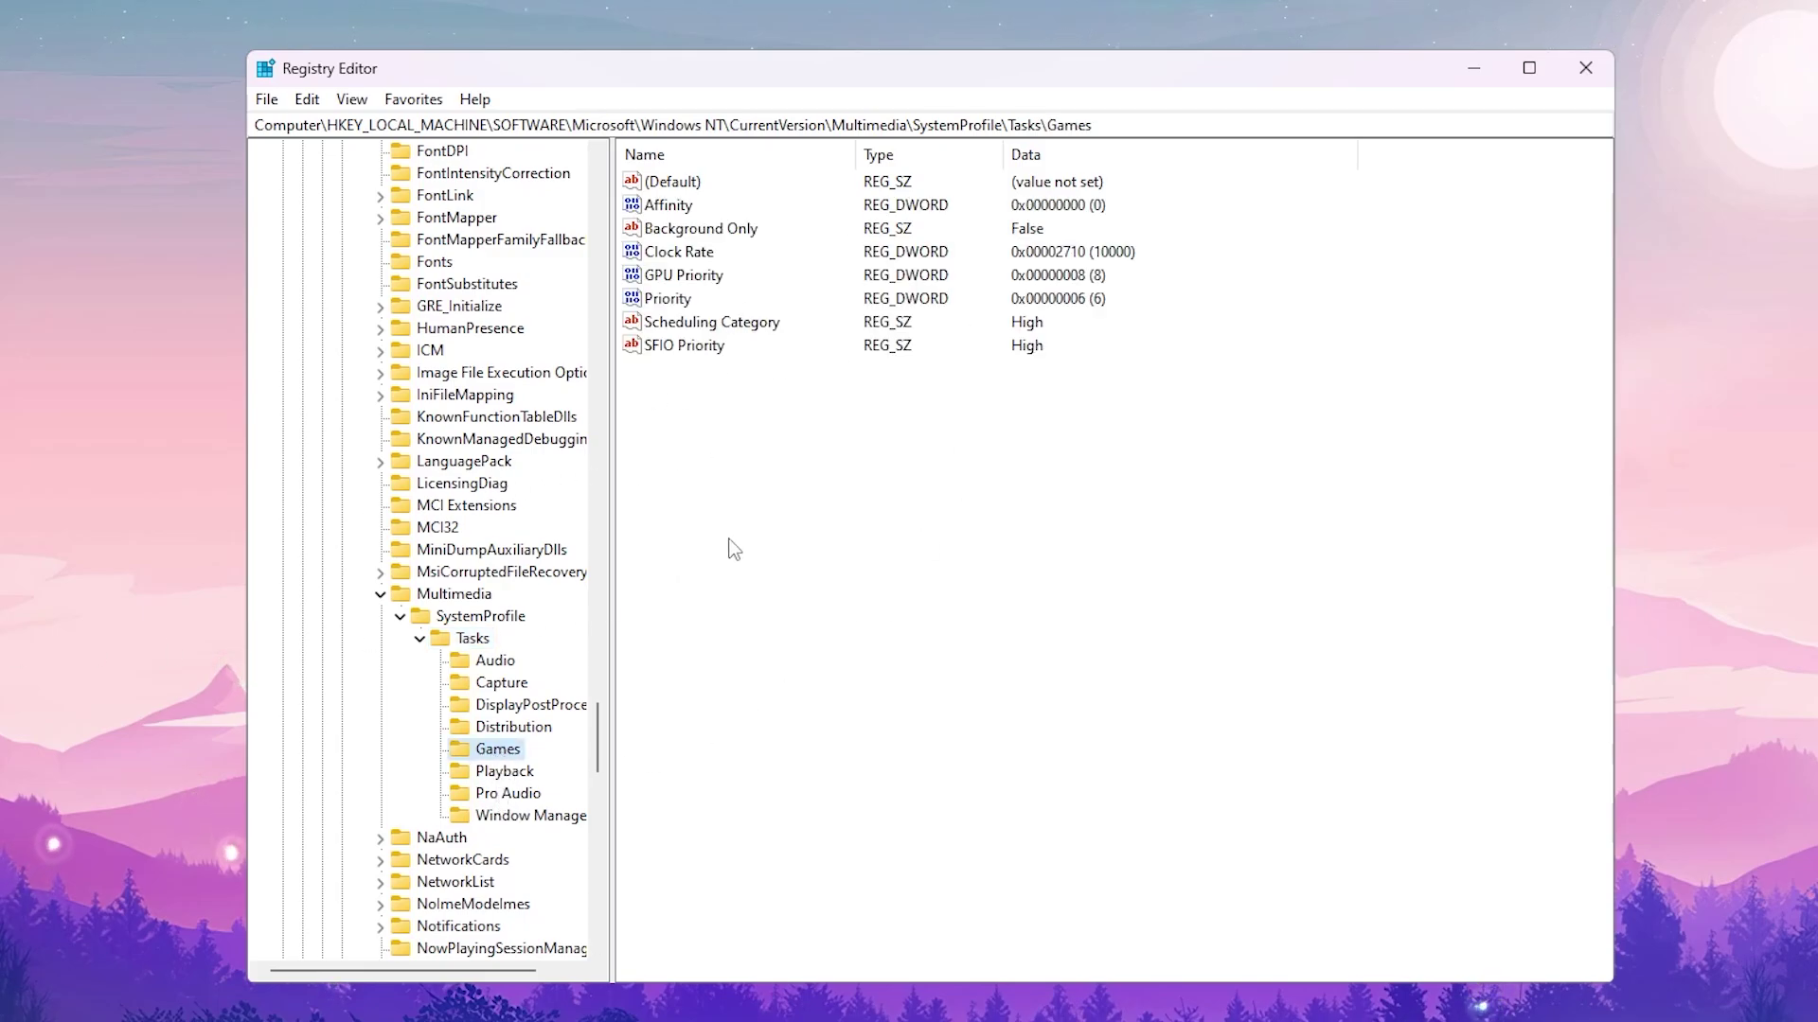
- Change the Games Affinity value to hexadecimal f
{"action": "right_click", "coordinate": [674, 205]}
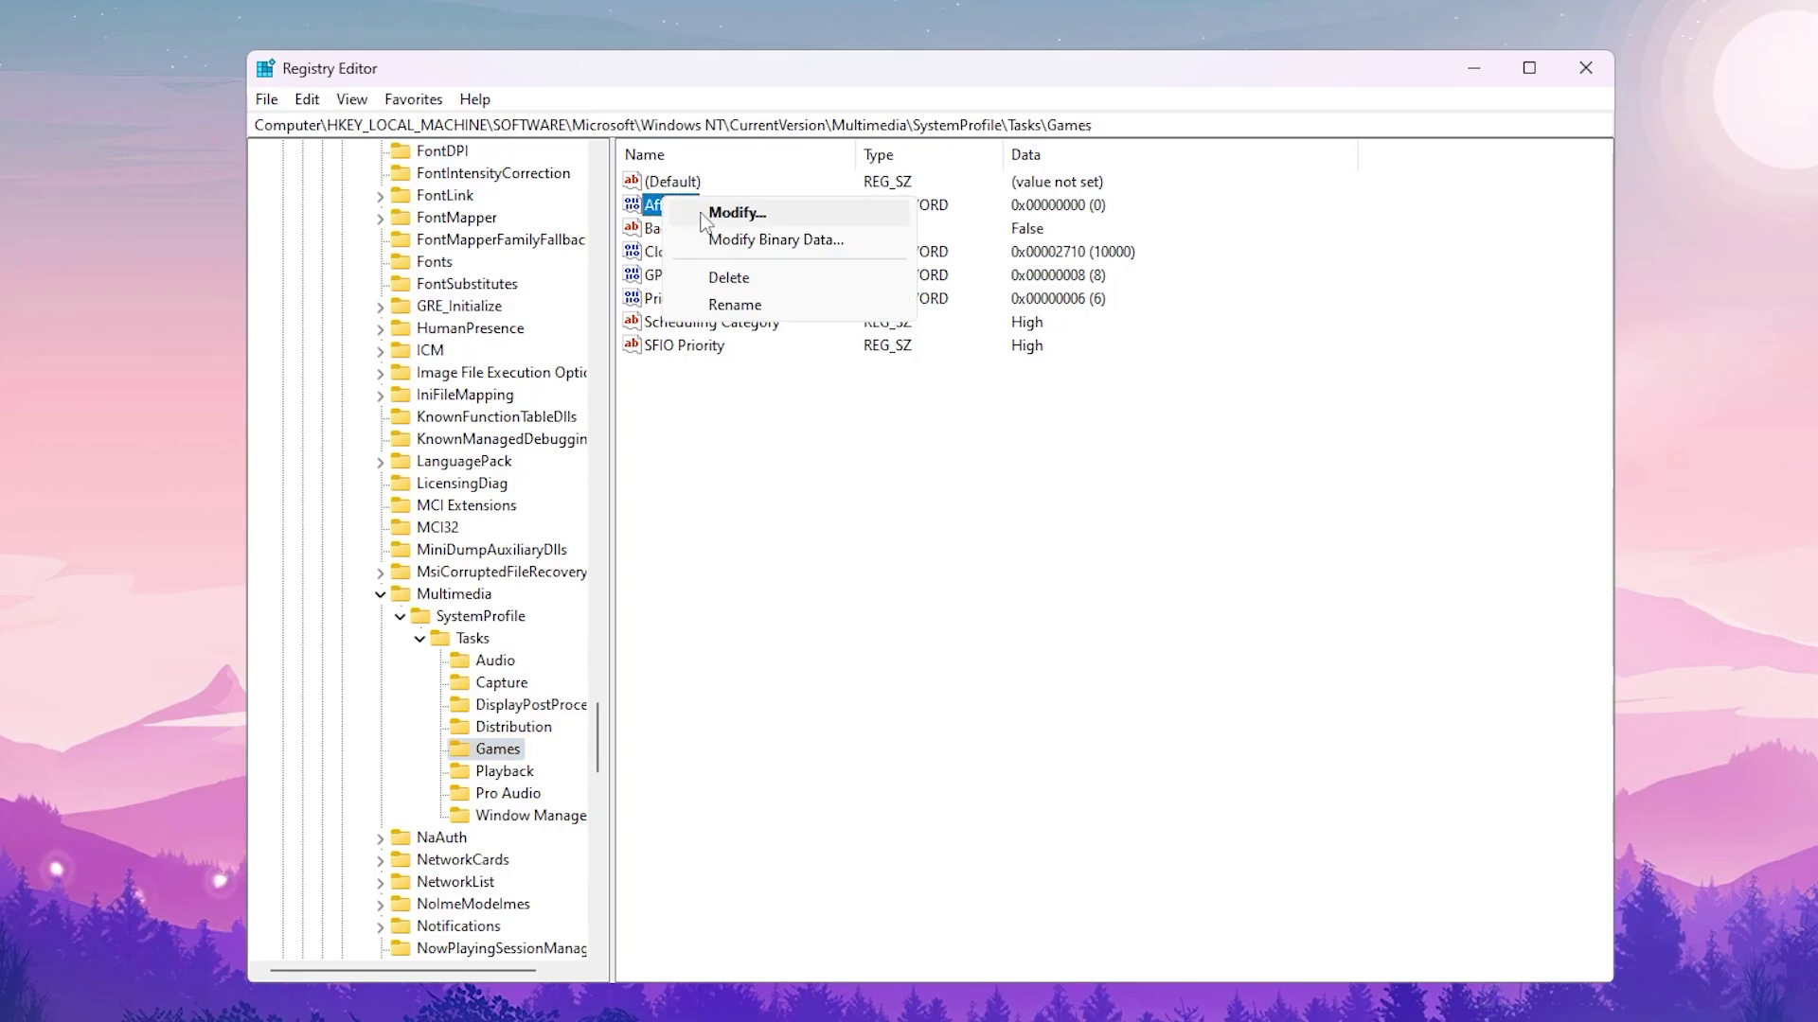
{"action": "left_click", "coordinate": [702, 212]}
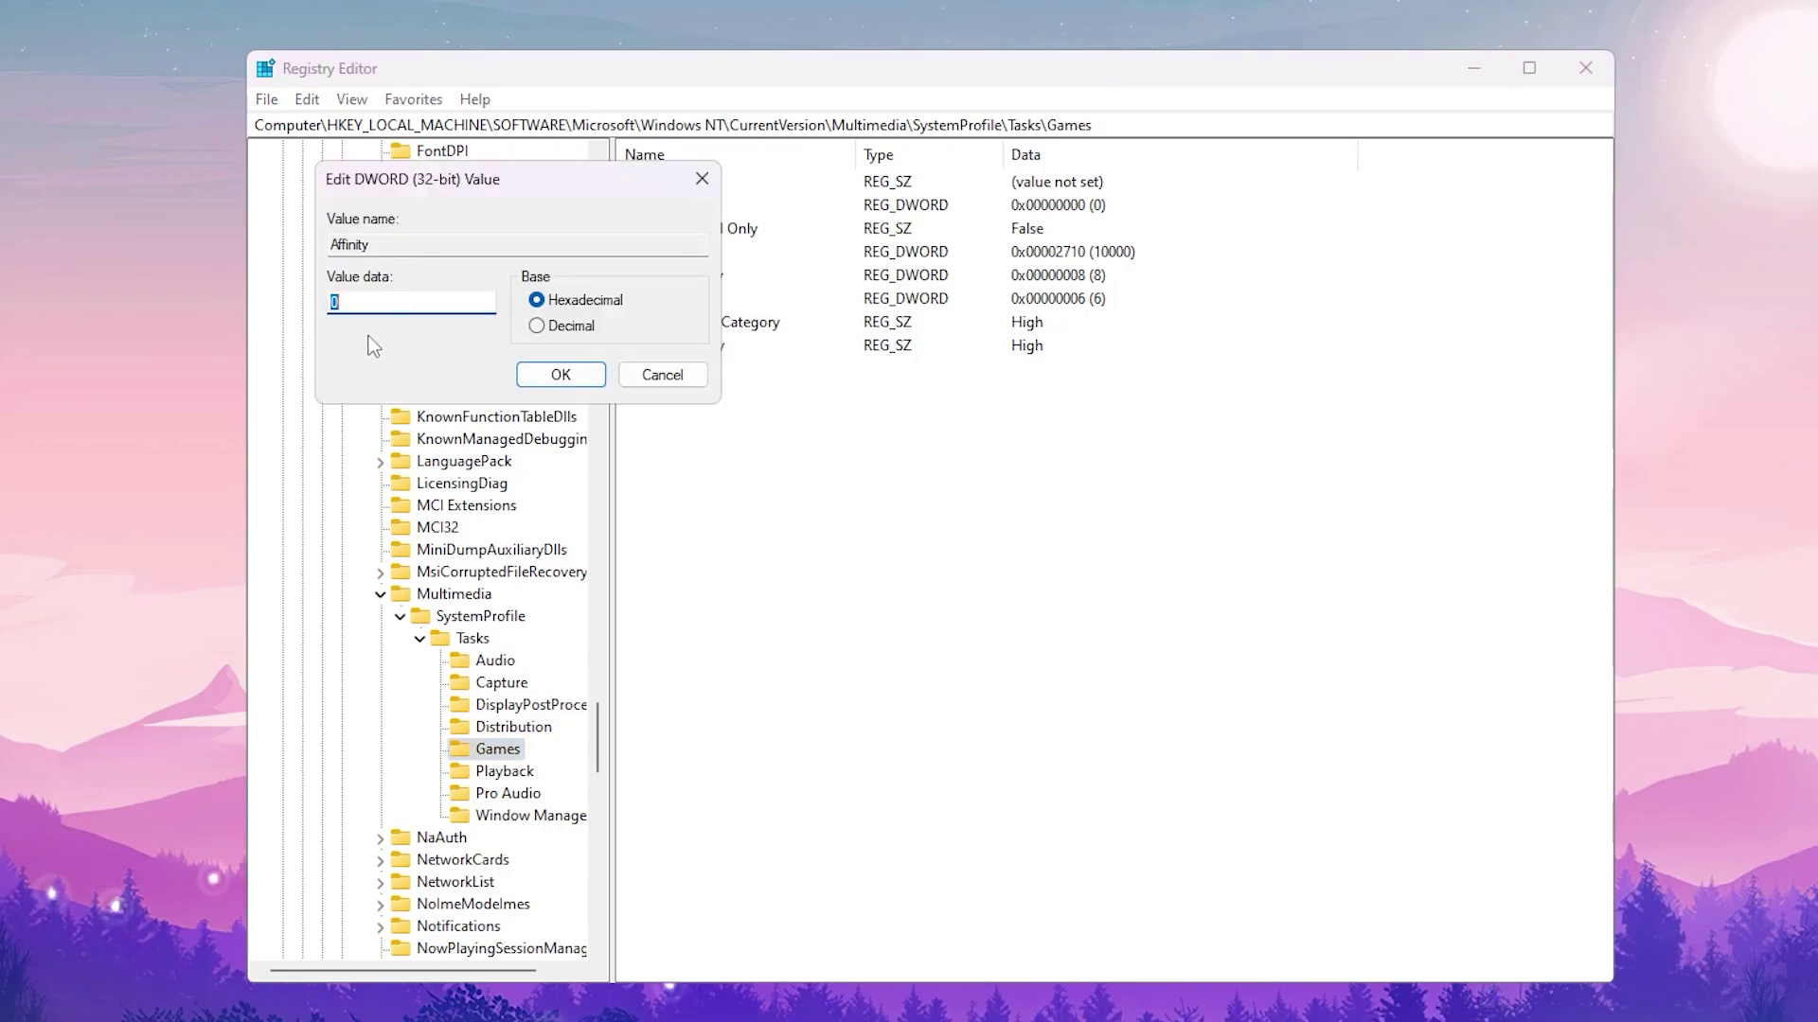
{"action": "type", "text": "f"}
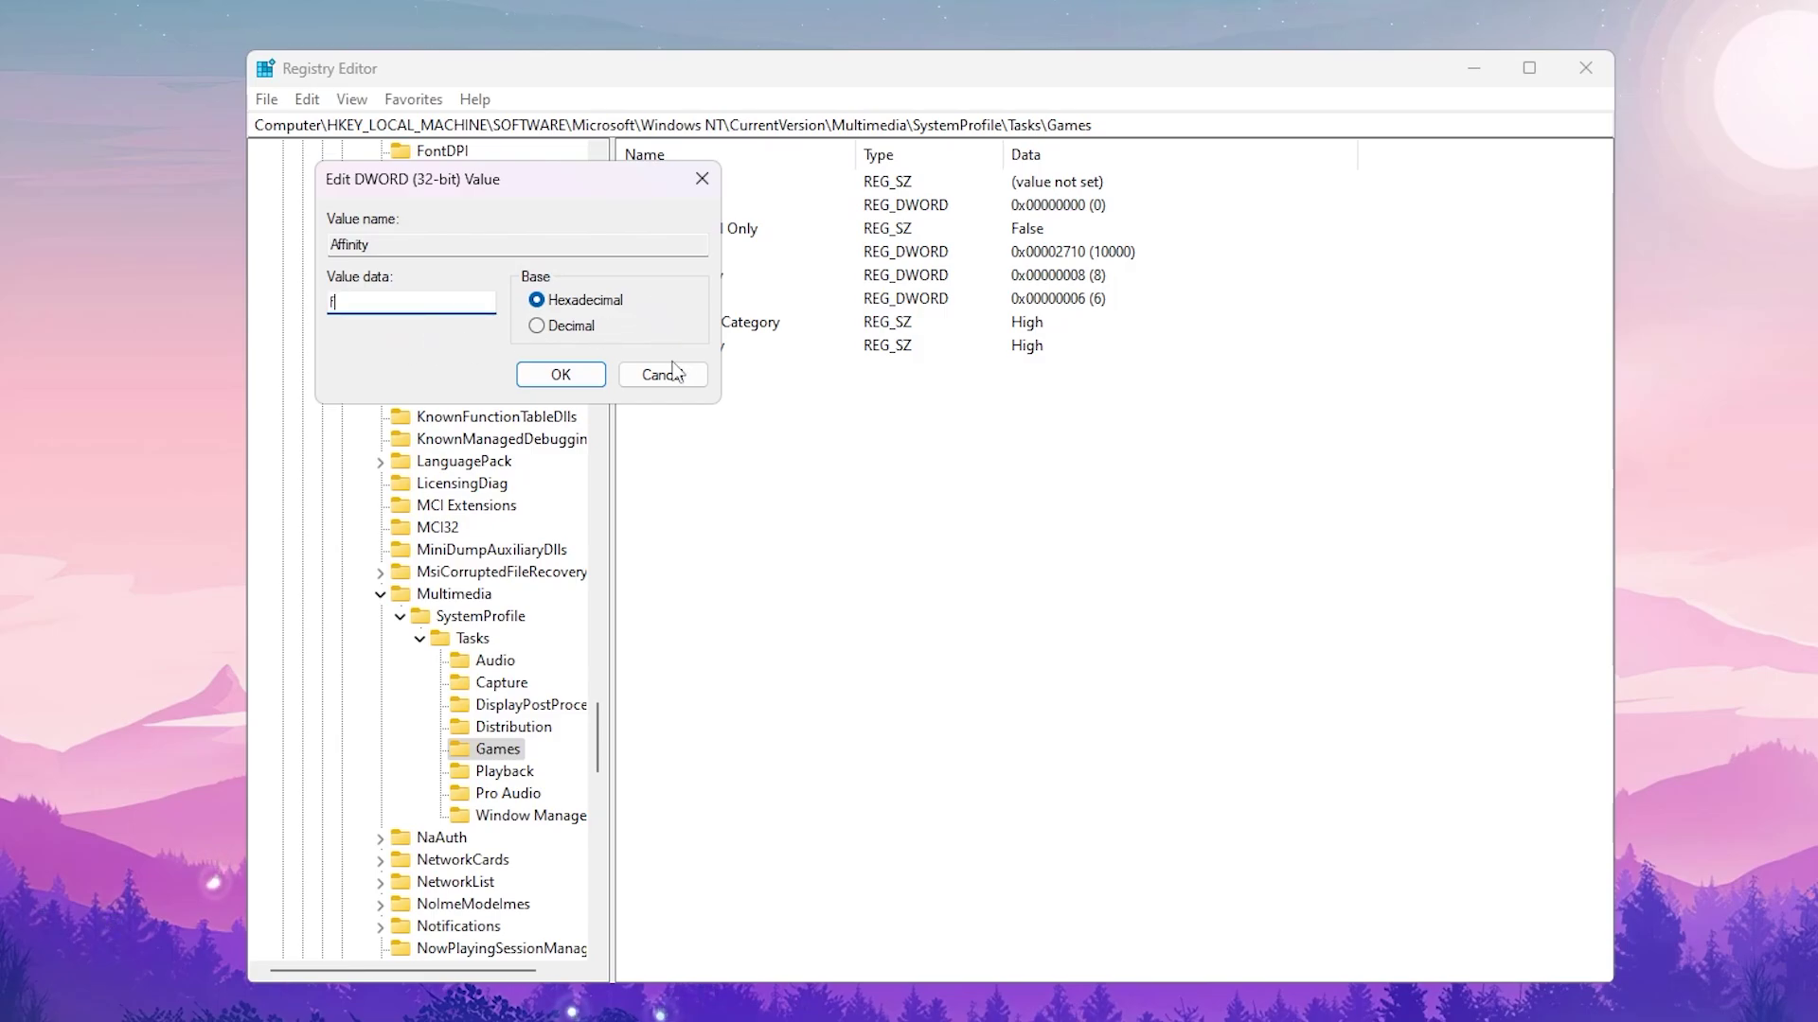
{"action": "left_click", "coordinate": [568, 375]}
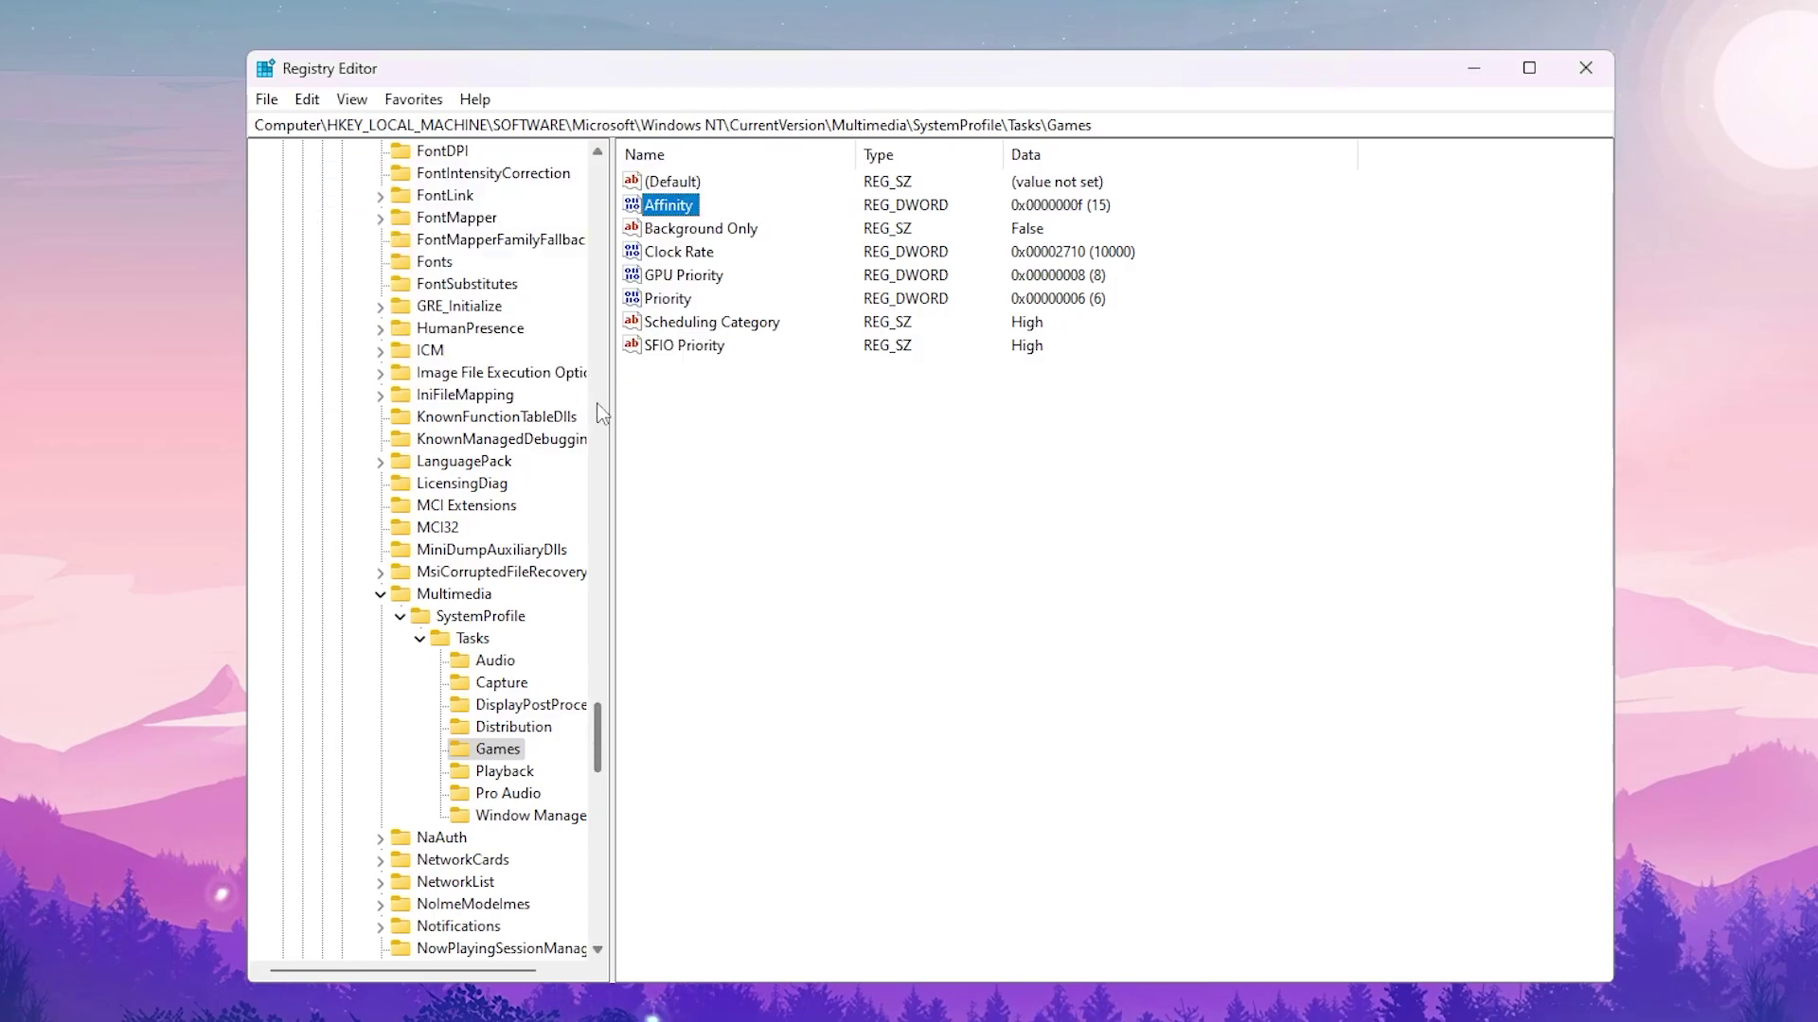
- Check Background Only stays False and GPU Priority stays 8
{"action": "right_click", "coordinate": [736, 237]}
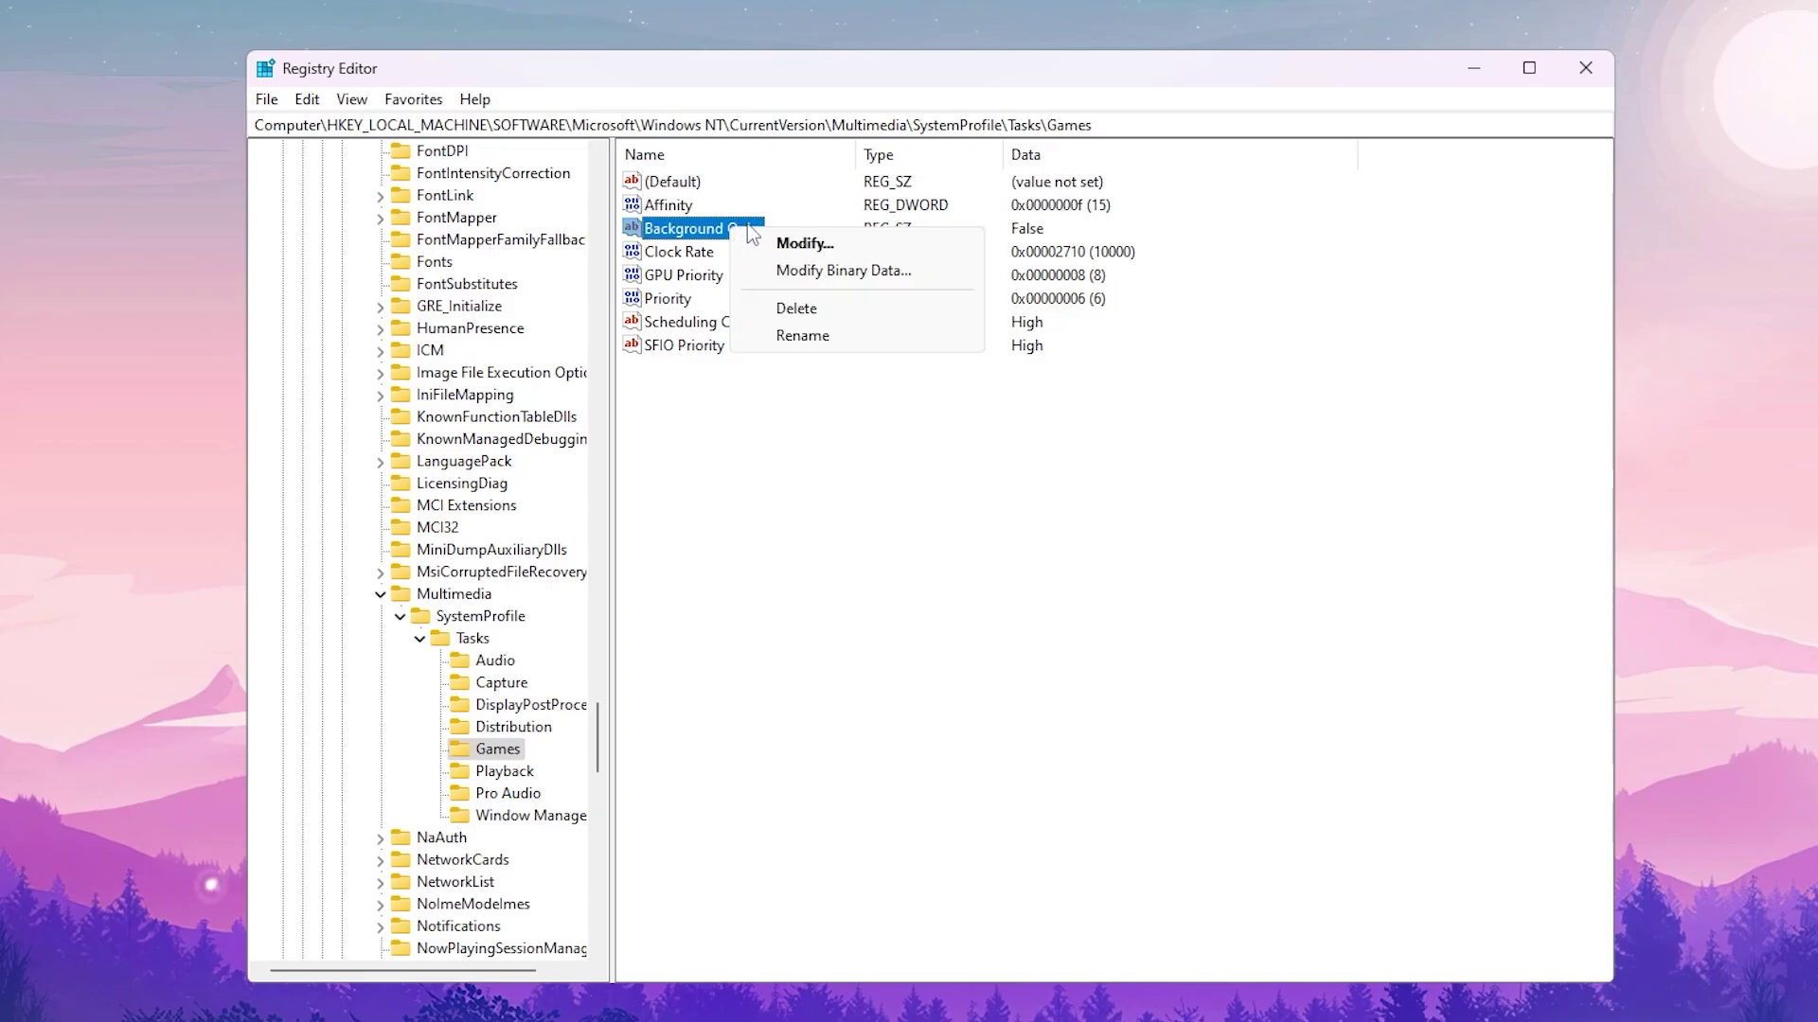
{"action": "left_click", "coordinate": [793, 248]}
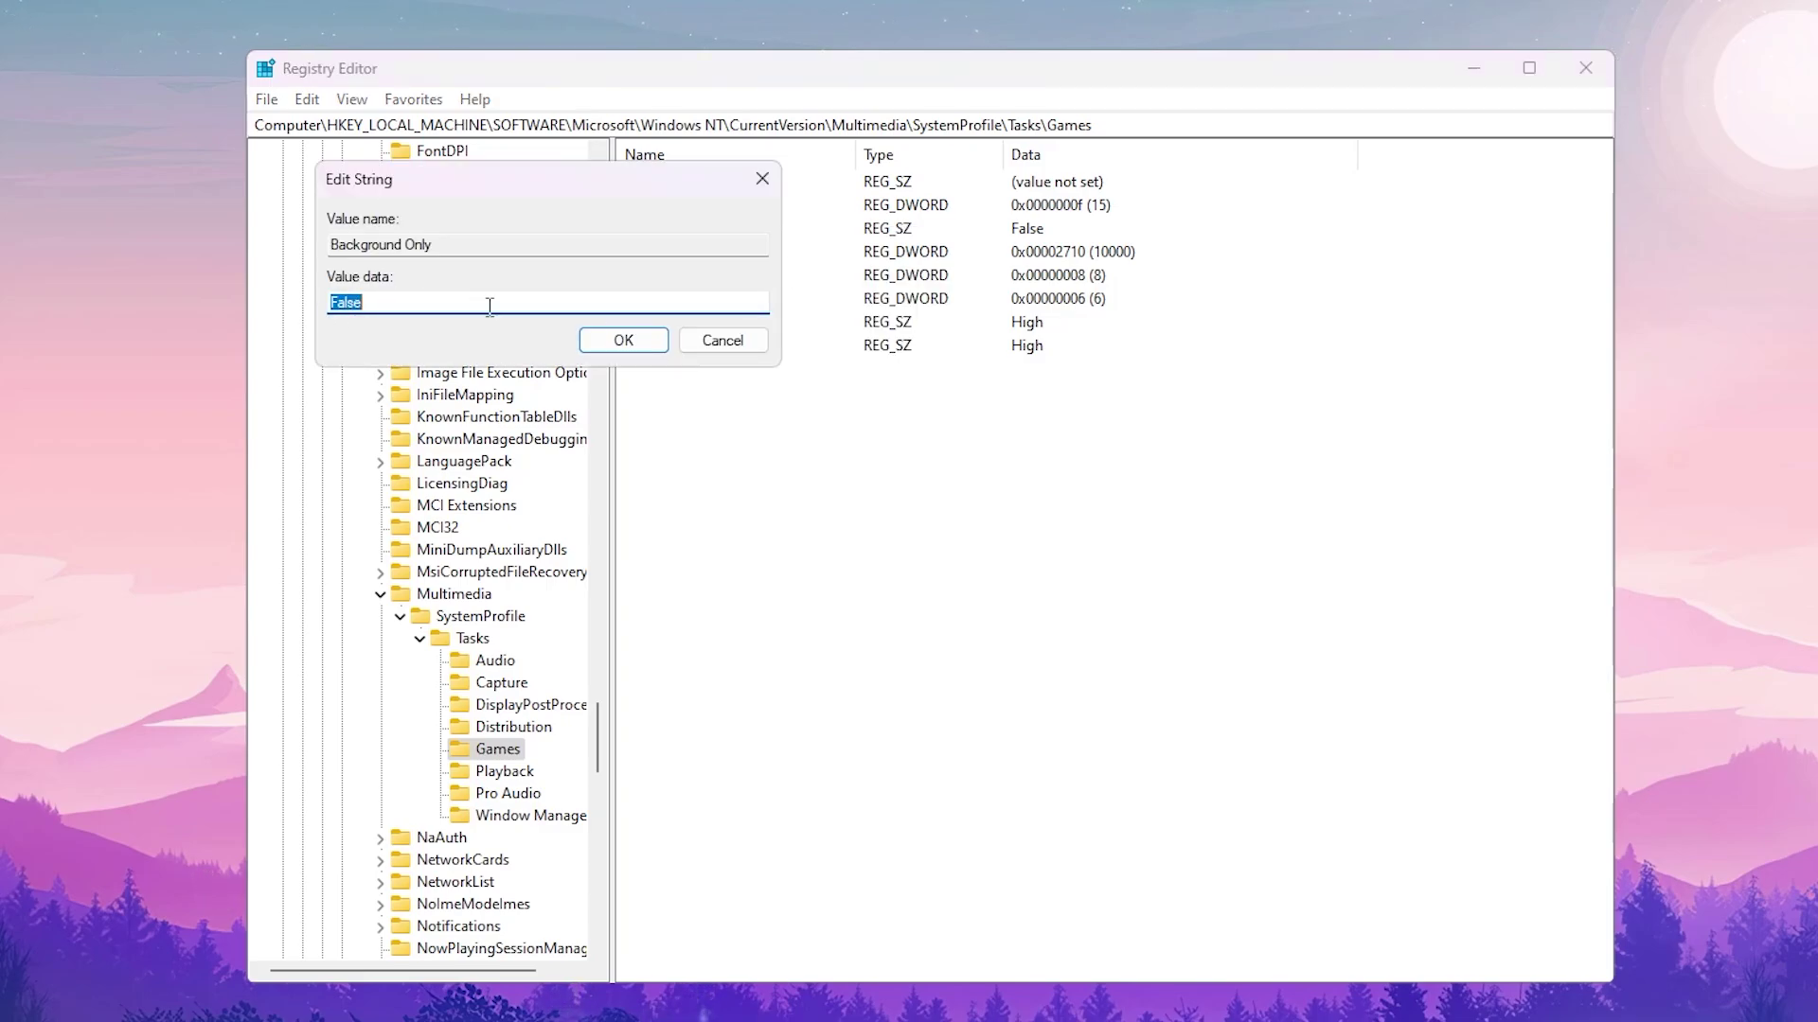
{"action": "left_click", "coordinate": [623, 340]}
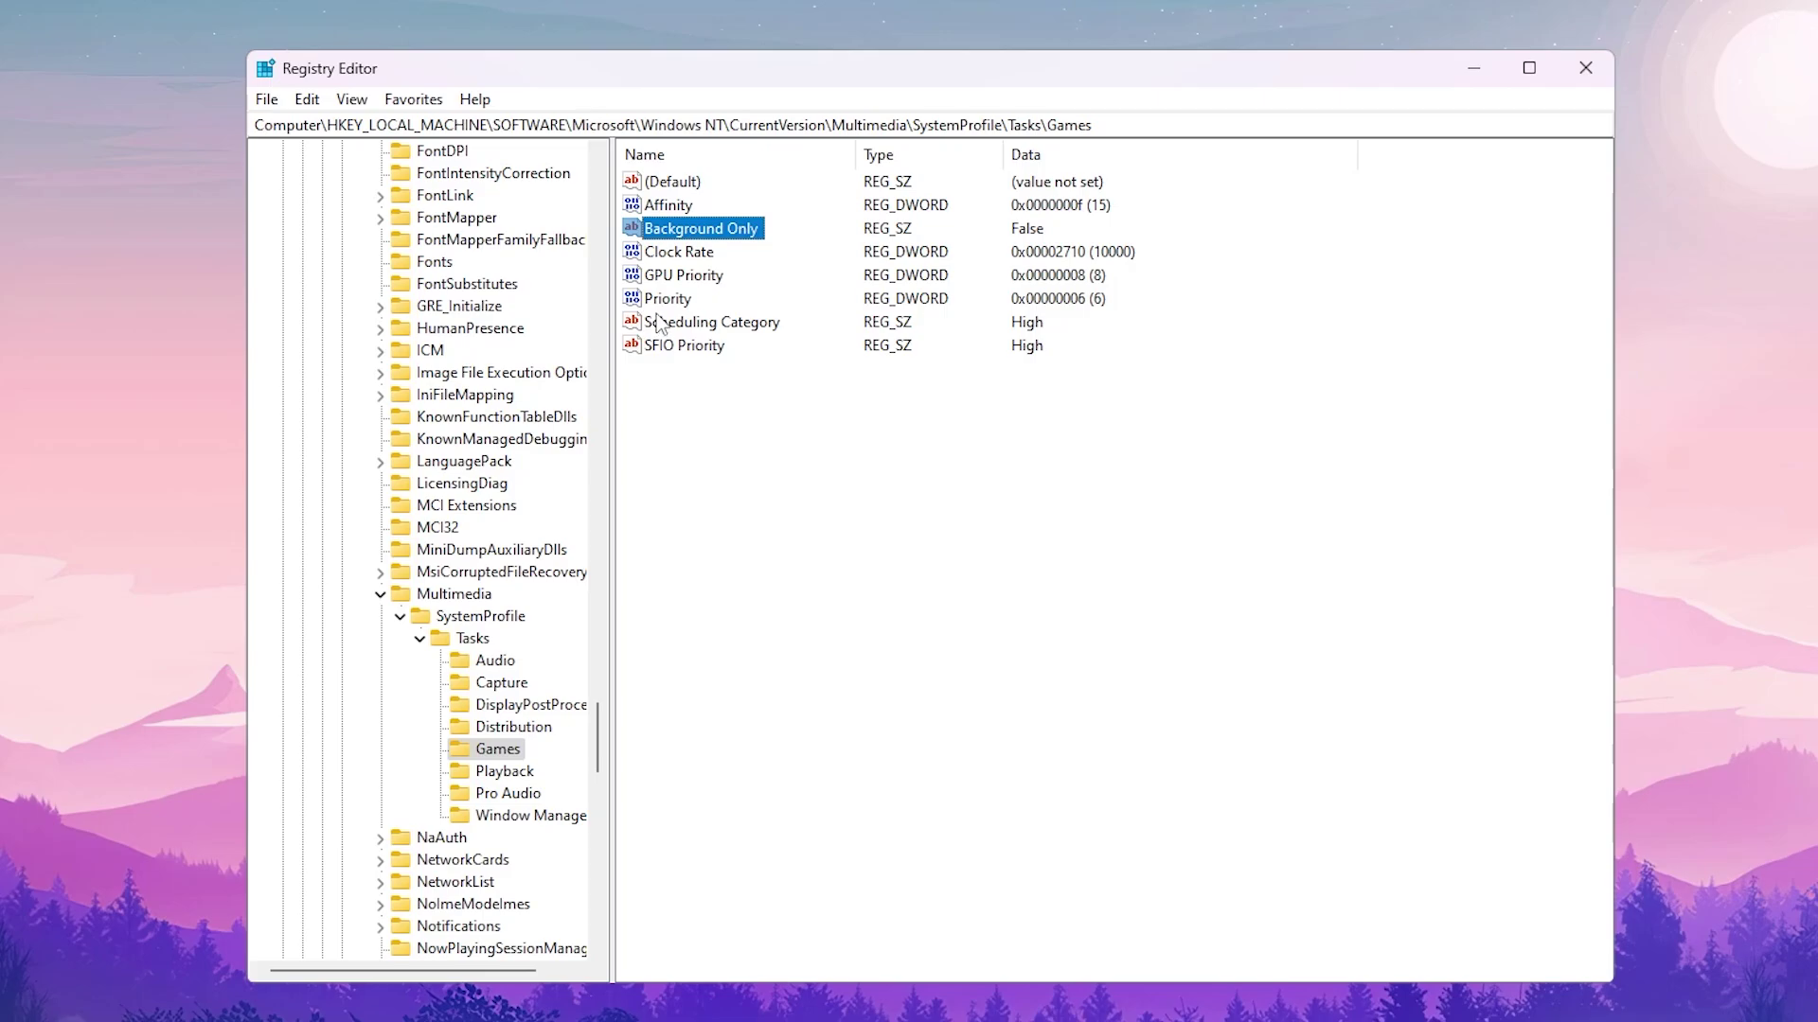
{"action": "right_click", "coordinate": [700, 278]}
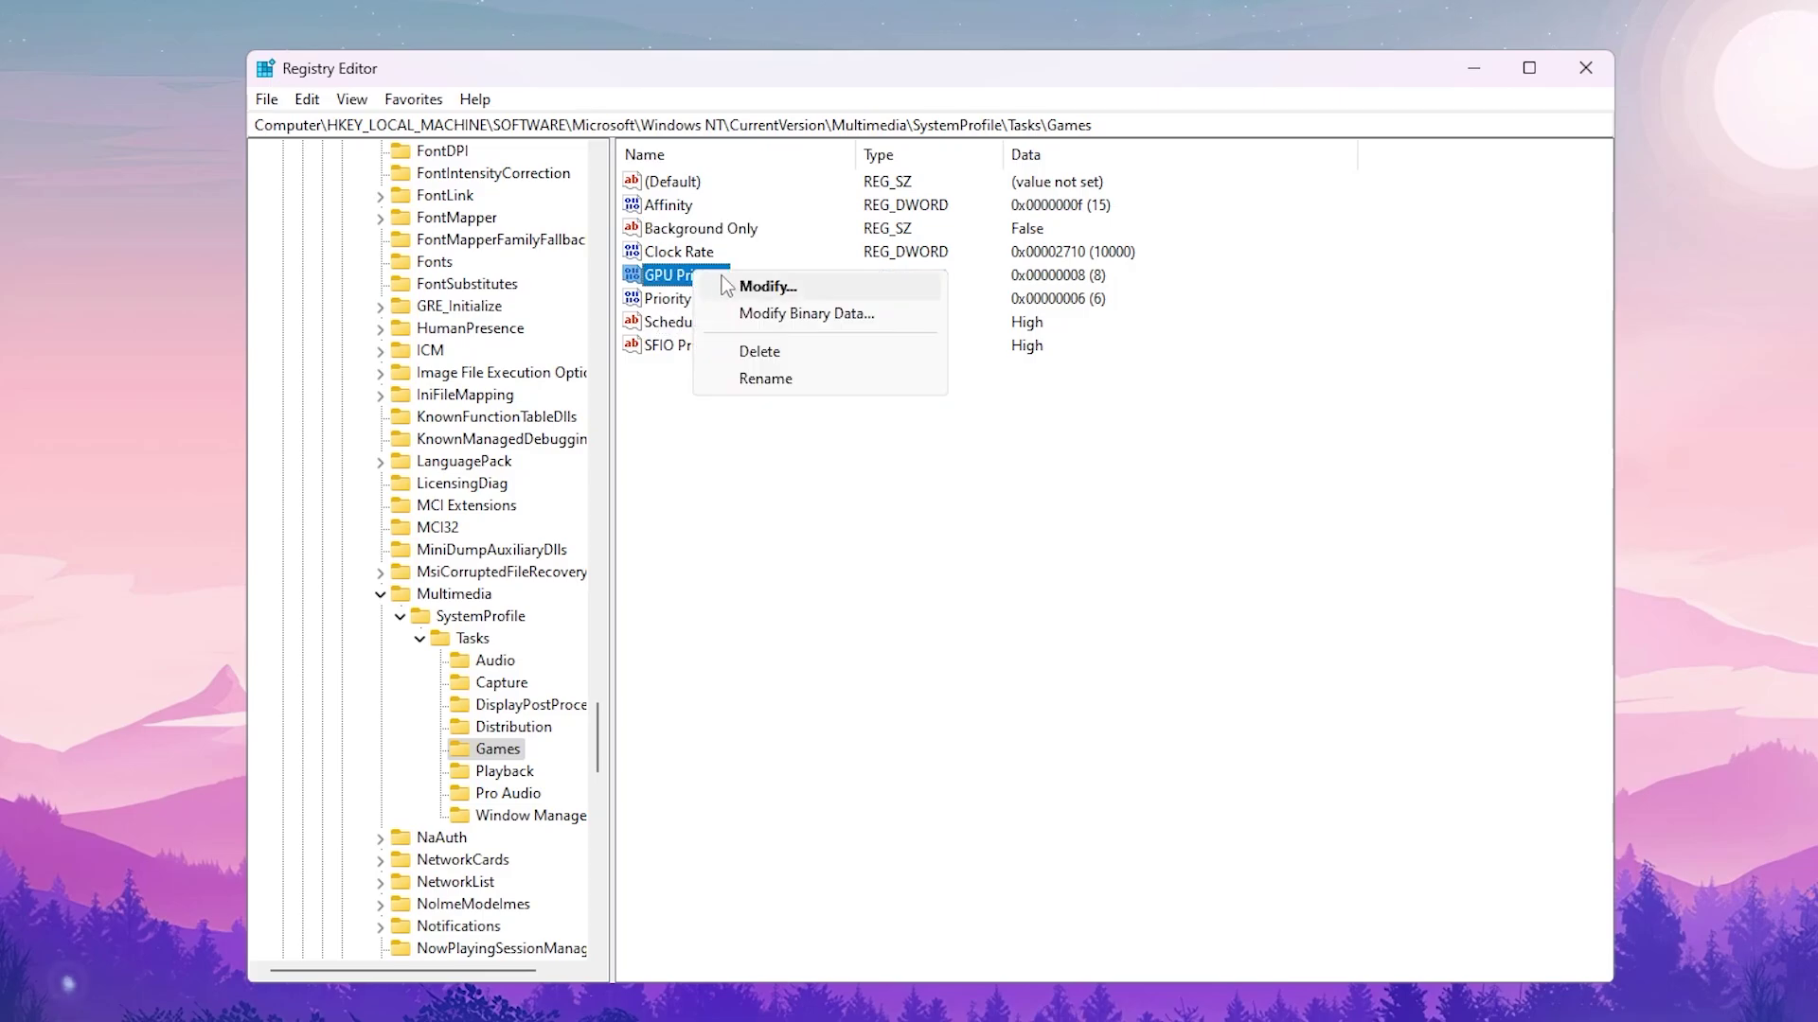
{"action": "left_click", "coordinate": [767, 287]}
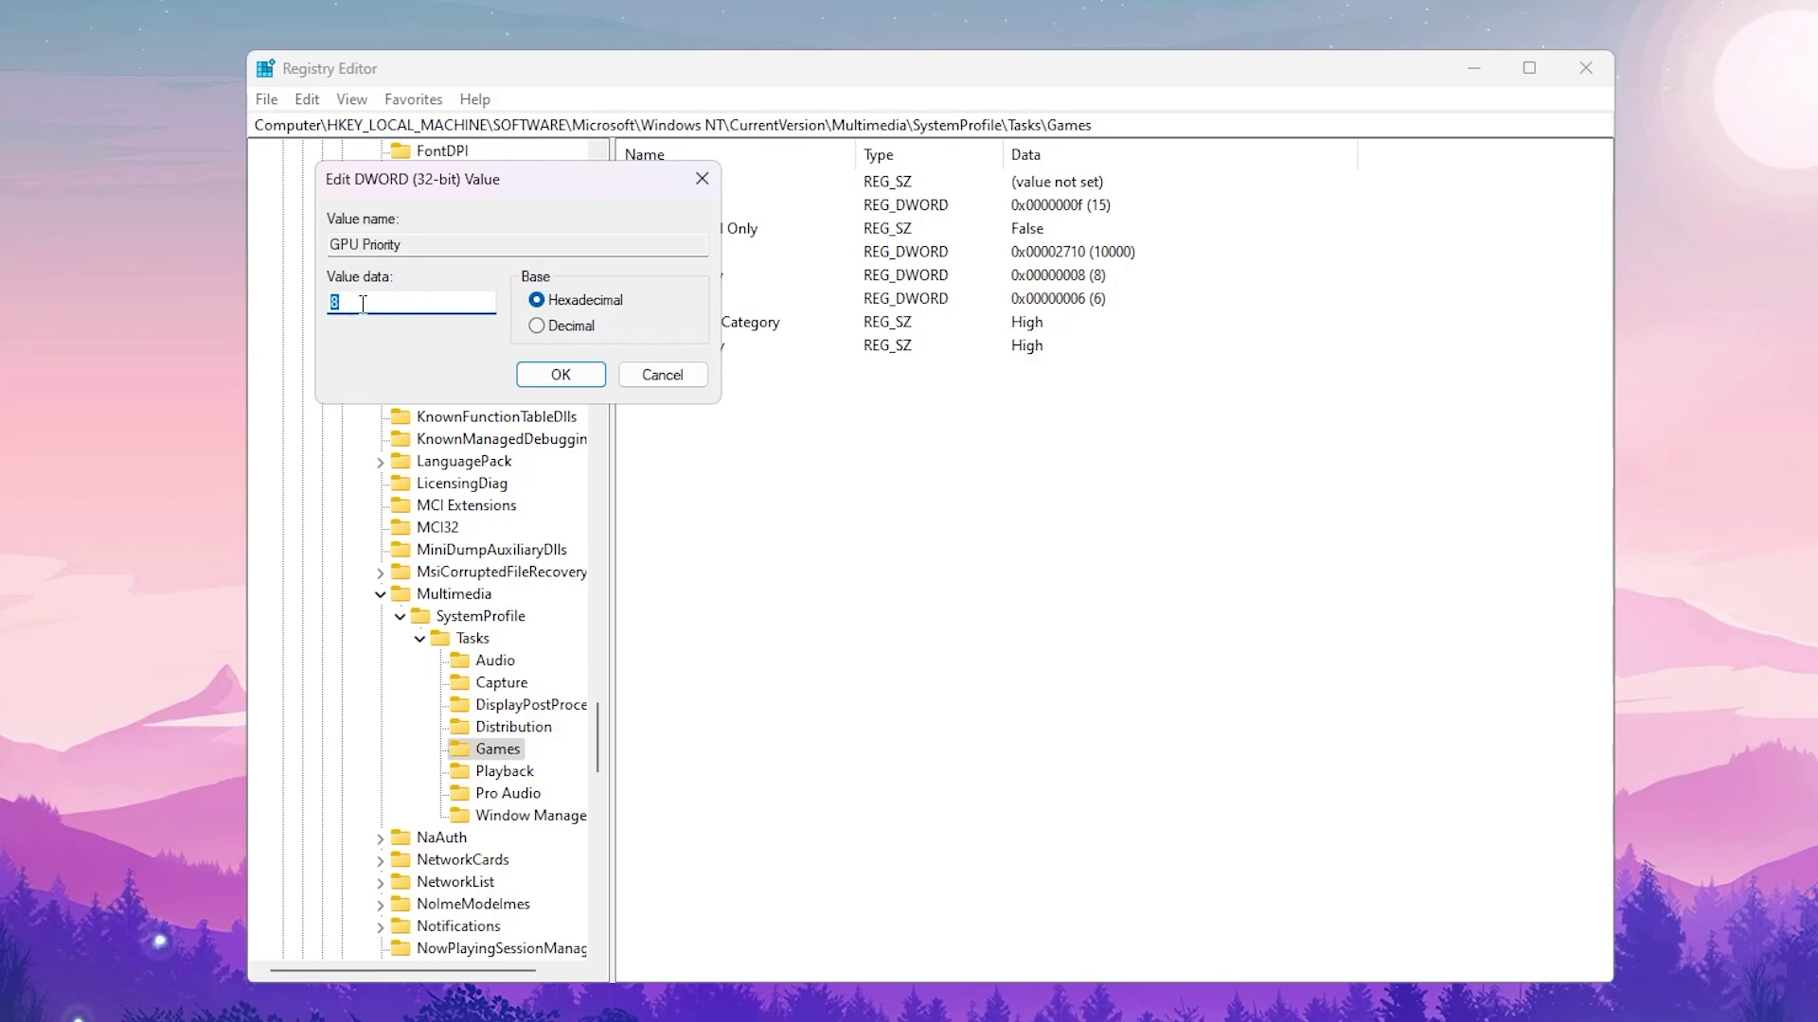
{"action": "left_click", "coordinate": [559, 376]}
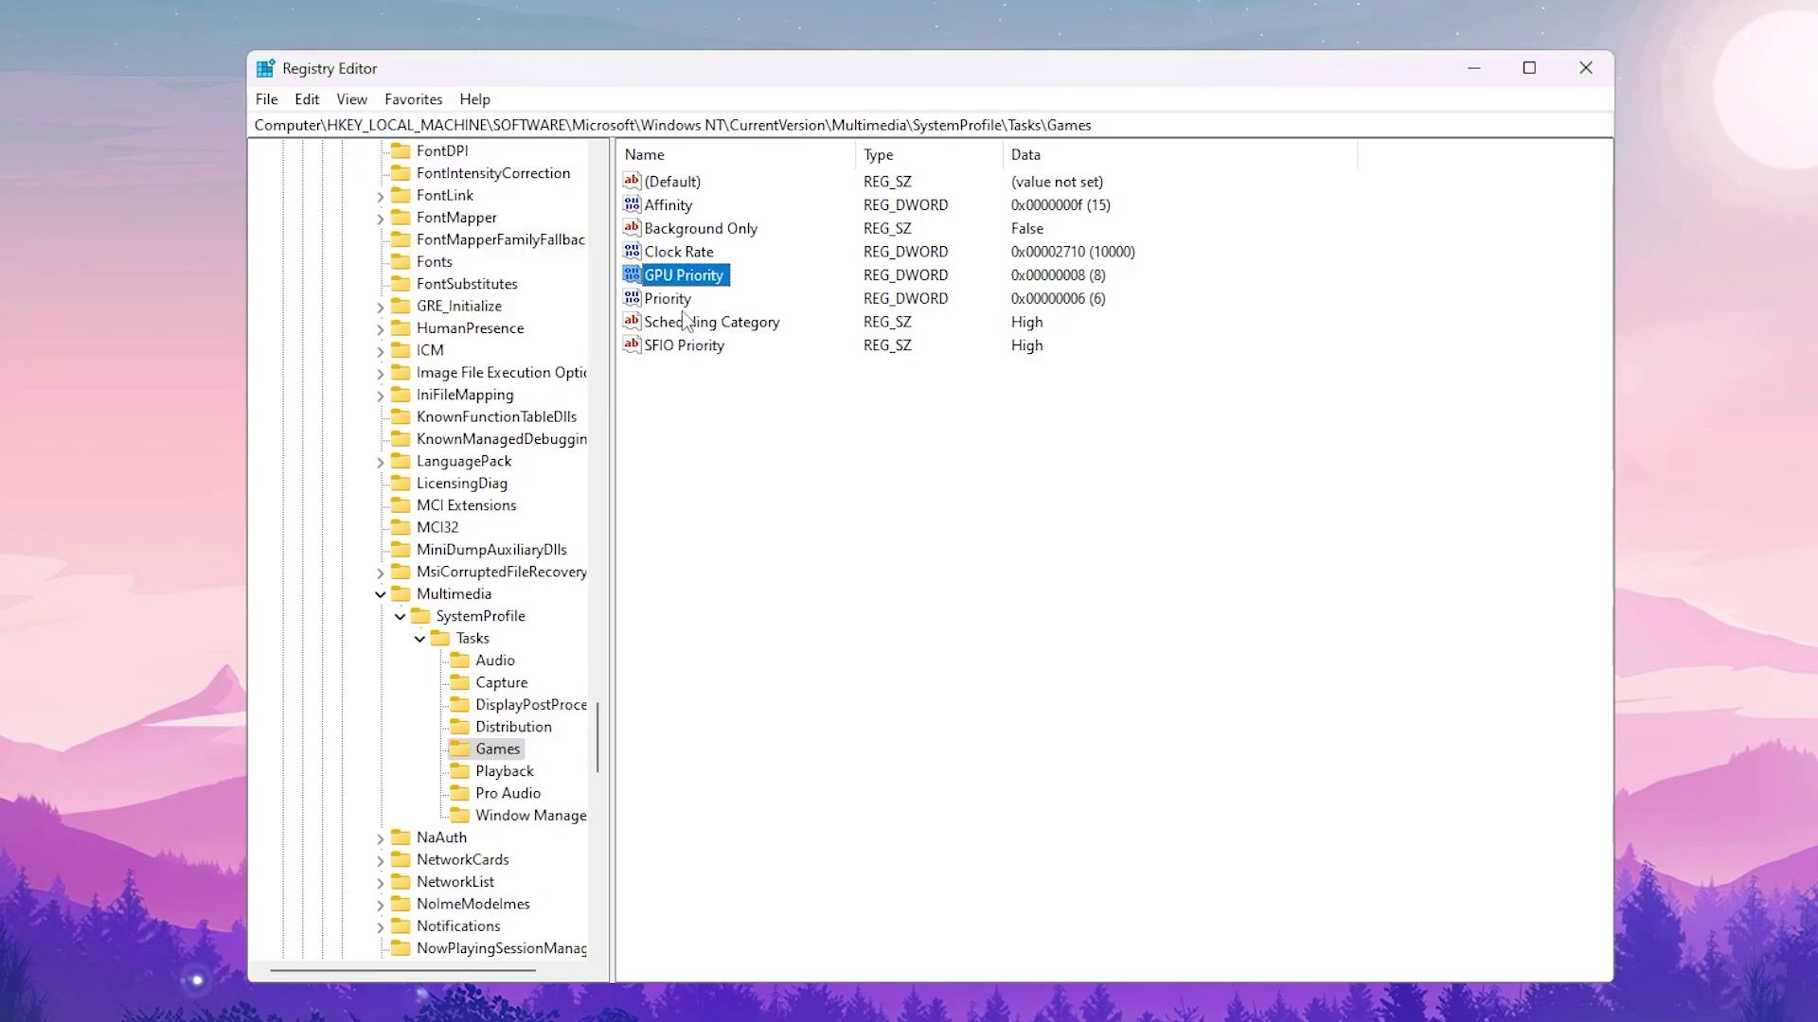
- Check Priority stays 6, and Scheduling Category and SFIO Priority stay High
{"action": "right_click", "coordinate": [674, 301]}
{"action": "left_click", "coordinate": [708, 316]}
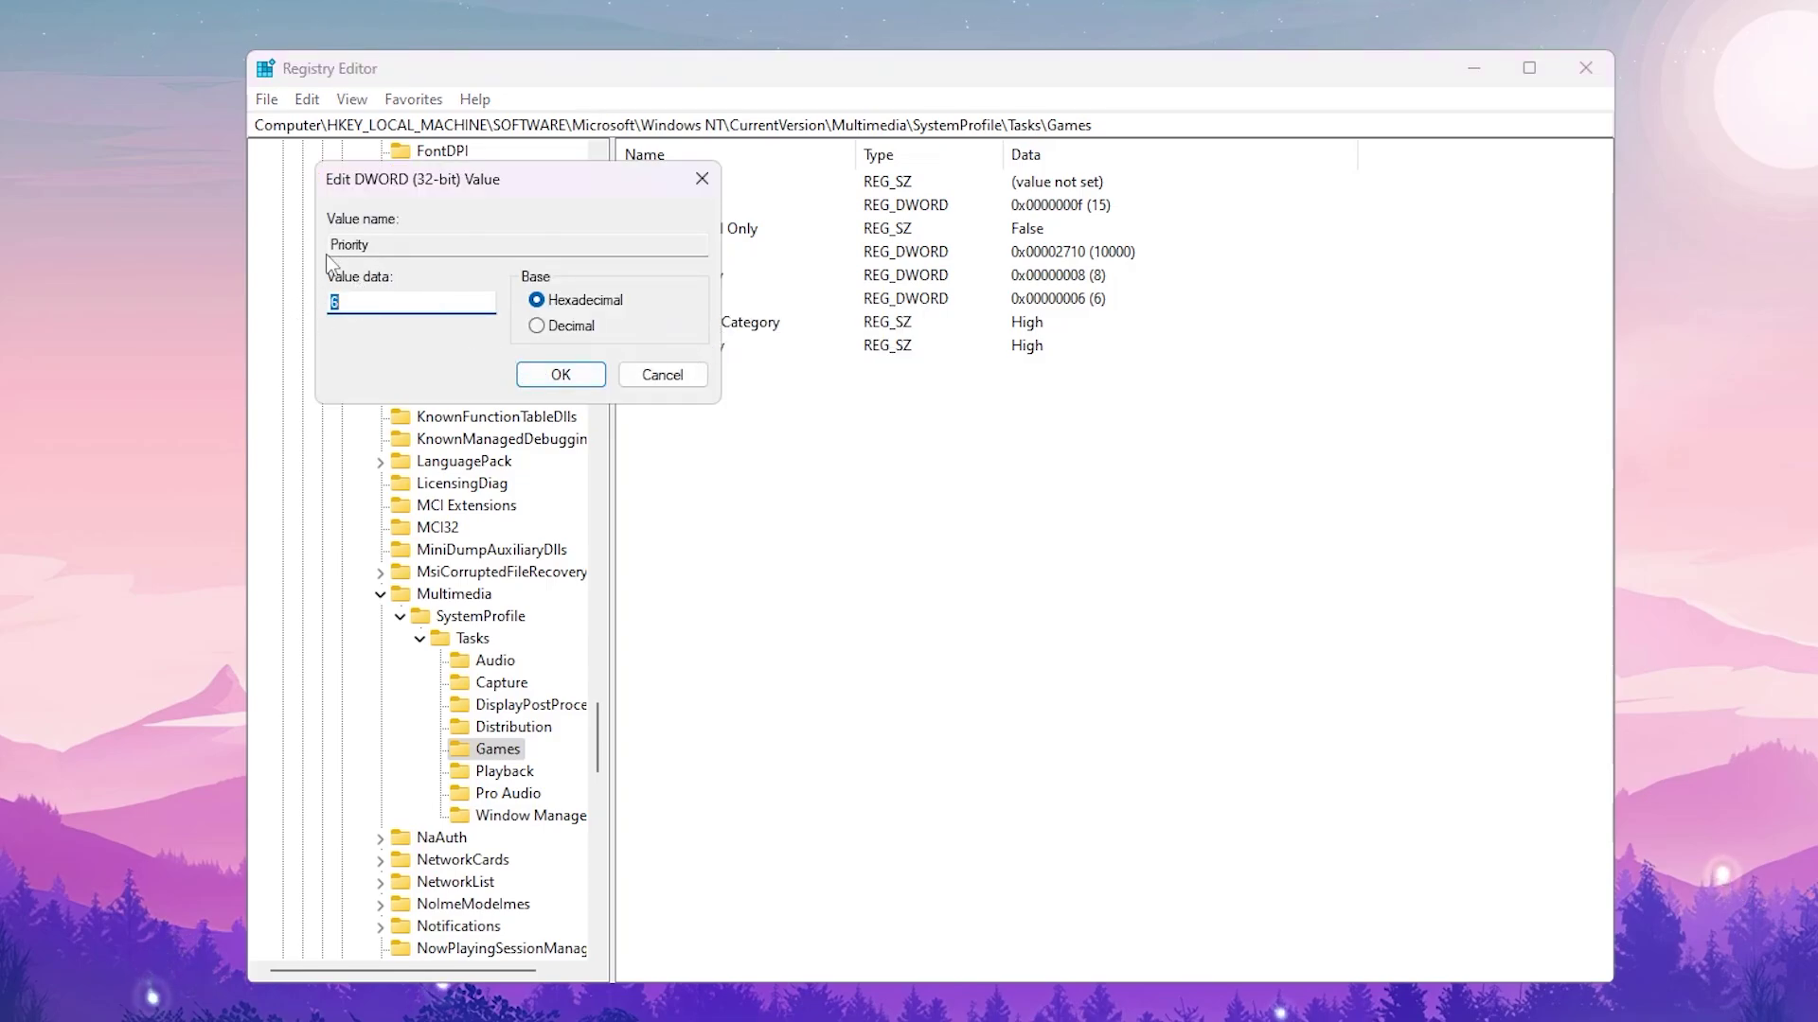
{"action": "left_click", "coordinate": [410, 301]}
{"action": "left_click", "coordinate": [560, 374]}
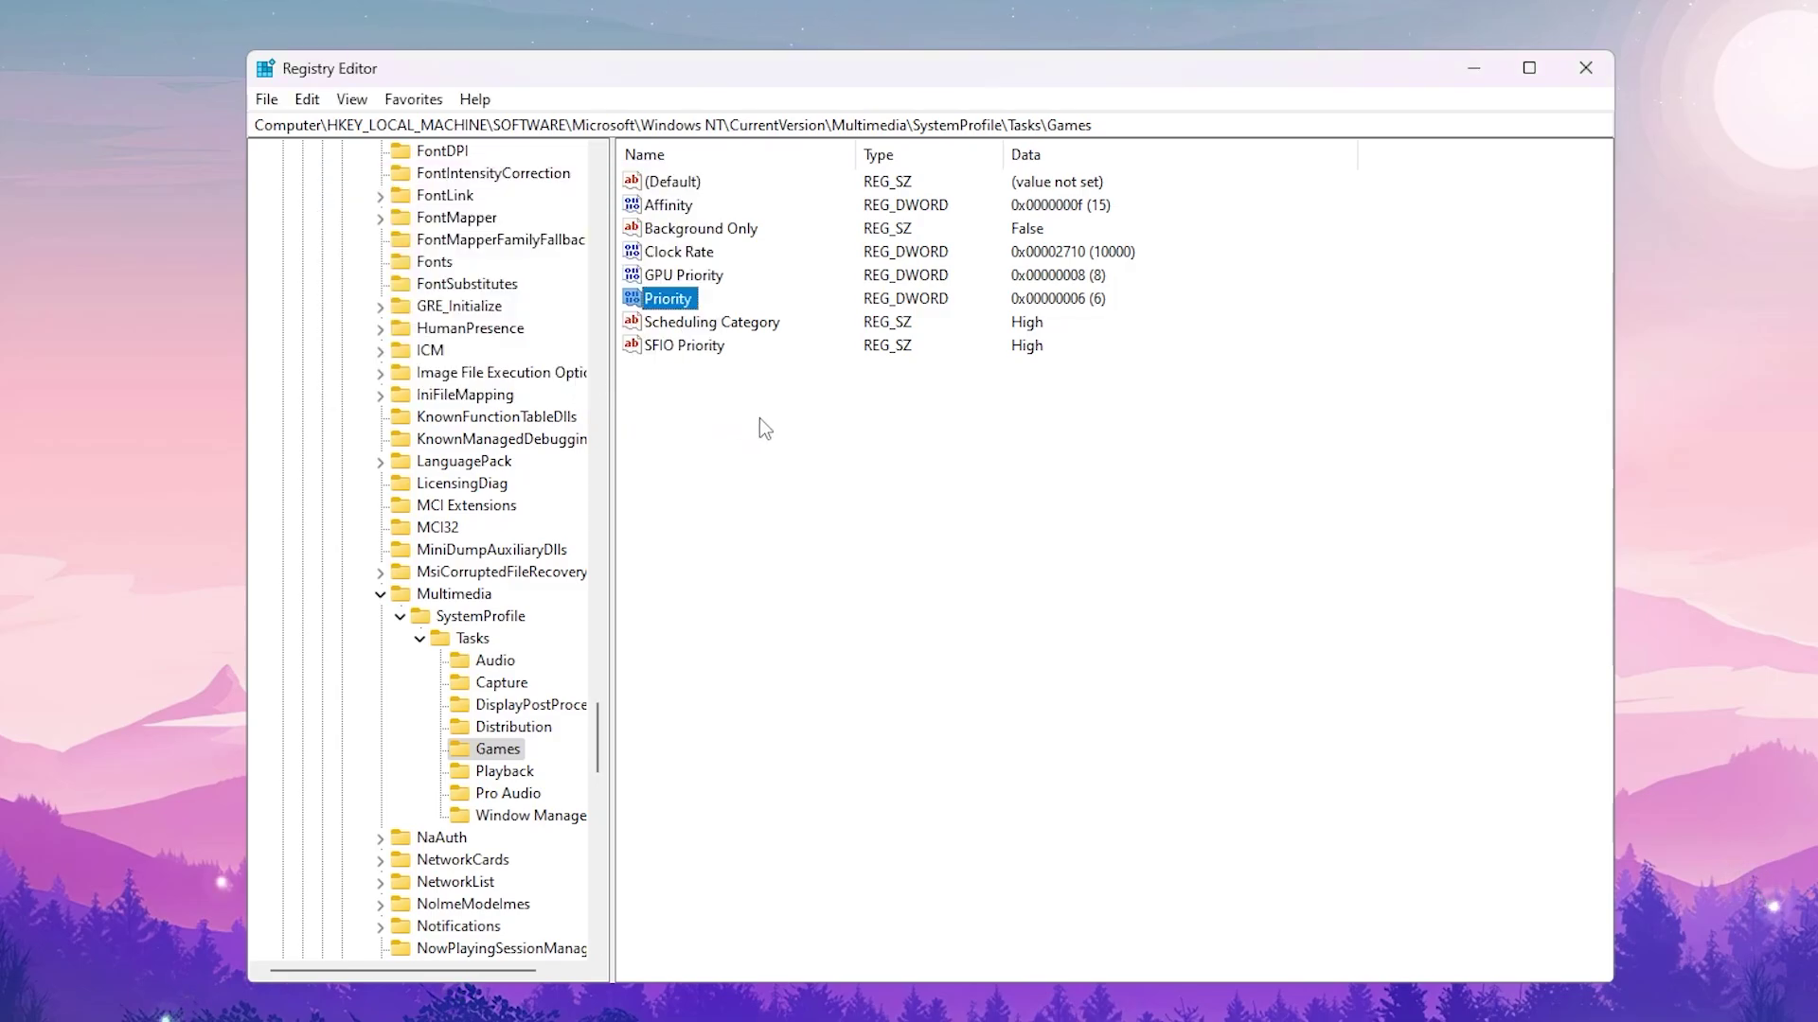
{"action": "right_click", "coordinate": [677, 326]}
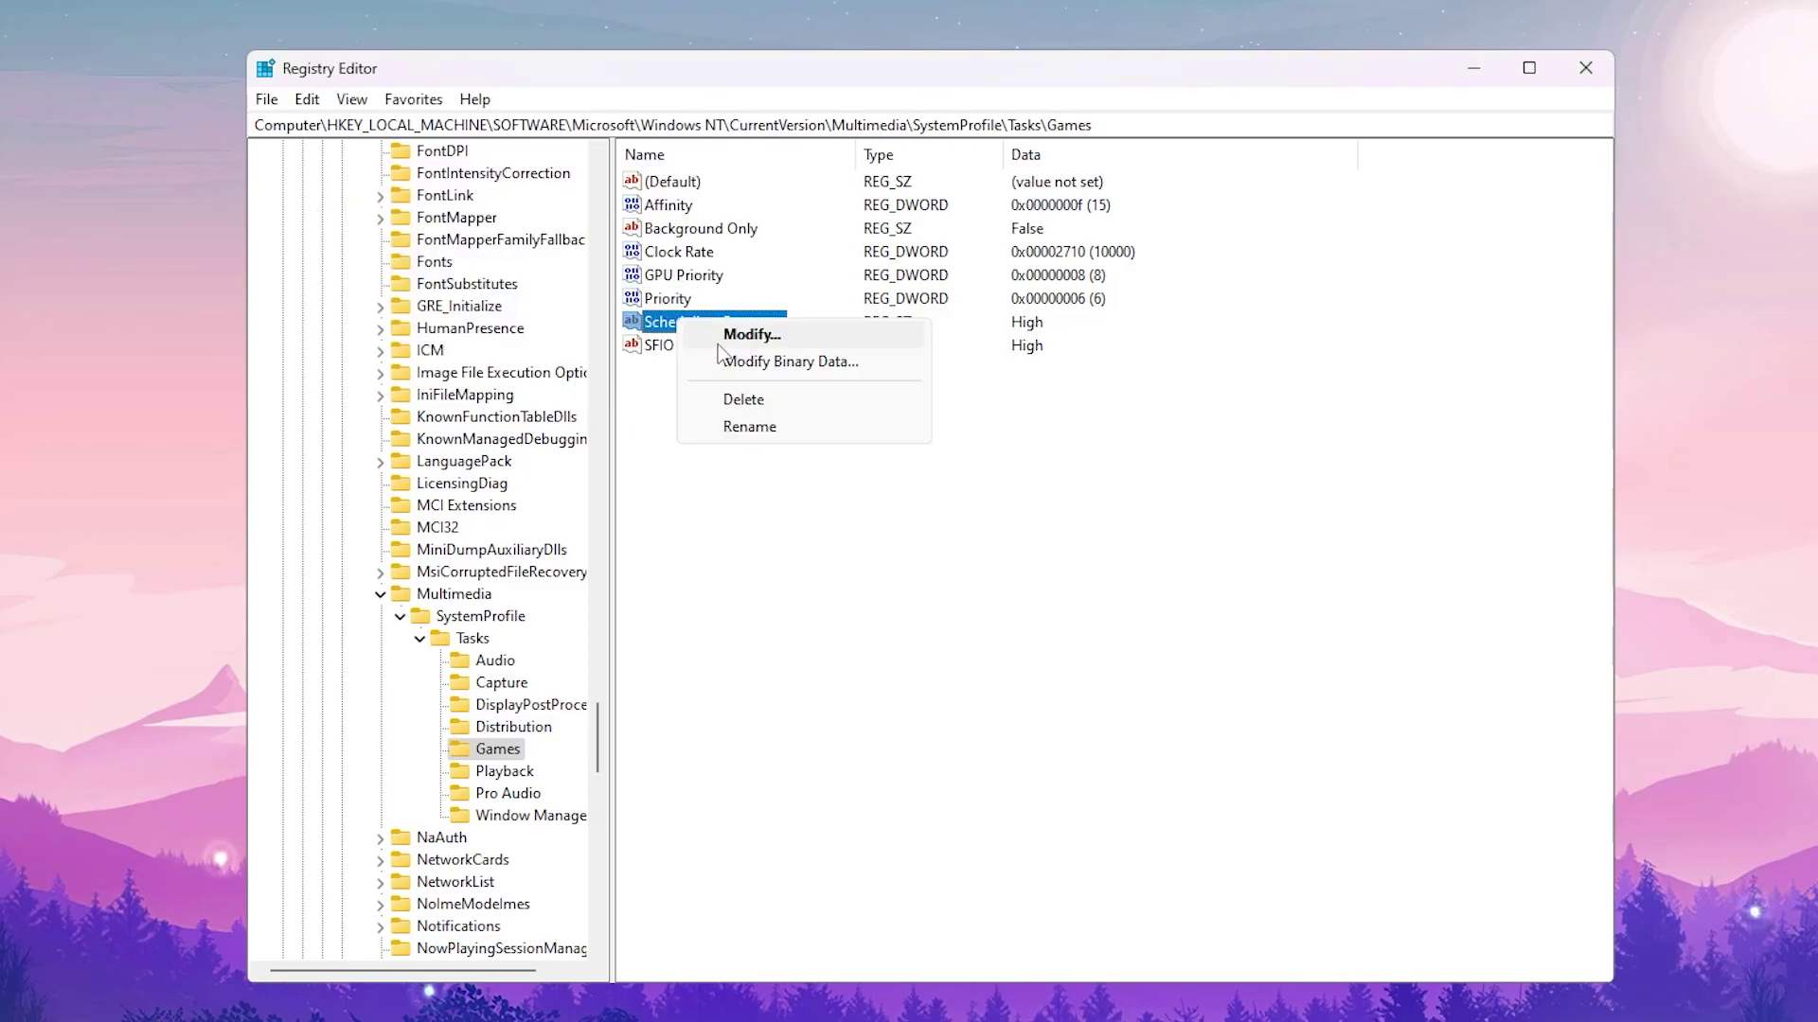
{"action": "left_click", "coordinate": [737, 339]}
{"action": "left_click", "coordinate": [649, 343]}
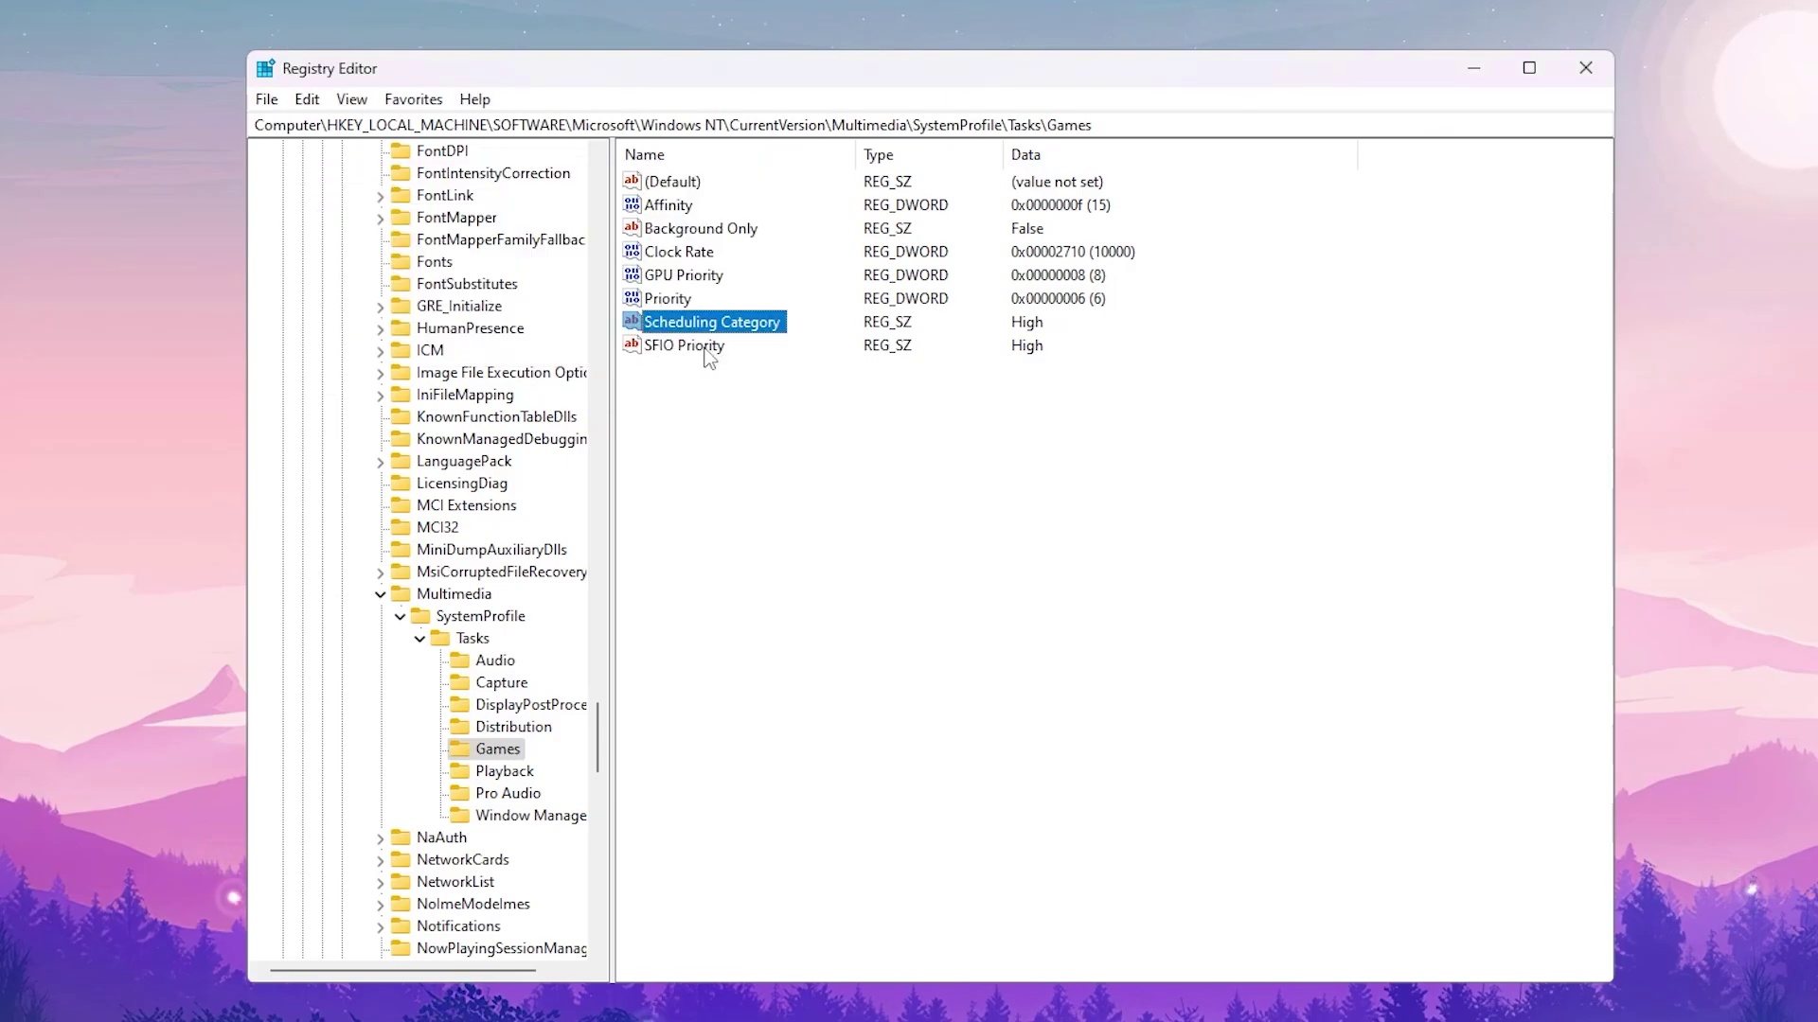
{"action": "right_click", "coordinate": [712, 347]}
{"action": "left_click", "coordinate": [748, 361]}
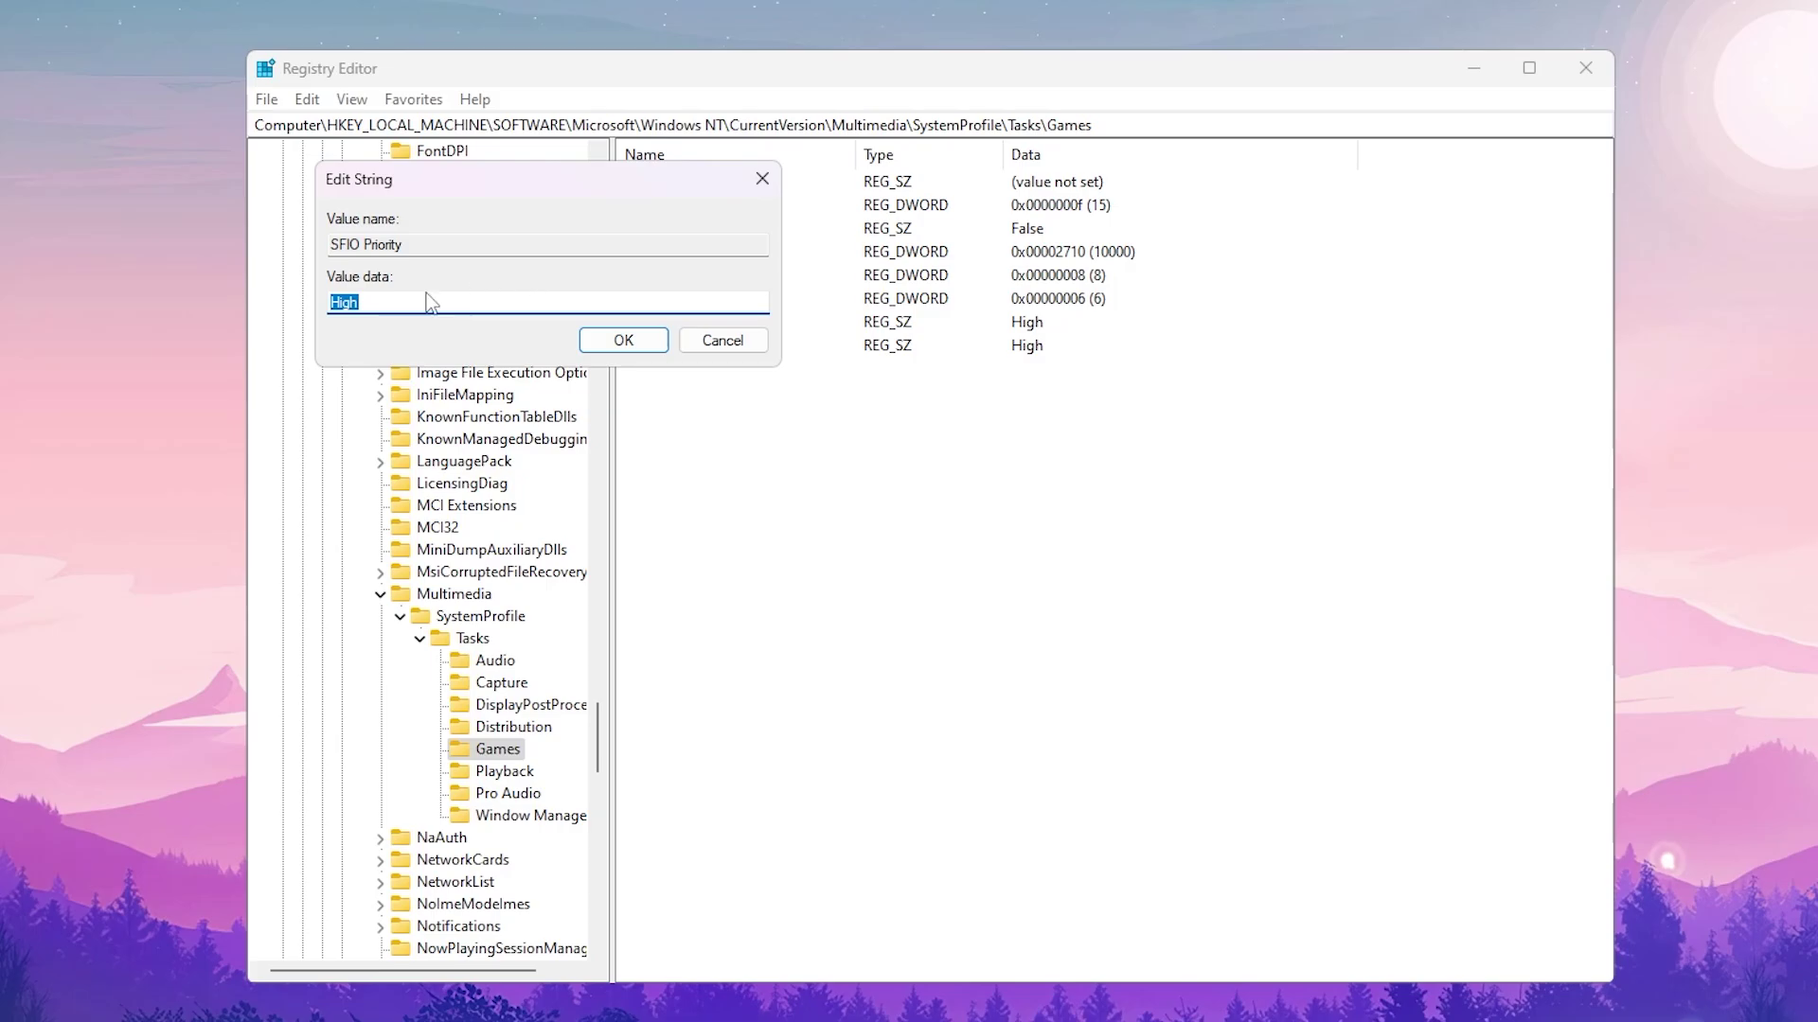
{"action": "left_click", "coordinate": [606, 344]}
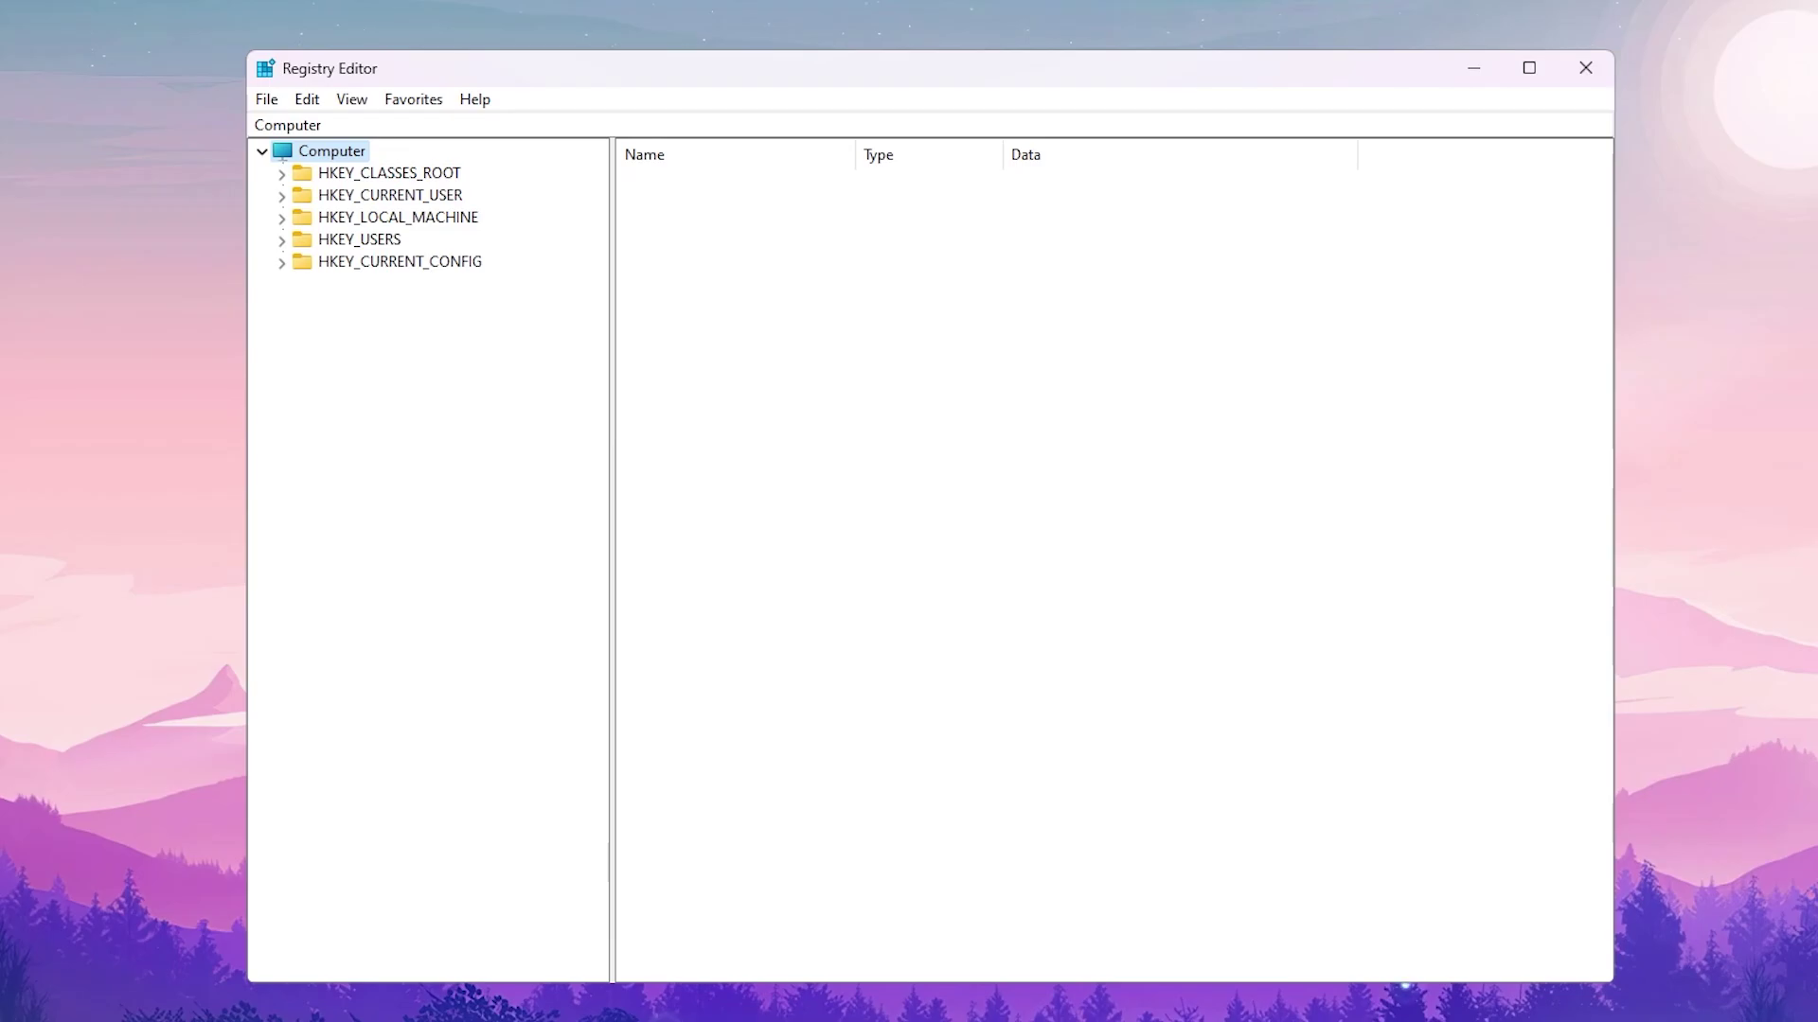
- Expand HKEY_LOCAL_MACHINE > SOFTWARE > WOW6432Node > Microsoft and select Direct3D
{"action": "left_click", "coordinate": [300, 219]}
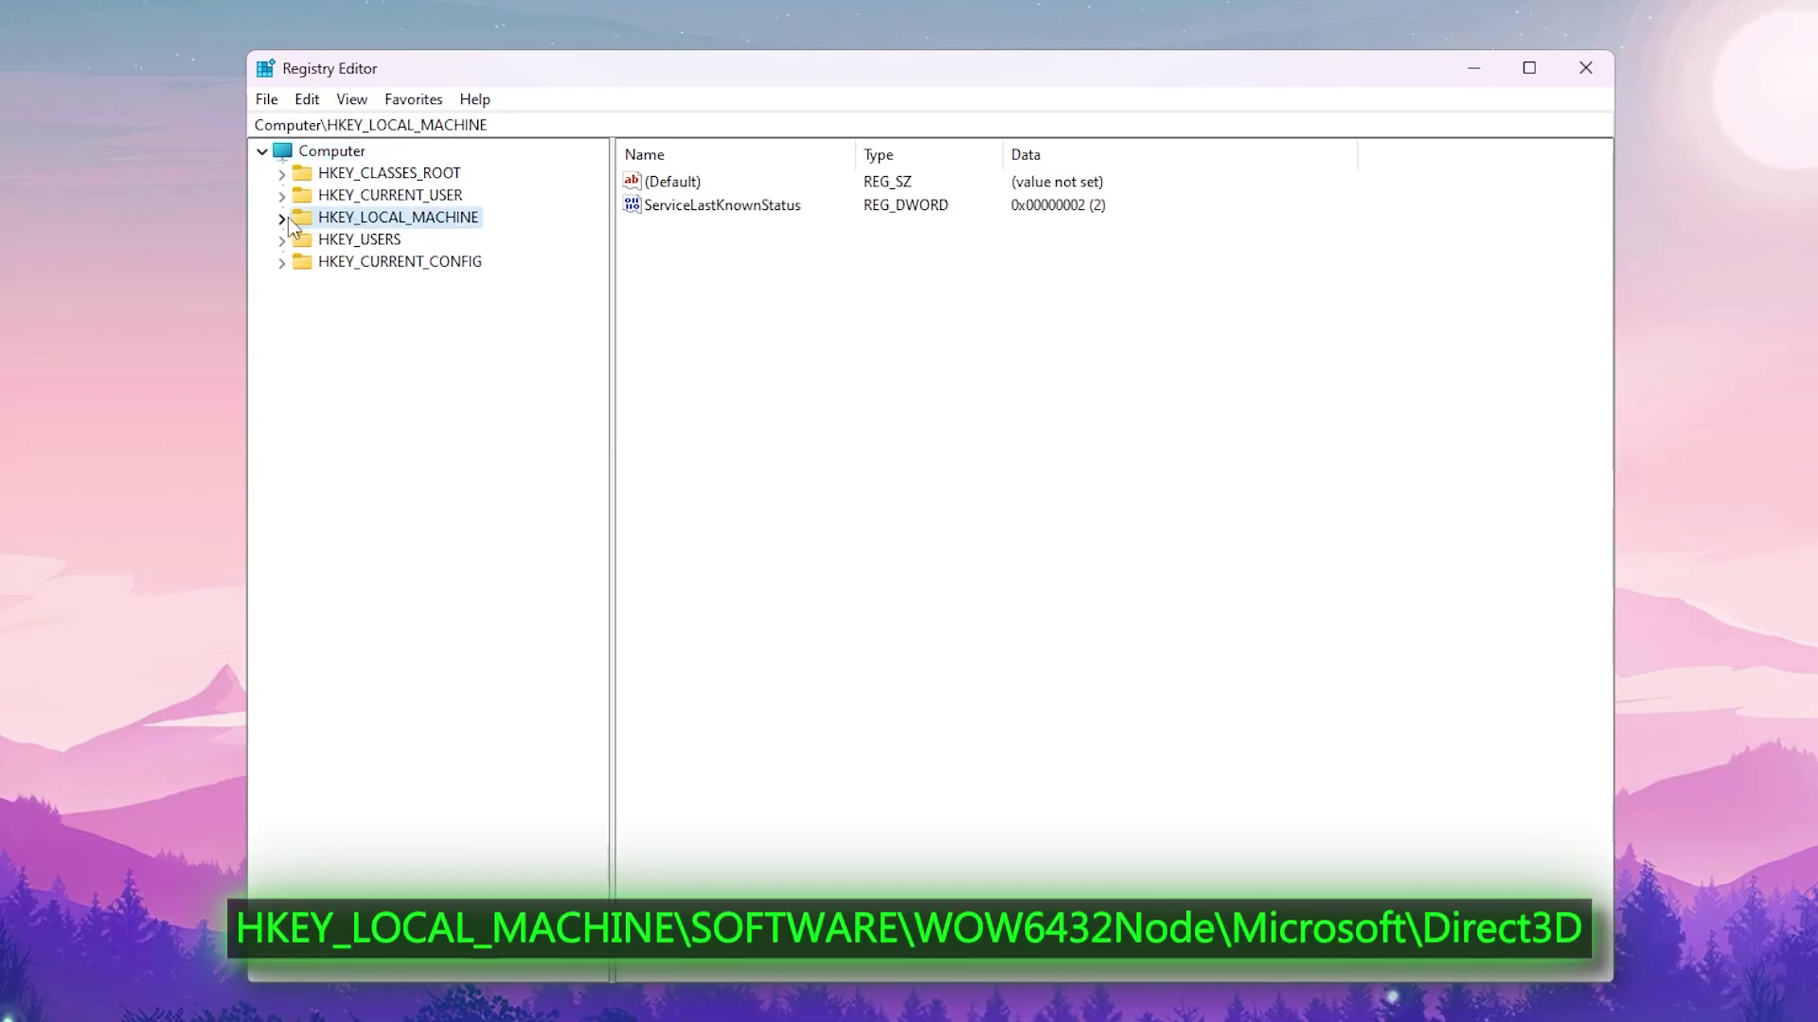
{"action": "left_click", "coordinate": [288, 217]}
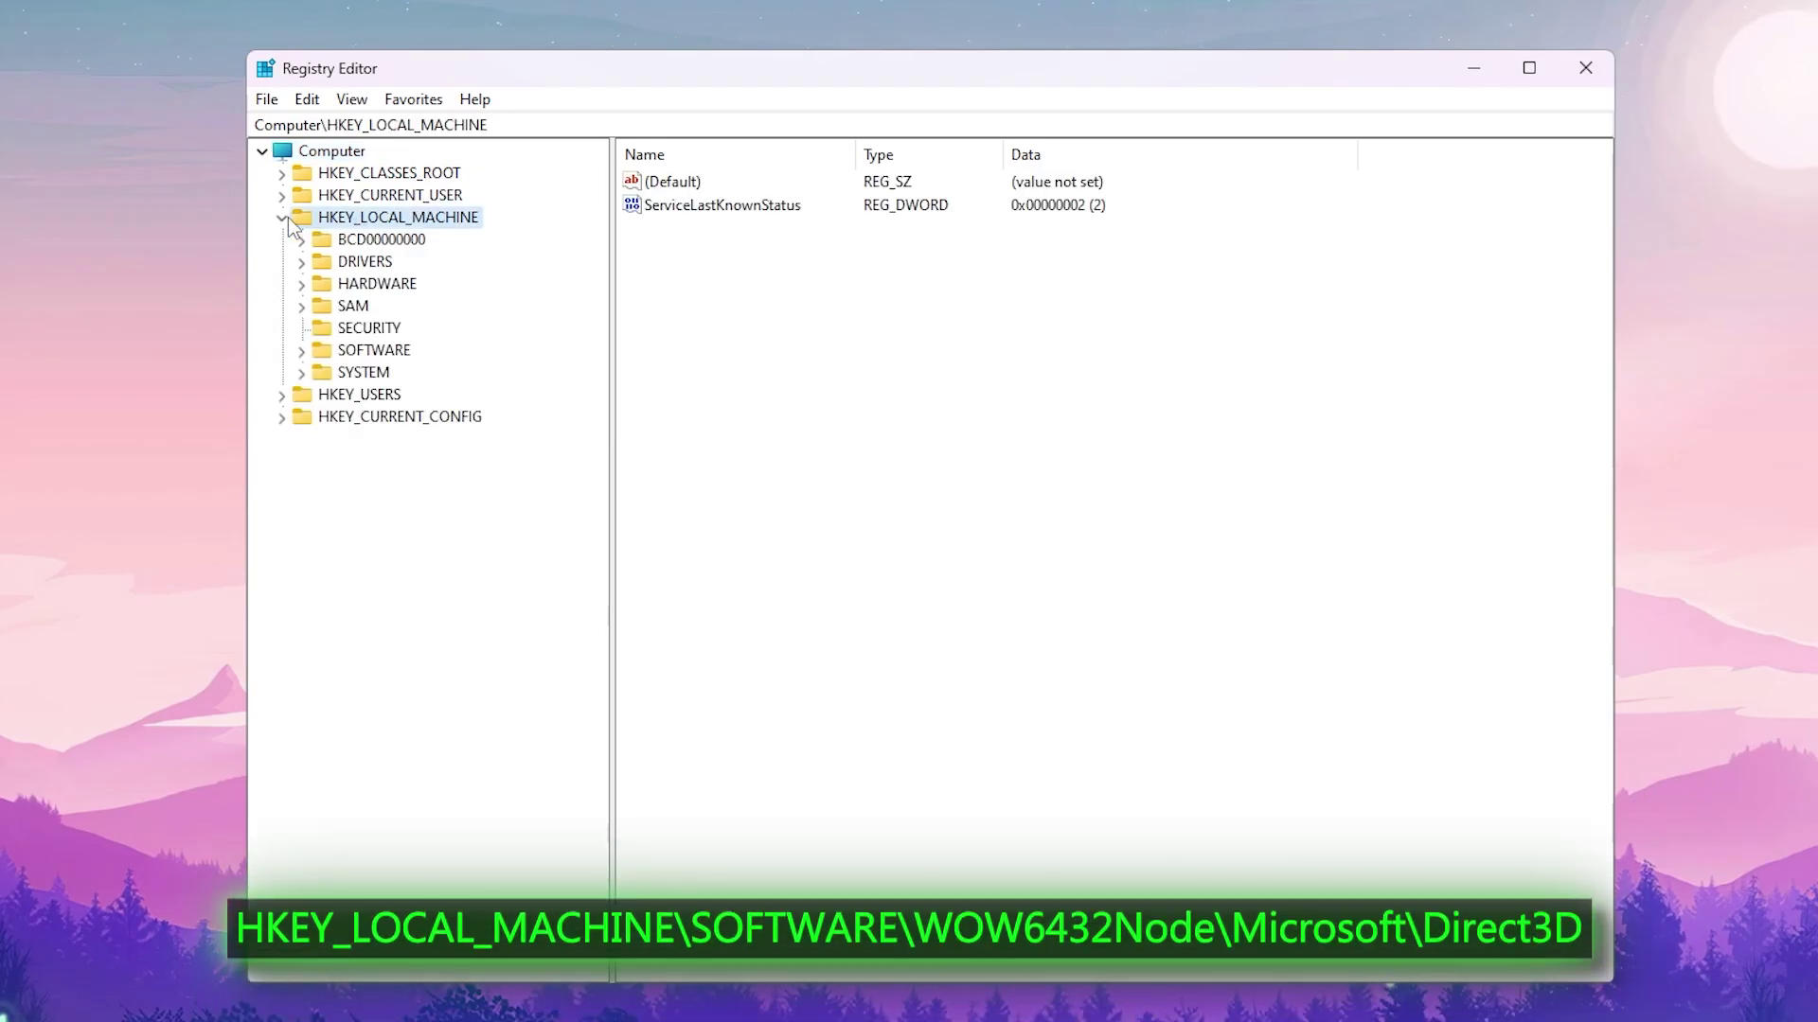
{"action": "left_click", "coordinate": [299, 350]}
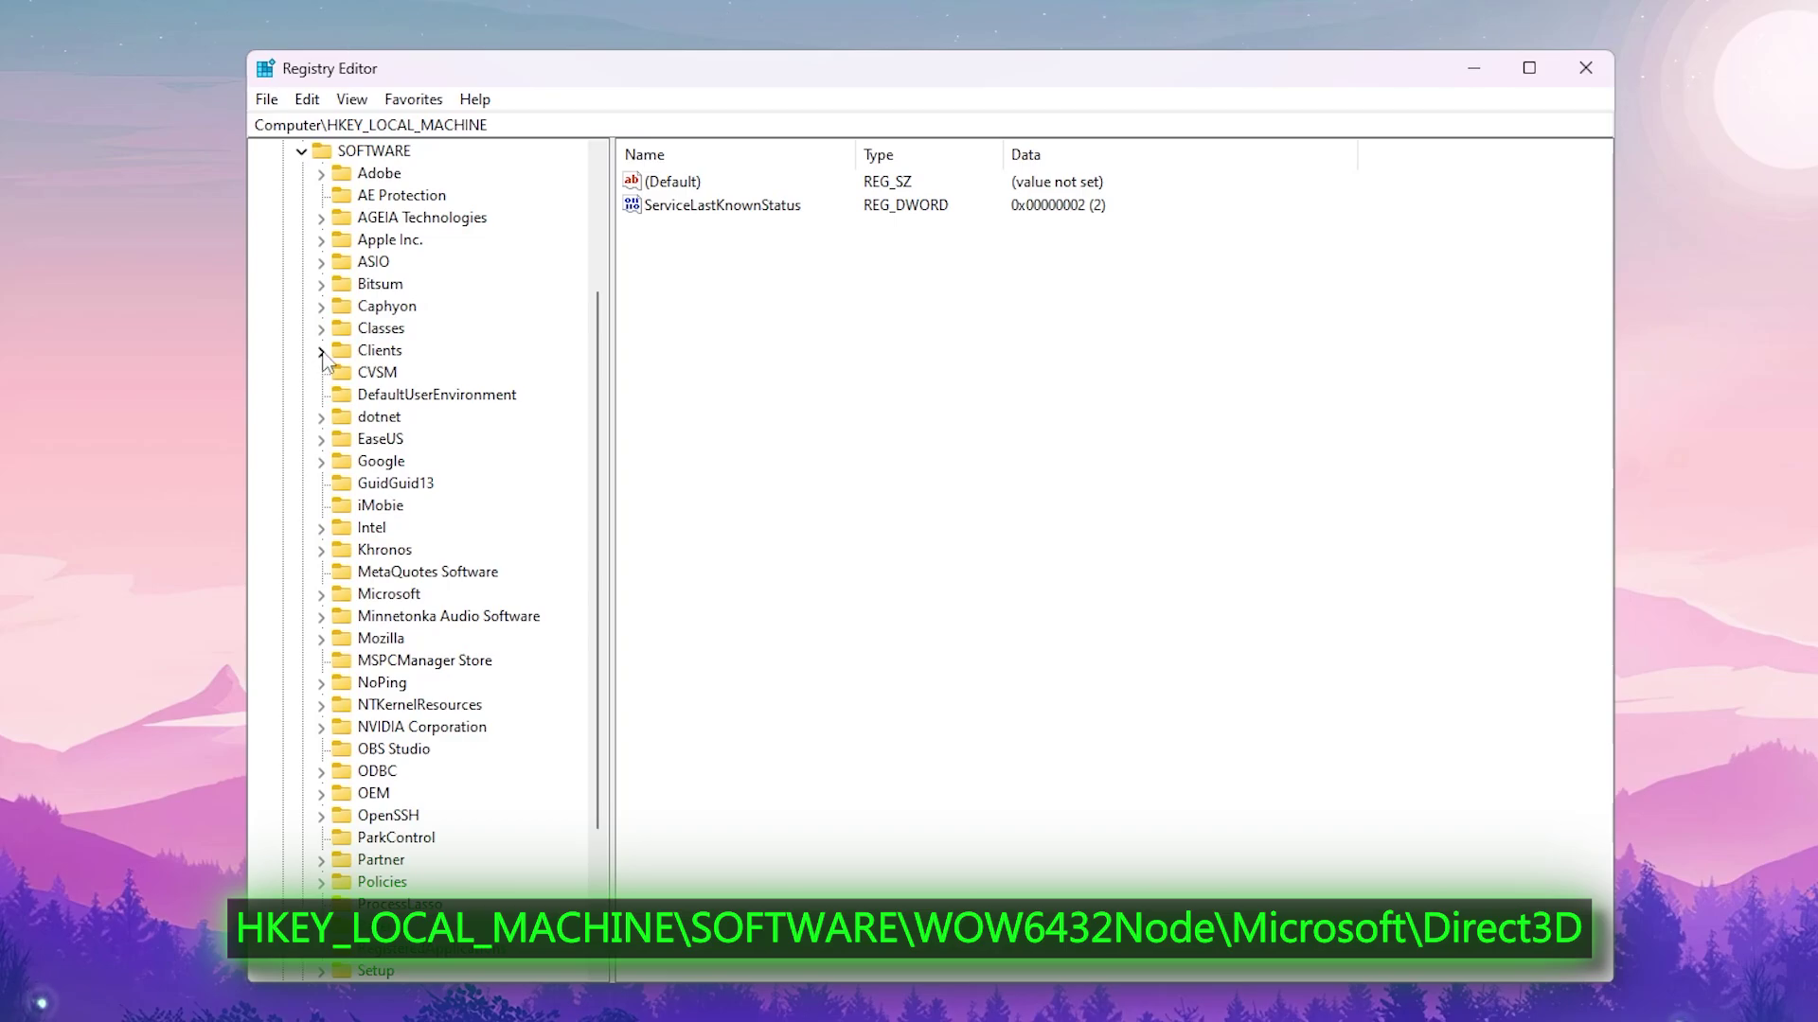
{"action": "key", "text": "w"}
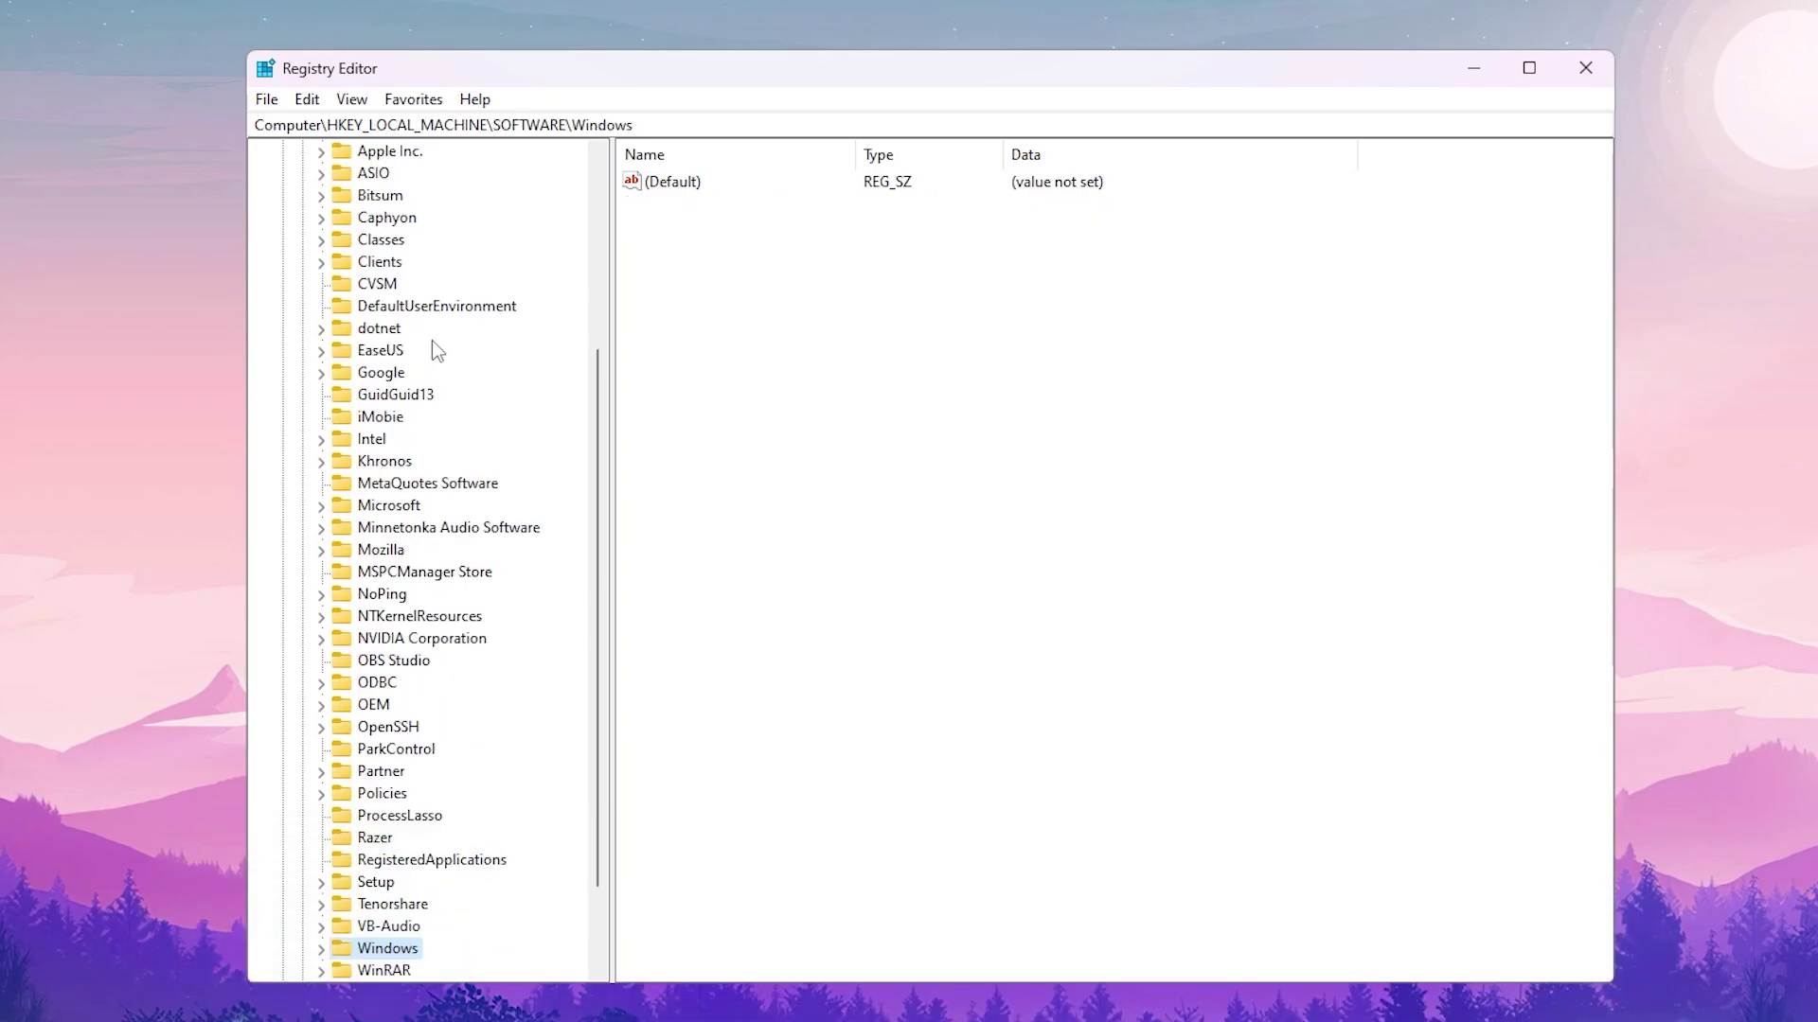
{"action": "key", "text": "w"}
{"action": "key", "text": "w"}
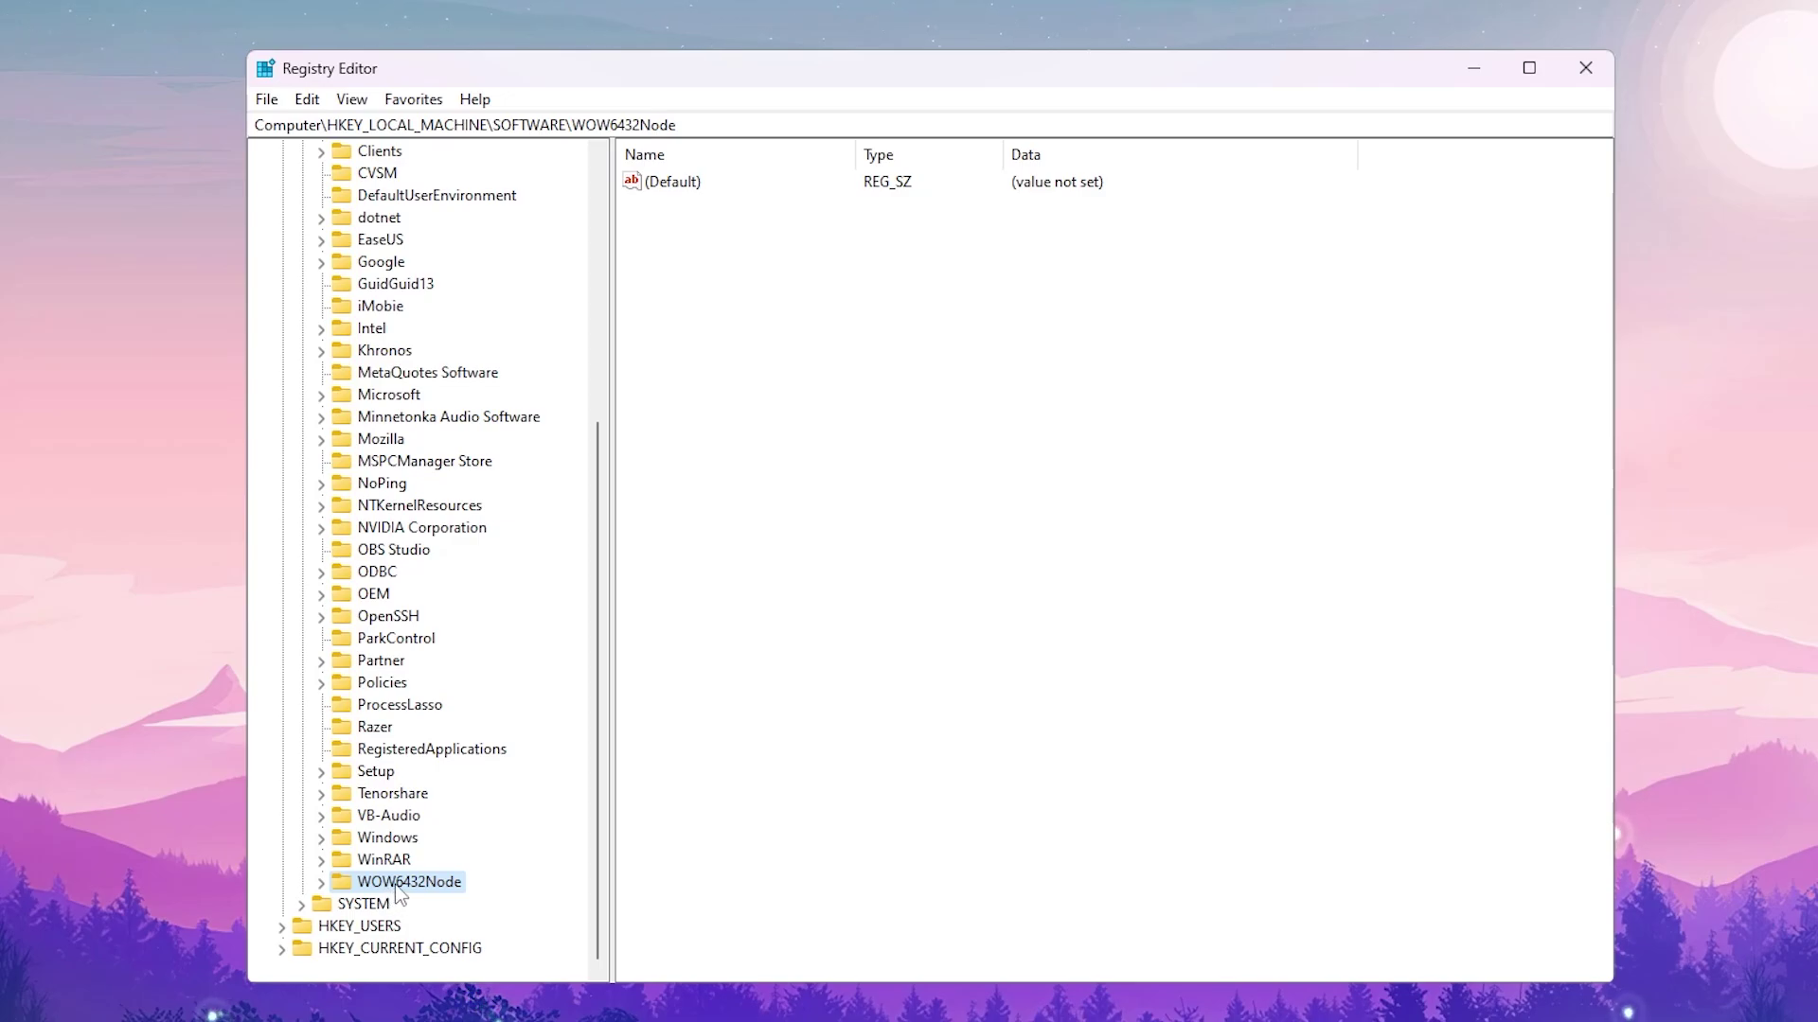
{"action": "left_click", "coordinate": [321, 884]}
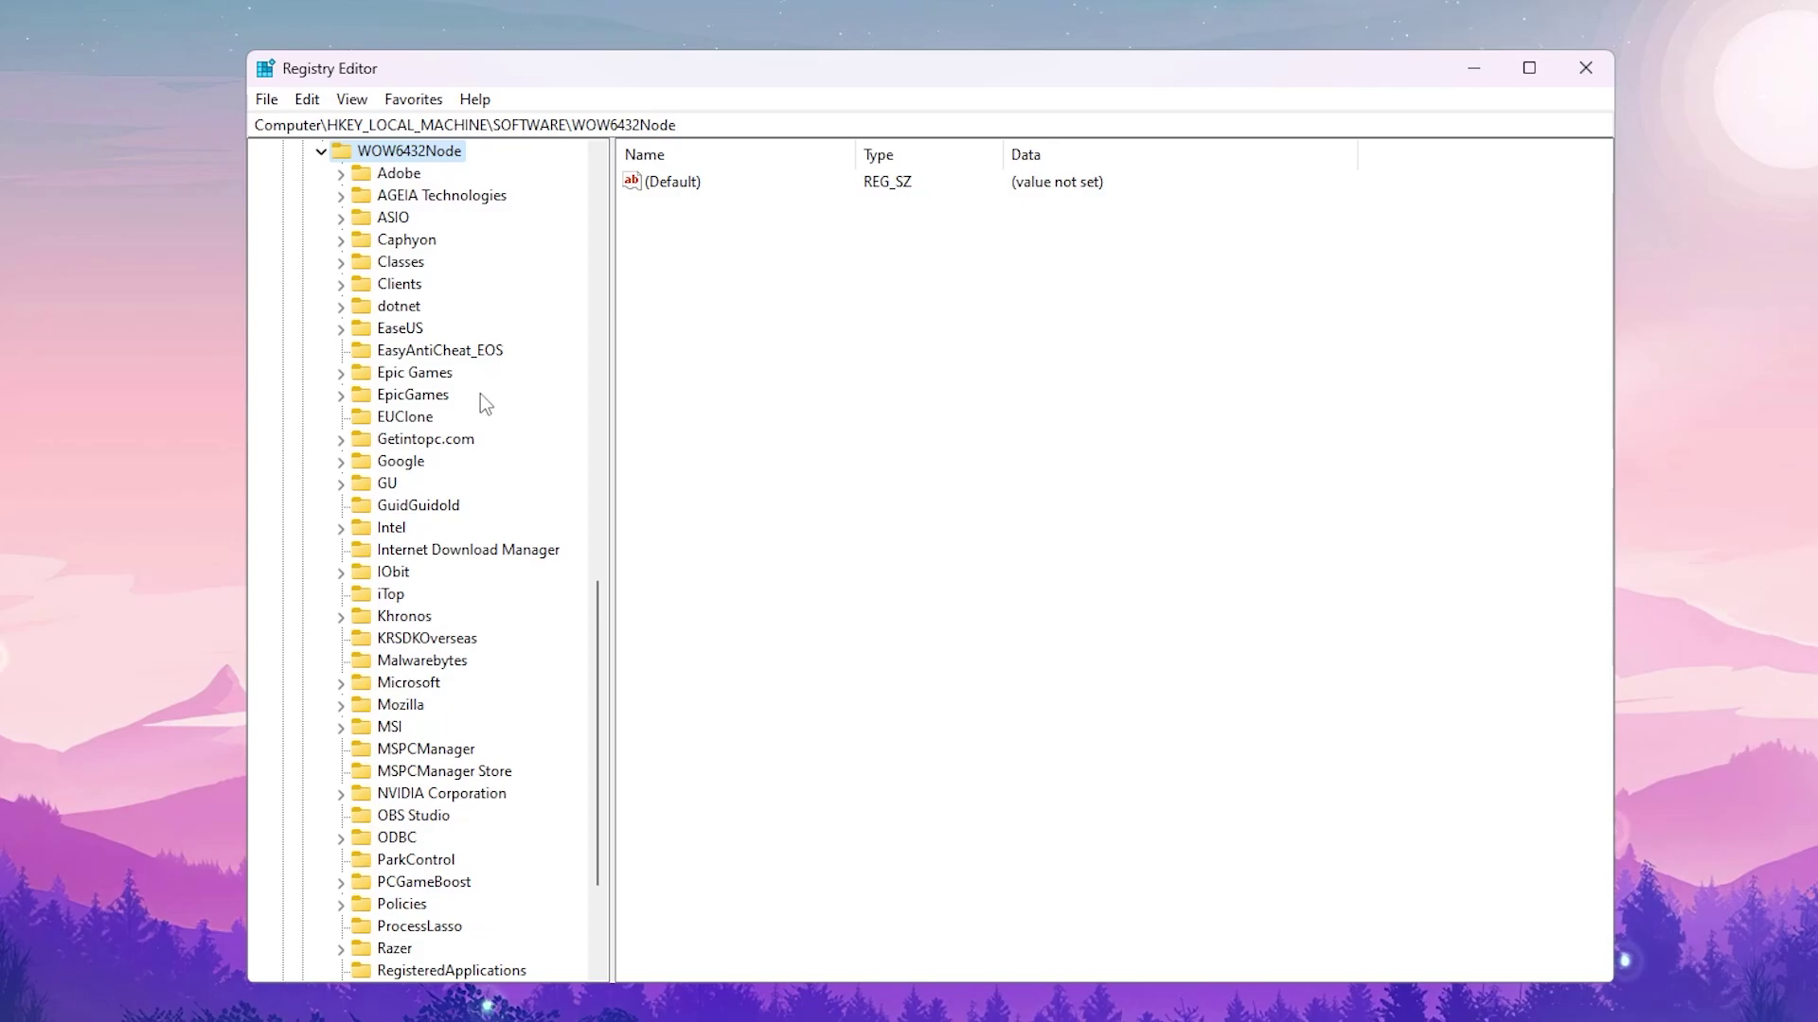
{"action": "left_click", "coordinate": [409, 683]}
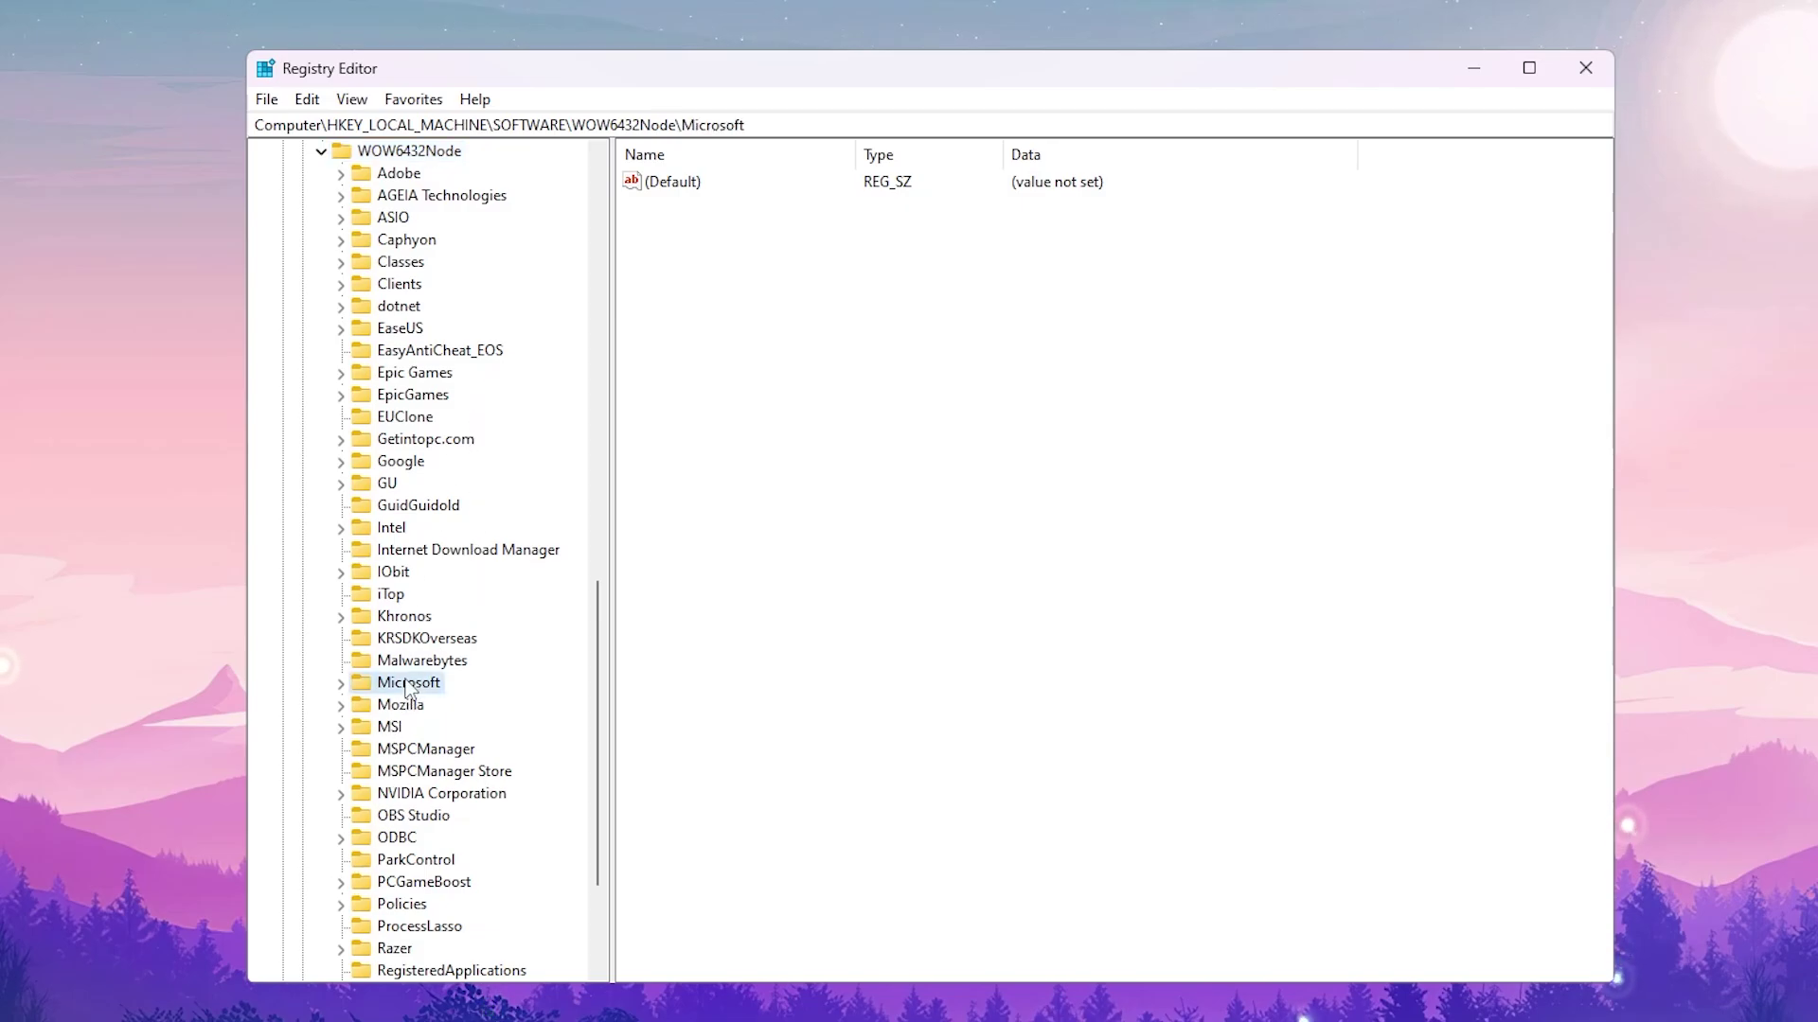
{"action": "left_click", "coordinate": [342, 684]}
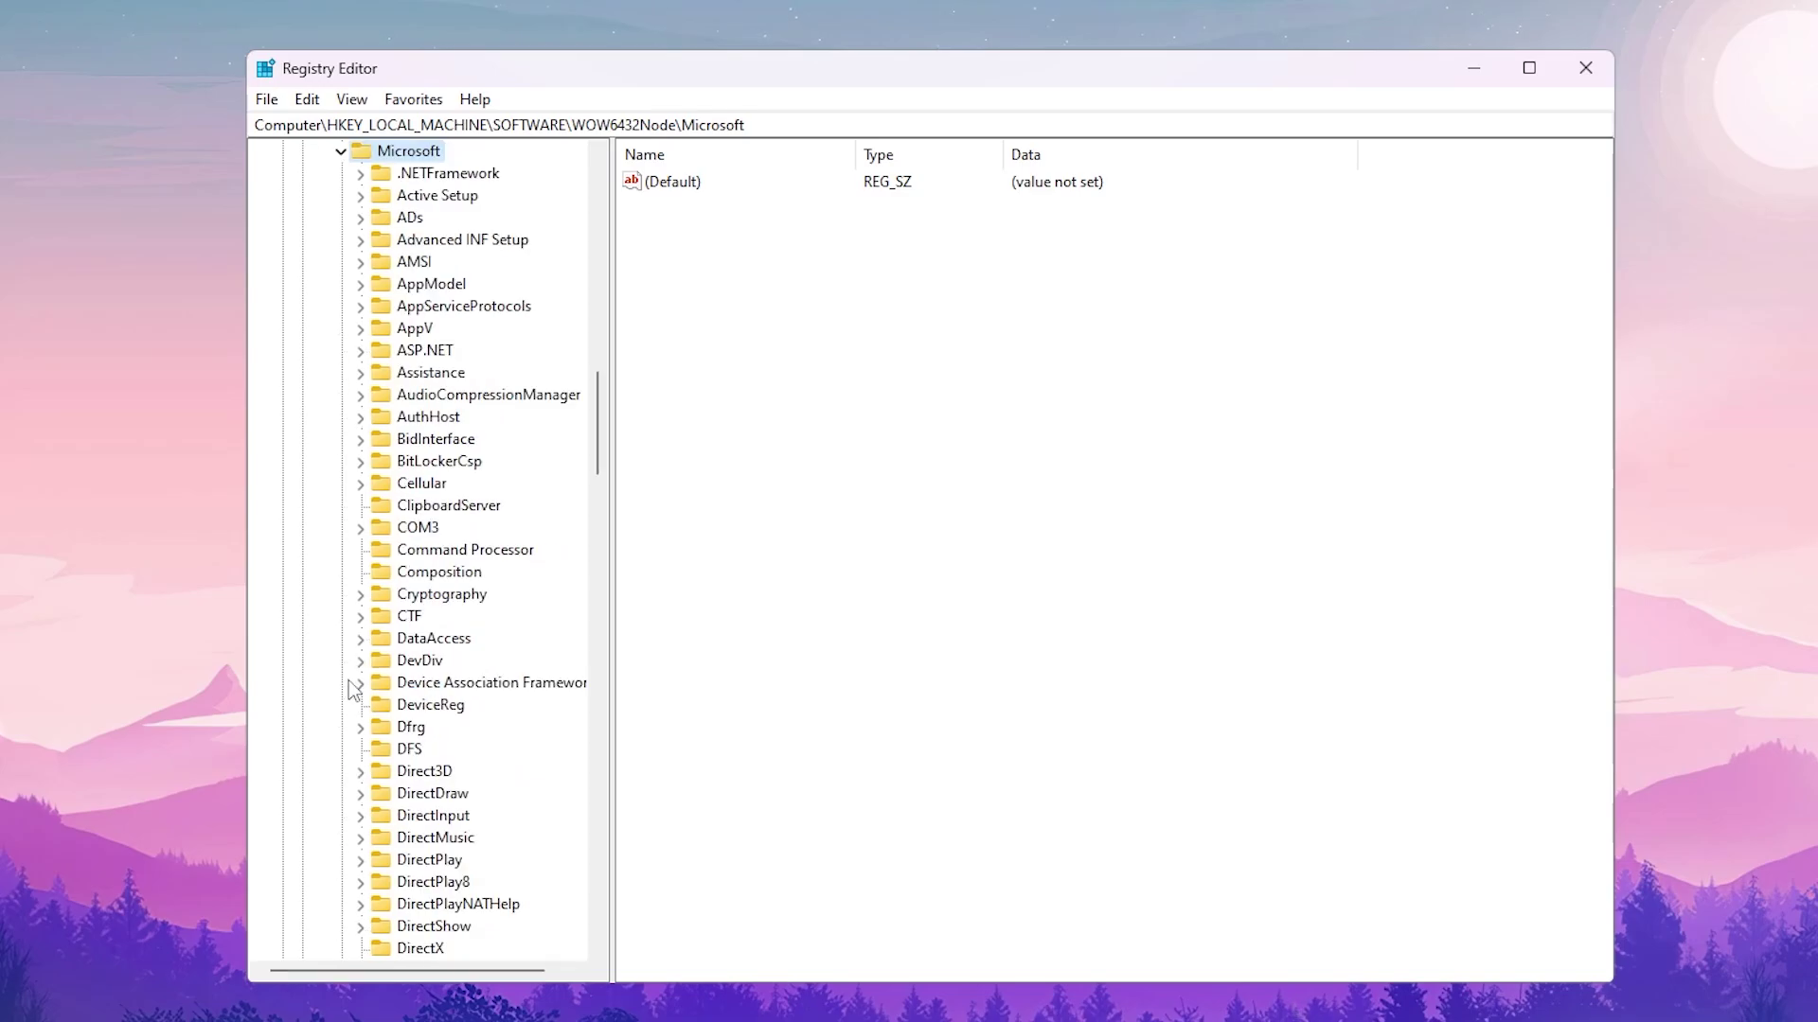
{"action": "left_click", "coordinate": [420, 773]}
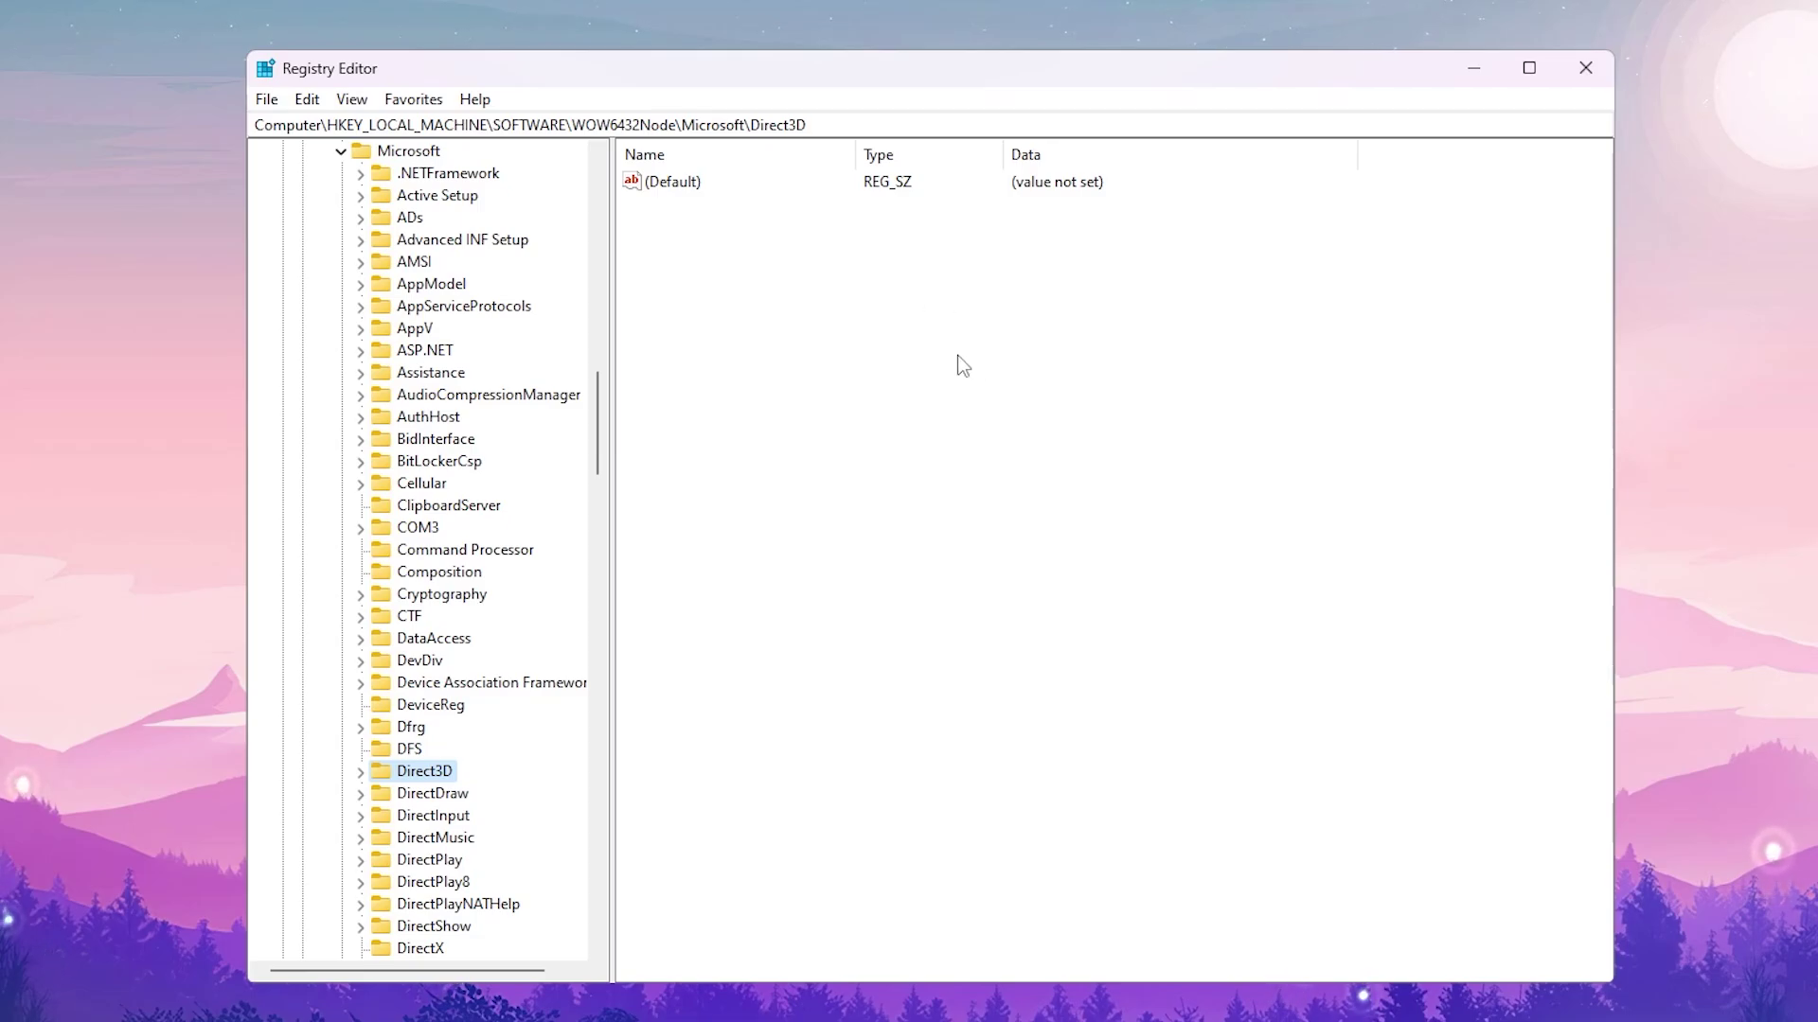
- Add a DWORD (32-bit) value to Direct3D named MaxPreRenderedFrames
{"action": "right_click", "coordinate": [706, 263]}
{"action": "mouse_move", "coordinate": [757, 272]}
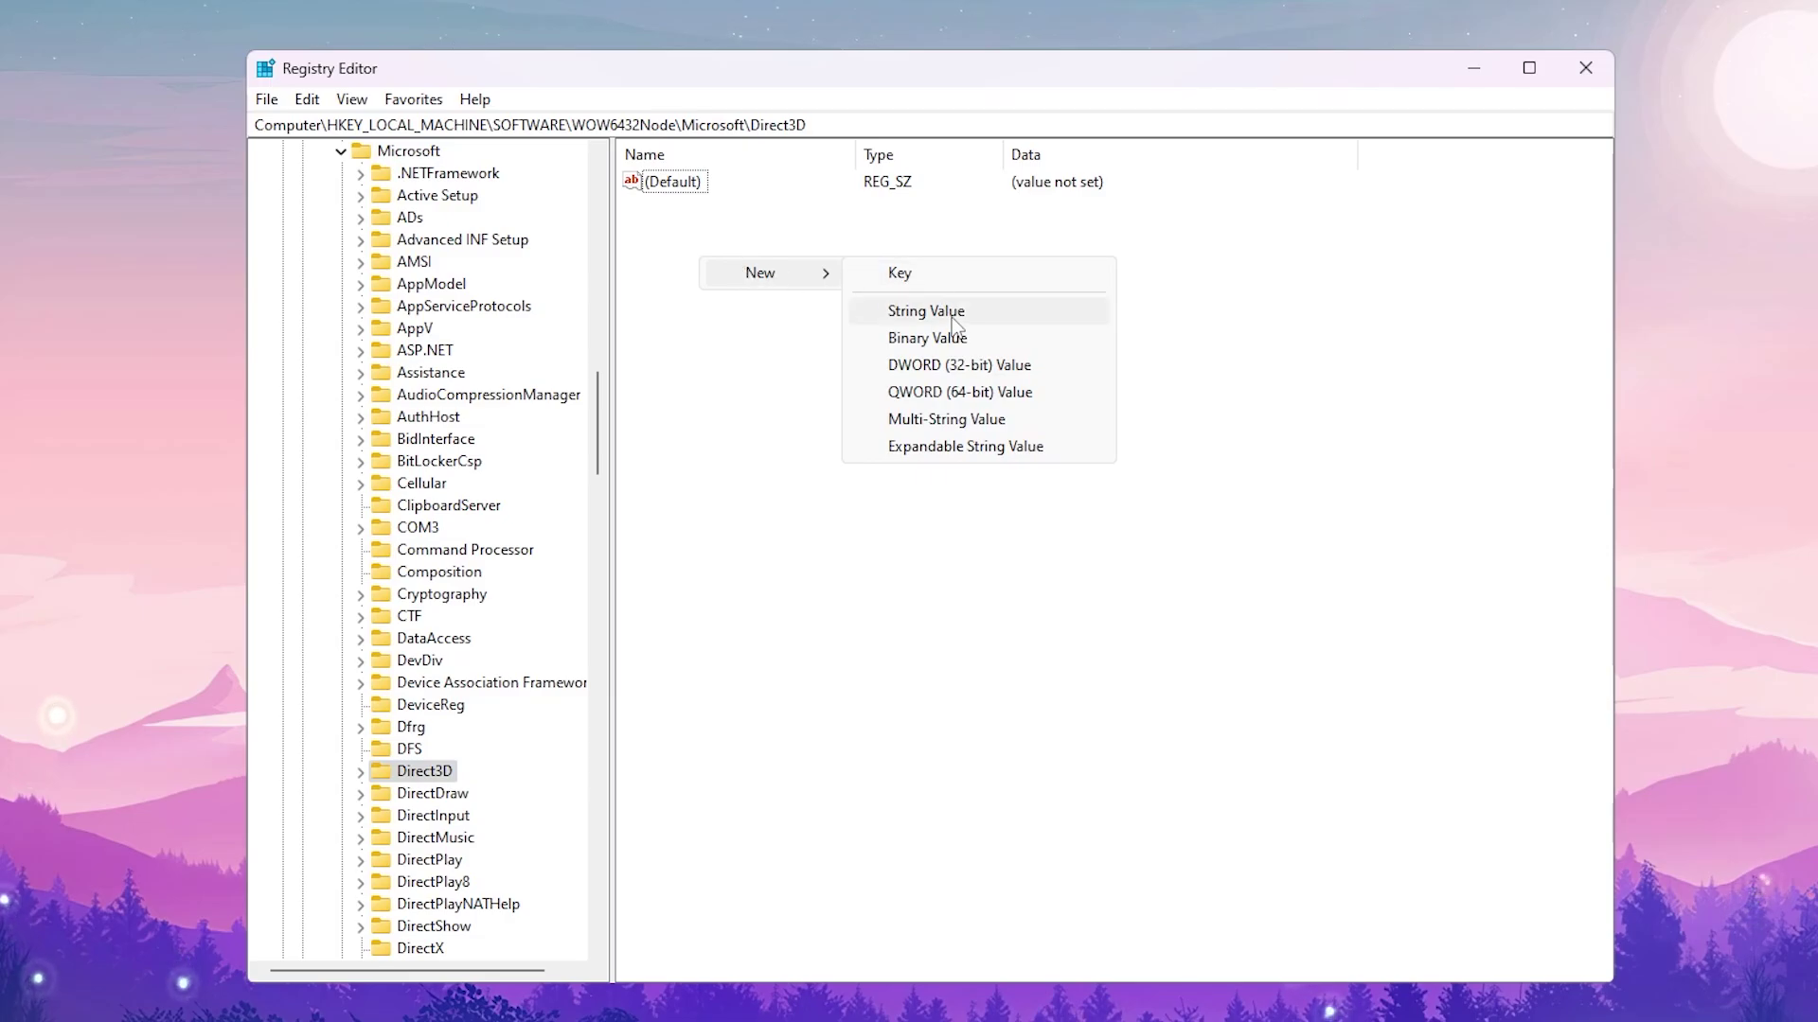
{"action": "left_click", "coordinate": [931, 366]}
{"action": "type", "text": "MaxPreRenderedFrames"}
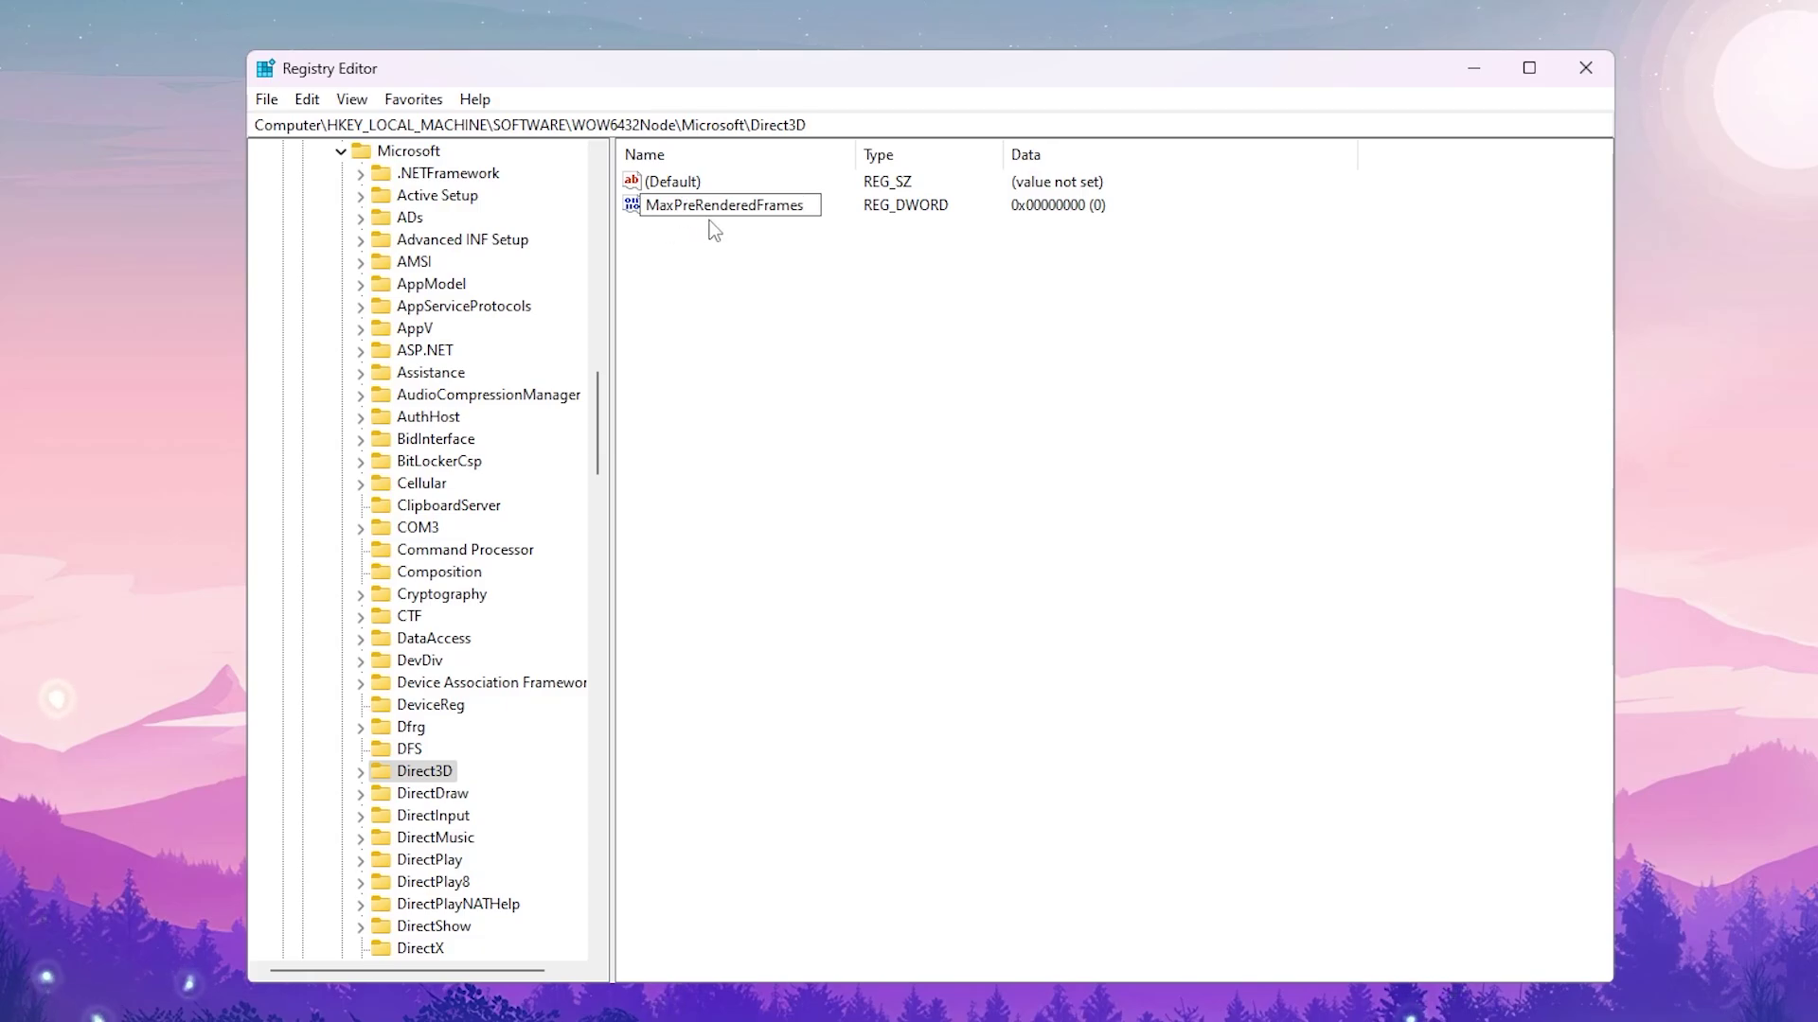
{"action": "key", "text": "Return"}
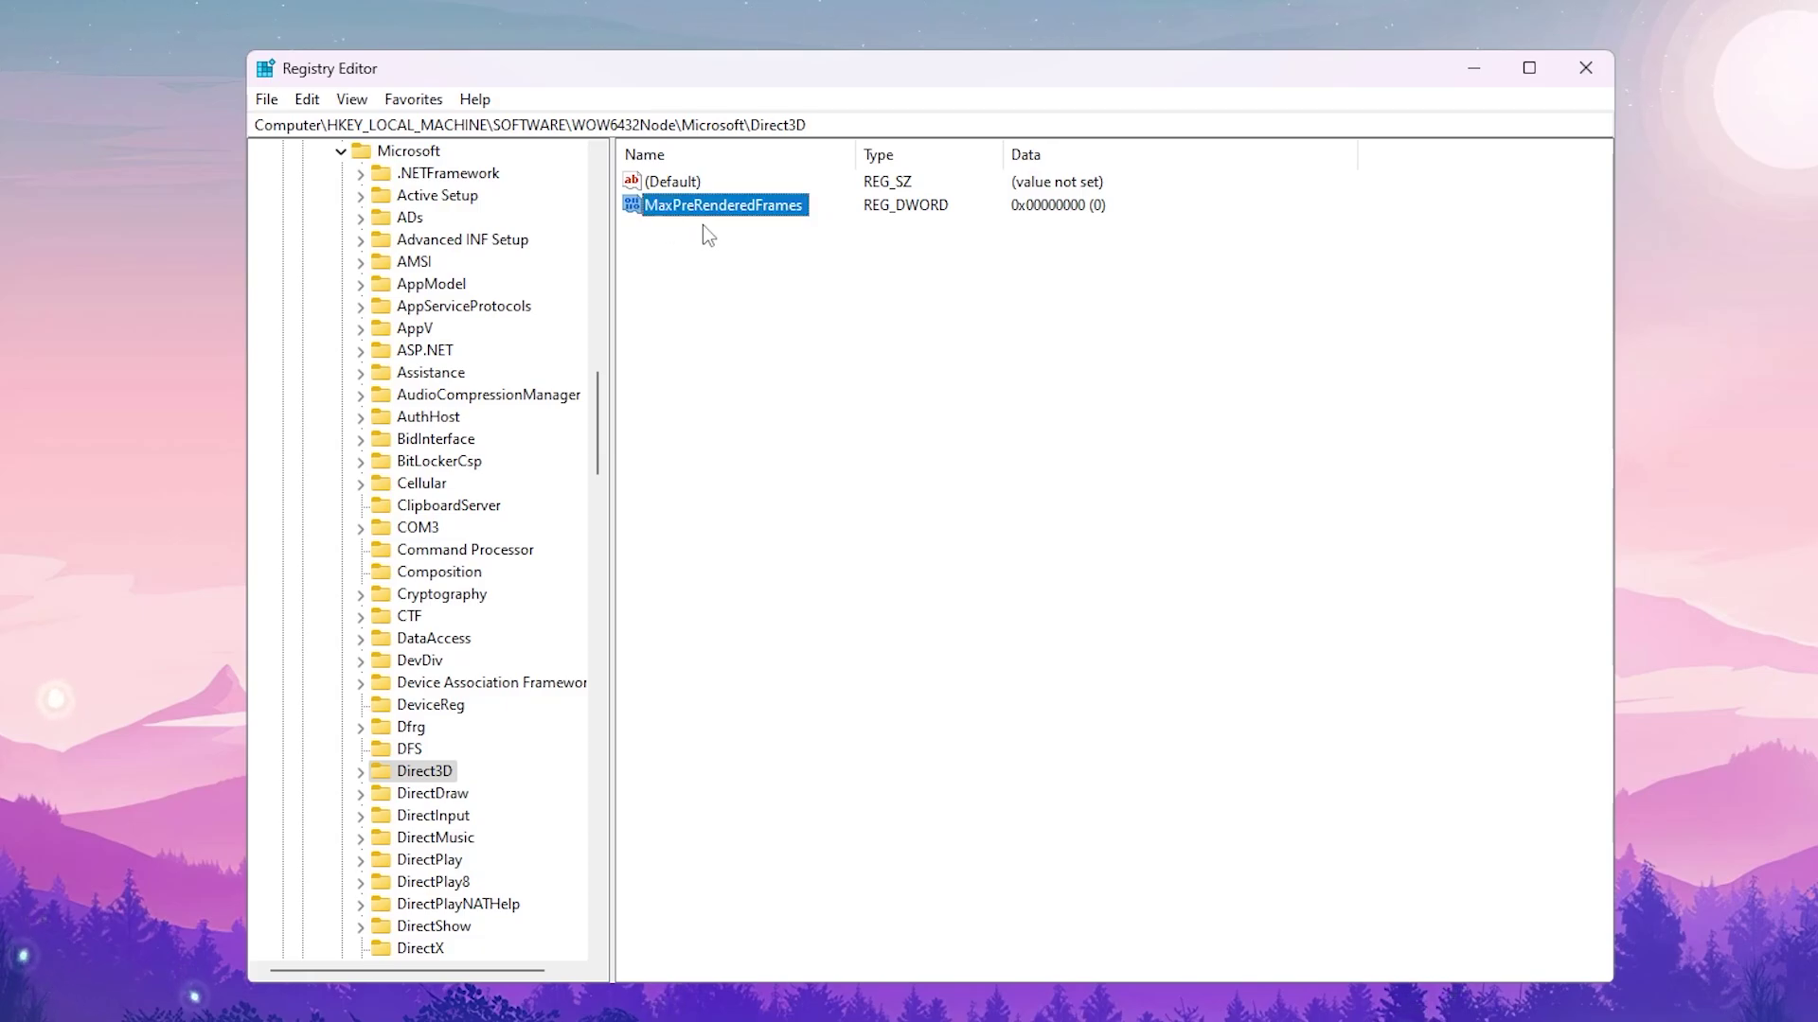
- Give MaxPreRenderedFrames the value data 1
{"action": "double_click", "coordinate": [705, 205]}
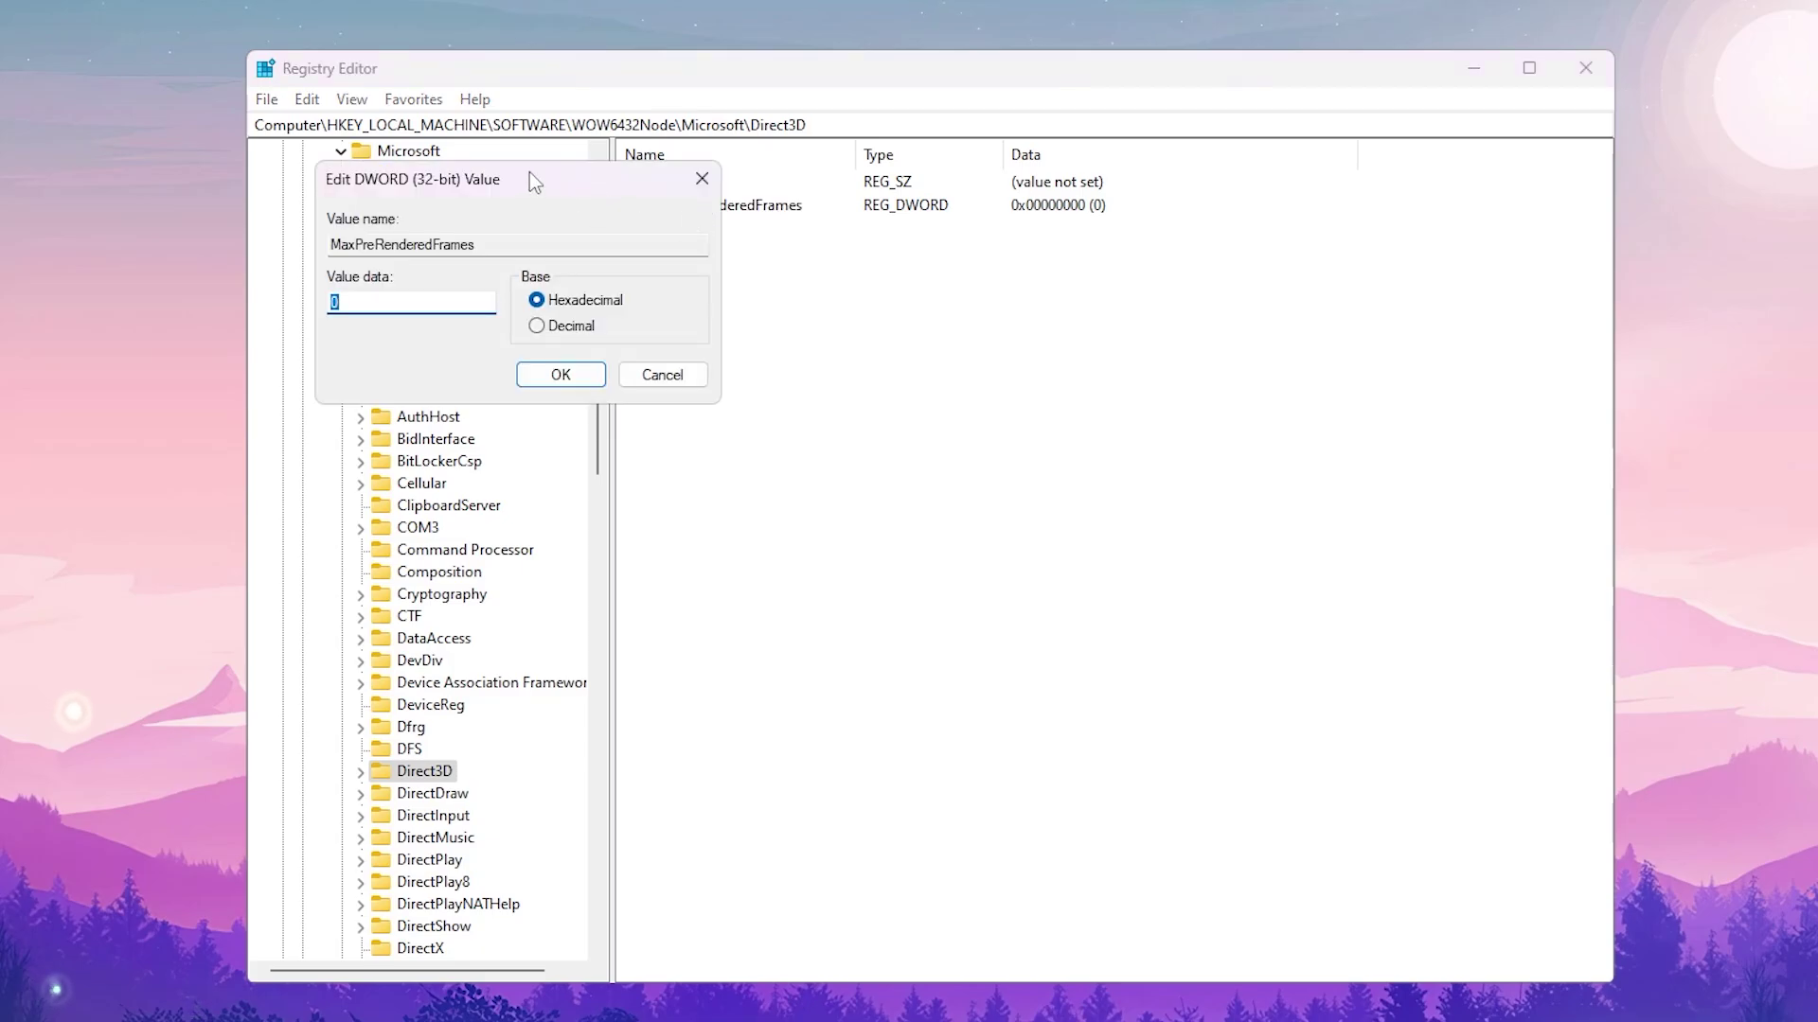
{"action": "left_click_drag", "start_coordinate": [535, 183], "coordinate": [1021, 361]}
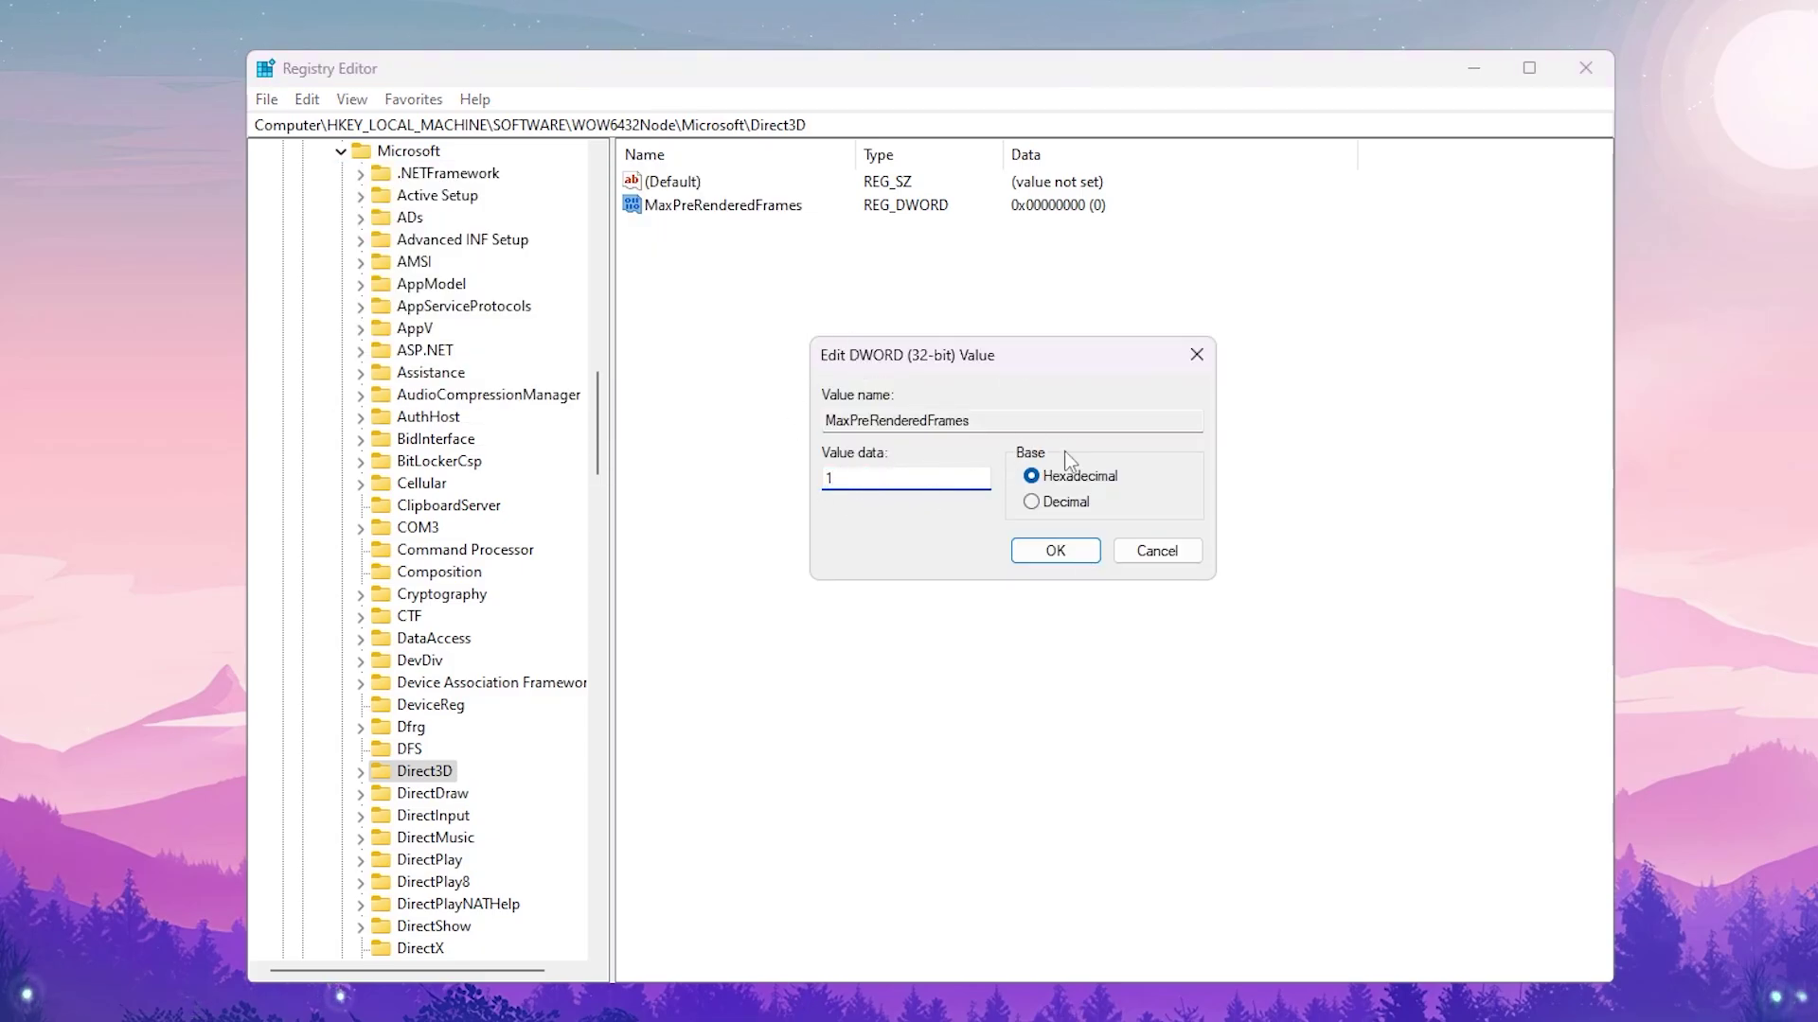
{"action": "left_click", "coordinate": [1067, 551]}
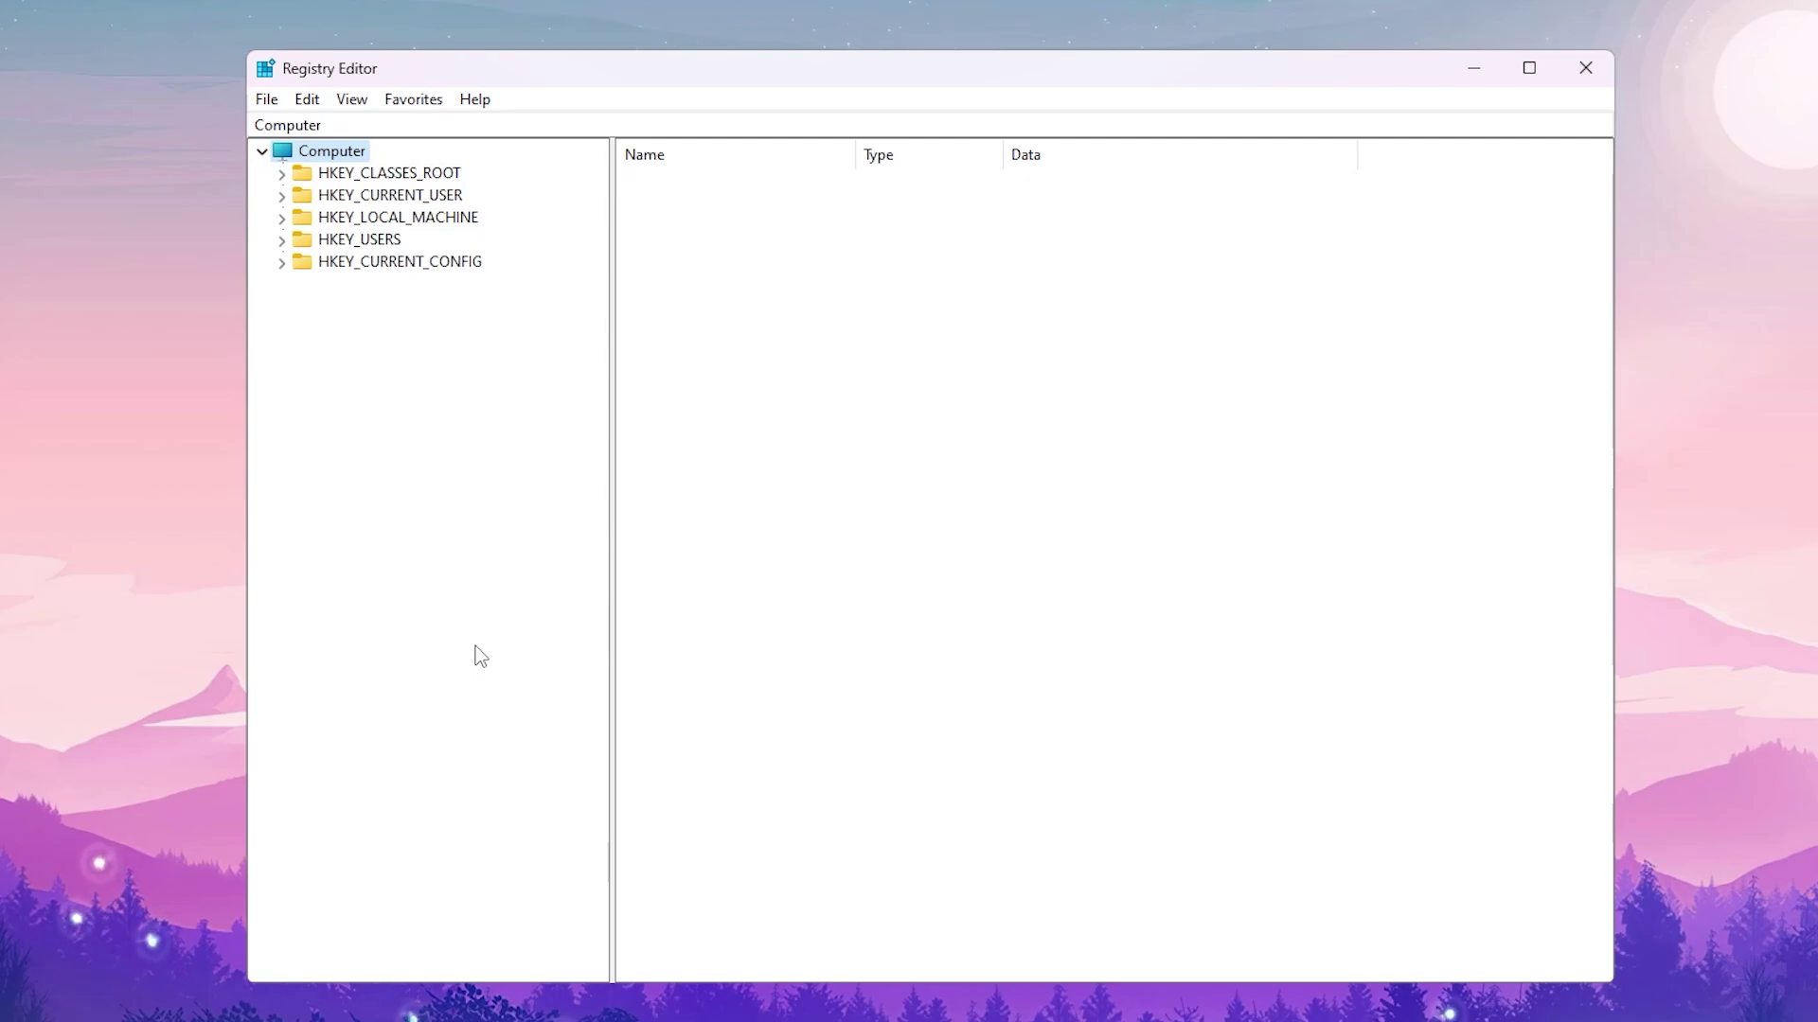
- Expand HKEY_LOCAL_MACHINE > SOFTWARE > Microsoft and scroll down to the W subkeys
{"action": "left_click", "coordinate": [313, 218]}
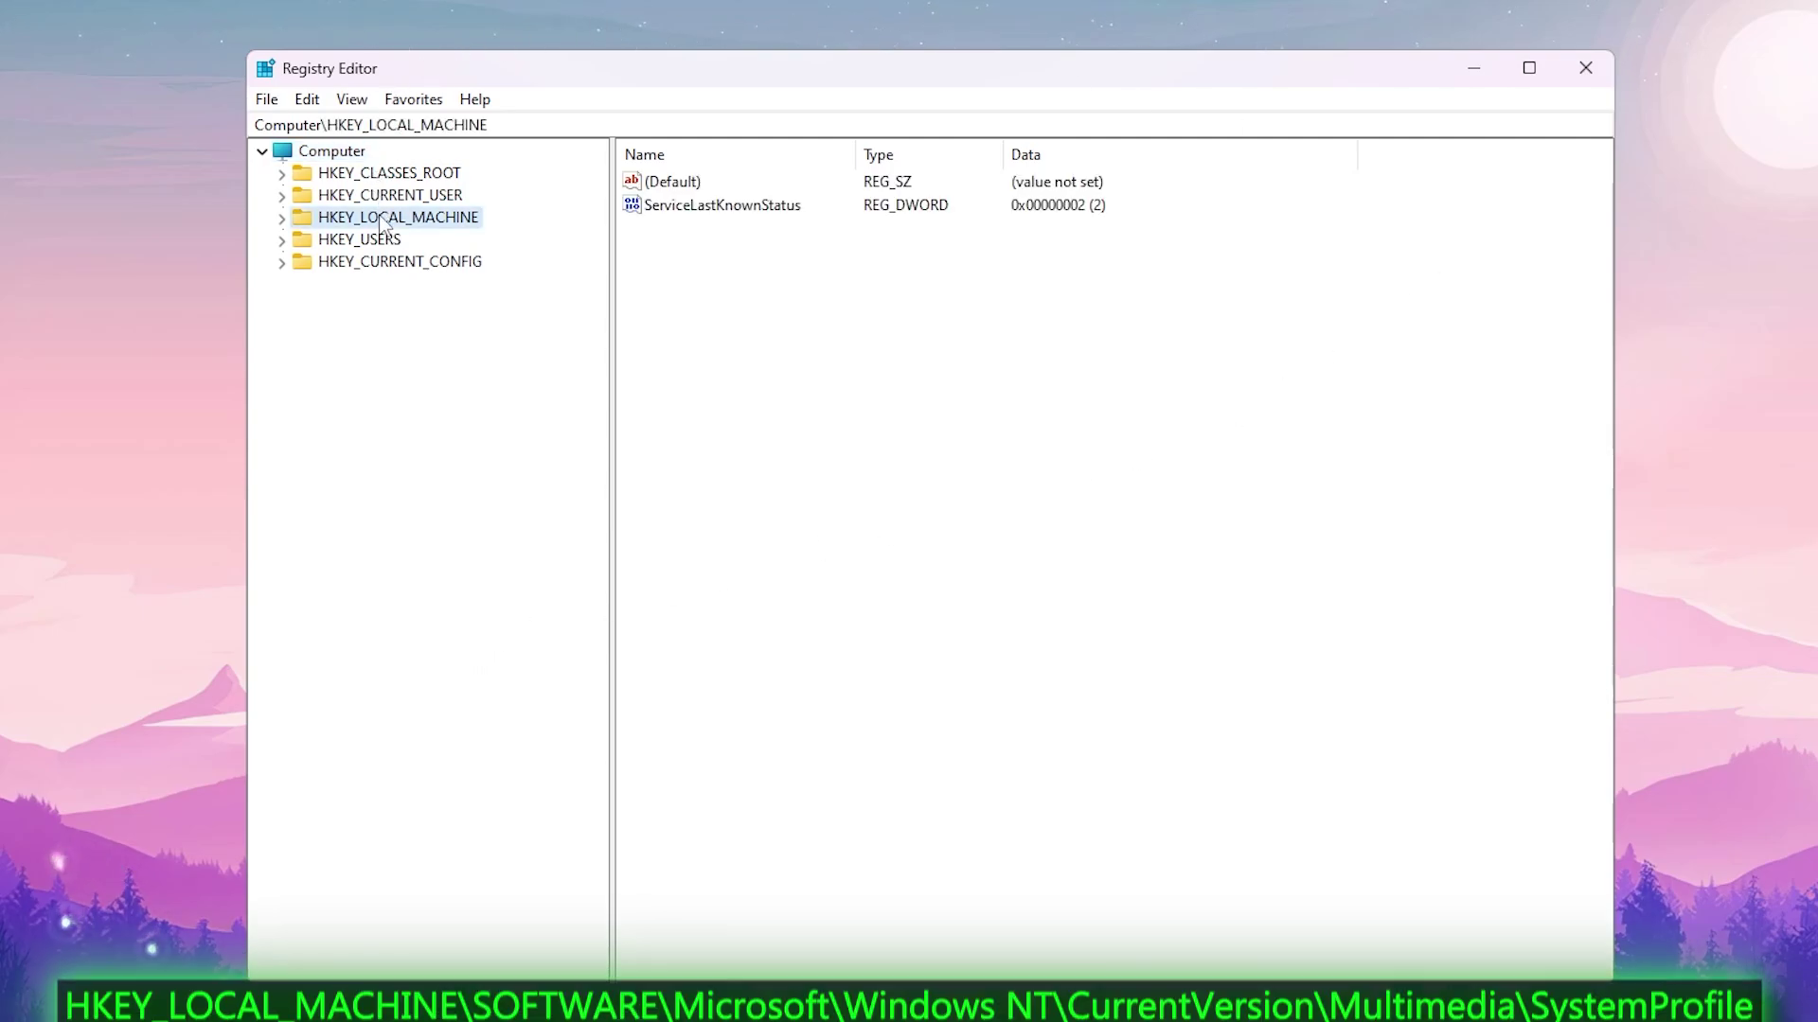
{"action": "left_click", "coordinate": [281, 218]}
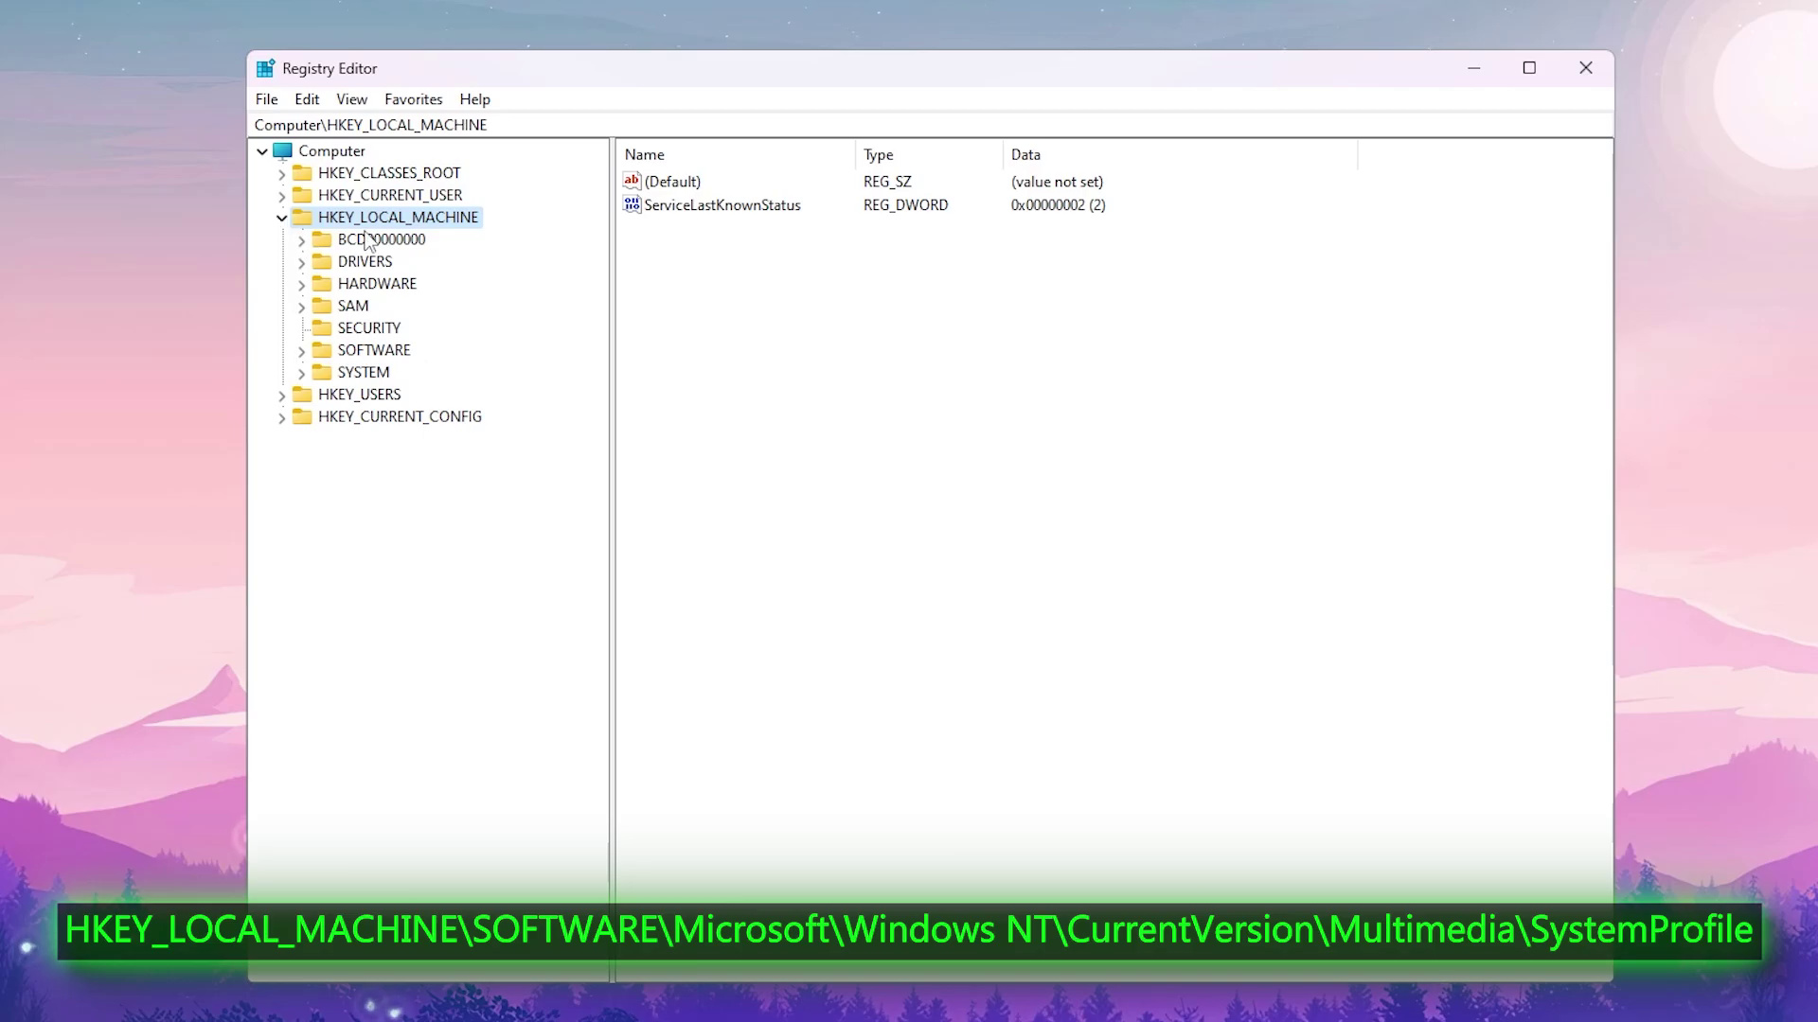
{"action": "left_click", "coordinate": [370, 351]}
{"action": "left_click", "coordinate": [302, 352]}
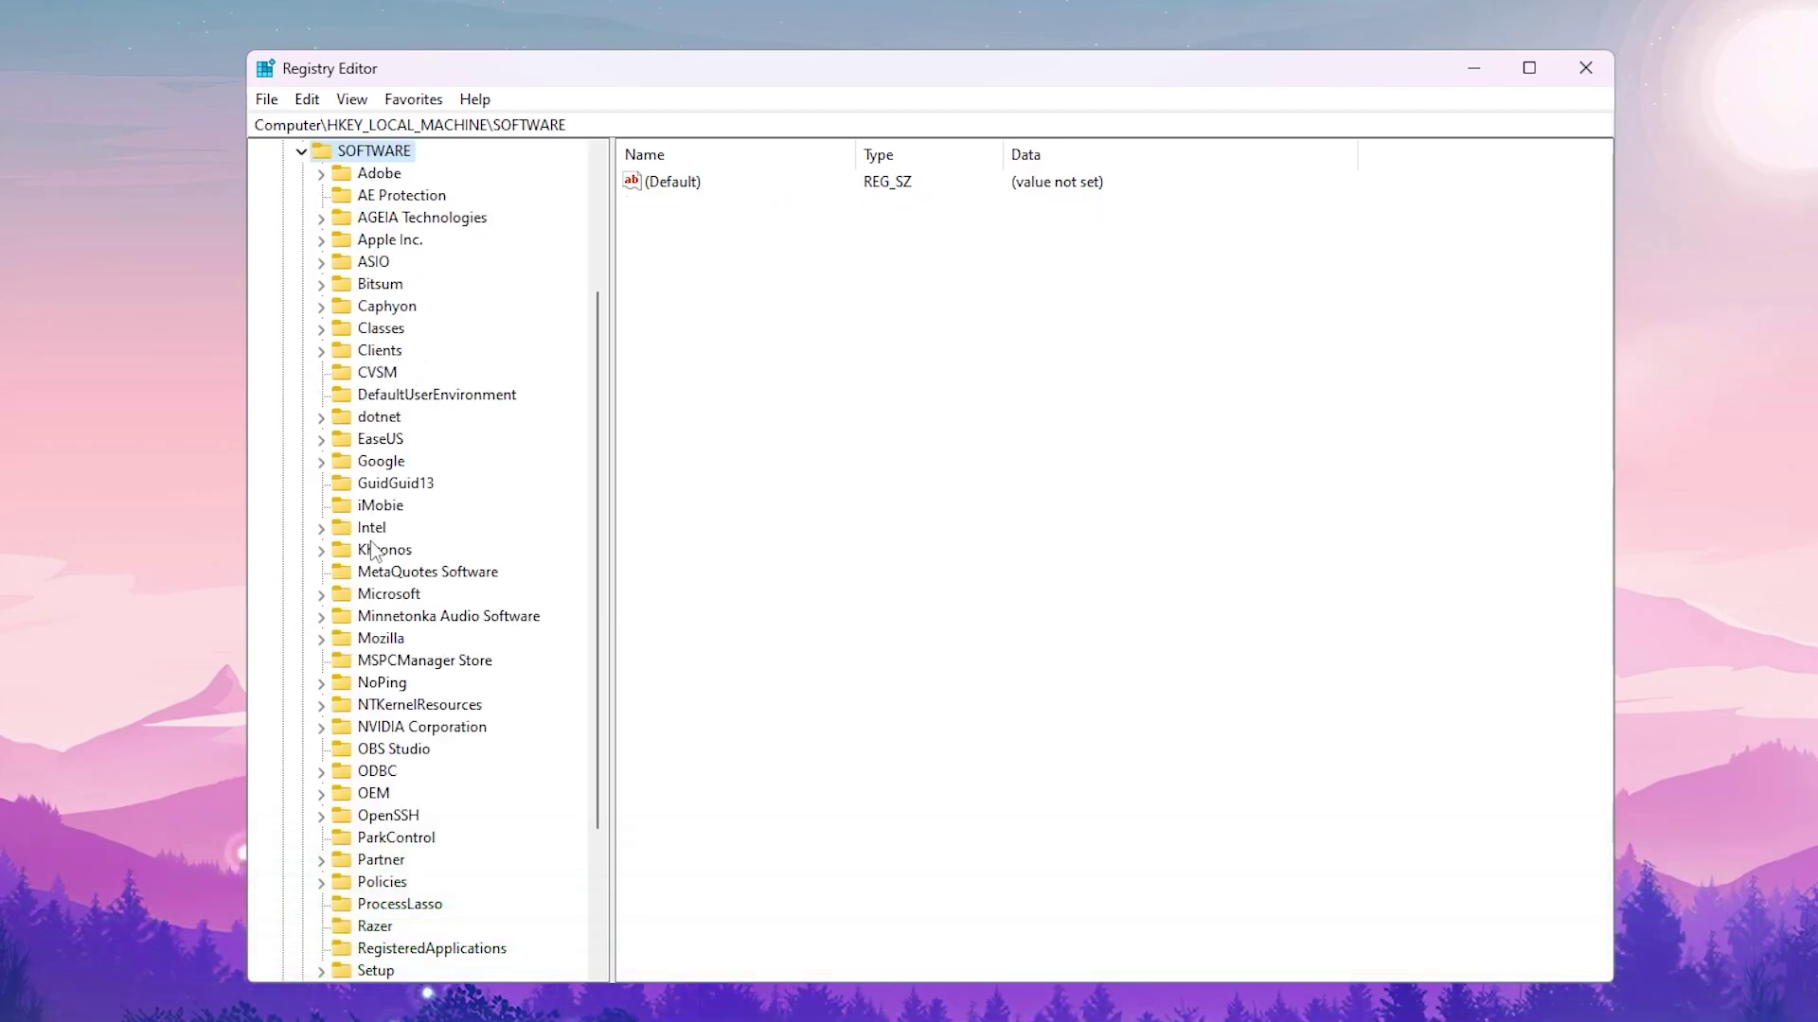
{"action": "left_click", "coordinate": [341, 596]}
{"action": "double_click", "coordinate": [333, 595]}
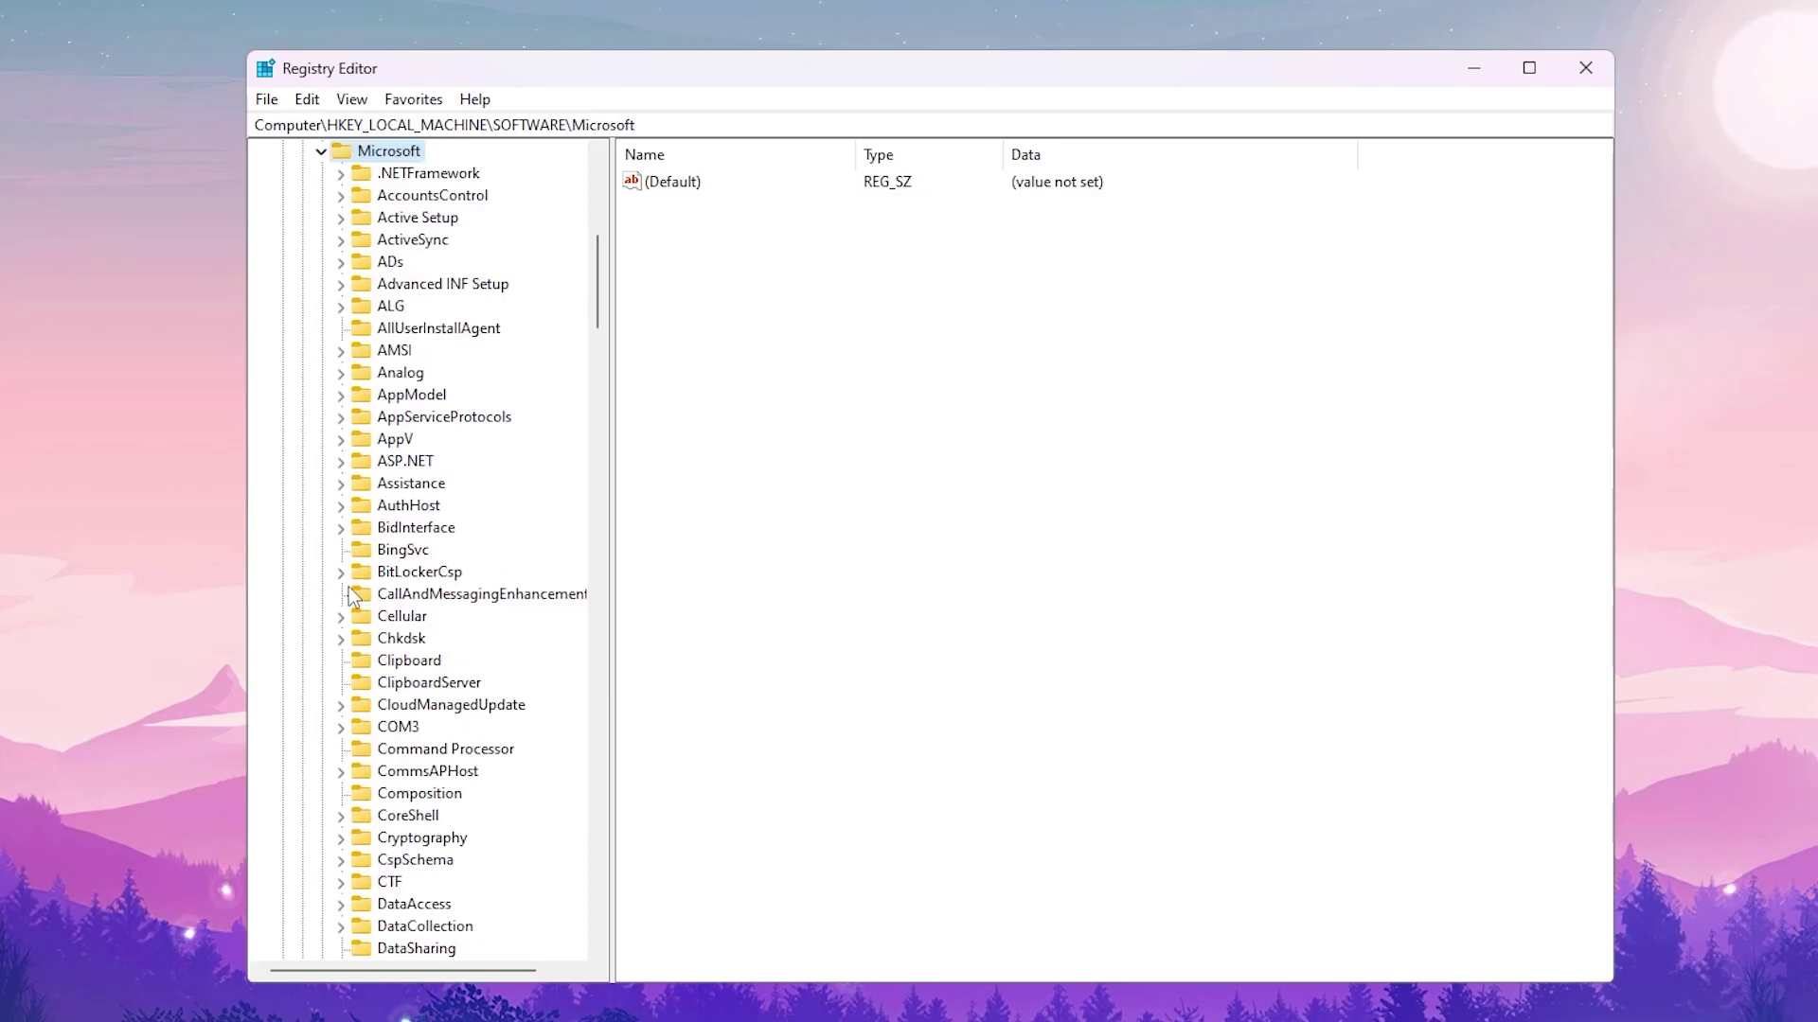
{"action": "left_click", "coordinate": [410, 485]}
{"action": "key", "text": "w"}
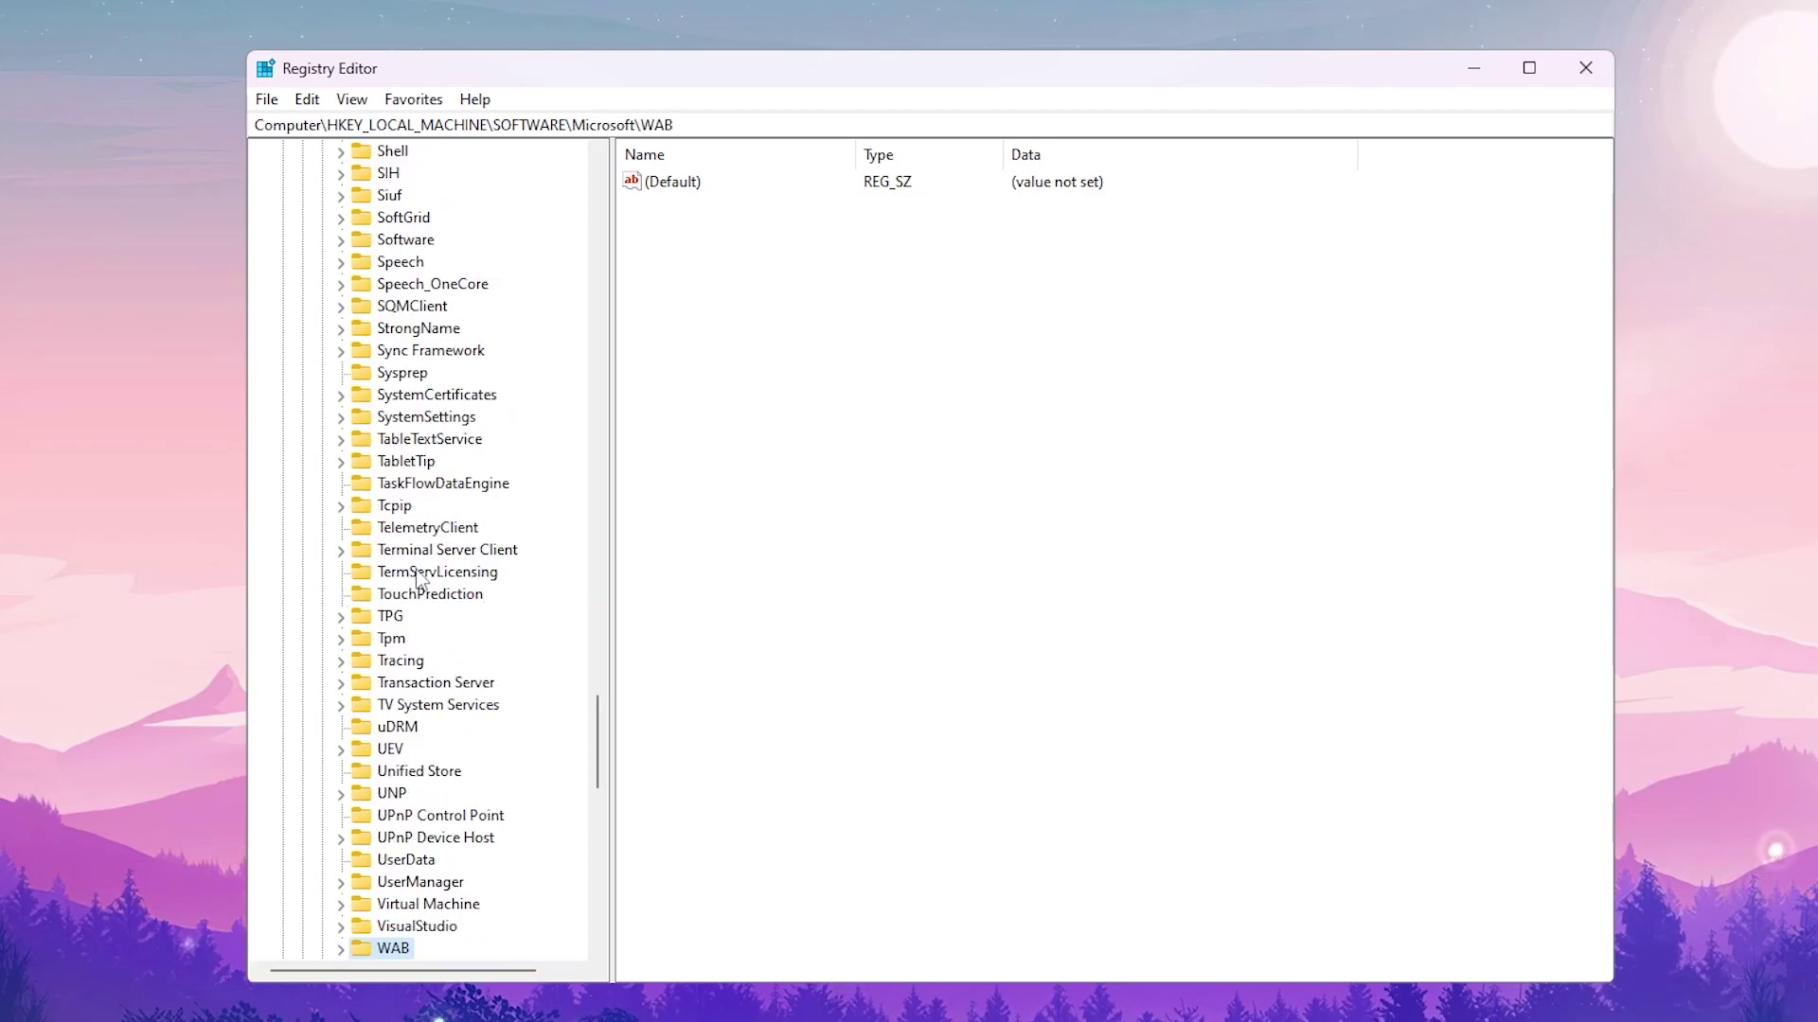
{"action": "scroll", "coordinate": [423, 852], "scroll_direction": "down", "scroll_amount": 3}
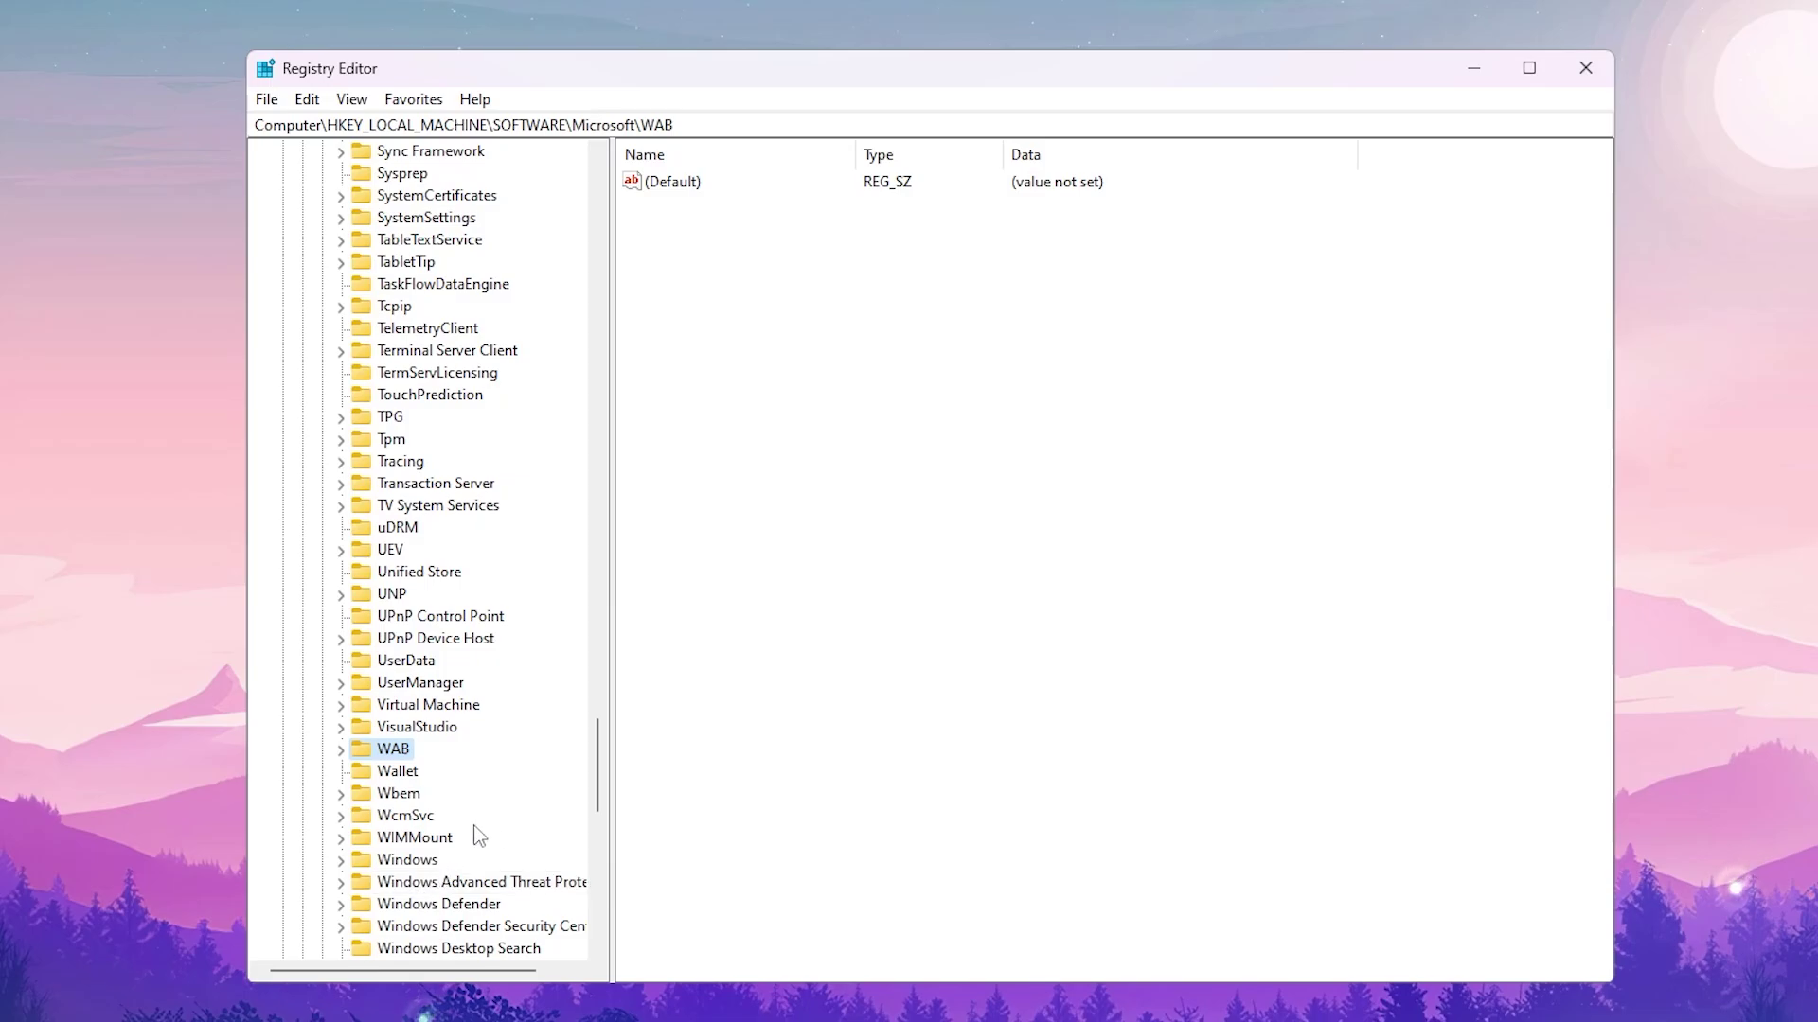
{"action": "scroll", "coordinate": [445, 857], "scroll_direction": "down", "scroll_amount": 4}
{"action": "scroll", "coordinate": [474, 852], "scroll_direction": "down", "scroll_amount": 2}
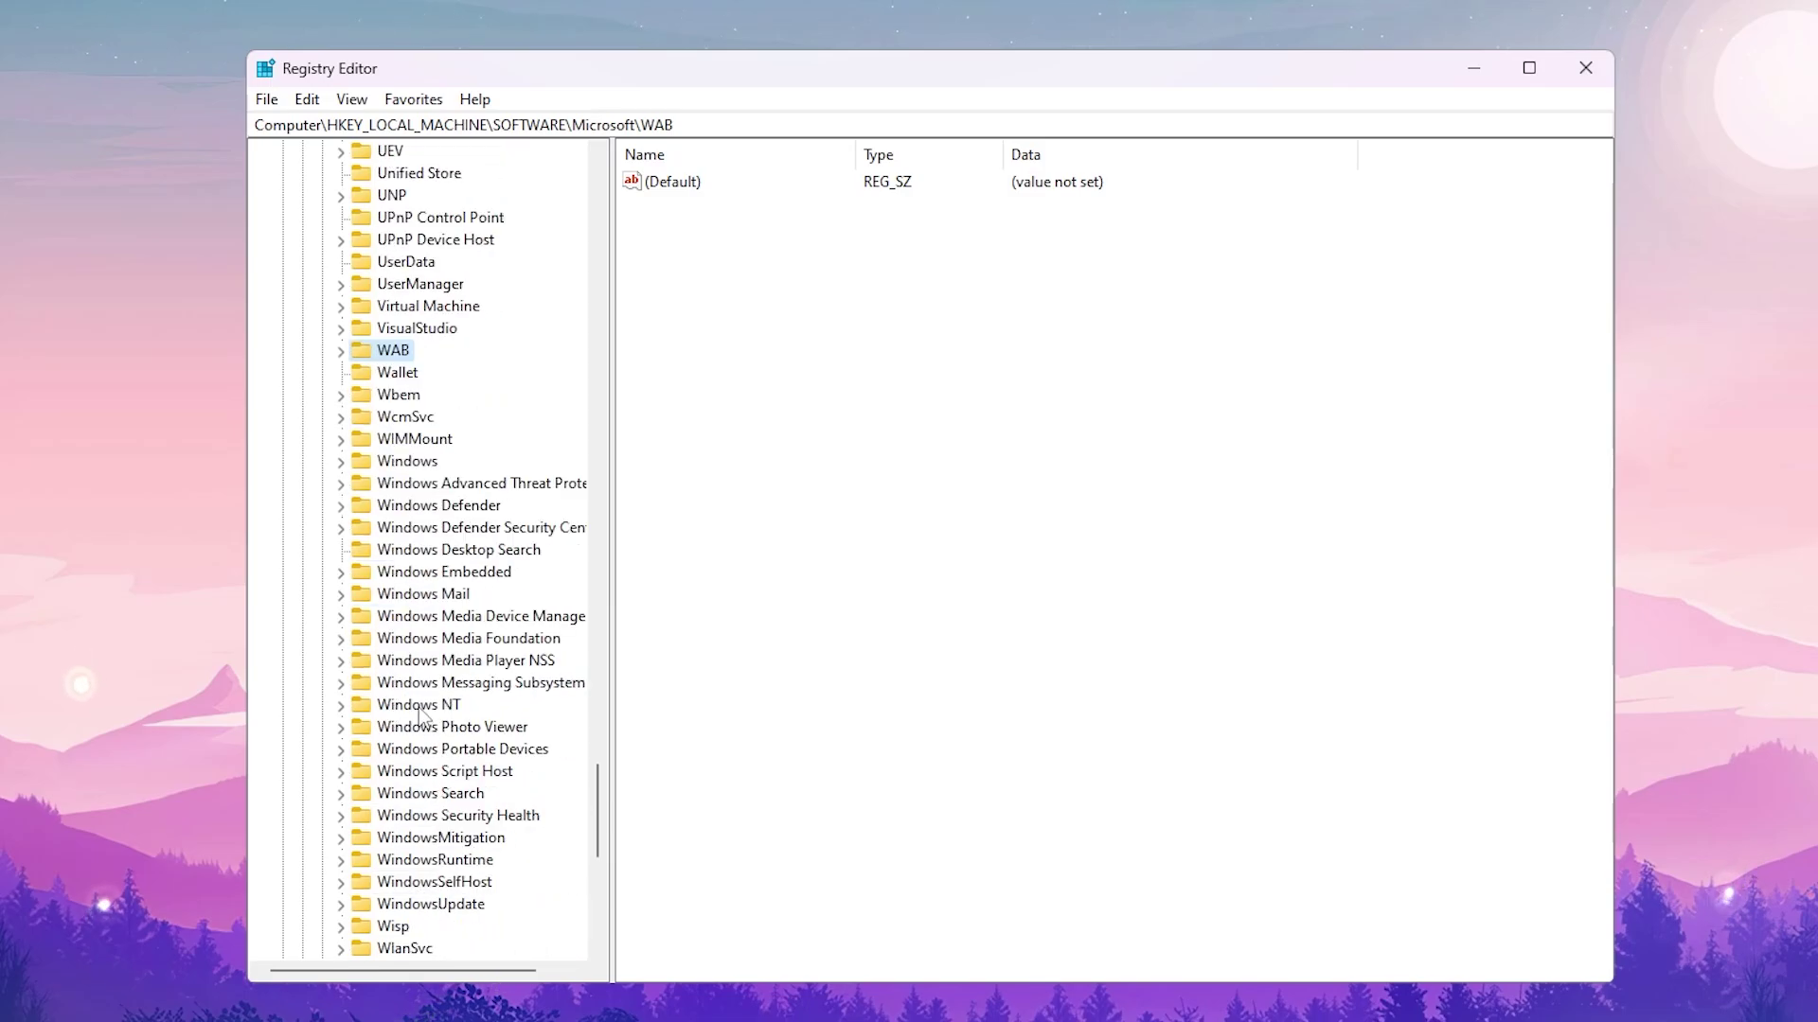
- Expand Windows NT > CurrentVersion > Multimedia and open SystemProfile
{"action": "left_click", "coordinate": [418, 708]}
{"action": "left_click", "coordinate": [341, 708]}
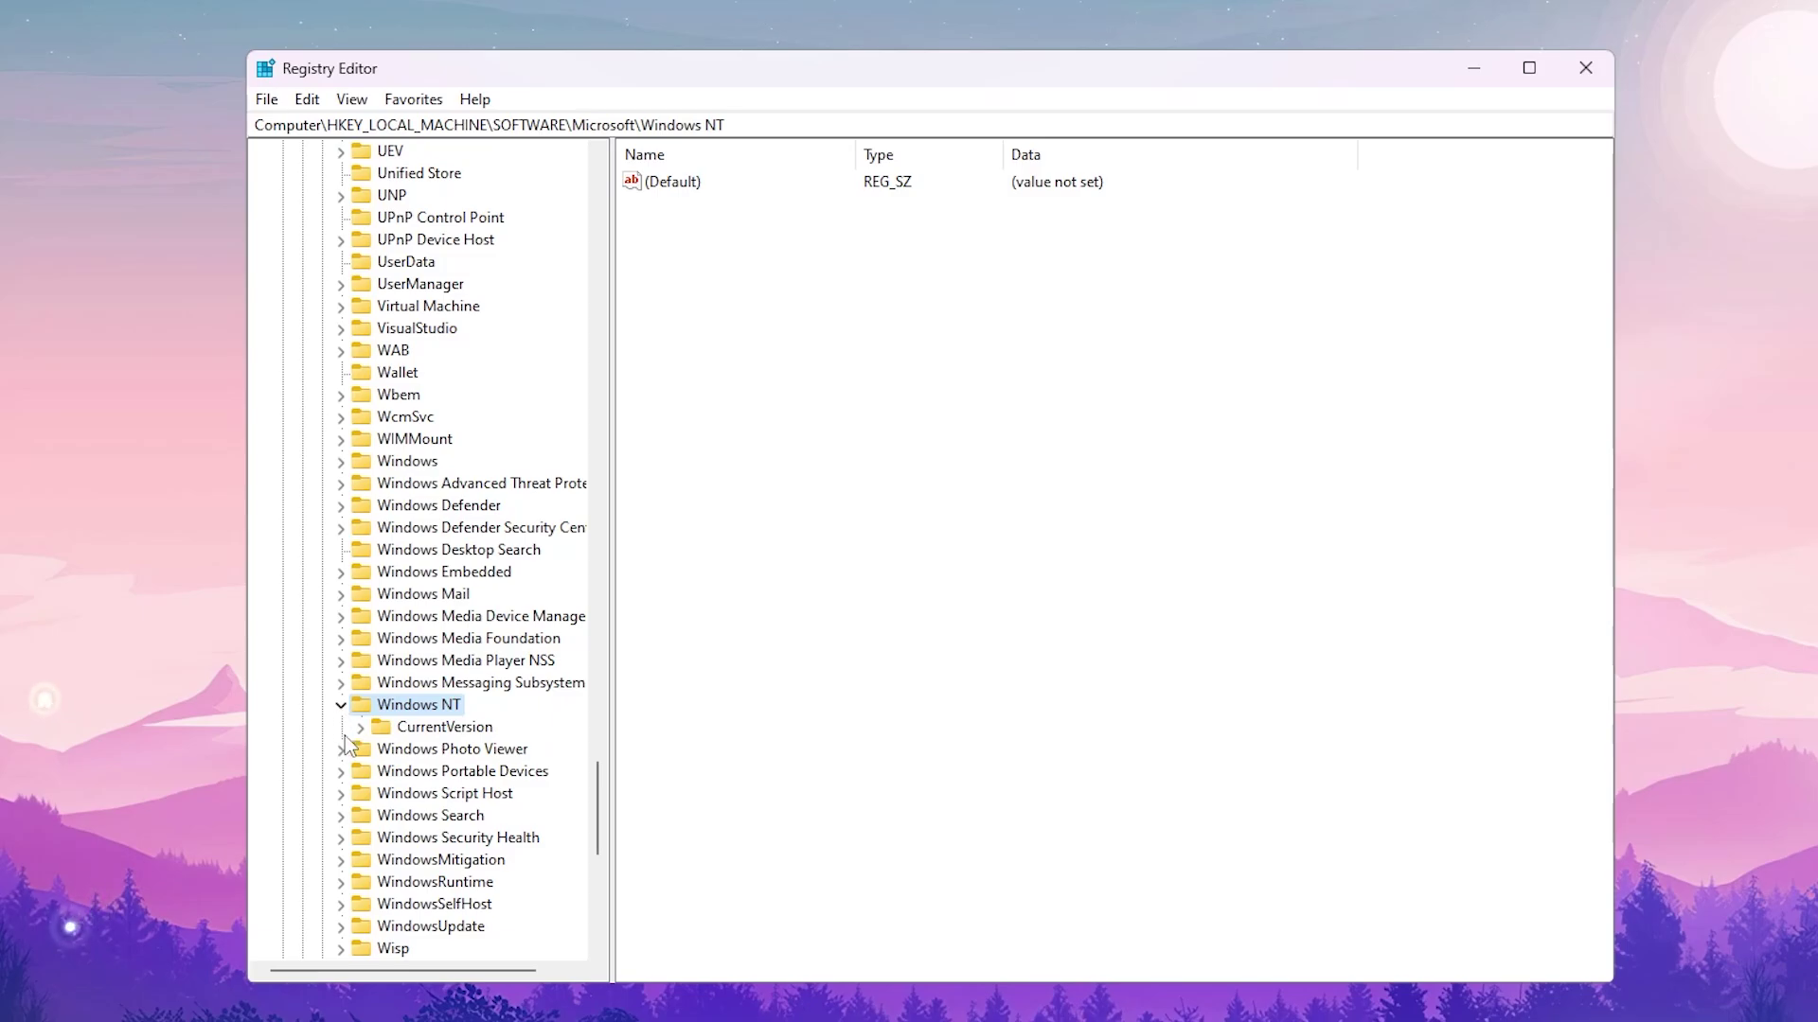
{"action": "left_click", "coordinate": [360, 728]}
{"action": "key", "text": "m"}
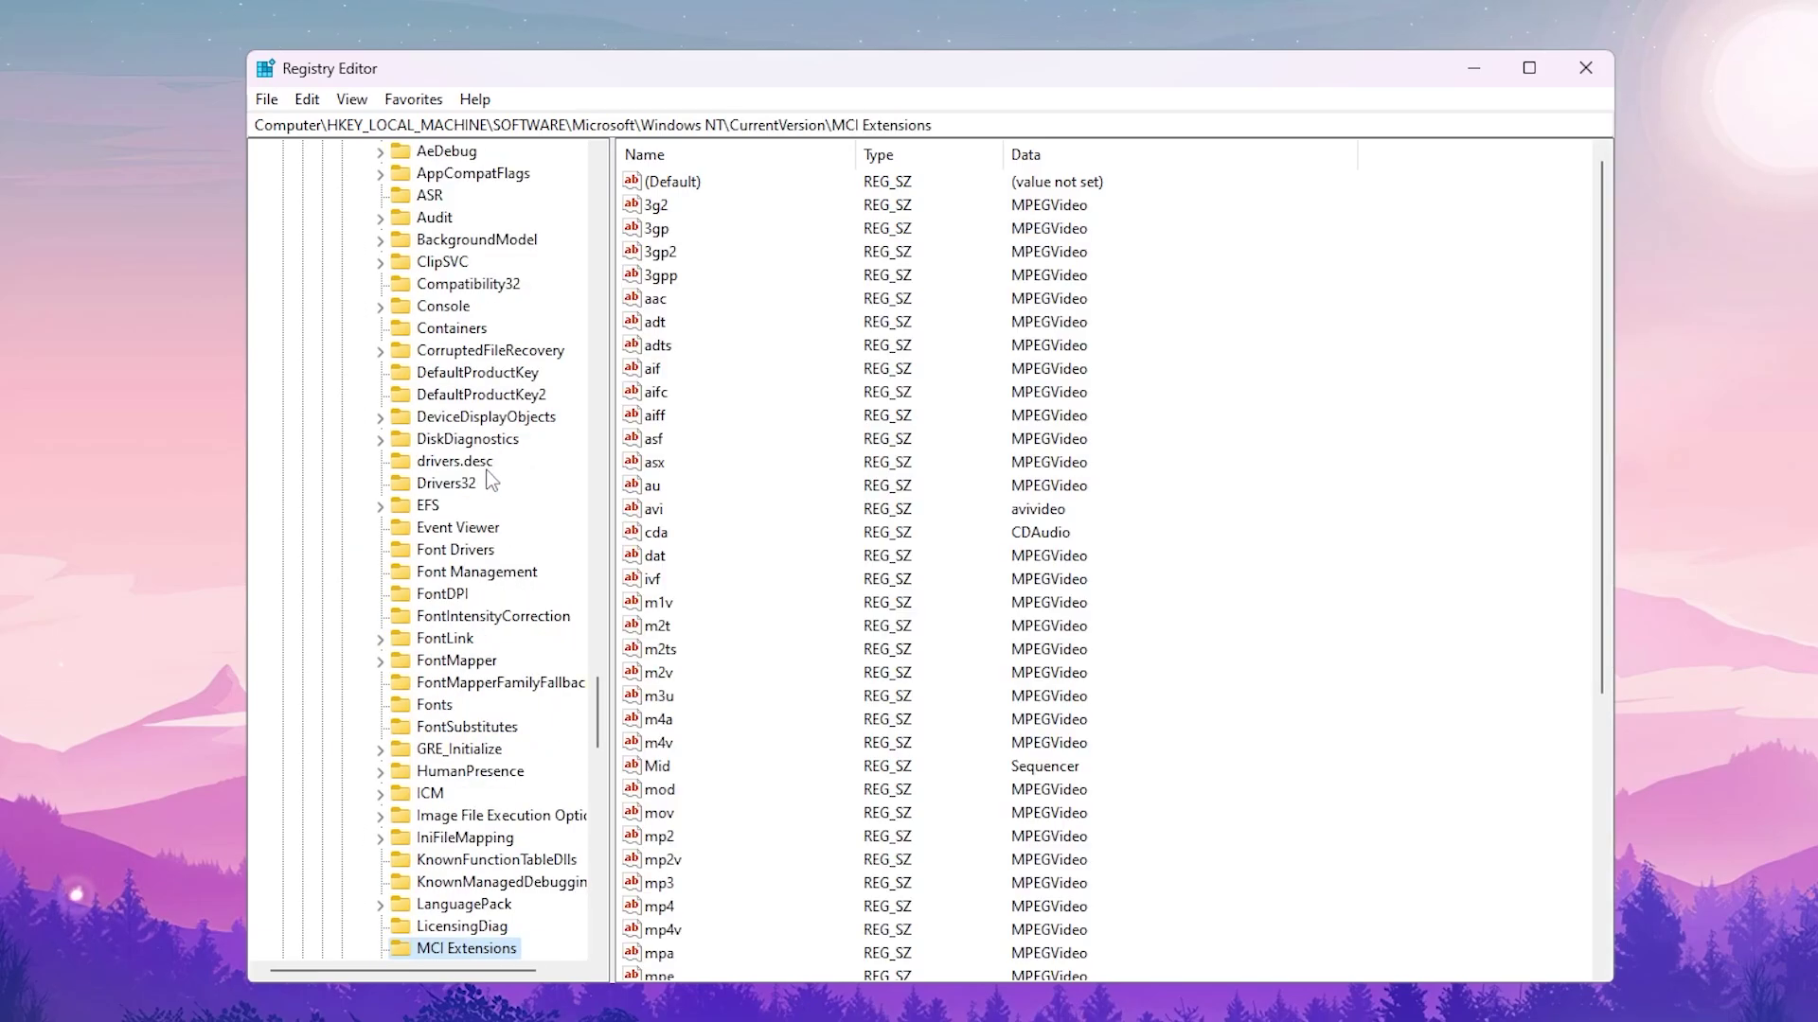
{"action": "scroll", "coordinate": [492, 578], "scroll_direction": "down", "scroll_amount": 2}
{"action": "scroll", "coordinate": [493, 592], "scroll_direction": "down", "scroll_amount": 1}
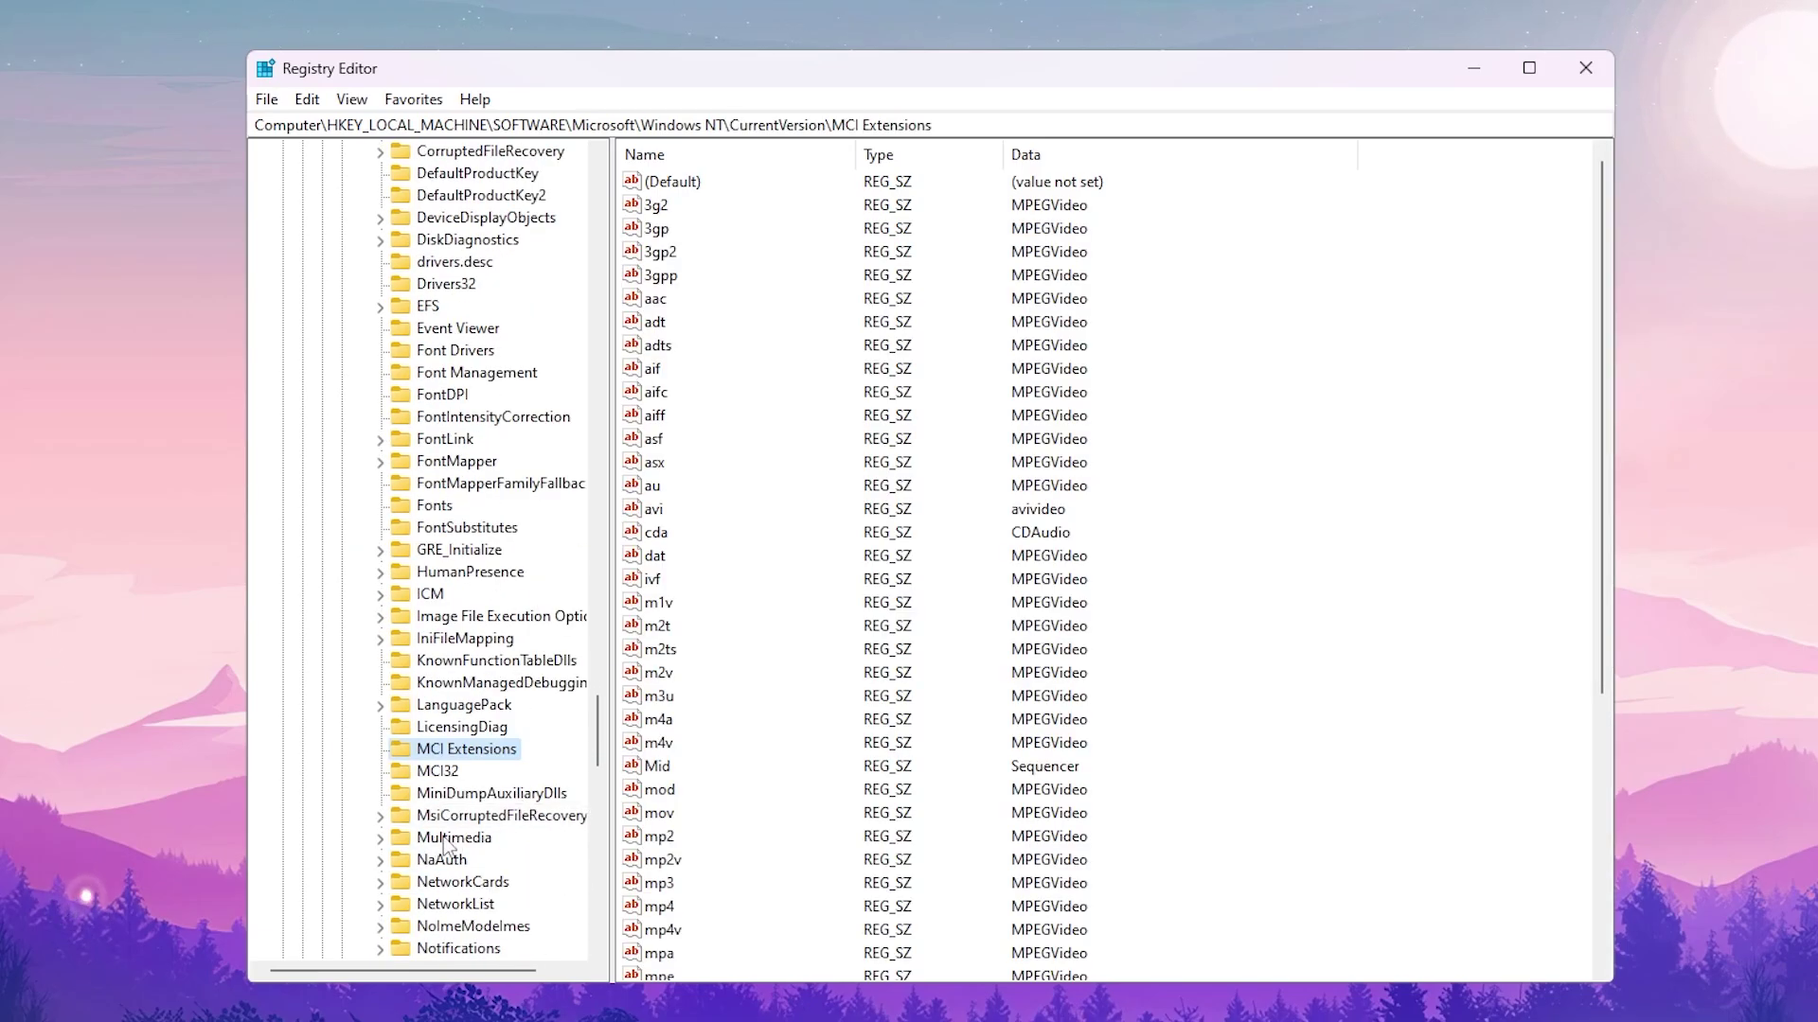
{"action": "left_click", "coordinate": [456, 840]}
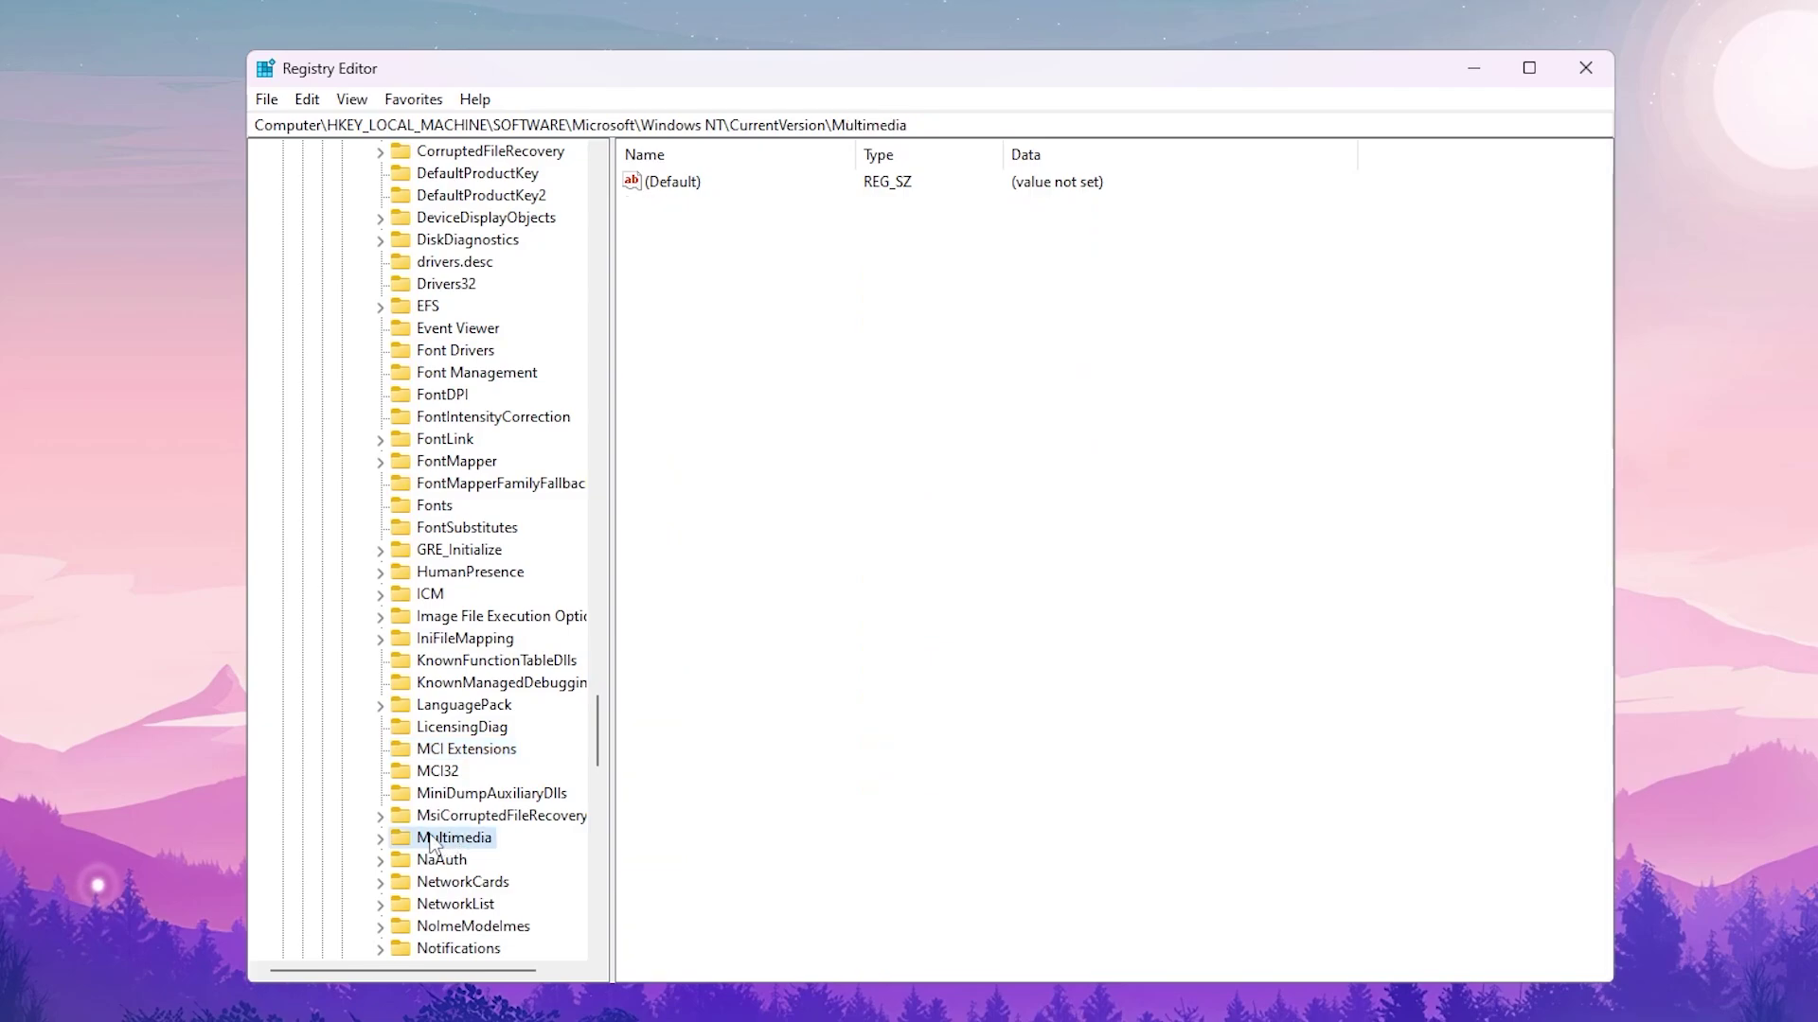
{"action": "left_click", "coordinate": [380, 839]}
{"action": "left_click", "coordinate": [461, 752]}
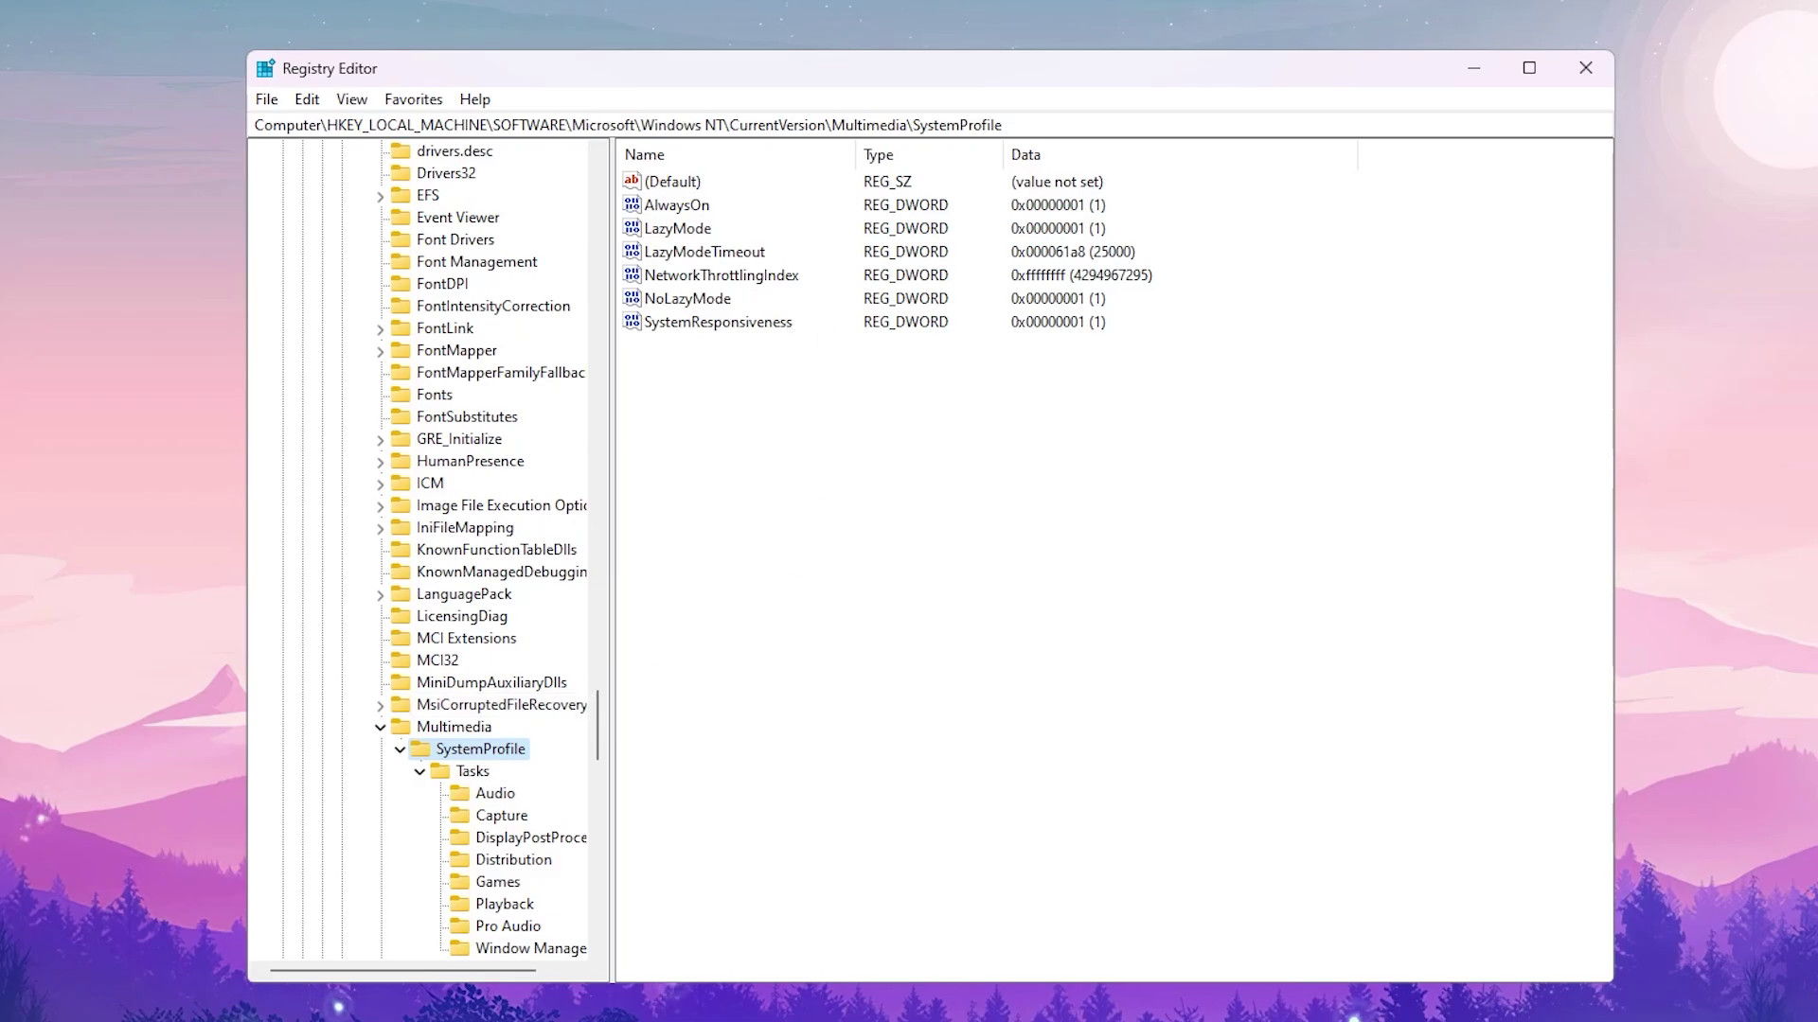
- Modify SystemResponsiveness to hexadecimal 10 (decimal 16)
{"action": "right_click", "coordinate": [735, 323]}
{"action": "left_click", "coordinate": [807, 332]}
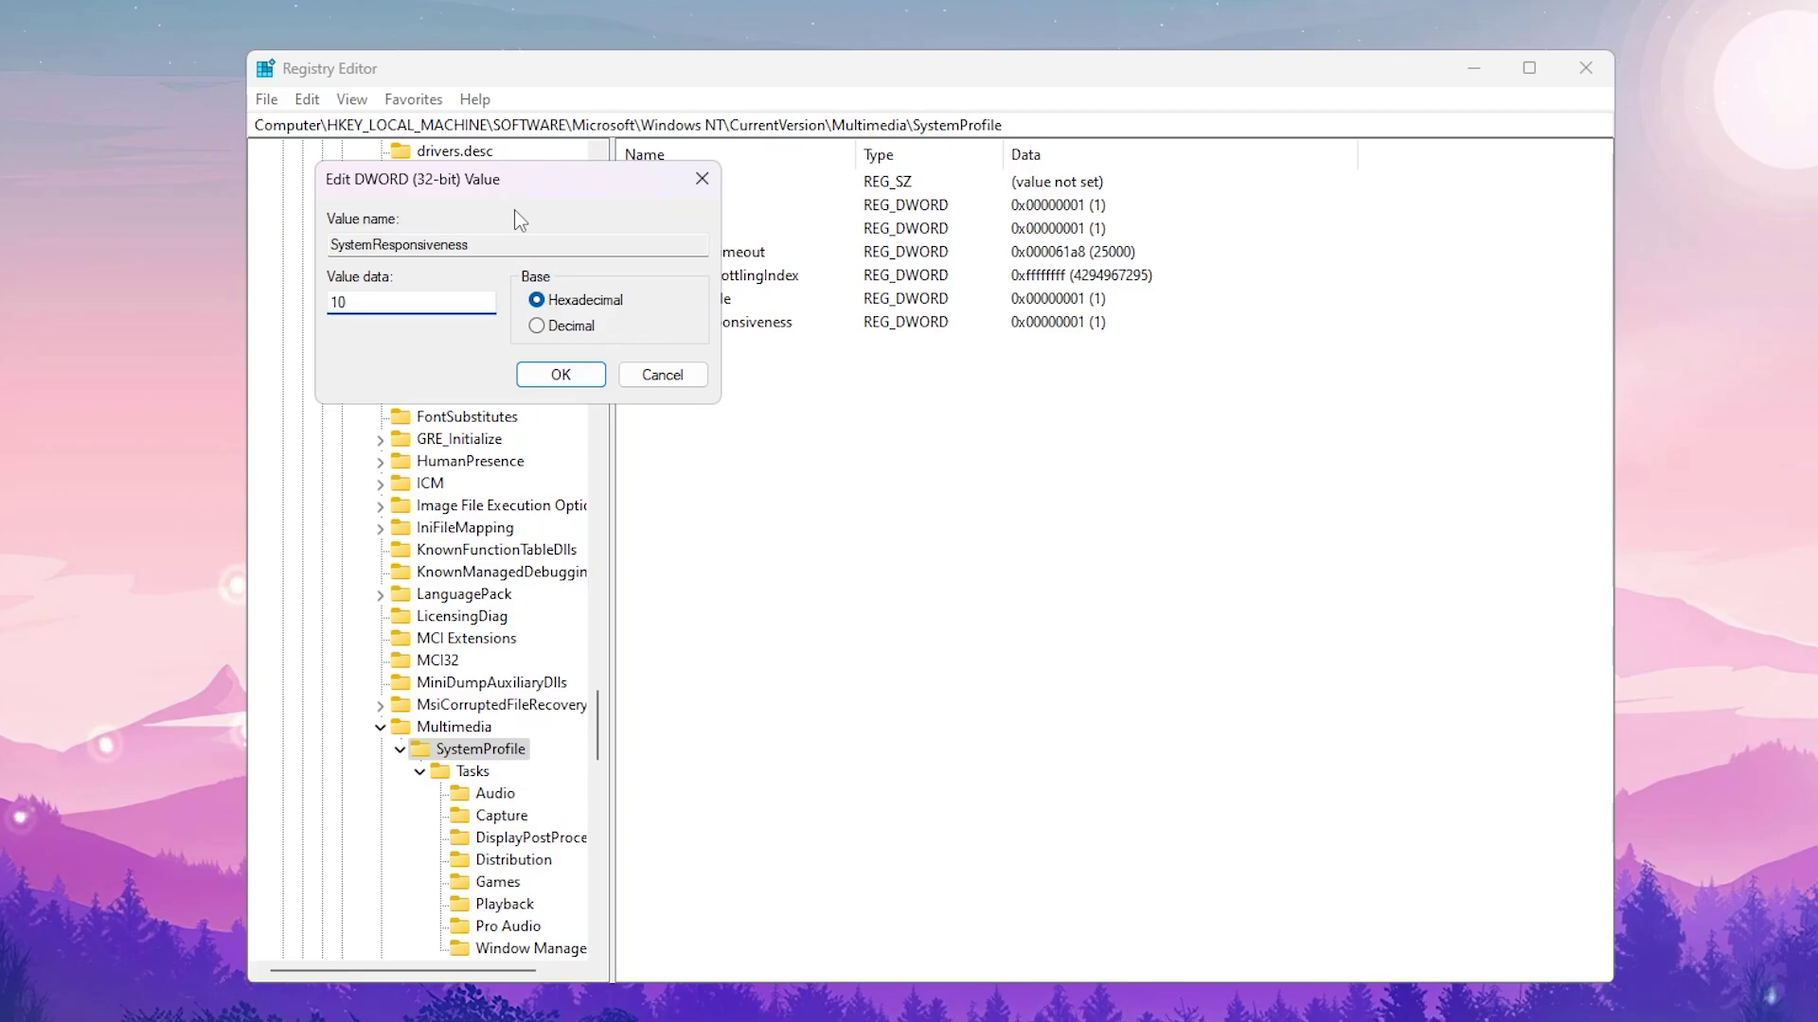
{"action": "left_click", "coordinate": [561, 375]}
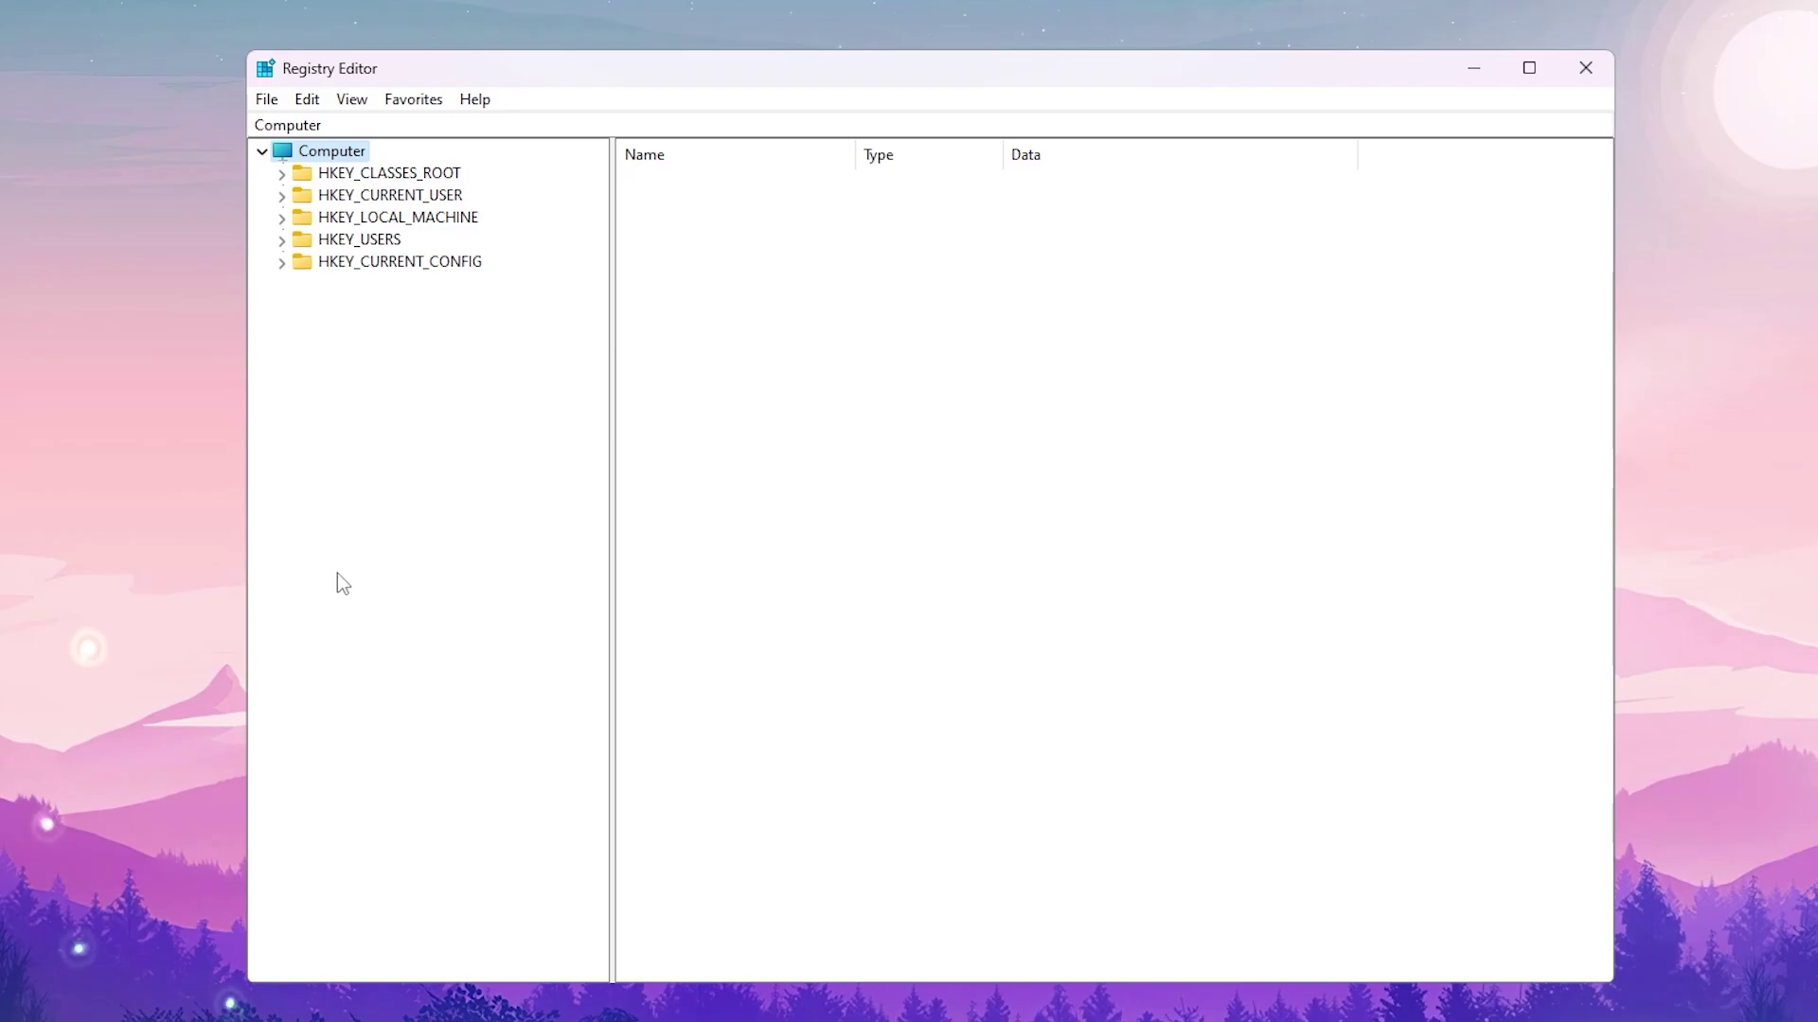
- Launch Command Prompt as administrator, approve the UAC prompt, and center the console window
{"action": "key", "text": "super"}
{"action": "type", "text": "cmd"}
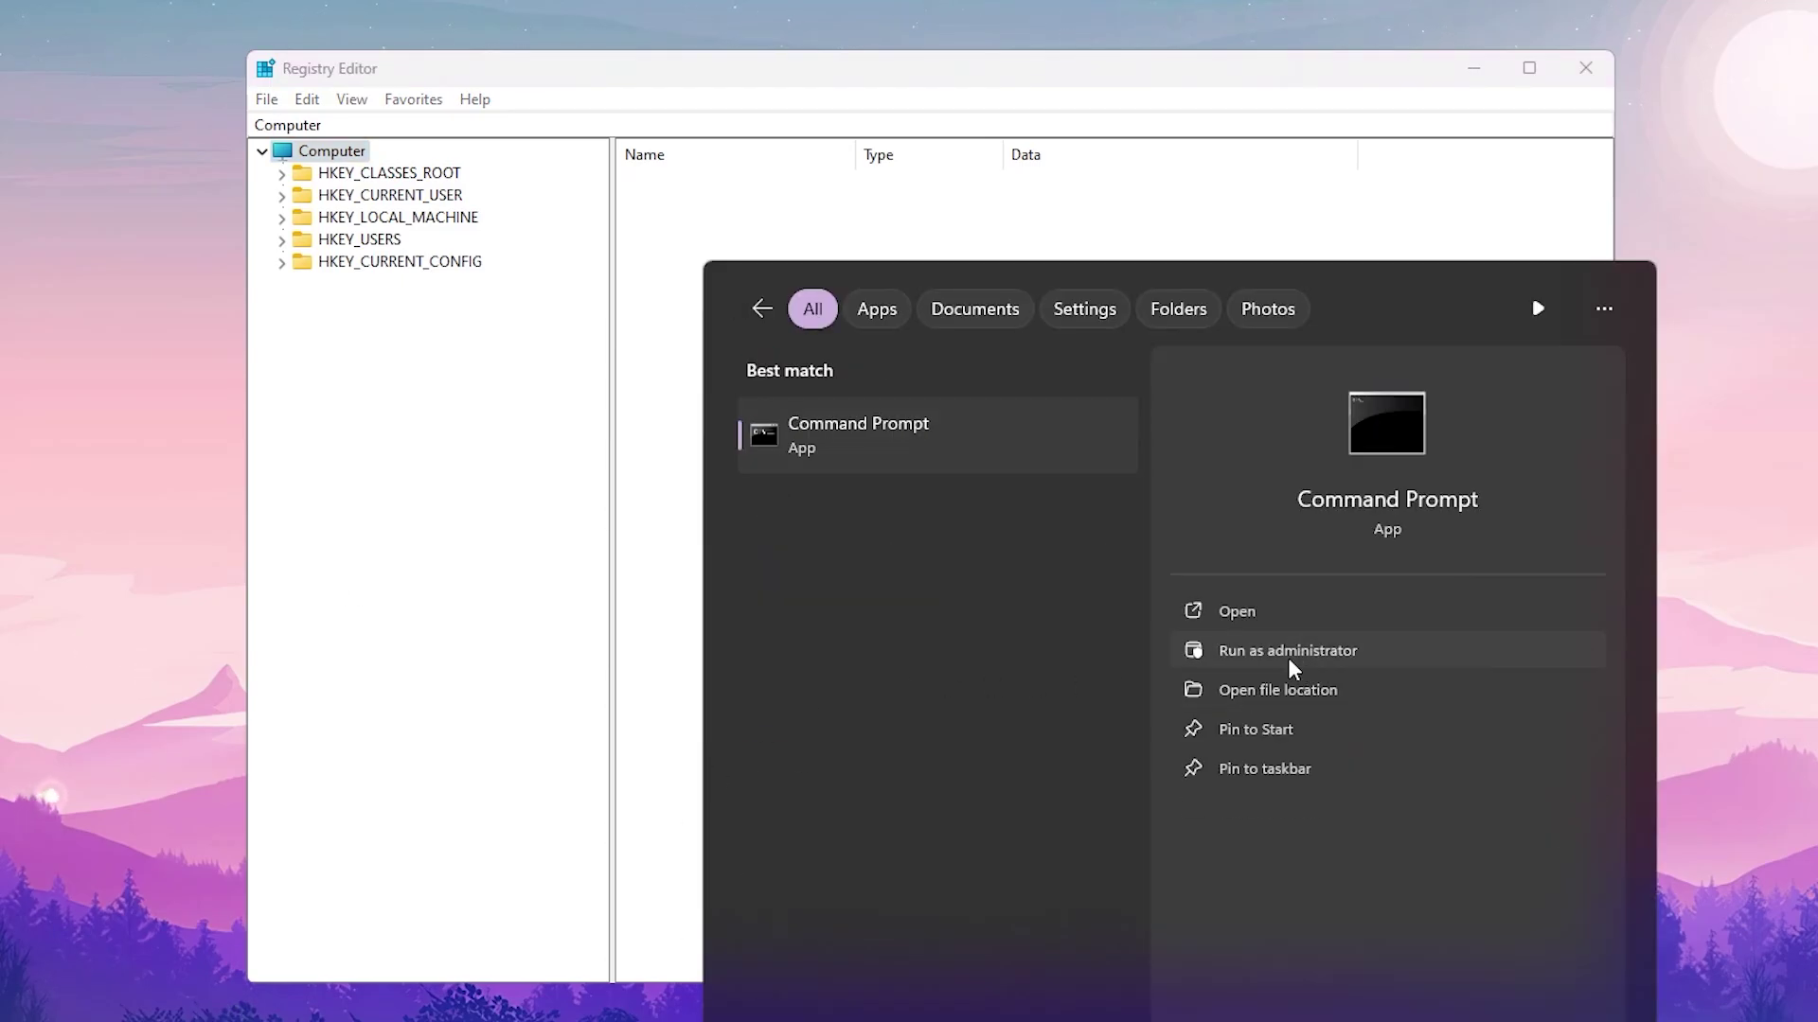
{"action": "left_click", "coordinate": [1289, 653]}
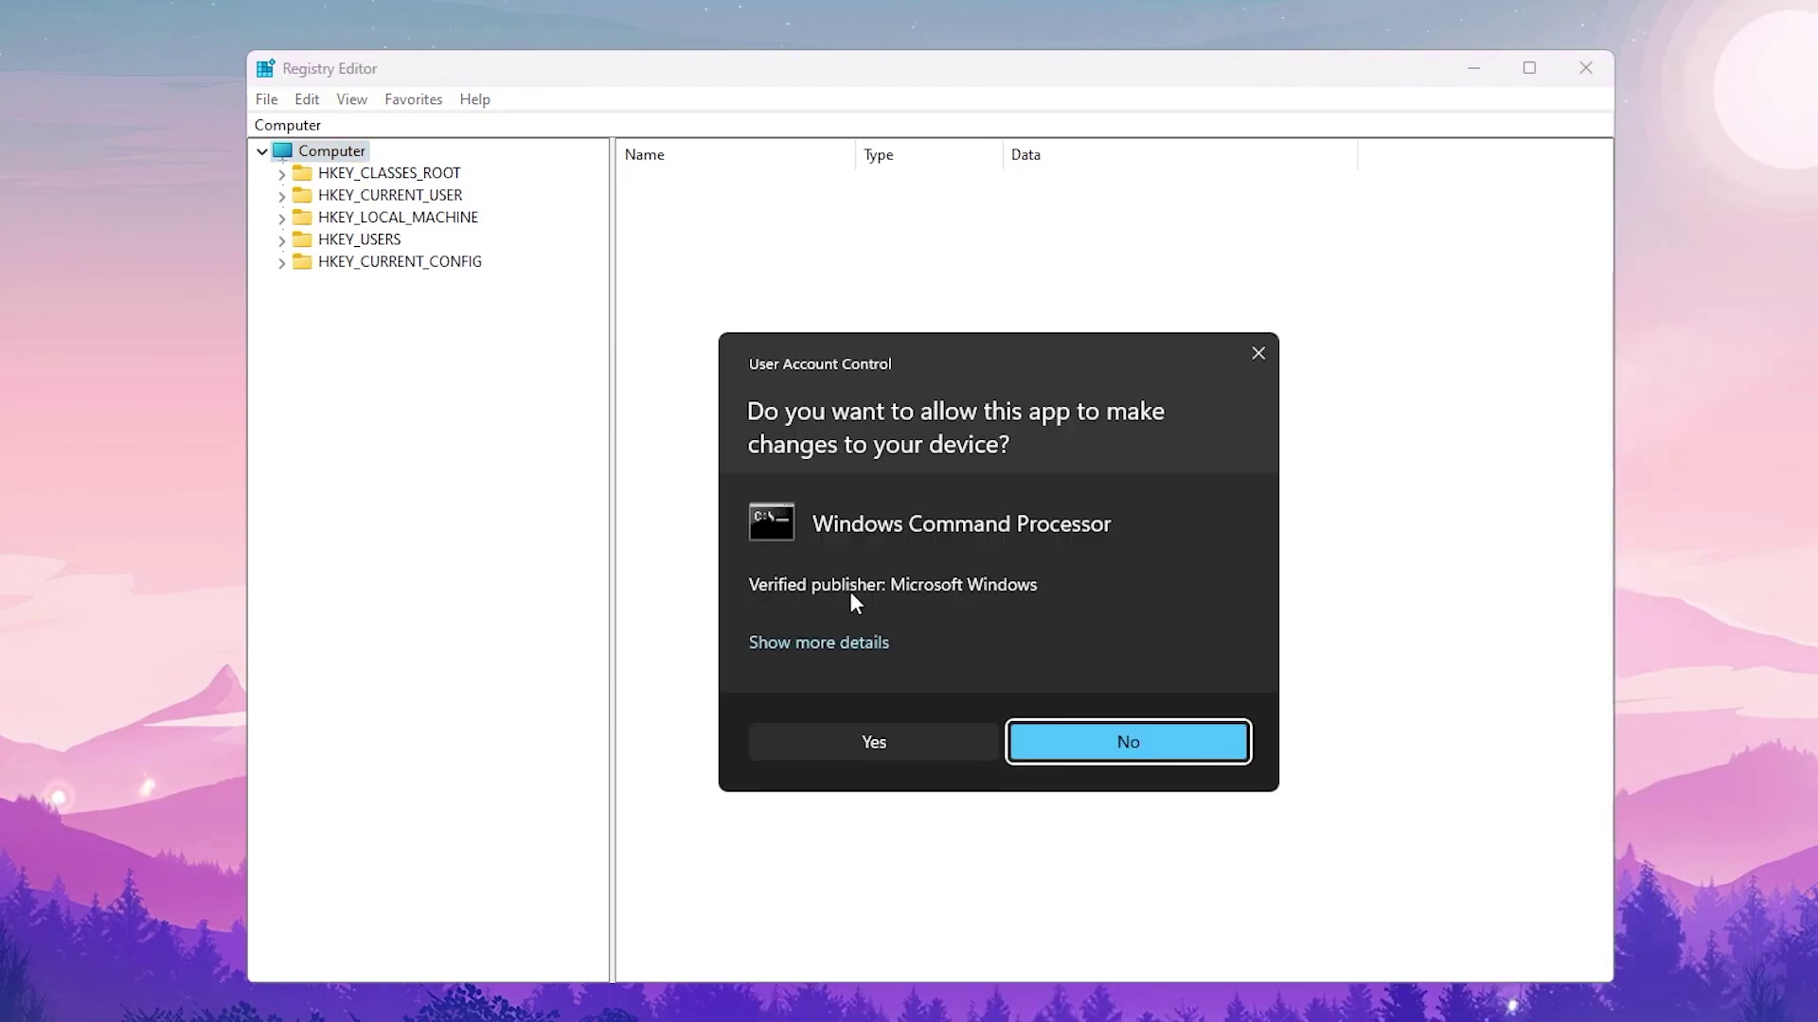
{"action": "left_click", "coordinate": [875, 743]}
{"action": "left_click_drag", "start_coordinate": [515, 37], "coordinate": [1048, 315]}
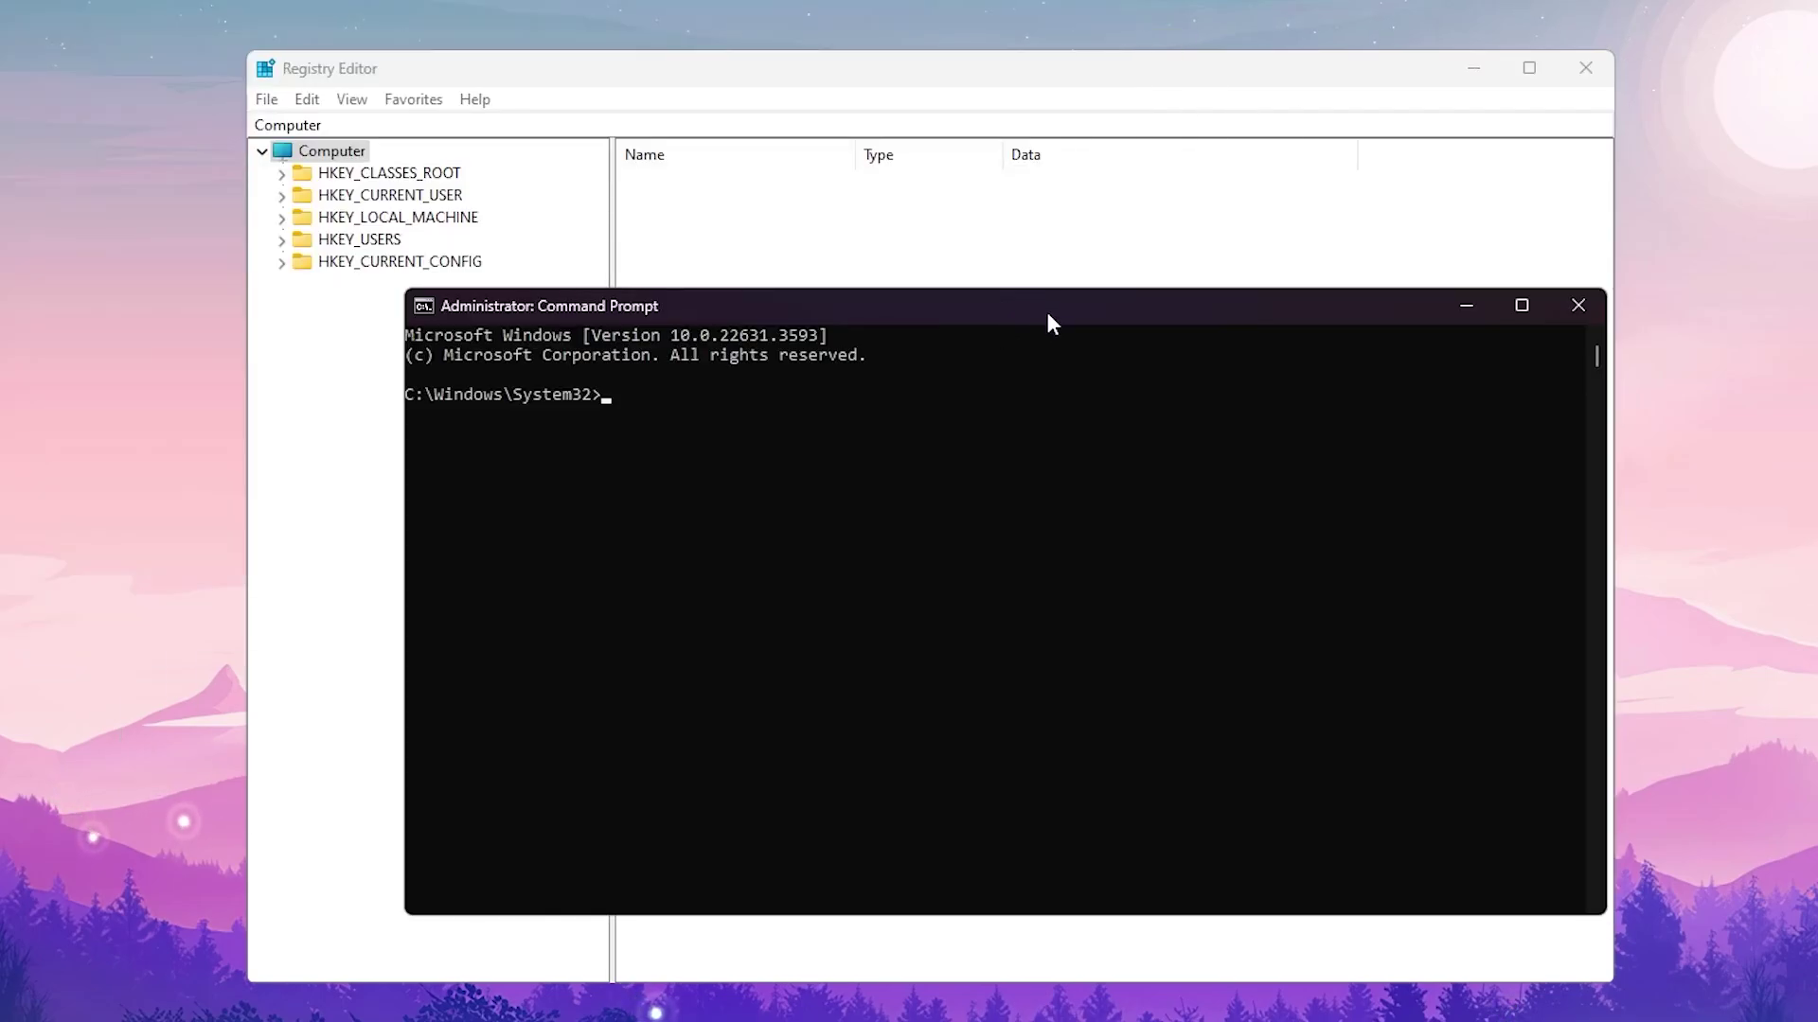
- Run ipconfig /all, copy the Ethernet IPv4 address, and go back to Registry Editor
{"action": "type", "text": "i"}
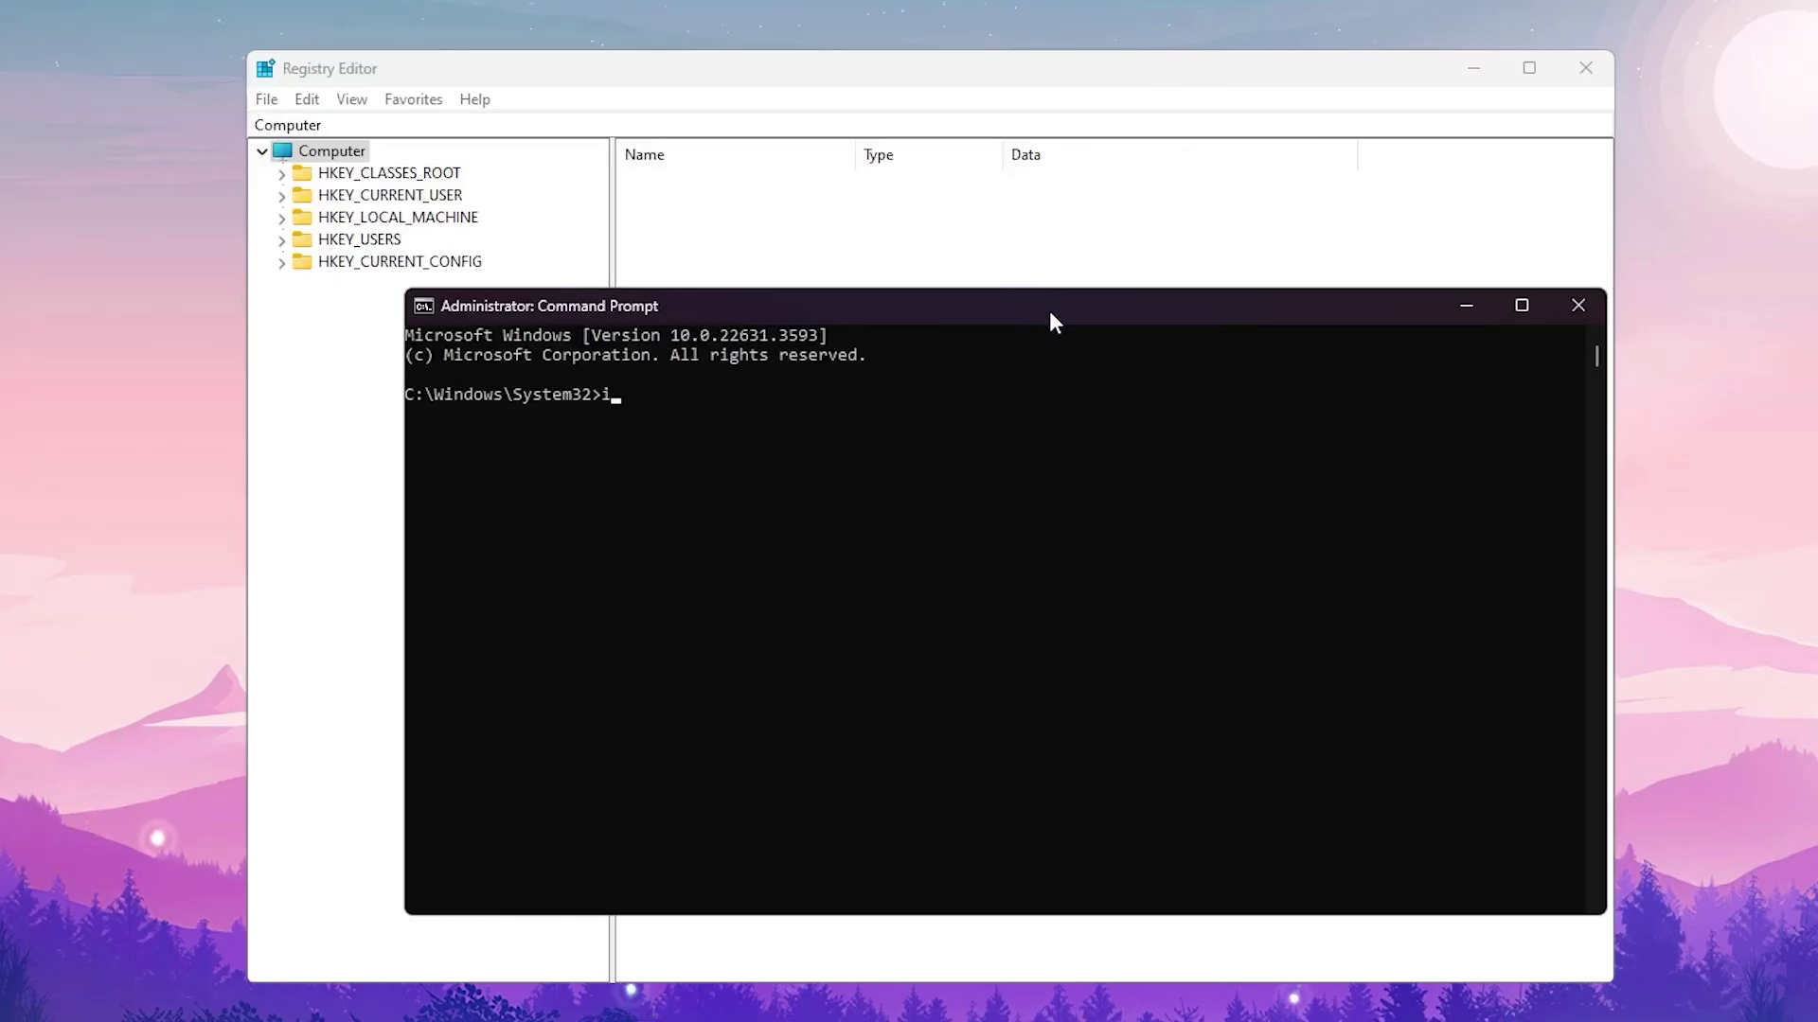
{"action": "type", "text": "pconfig"}
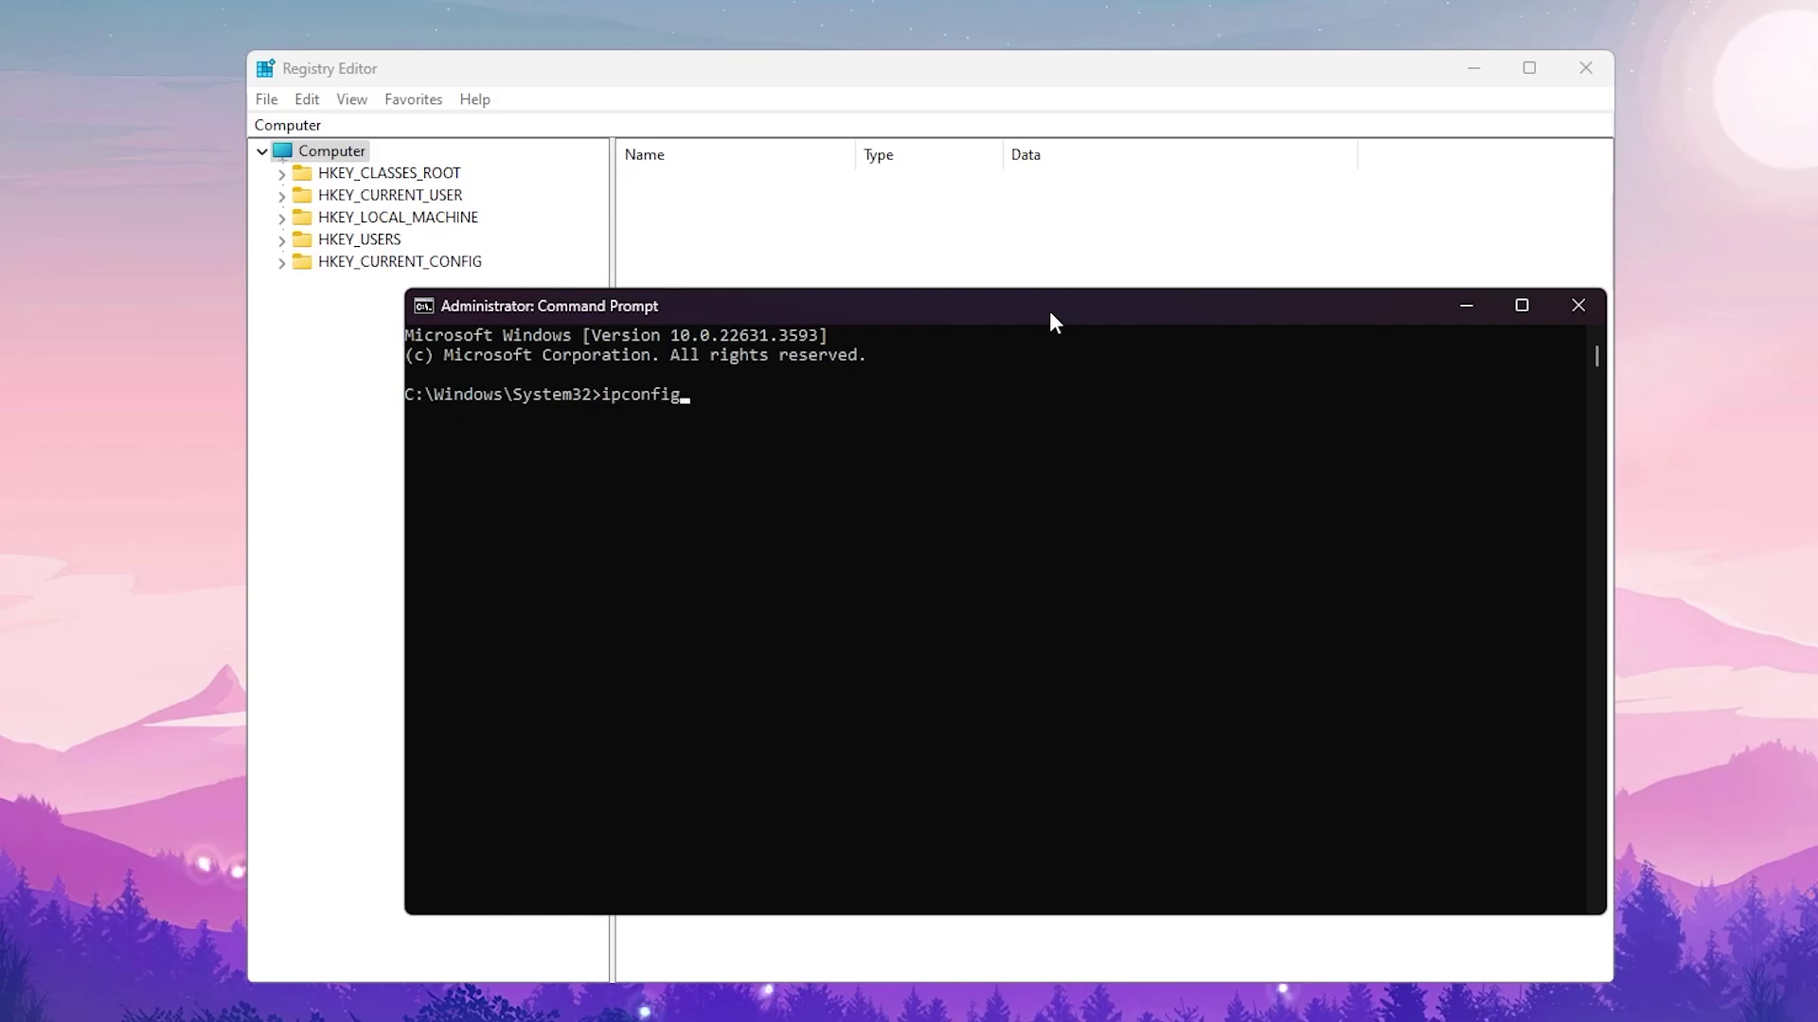
{"action": "type", "text": "/all"}
{"action": "key", "text": "Return"}
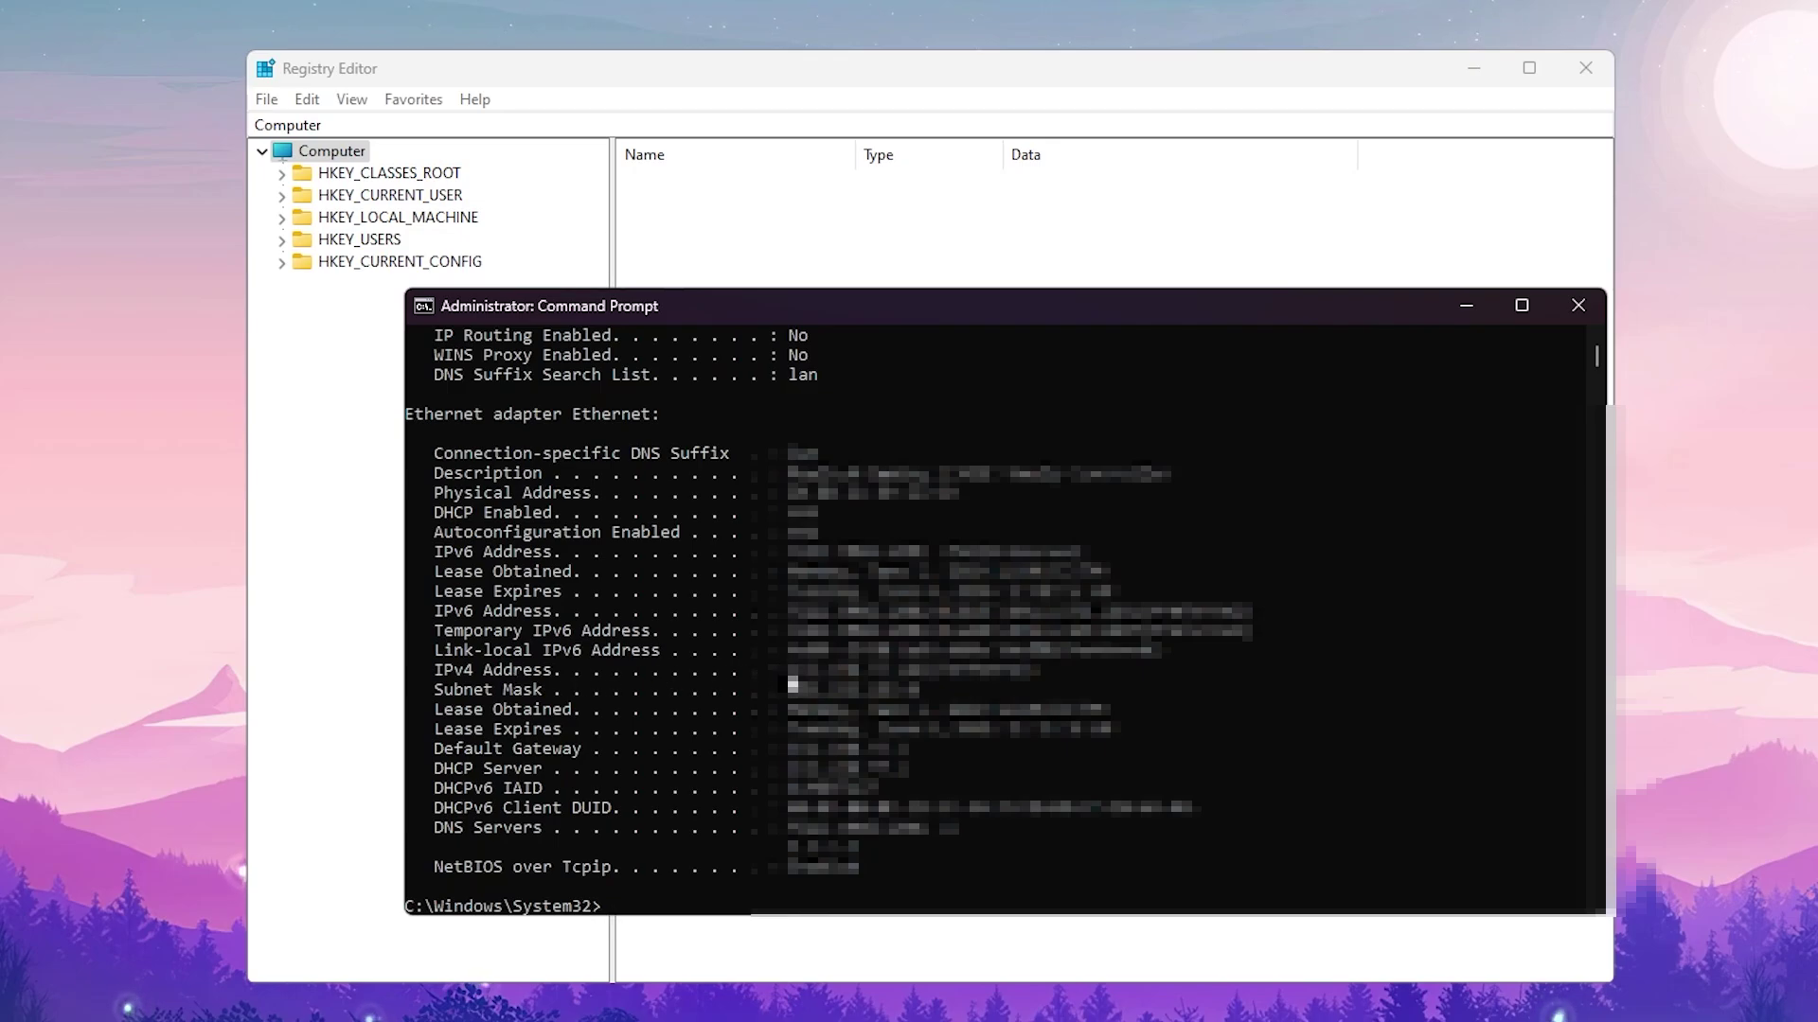
{"action": "left_click_drag", "start_coordinate": [778, 670], "coordinate": [924, 684]}
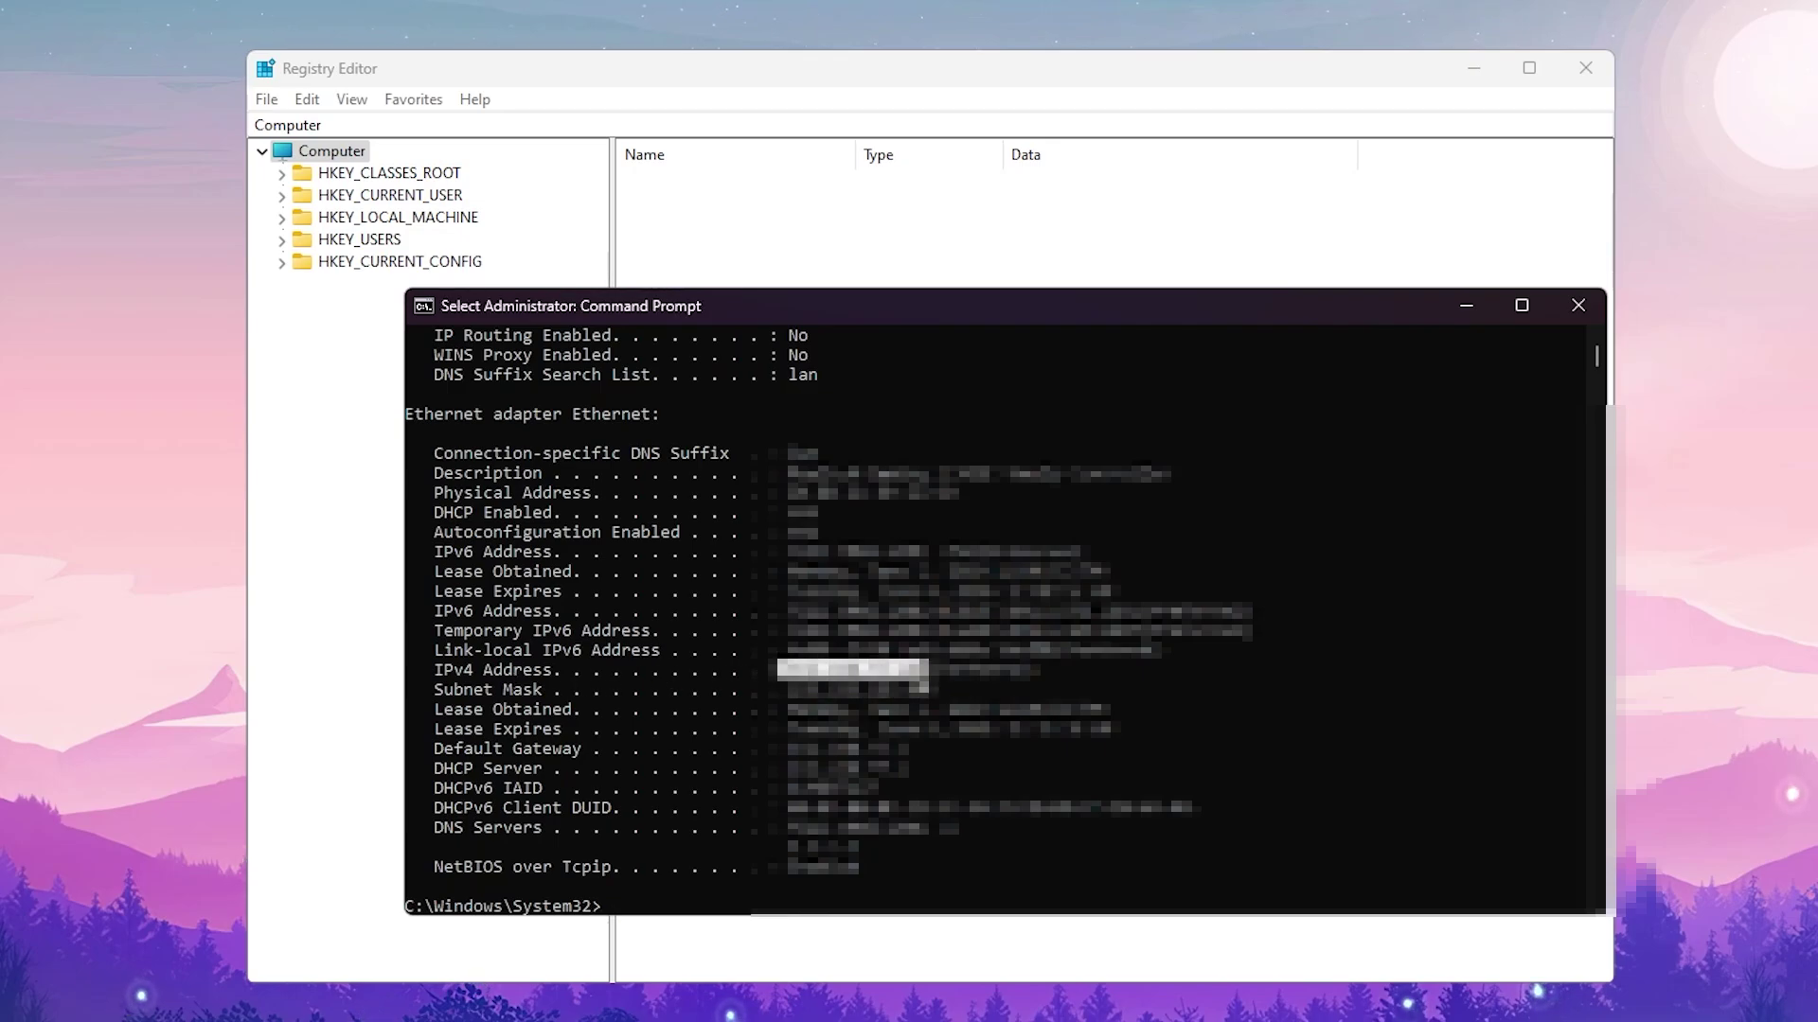
{"action": "key", "text": "ctrl+c"}
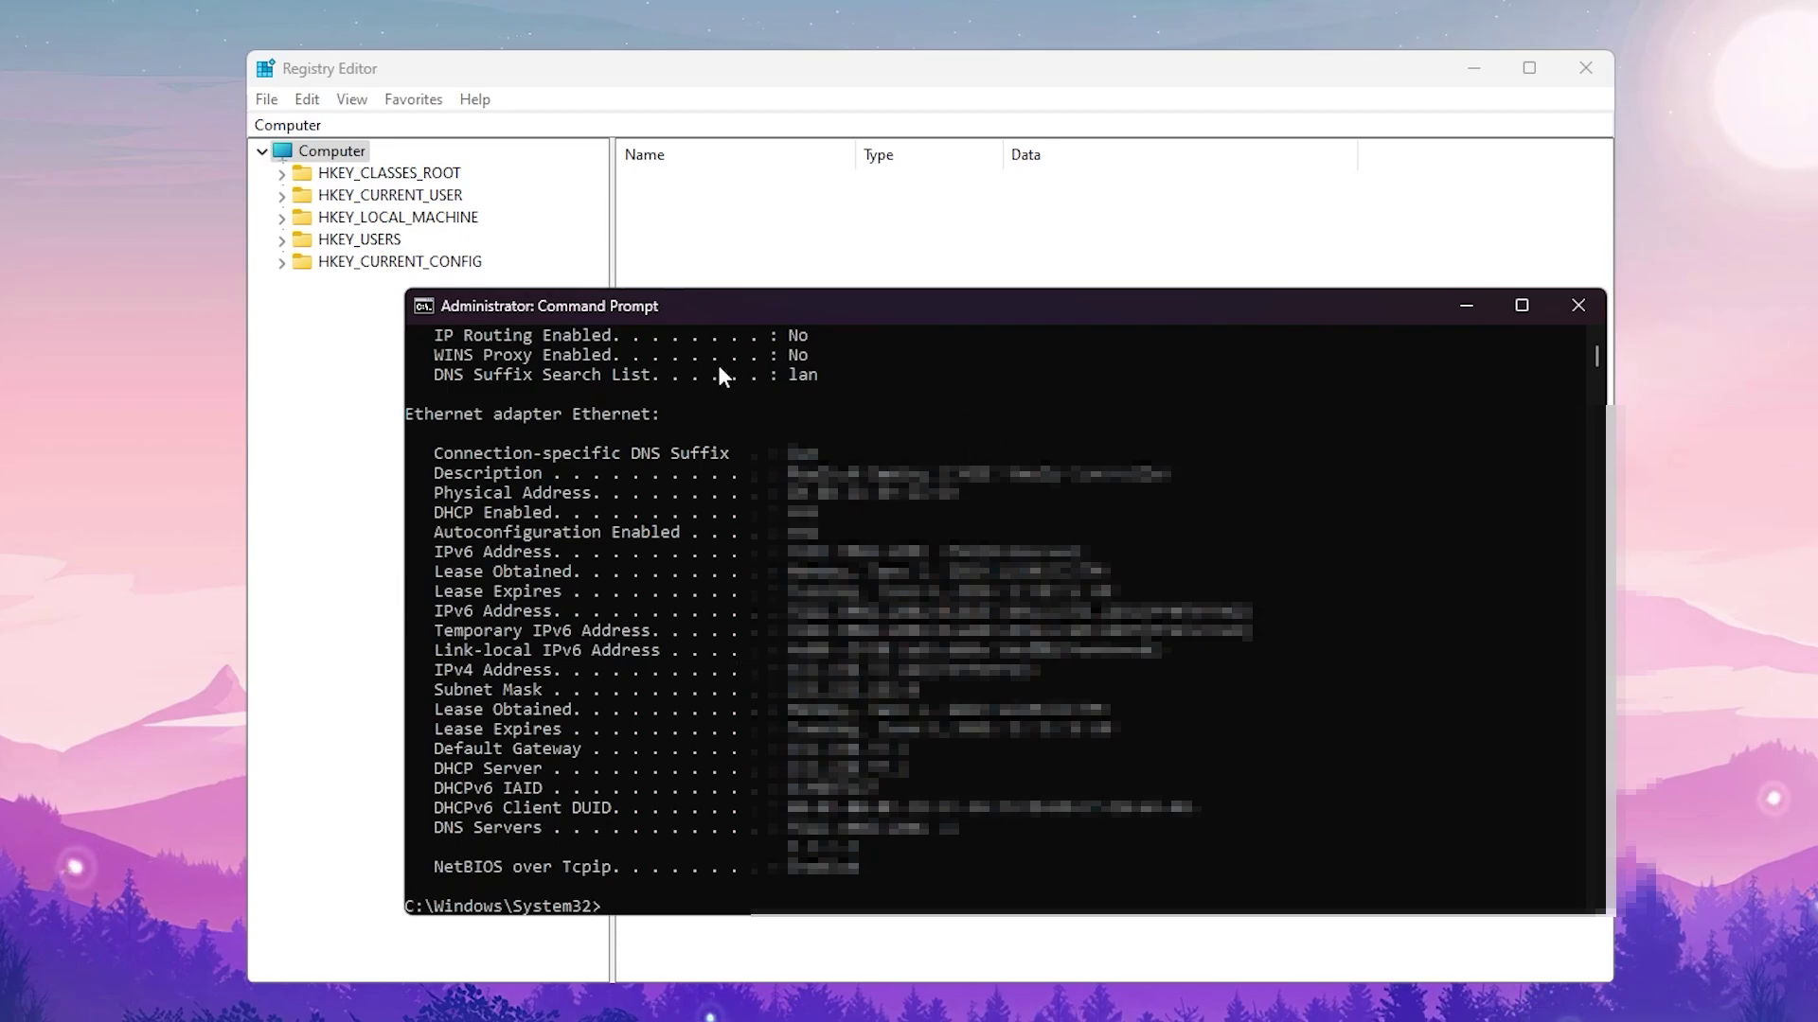
{"action": "left_click", "coordinate": [606, 70]}
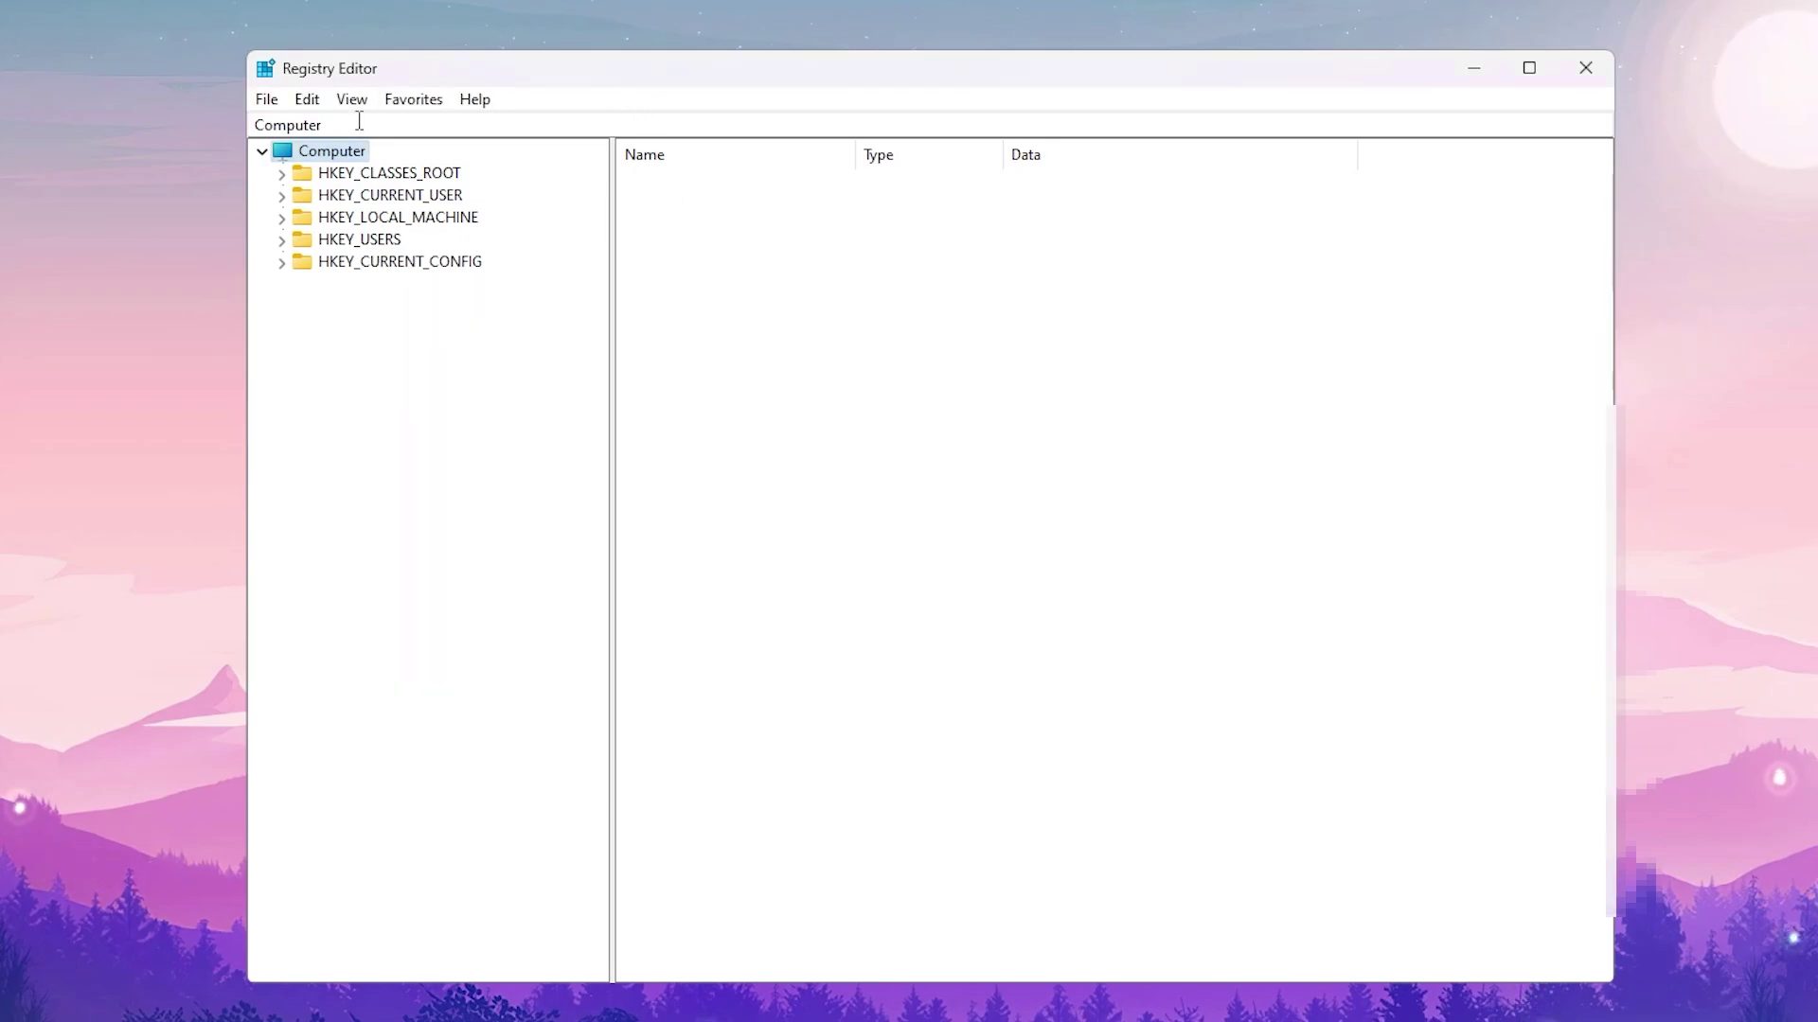
- Expand HKEY_LOCAL_MACHINE > SYSTEM > CurrentControlSet > Services in the key tree
{"action": "left_click", "coordinate": [382, 220]}
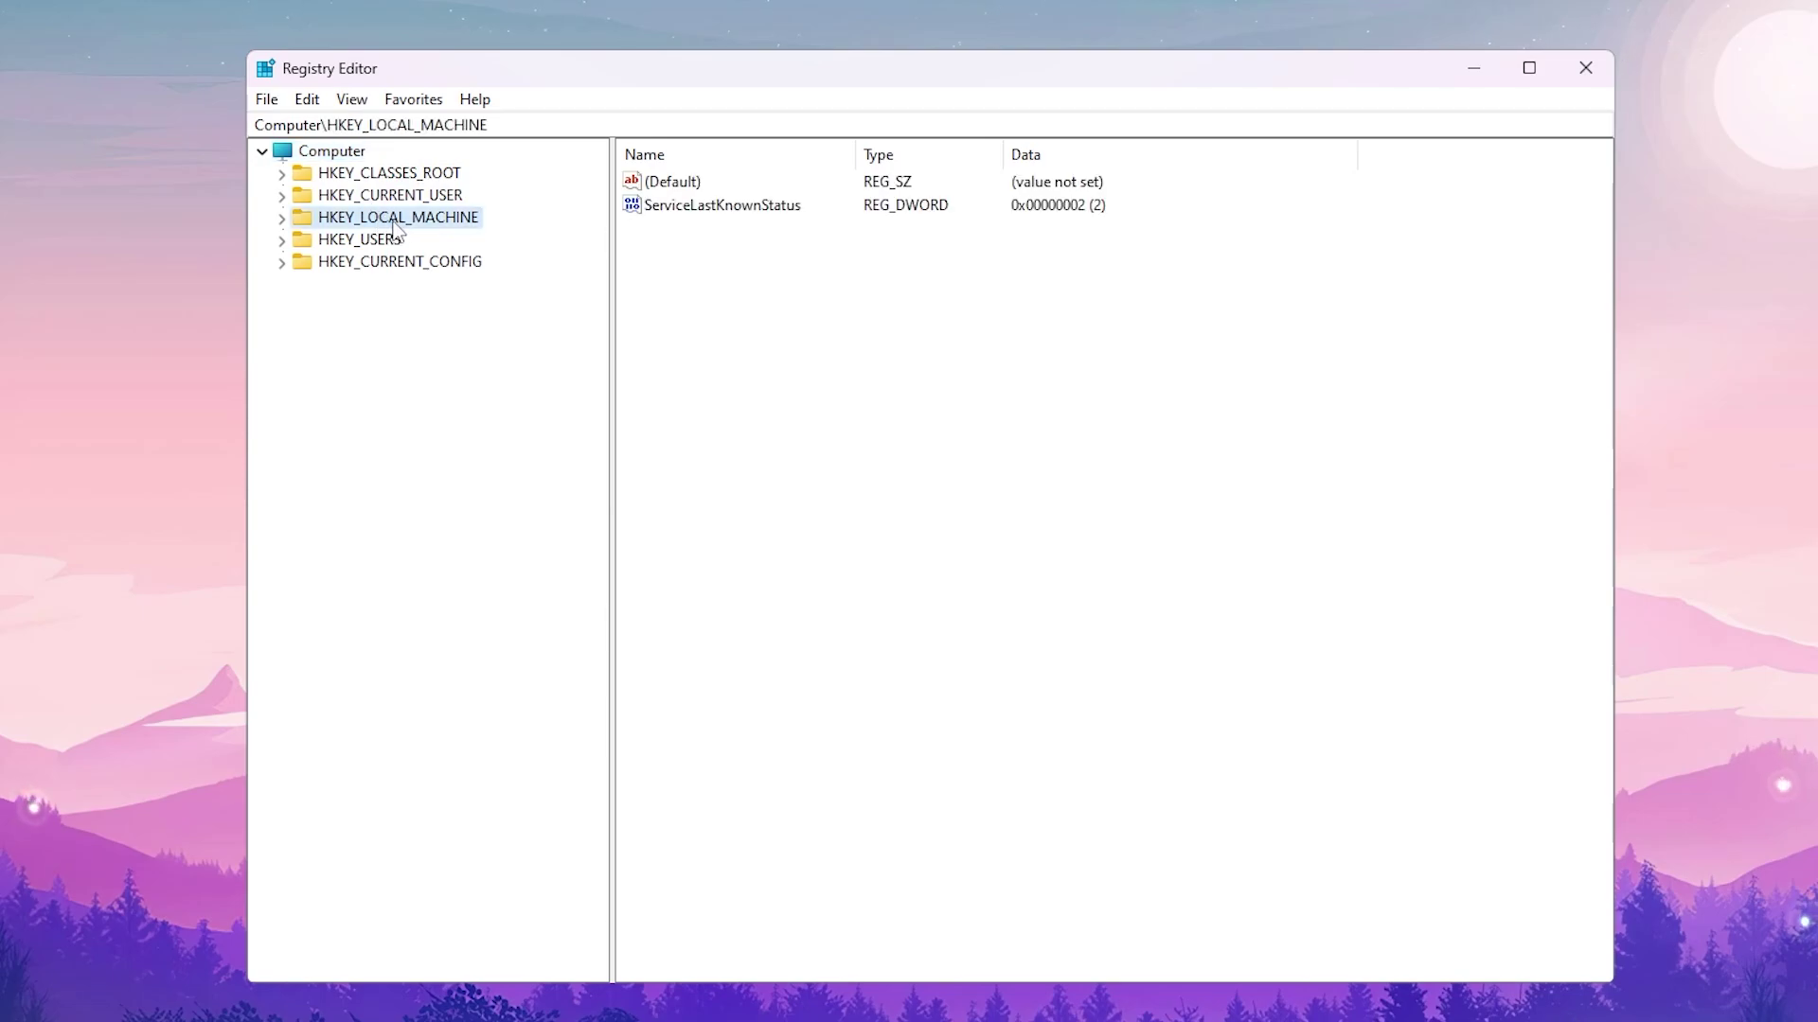
{"action": "left_click", "coordinate": [281, 219]}
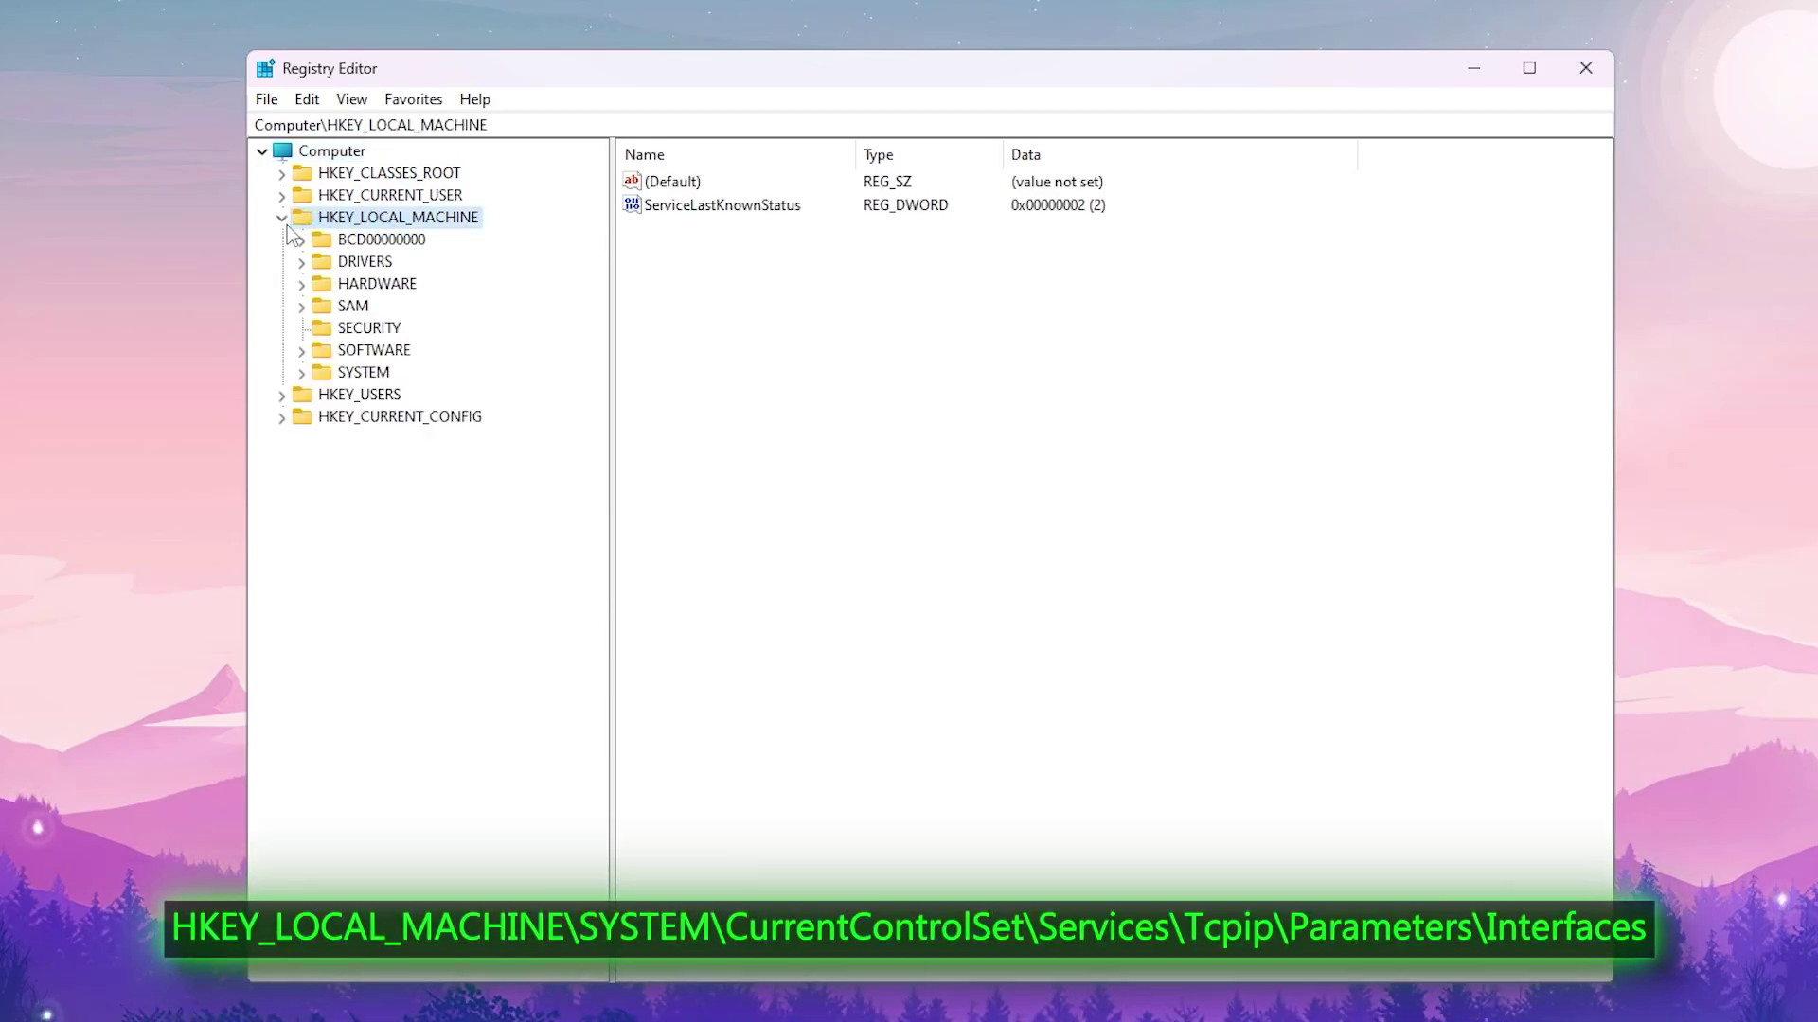
{"action": "left_click", "coordinate": [363, 372]}
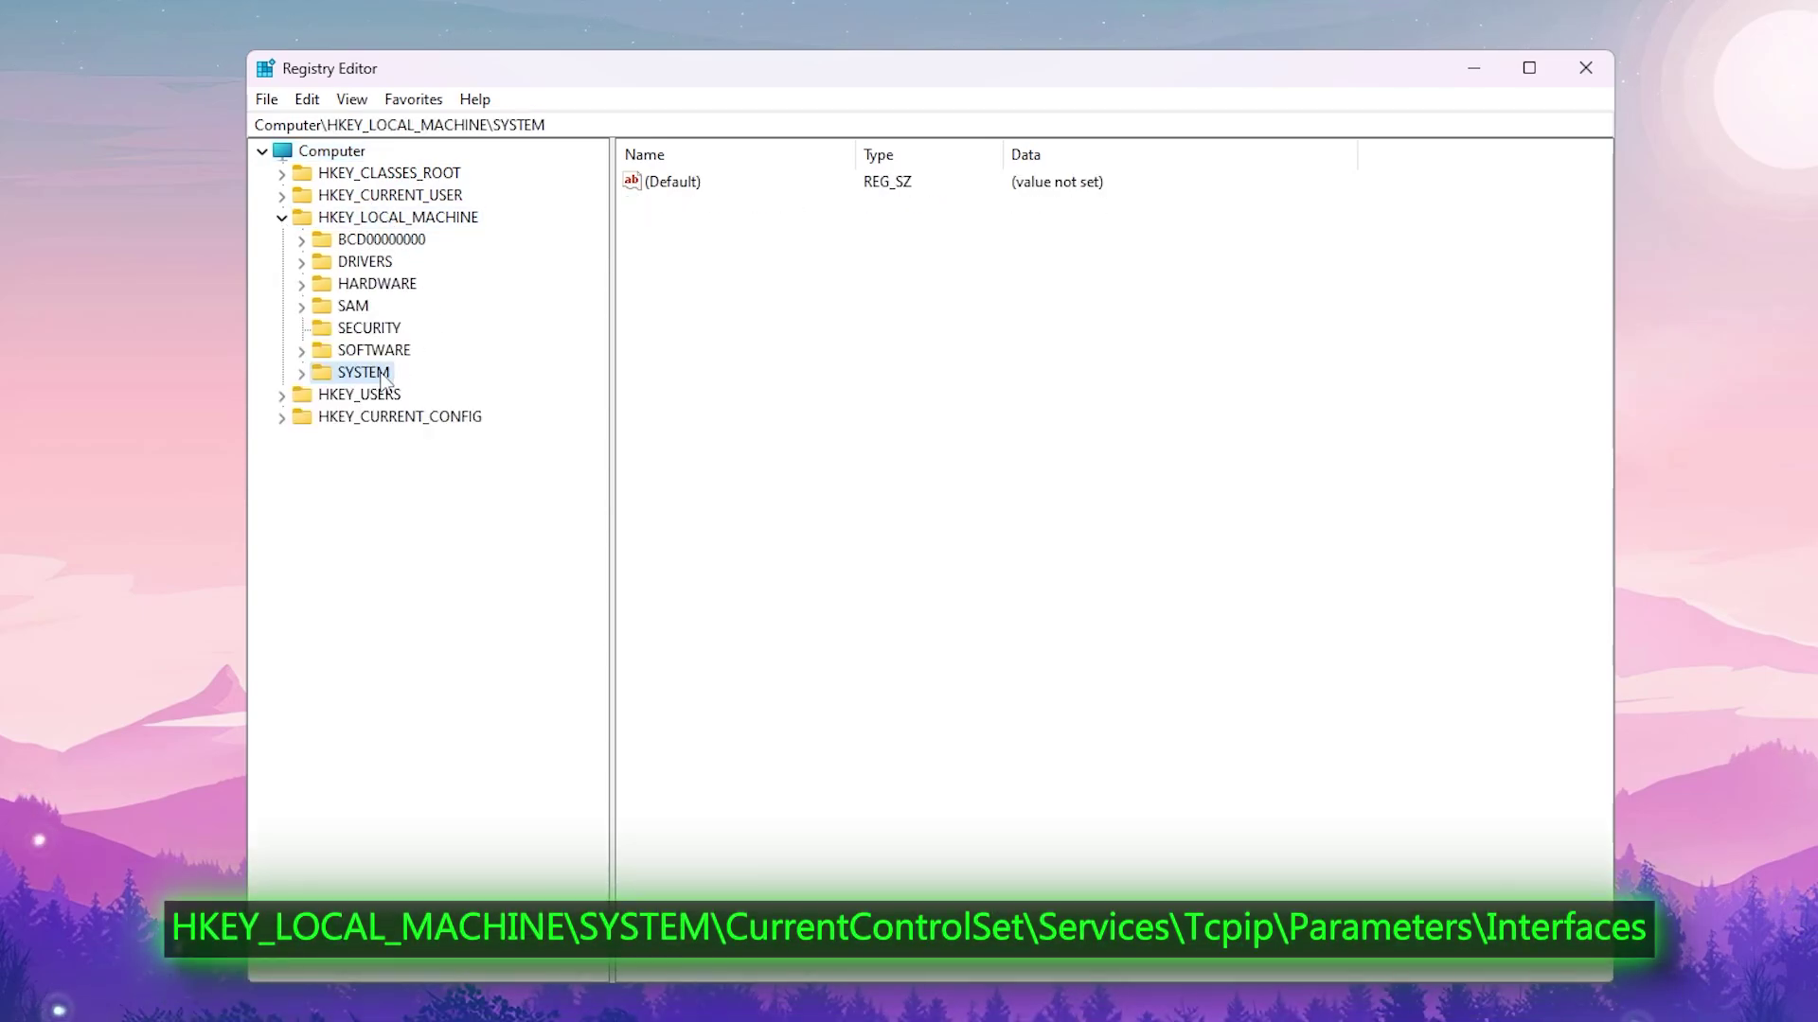
{"action": "left_click", "coordinate": [302, 374]}
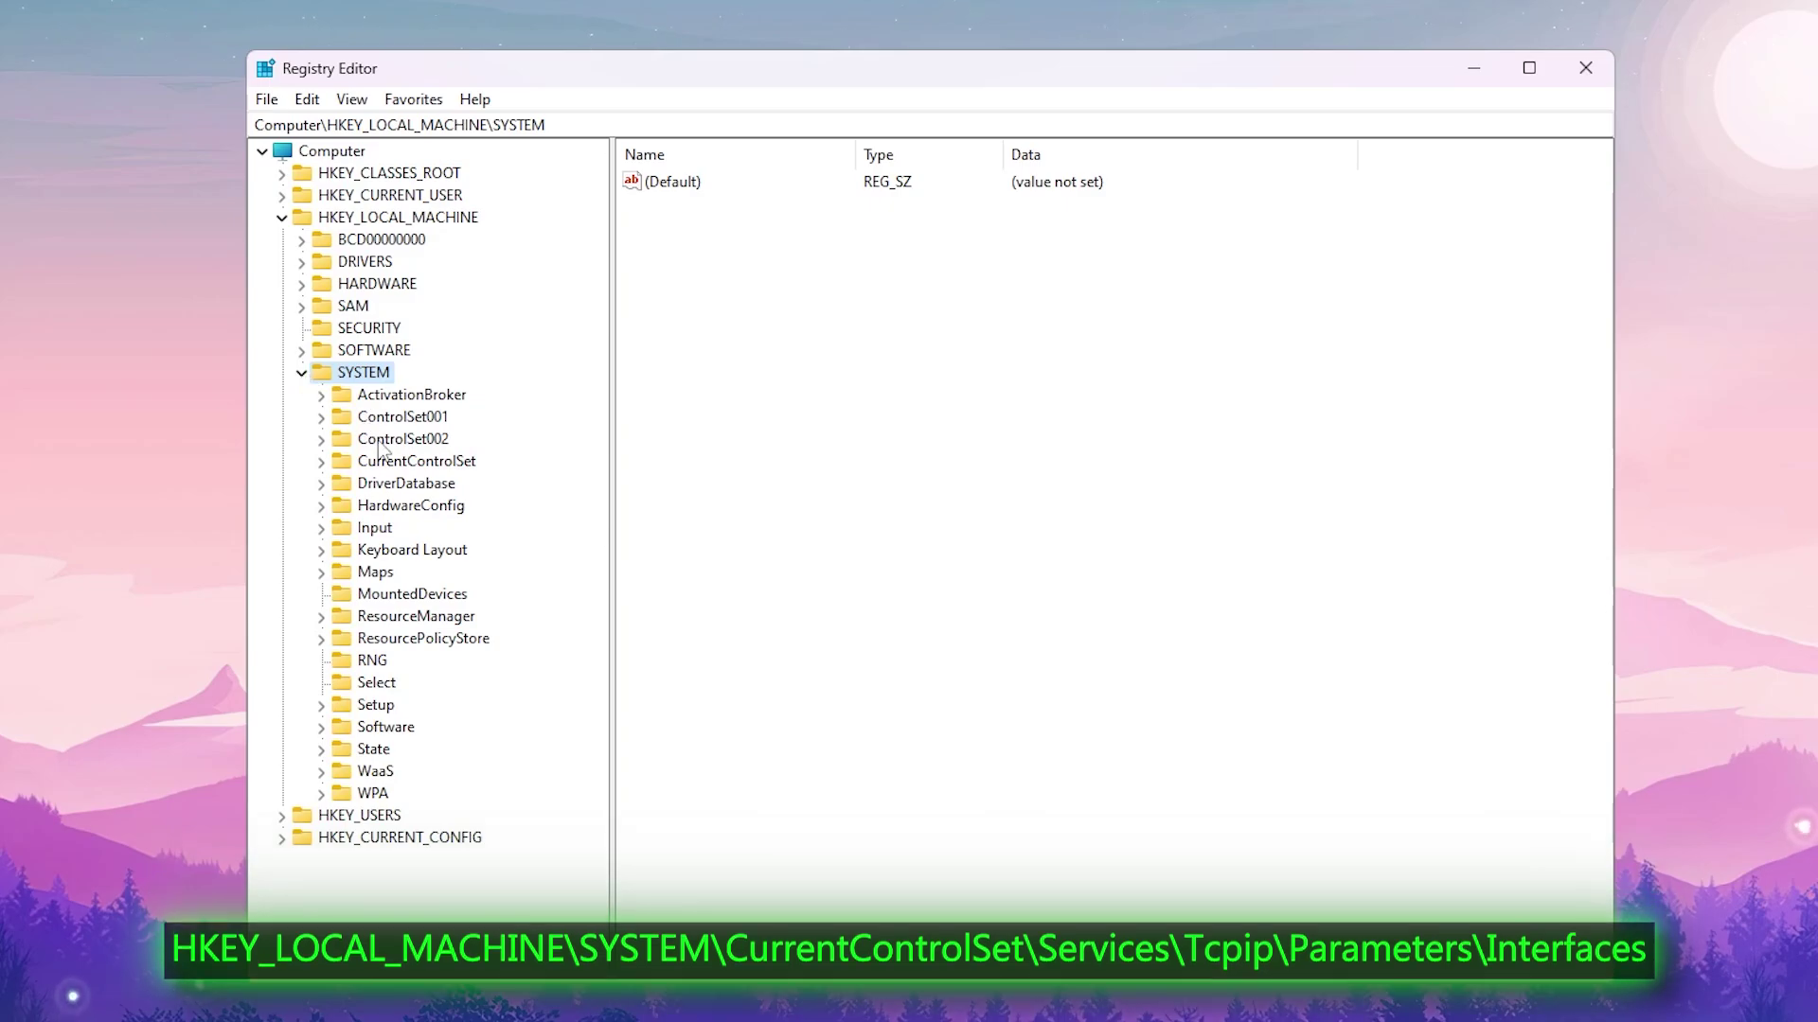
{"action": "left_click", "coordinate": [339, 466]}
{"action": "left_click", "coordinate": [322, 463]}
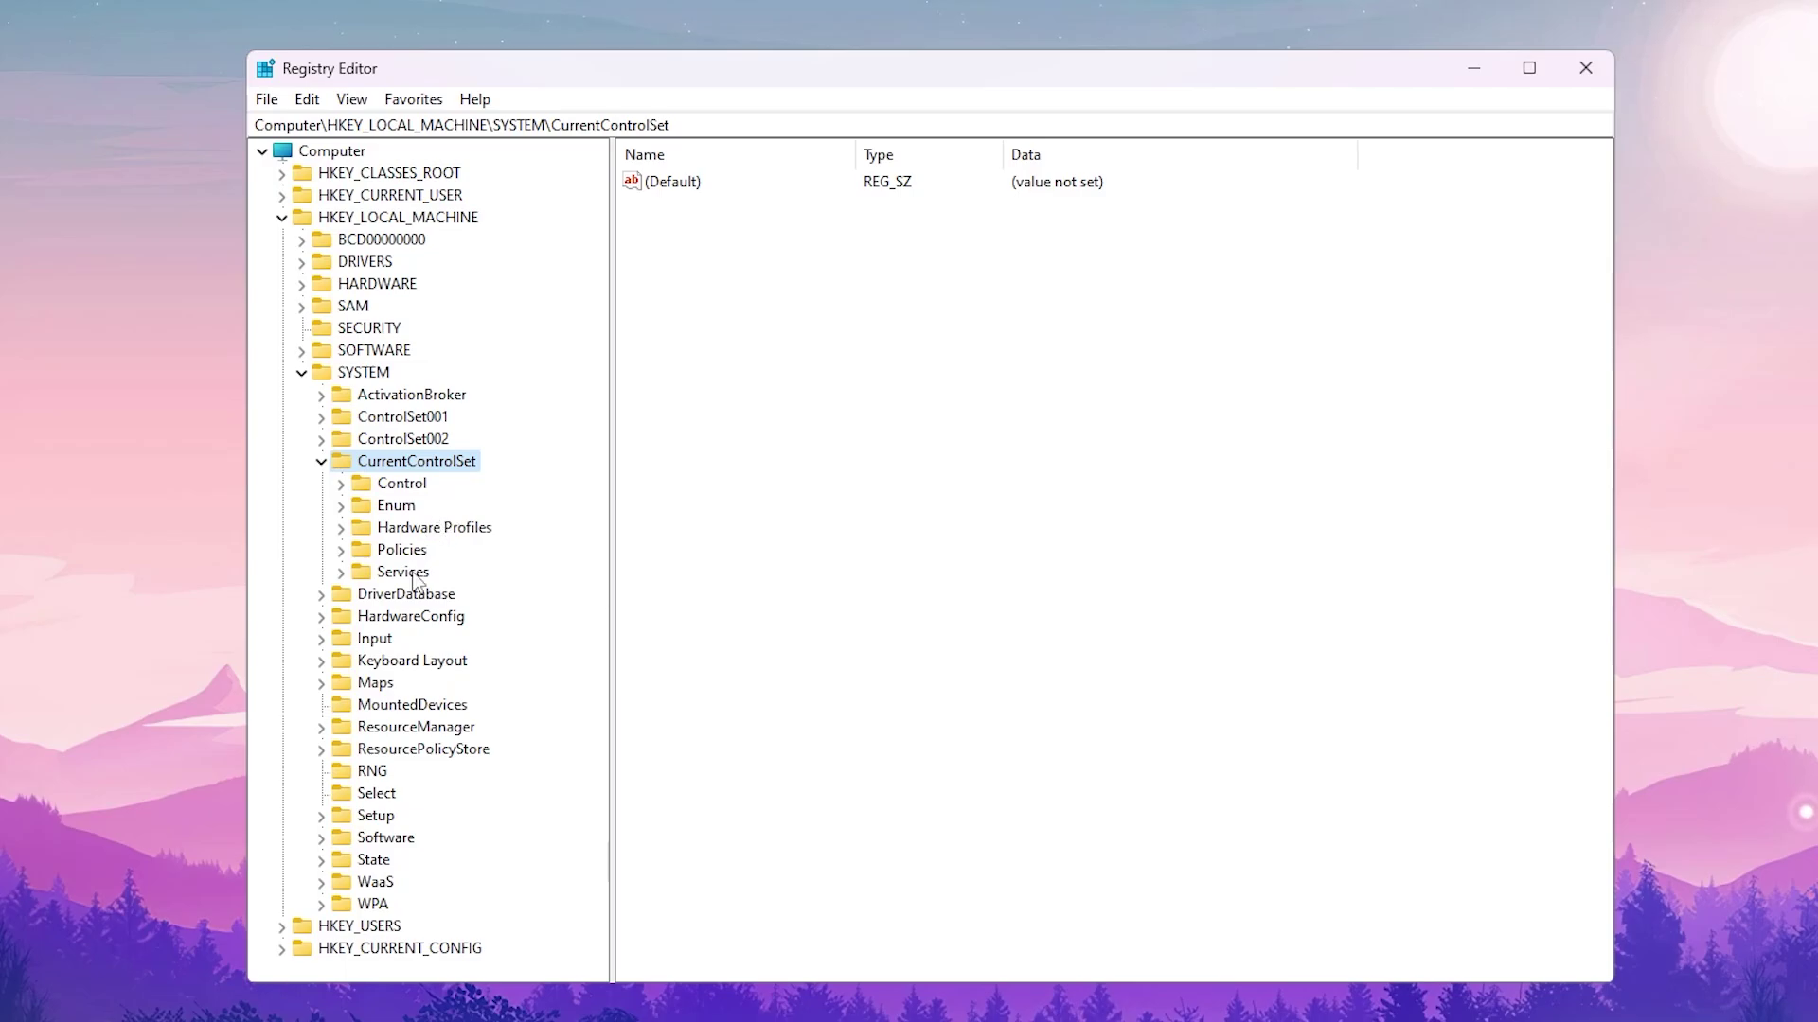
{"action": "left_click", "coordinate": [407, 574]}
{"action": "left_click", "coordinate": [341, 574]}
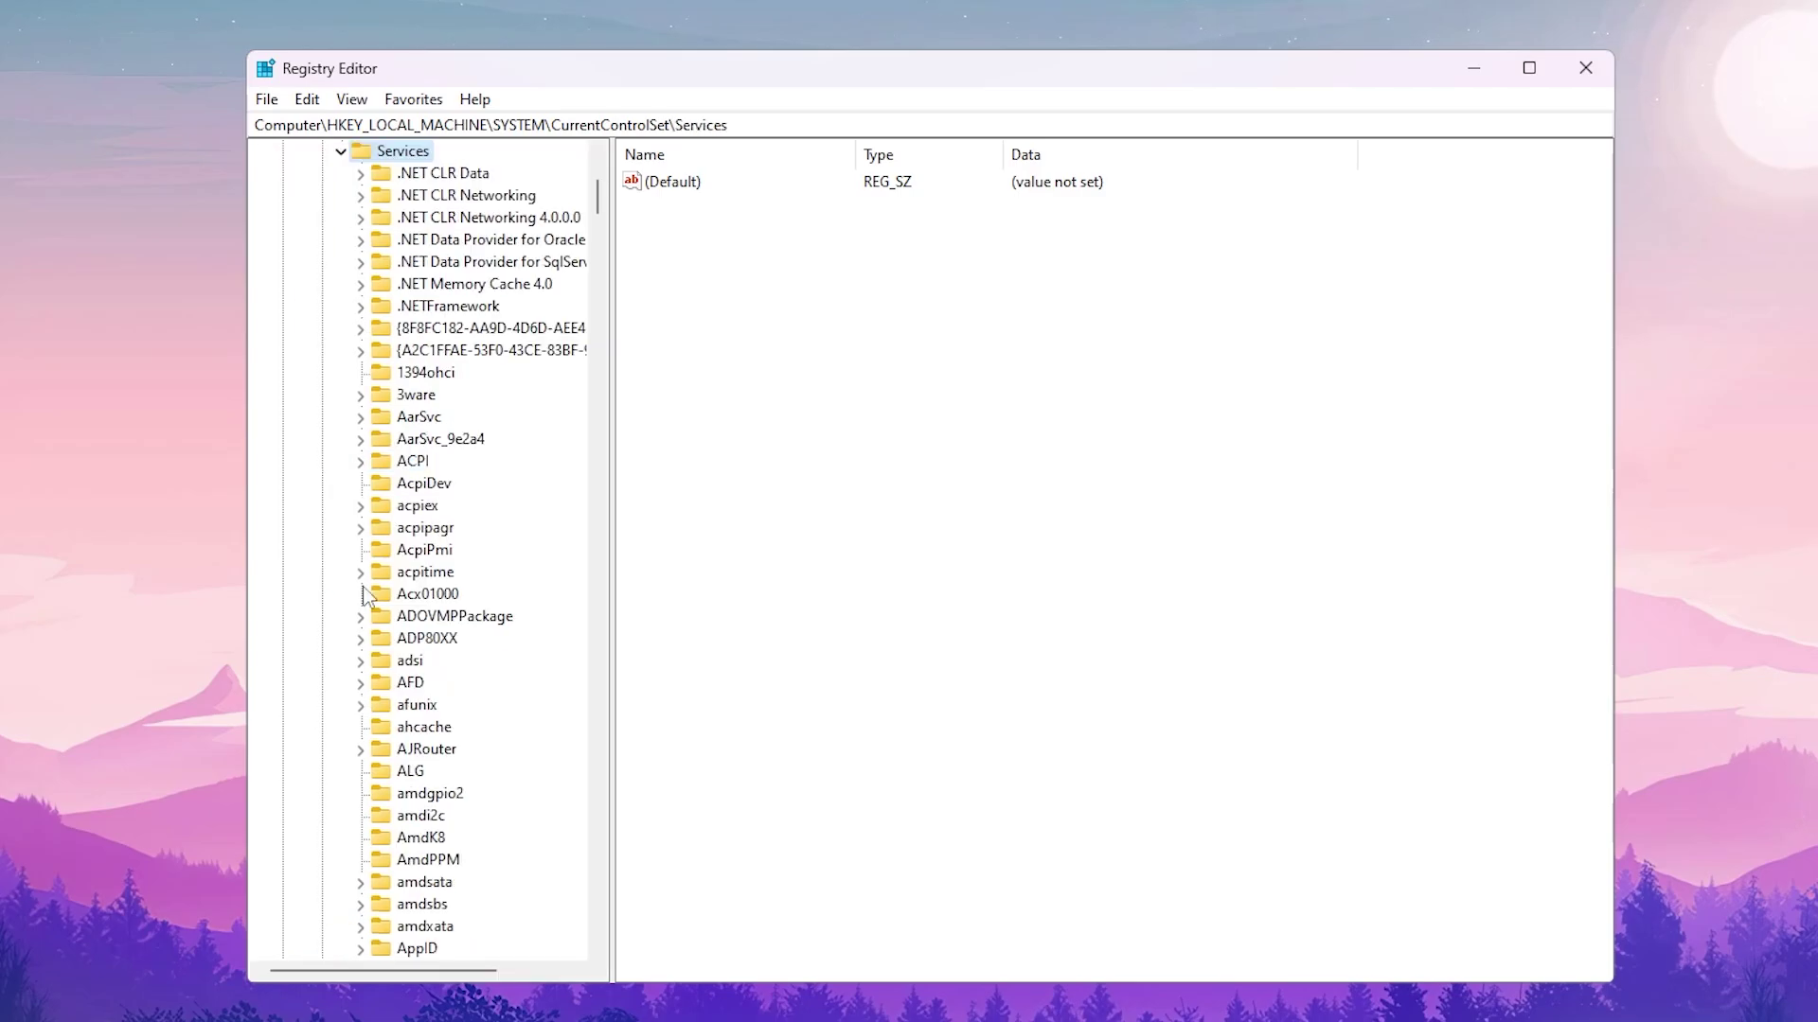
- Expand Tcpip > Parameters > Interfaces to reveal the two GUID-named adapter subkeys
{"action": "key", "text": "t"}
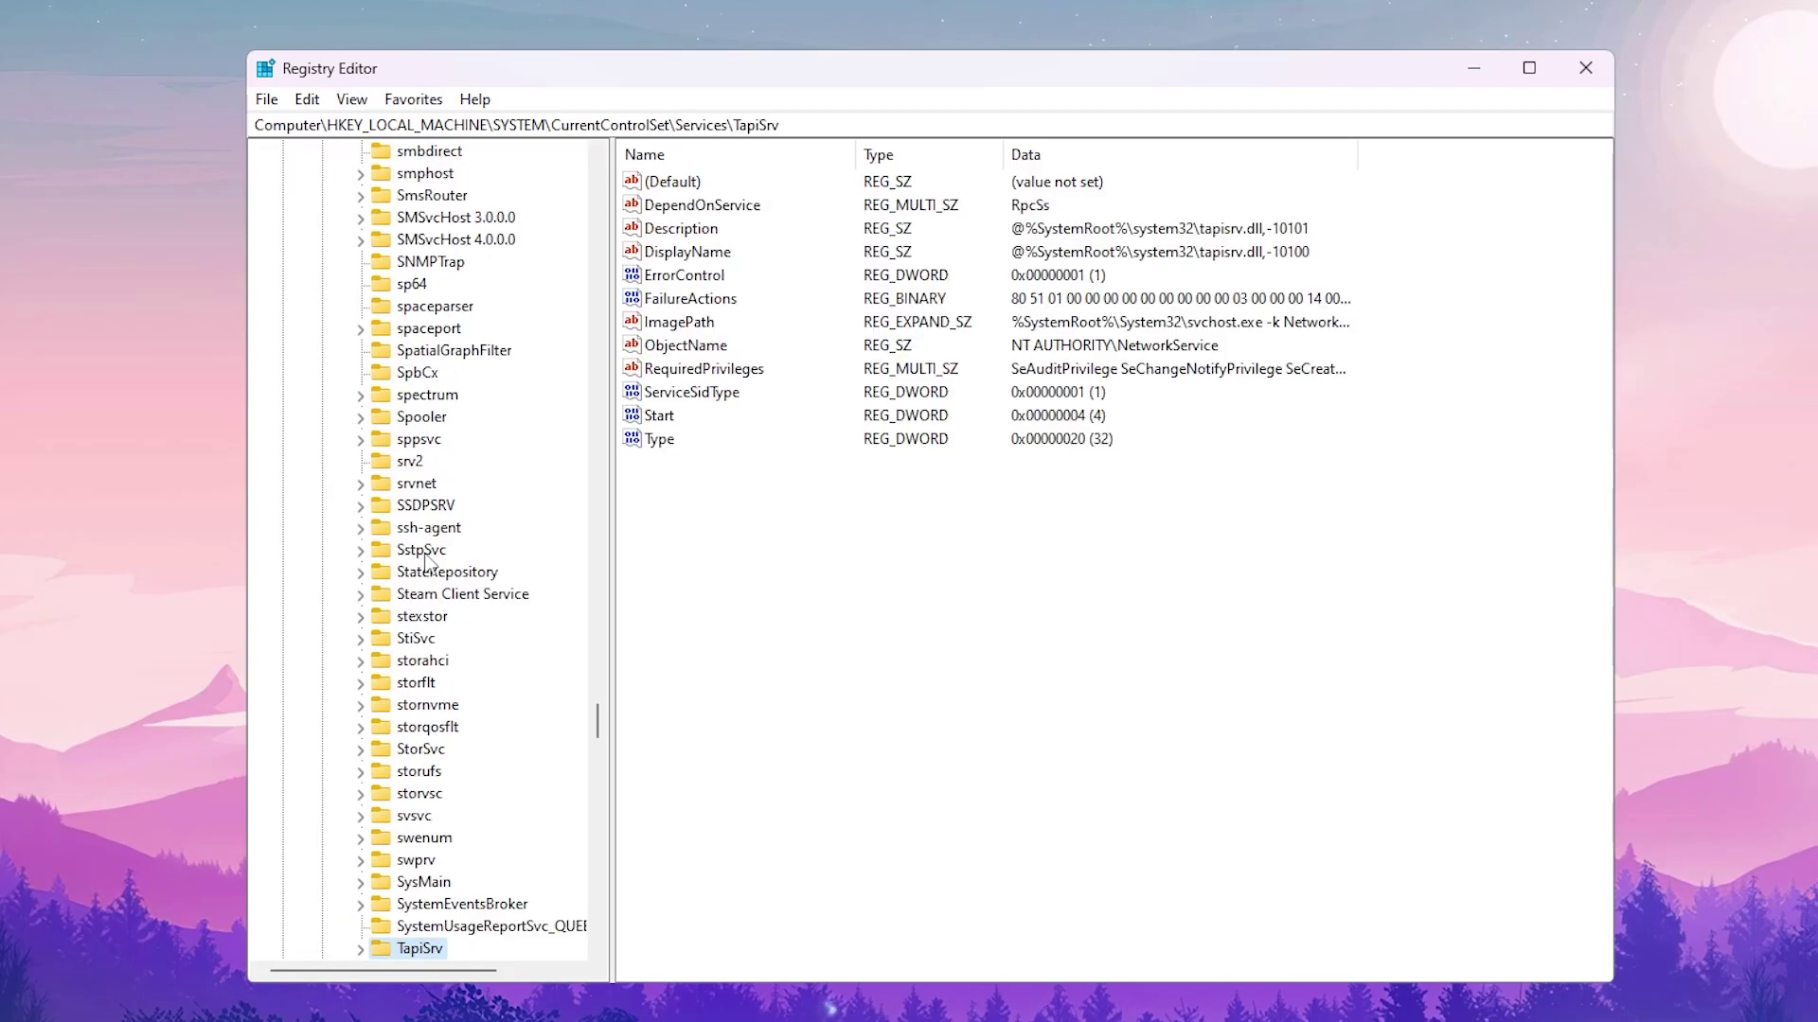
{"action": "scroll", "coordinate": [426, 563], "scroll_direction": "down", "scroll_amount": 3}
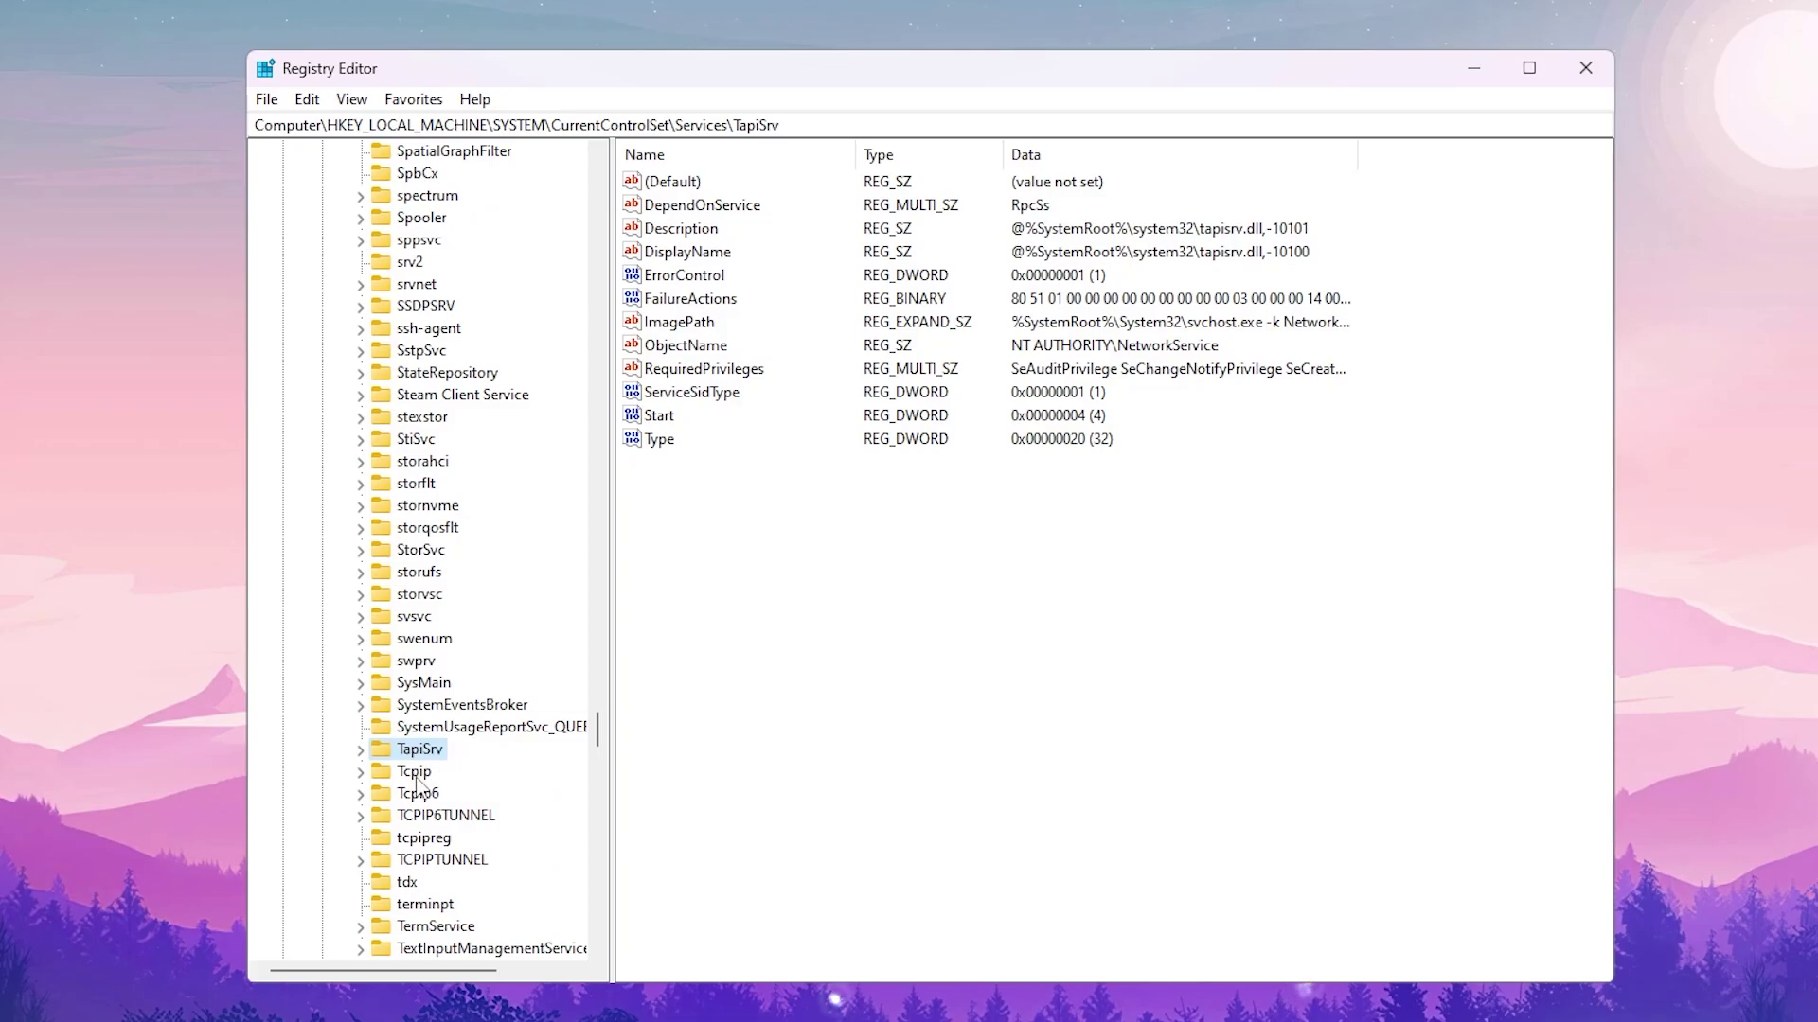
{"action": "left_click", "coordinate": [361, 772]}
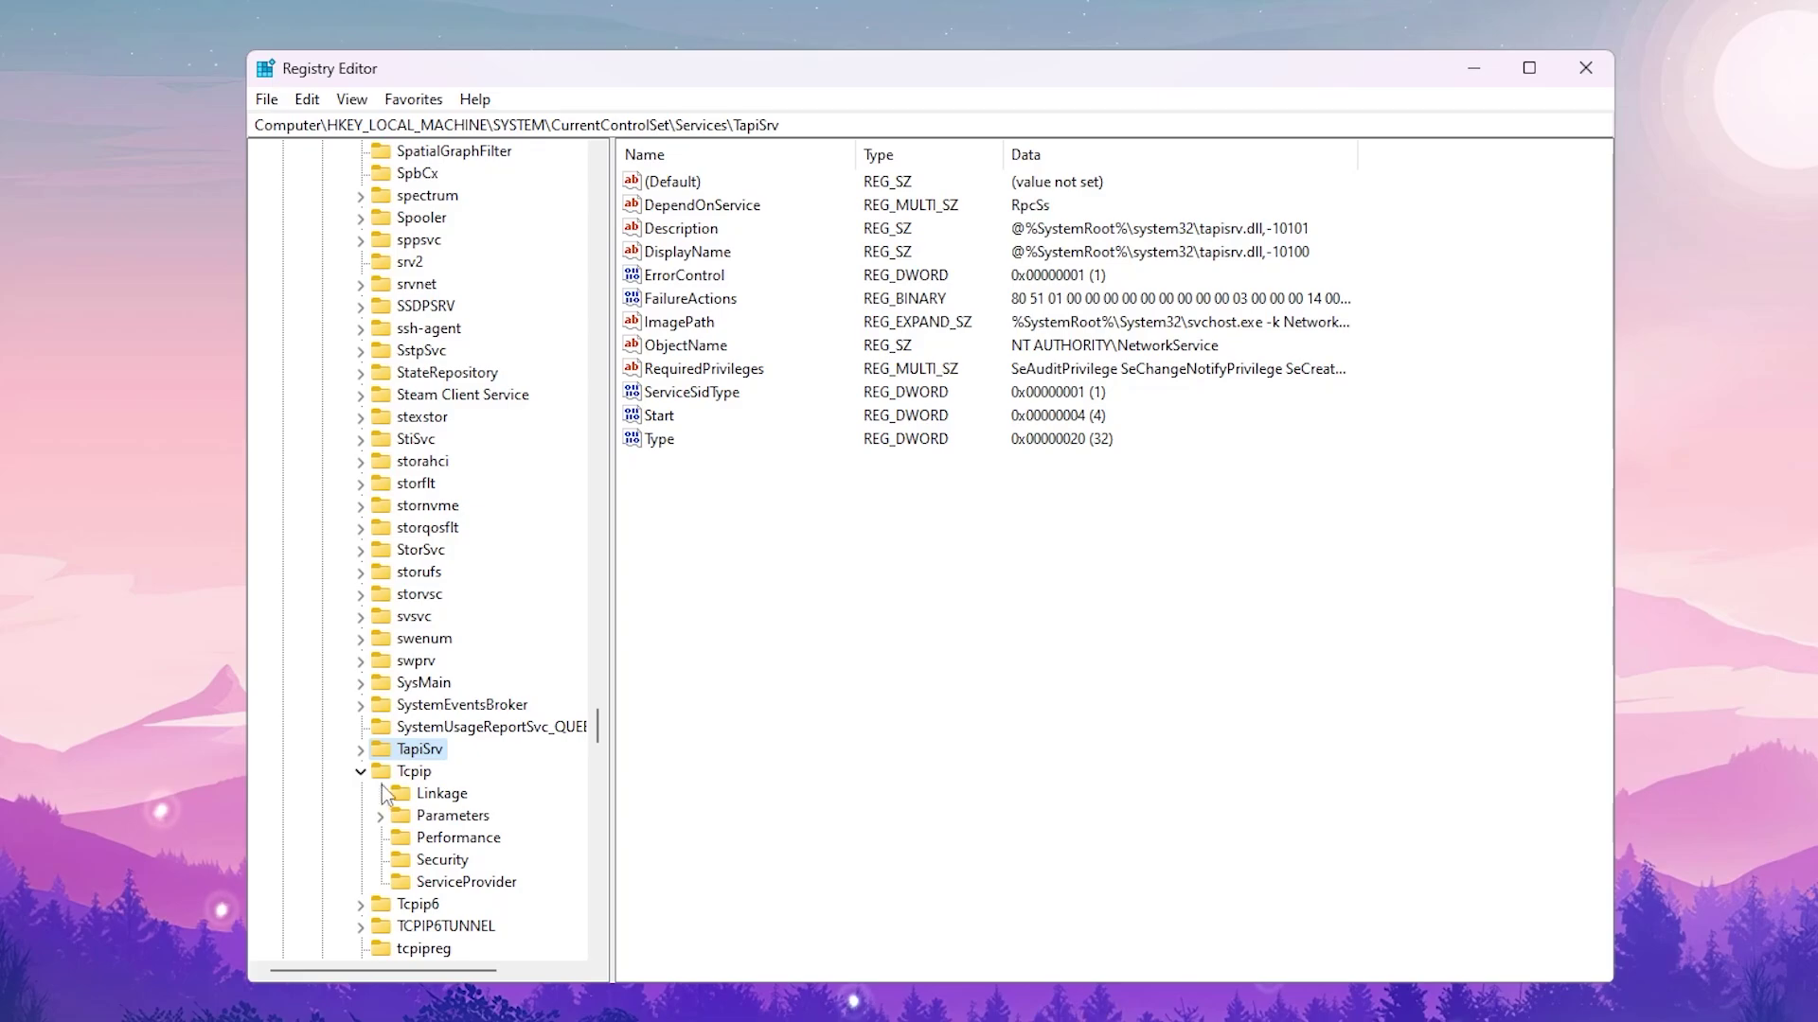
{"action": "left_click", "coordinate": [454, 816]}
{"action": "double_click", "coordinate": [454, 816]}
{"action": "left_click", "coordinate": [454, 749]}
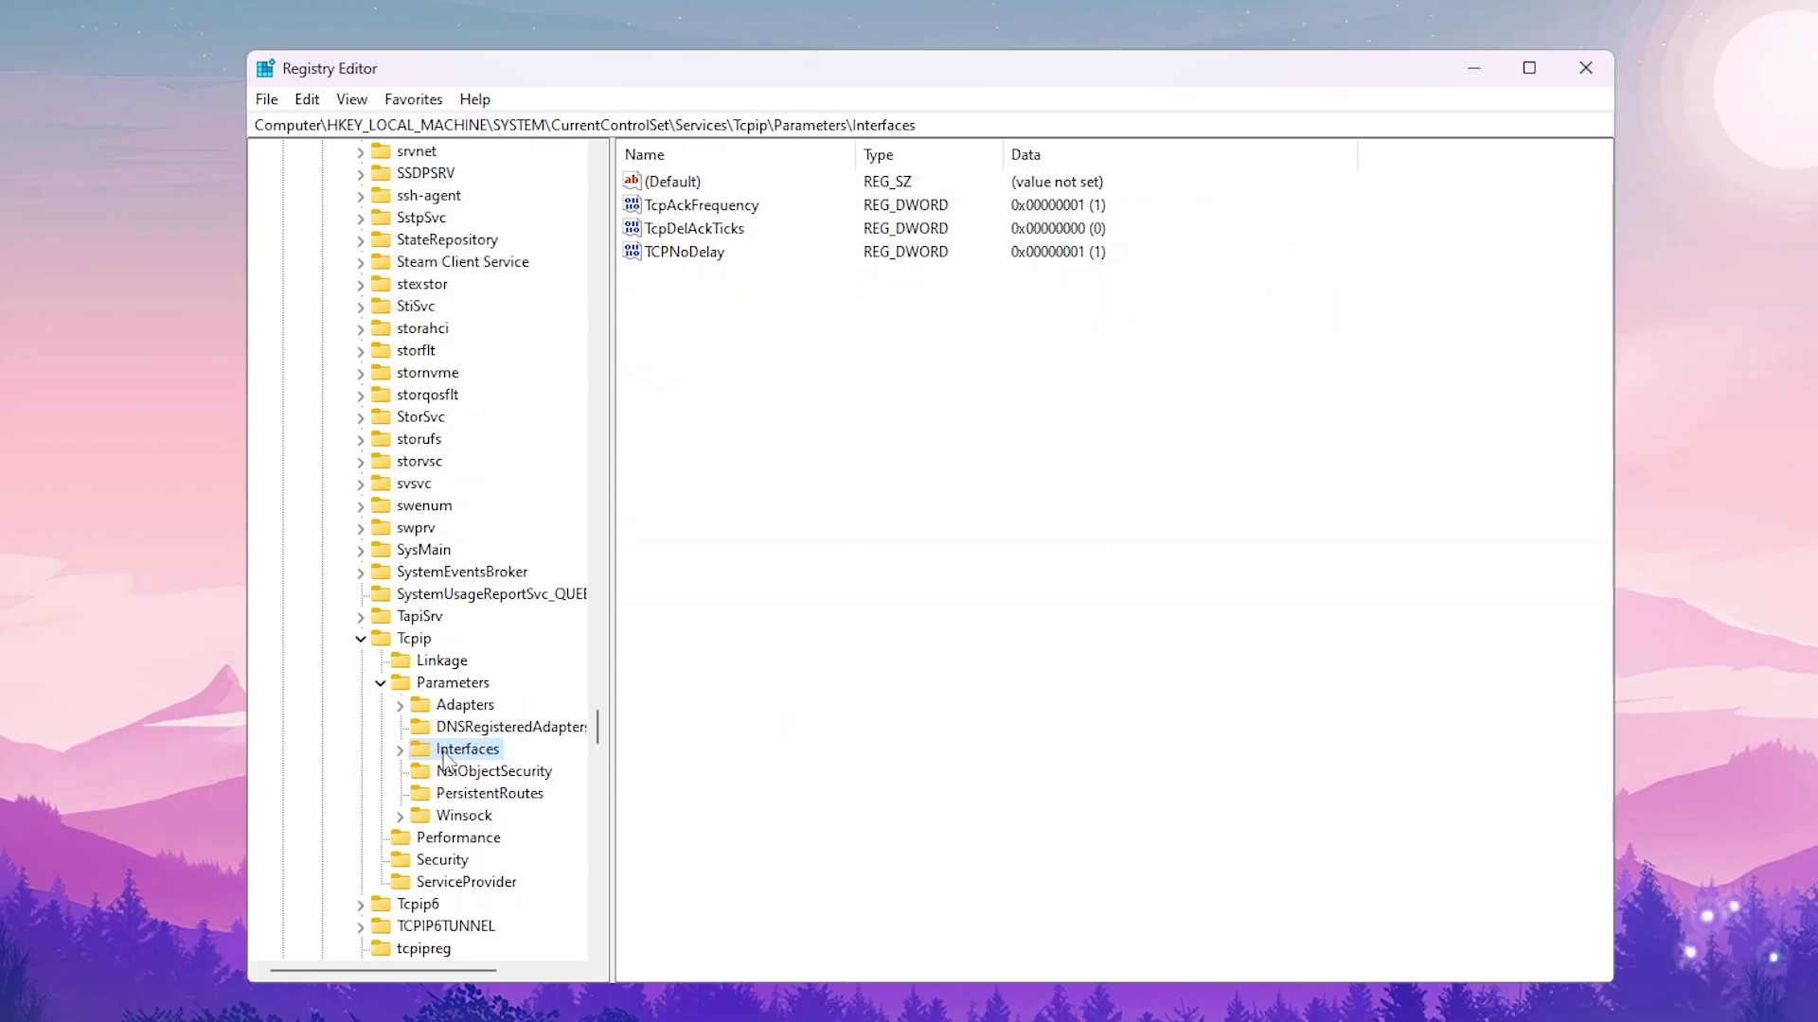
{"action": "left_click", "coordinate": [399, 750]}
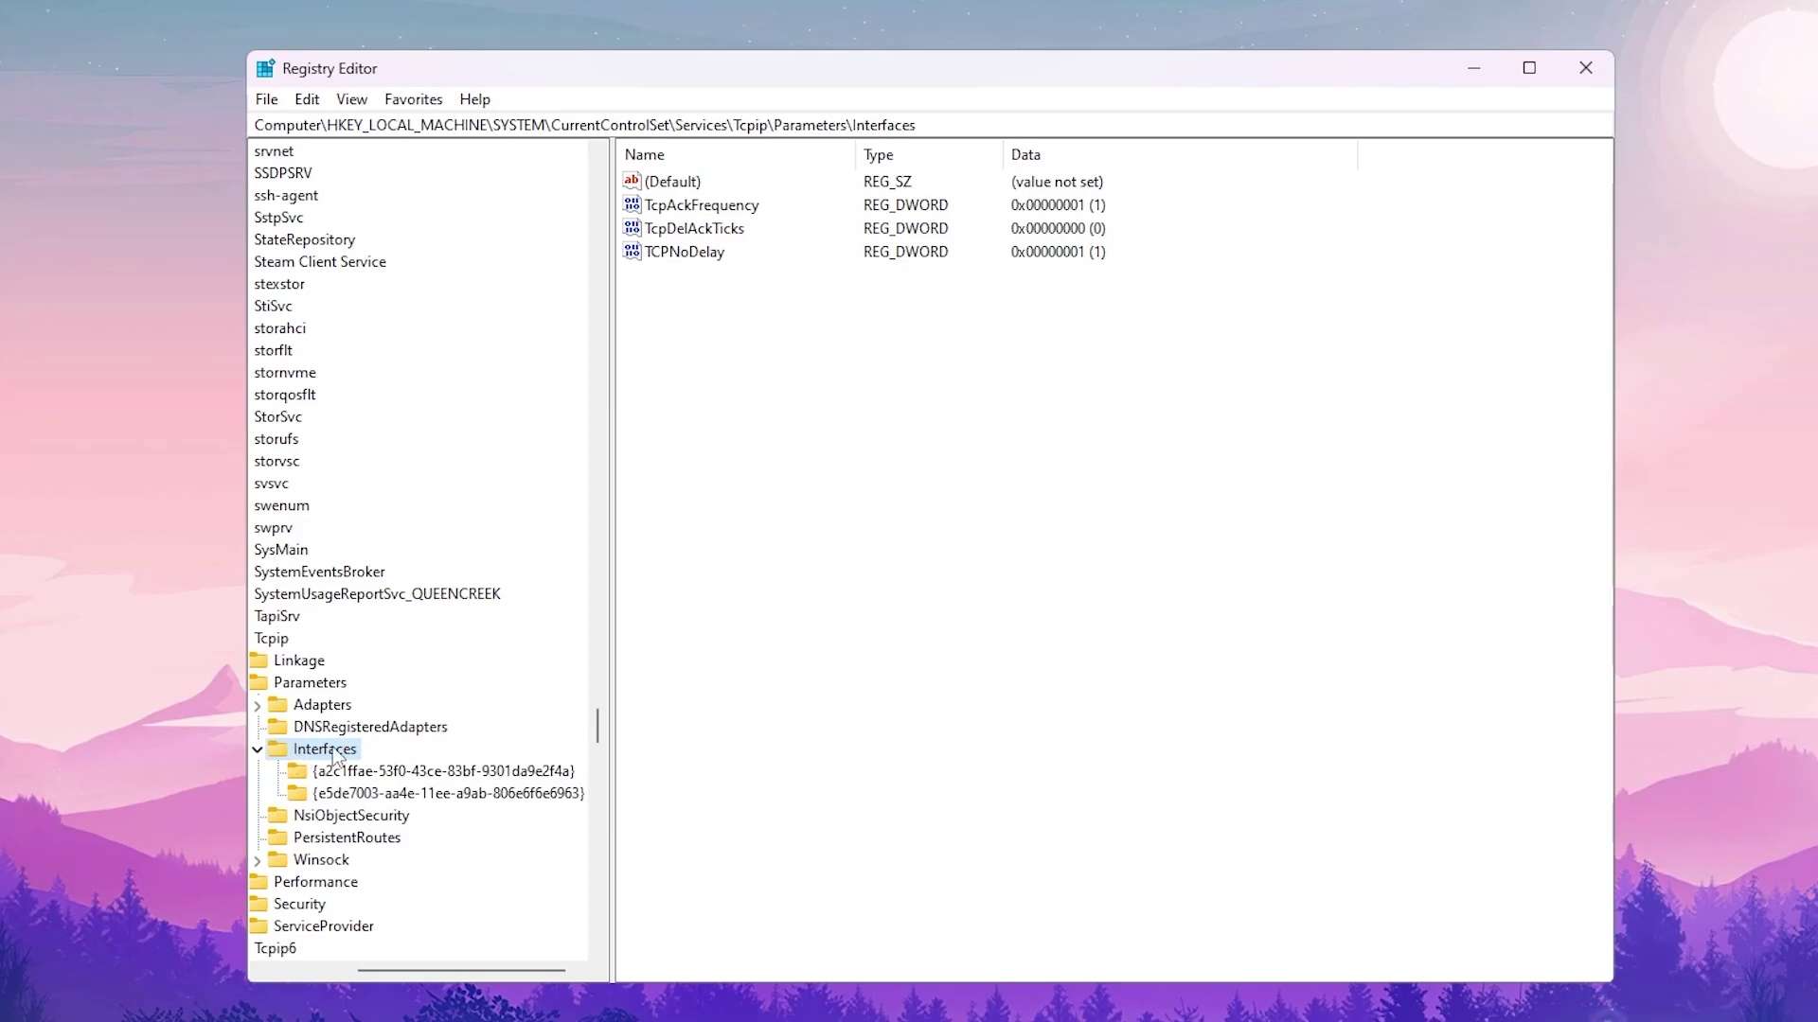
- Compare both GUID subkeys, choose a2c1ffae, and inspect its DhcpIPAddress value data
{"action": "left_click", "coordinate": [458, 773]}
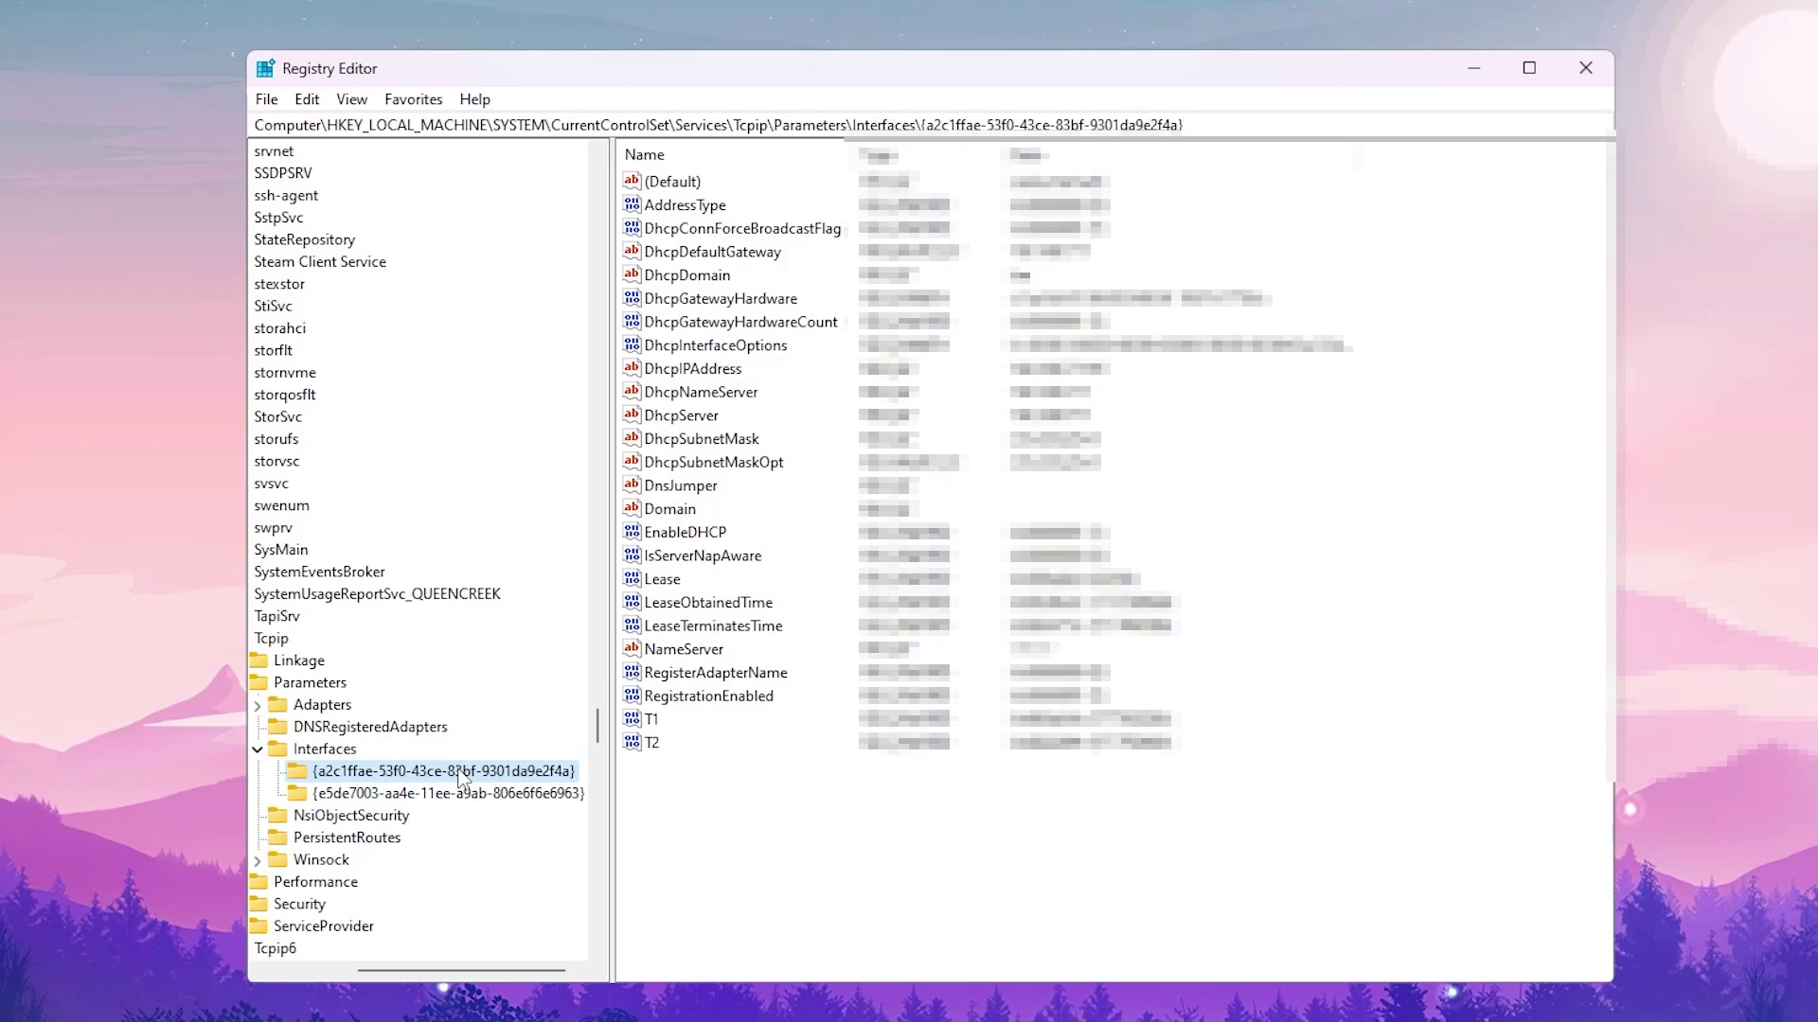
{"action": "left_click", "coordinate": [454, 793]}
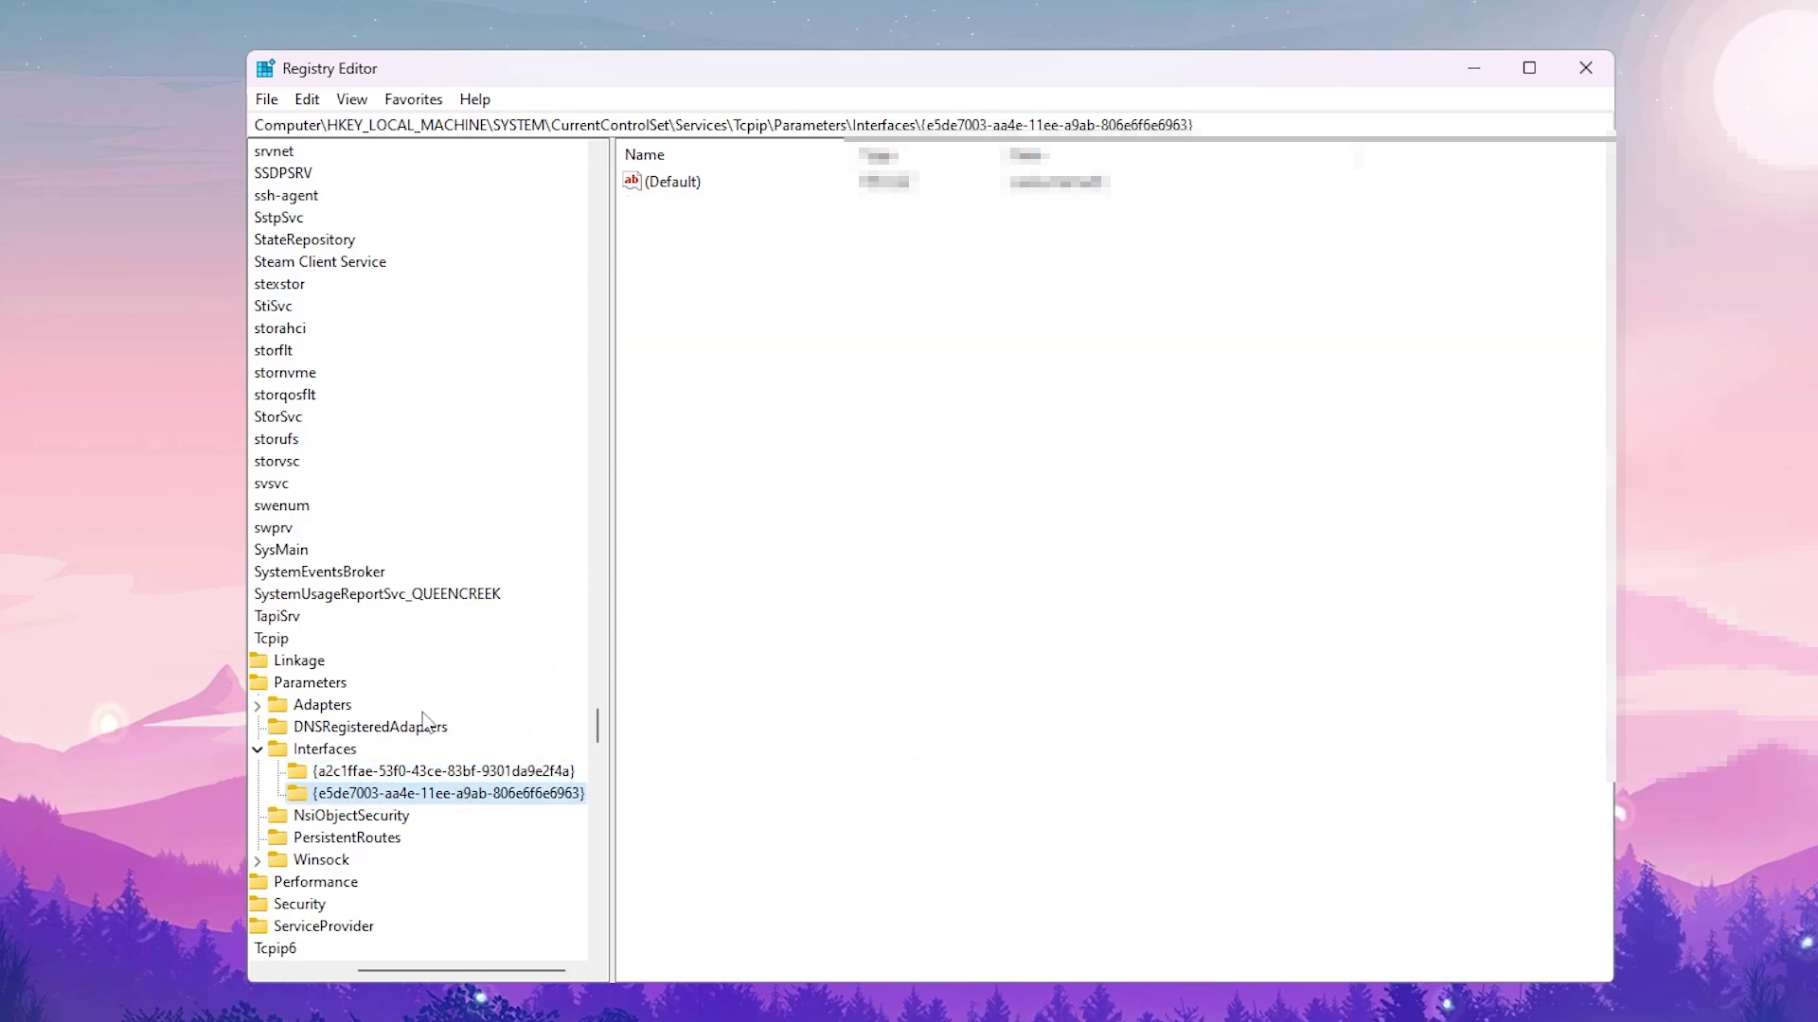
{"action": "left_click", "coordinate": [396, 772]}
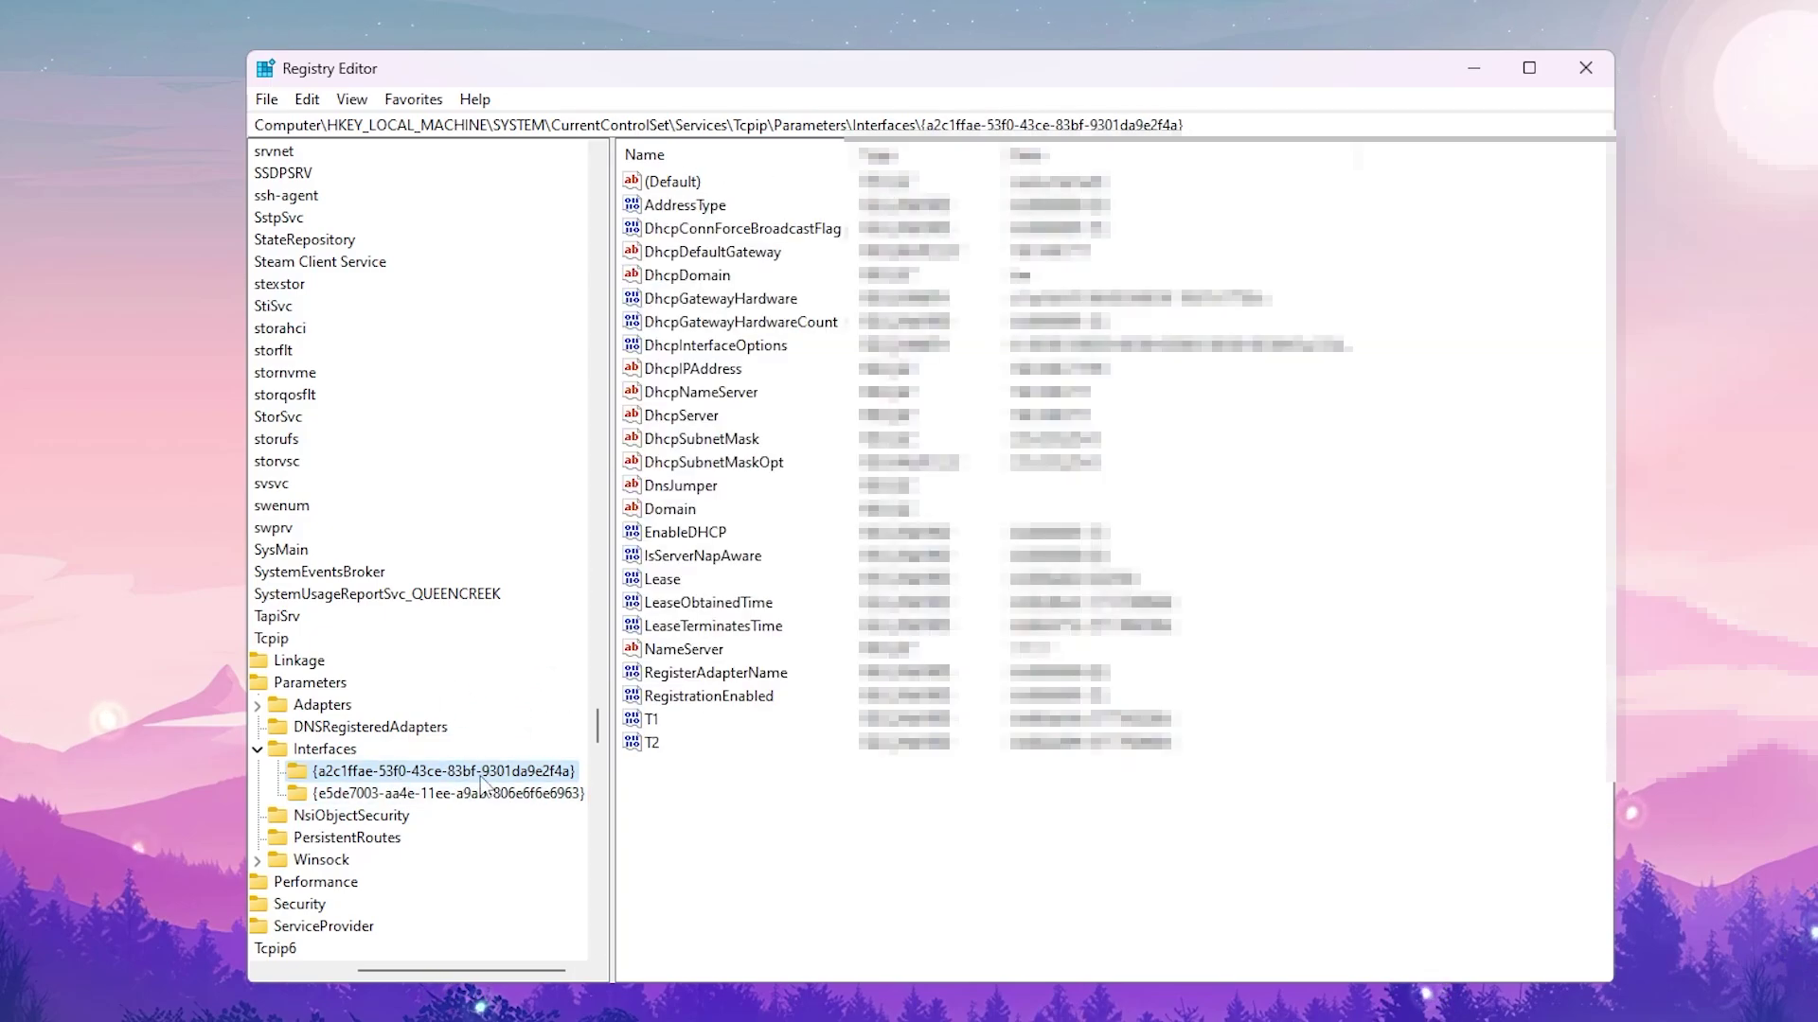
{"action": "double_click", "coordinate": [706, 371]}
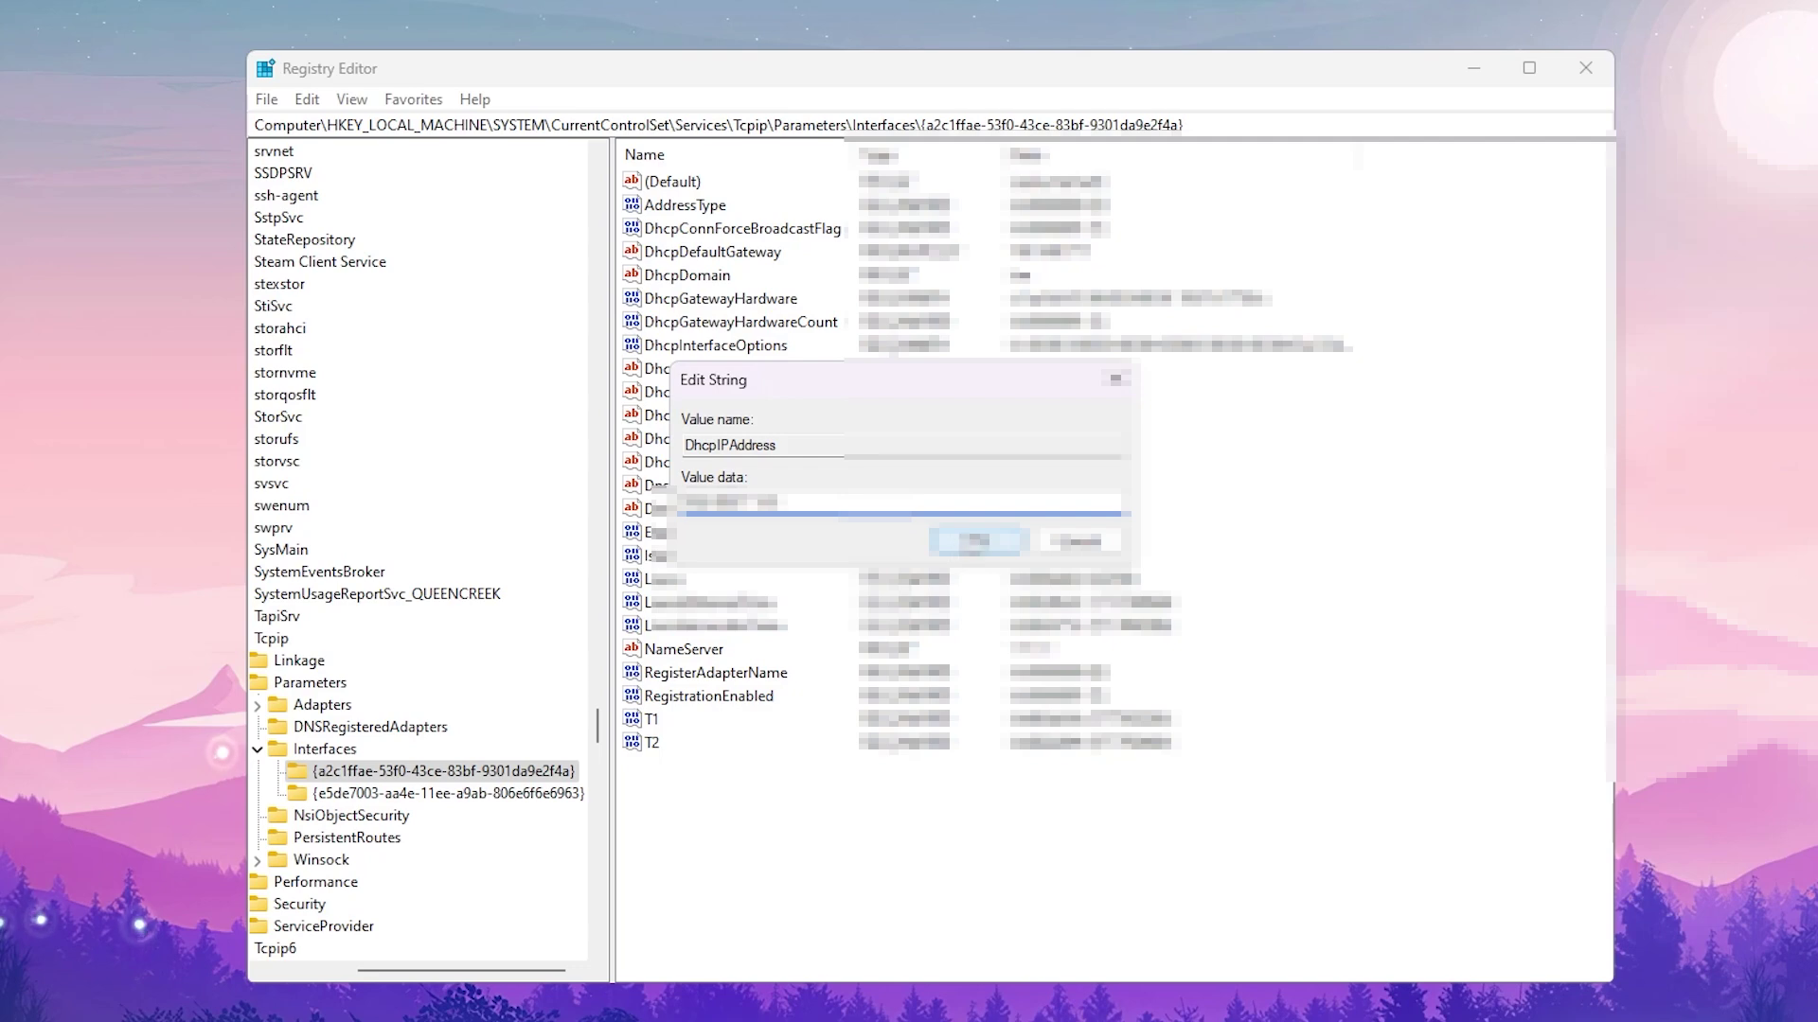
{"action": "left_click", "coordinate": [979, 541]}
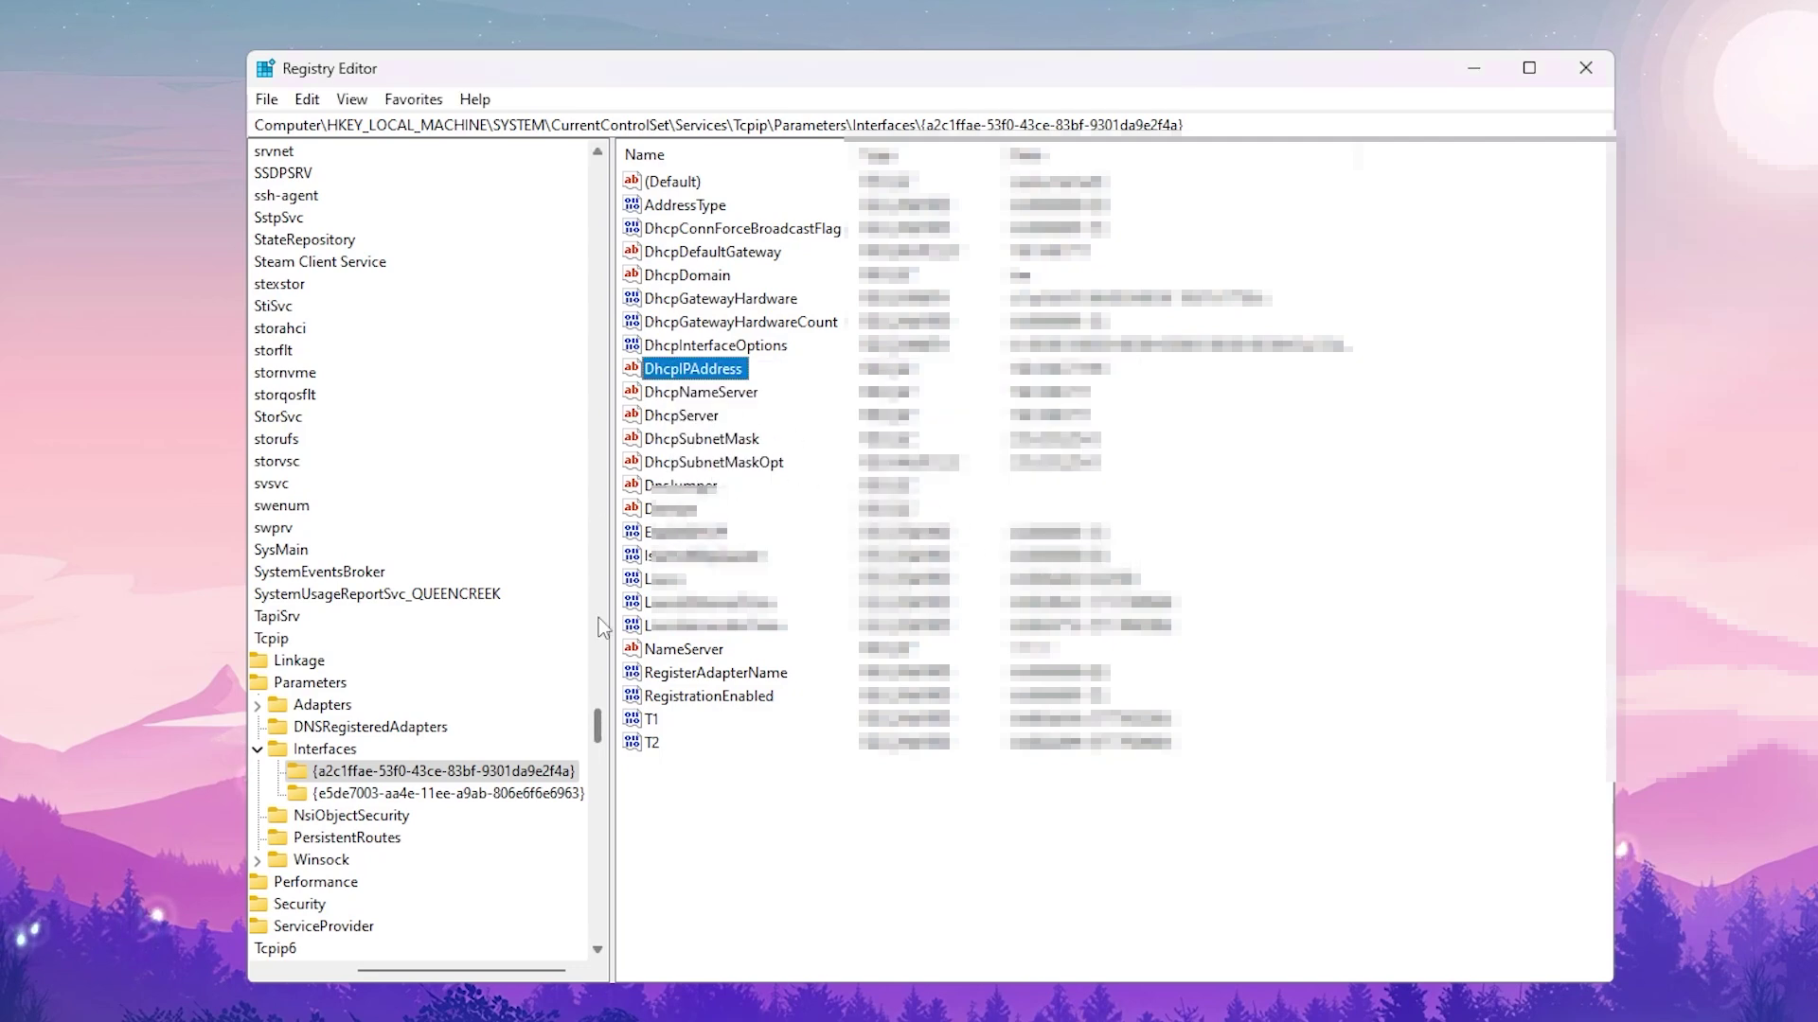